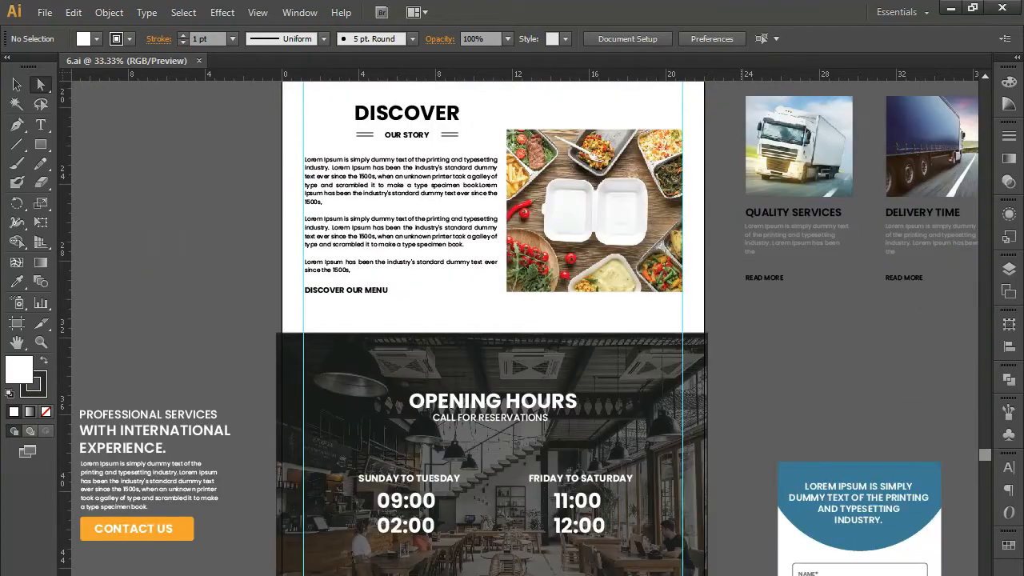
Step: Nudge the OUR TEAM heading slightly left to centre it above its subtitle
scroll(494, 326, "down", 6)
scroll(493, 326, "down", 4)
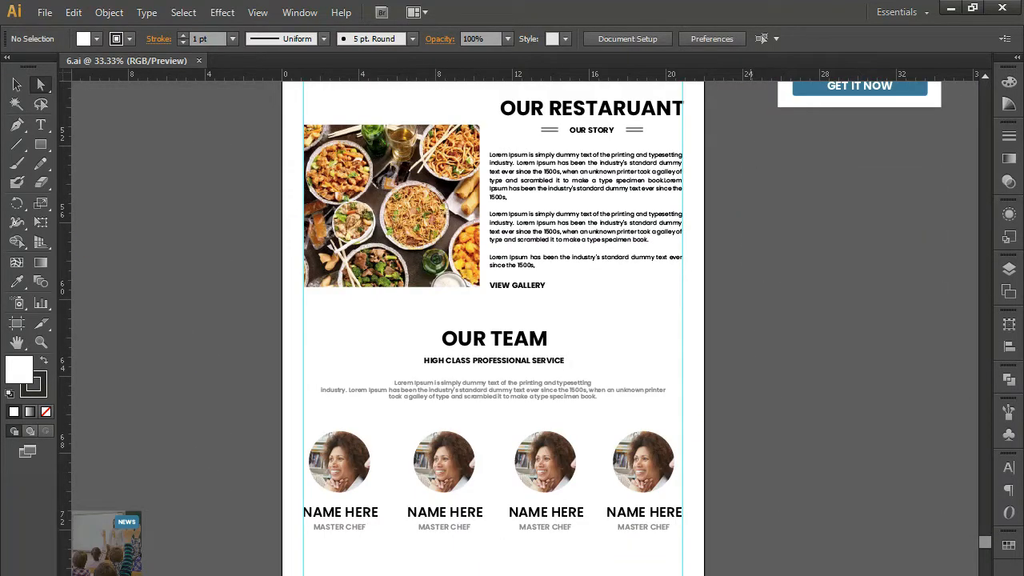
left_click(502, 346)
key("Left")
key("Left")
key("Left")
key("Left")
key("Left")
key("Left")
key("Left")
key("Left")
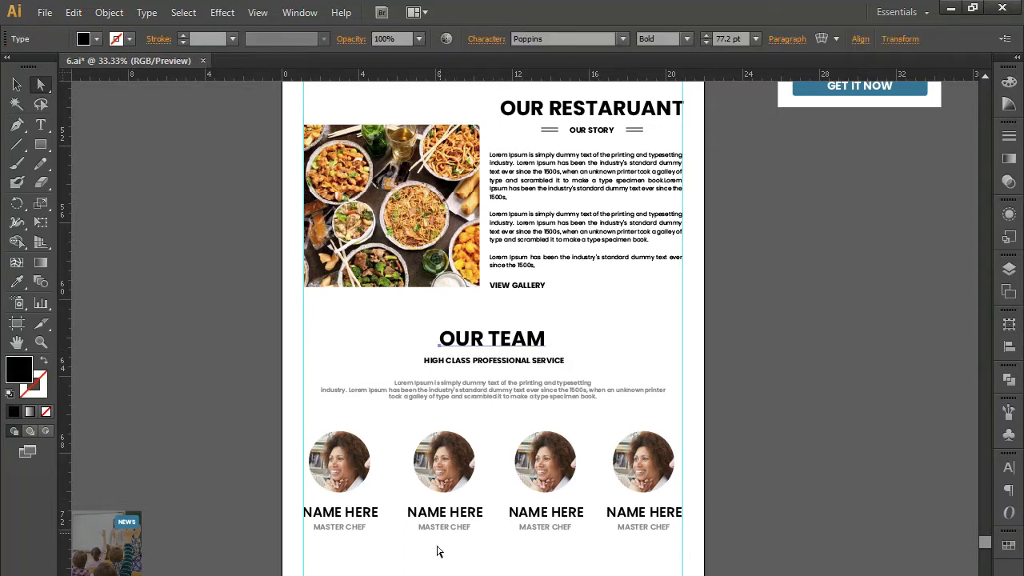
left_click(199, 447)
key("v")
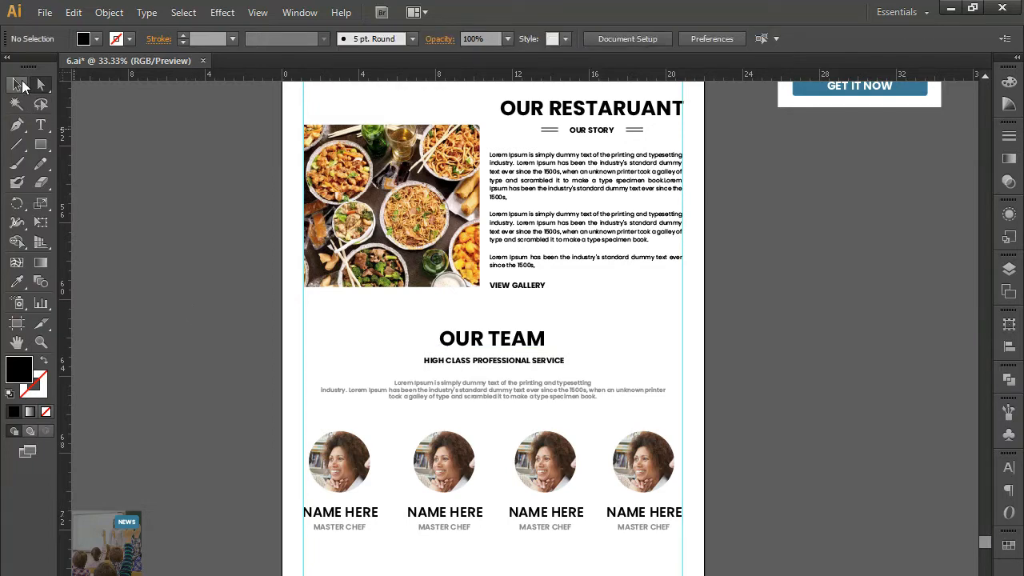
Step: Duplicate the Opening Hours banner with its photo, dark overlay, zigzag edge, heading and subtitle, placing the copy below the team section
scroll(116, 185, "down", 3)
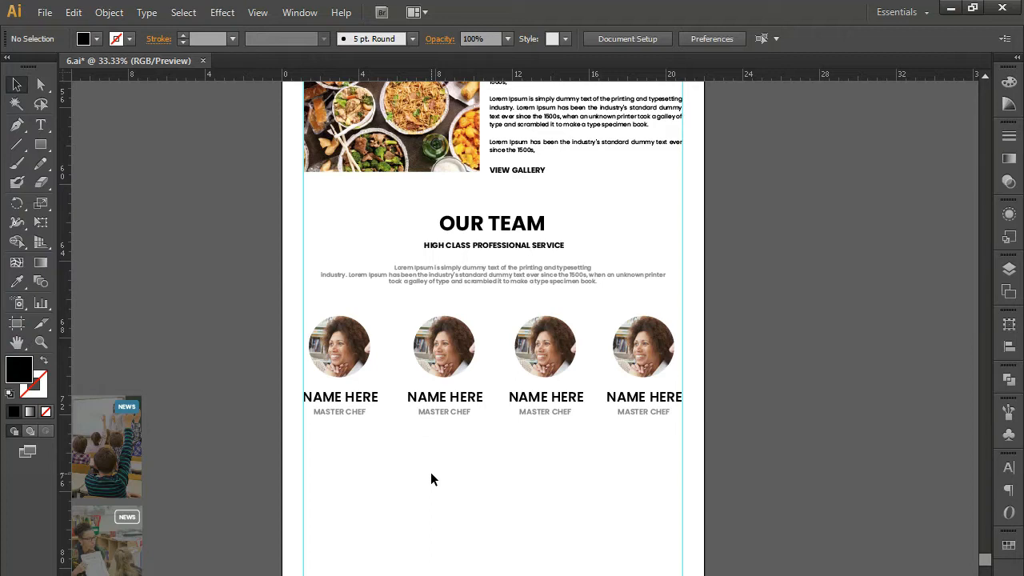
key("alt+Tab")
key("alt+Tab")
left_click_drag(619, 283, 599, 511)
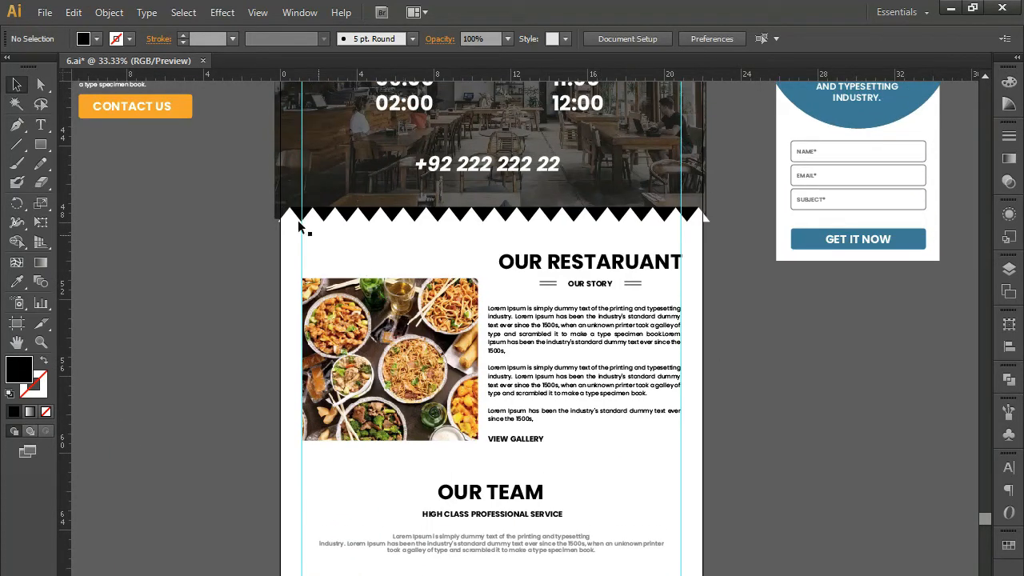
left_click_drag(240, 201, 346, 231)
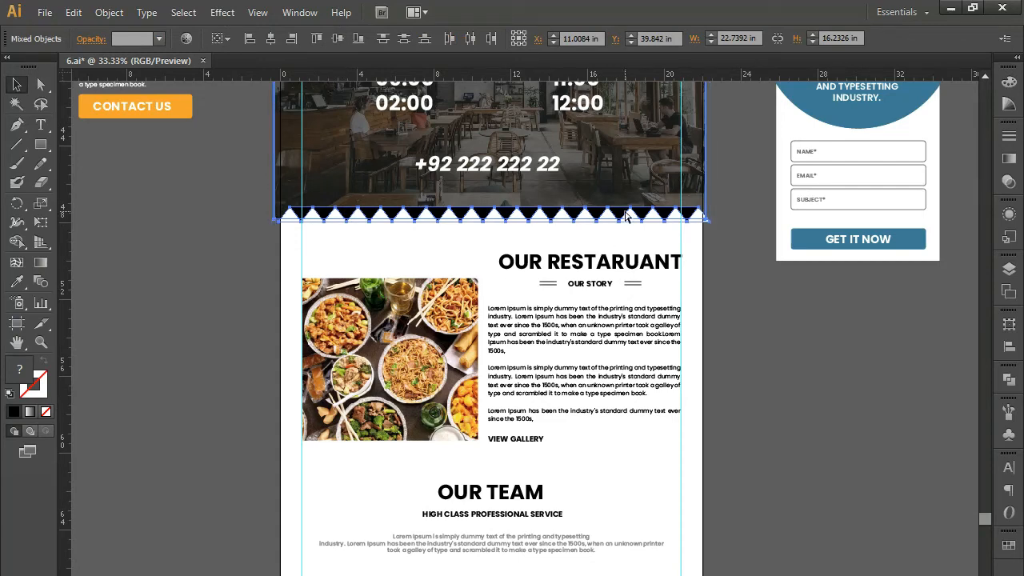
key("ctrl+minus")
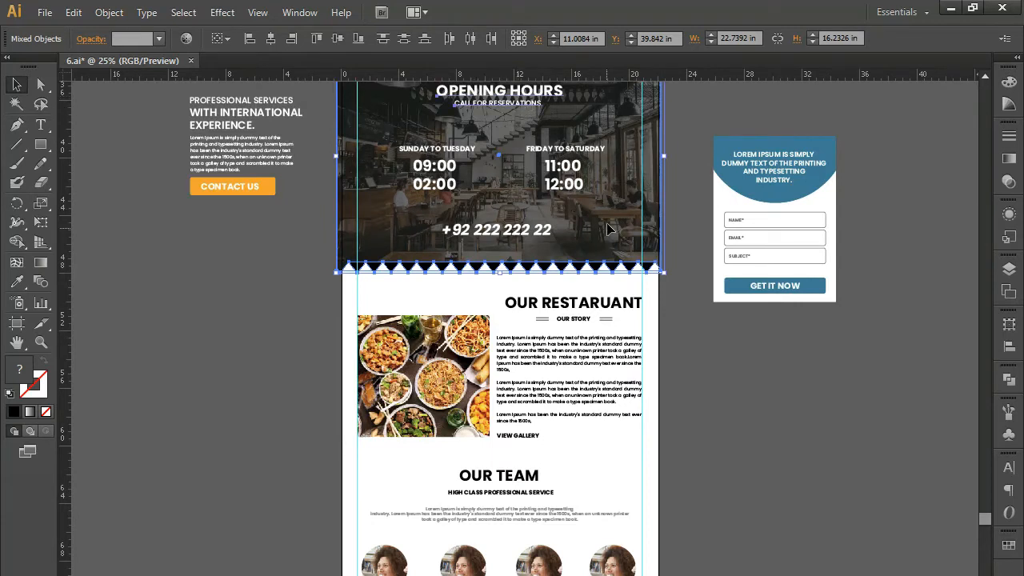
left_click_drag(622, 200, 585, 446)
key("ctrl+shift+a")
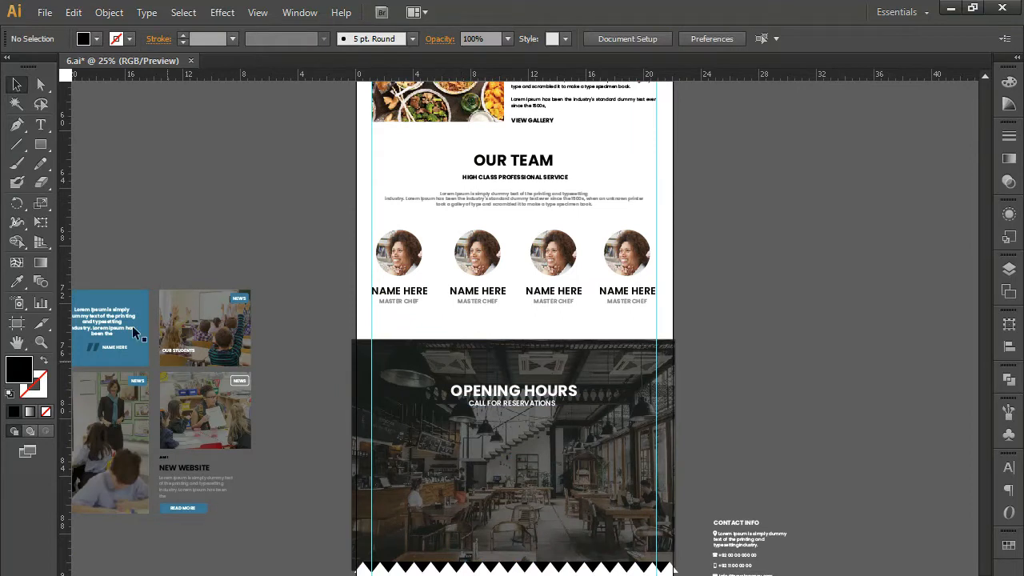
Step: Shorten the copied banner by shifting its zigzag edge, dark overlay and photo up to a Y position of about 77.02 in
left_click(42, 85)
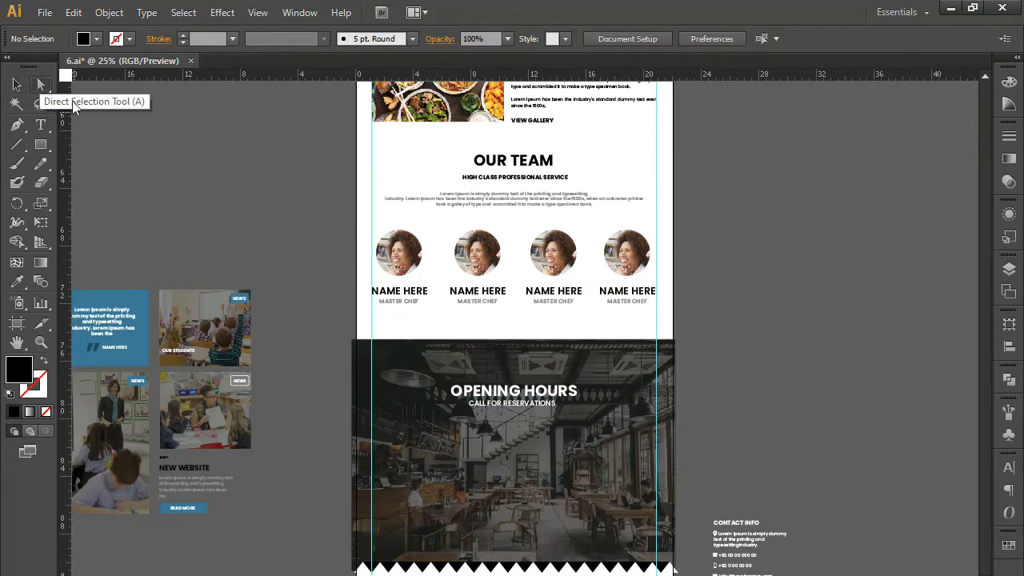
left_click_drag(295, 529, 695, 575)
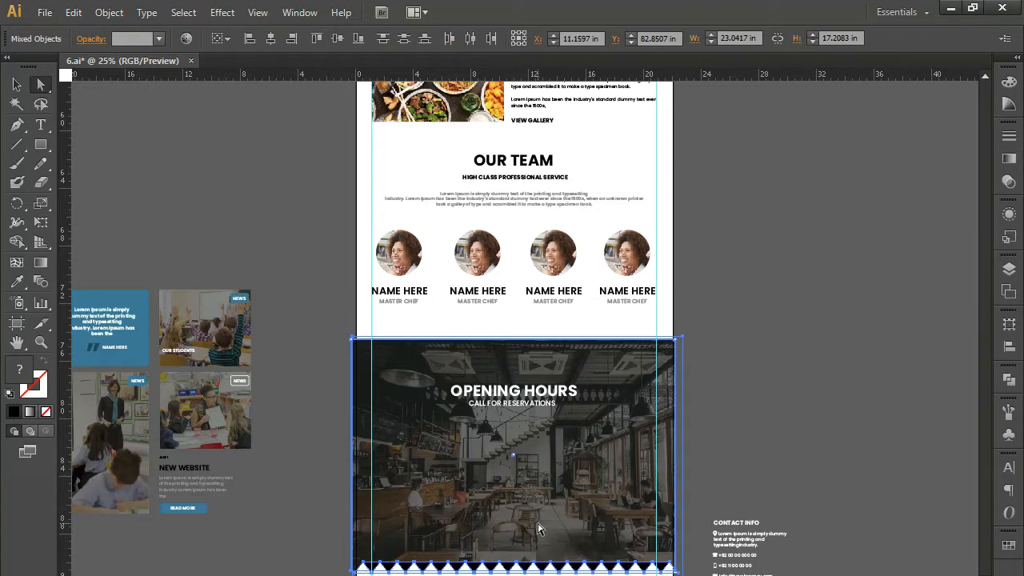
key("shift+Up")
key("shift+Up")
key("shift+Up")
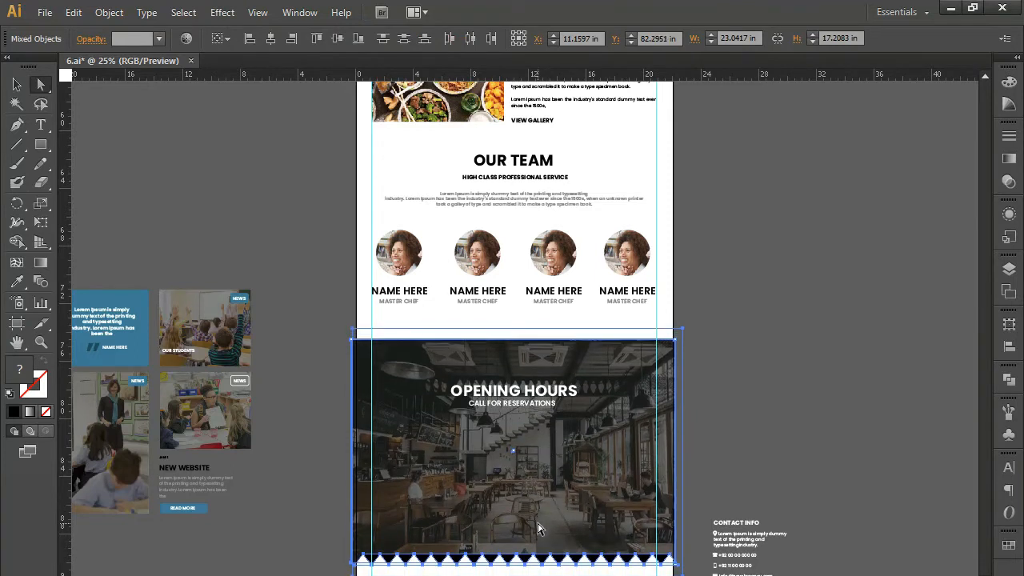
key("shift+Down")
key("shift+Down")
key("shift+Down")
key("shift+Down")
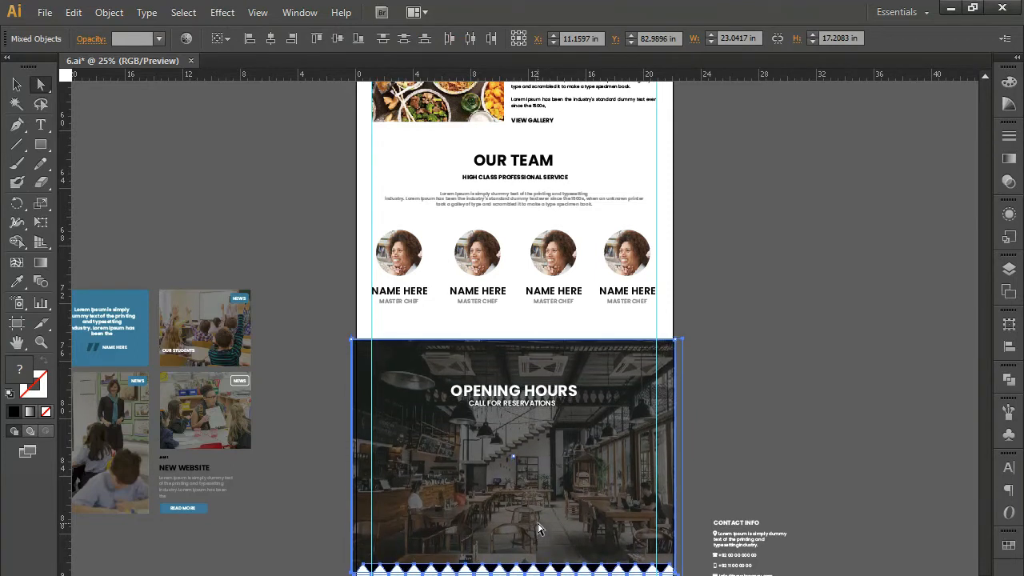
key("shift+Up")
key("shift+Up")
key("shift+Up")
key("shift+Up")
key("shift+Up")
key("shift+Up")
key("shift+Up")
key("shift+Up")
key("shift+Up")
key("shift+Up")
key("shift+Up")
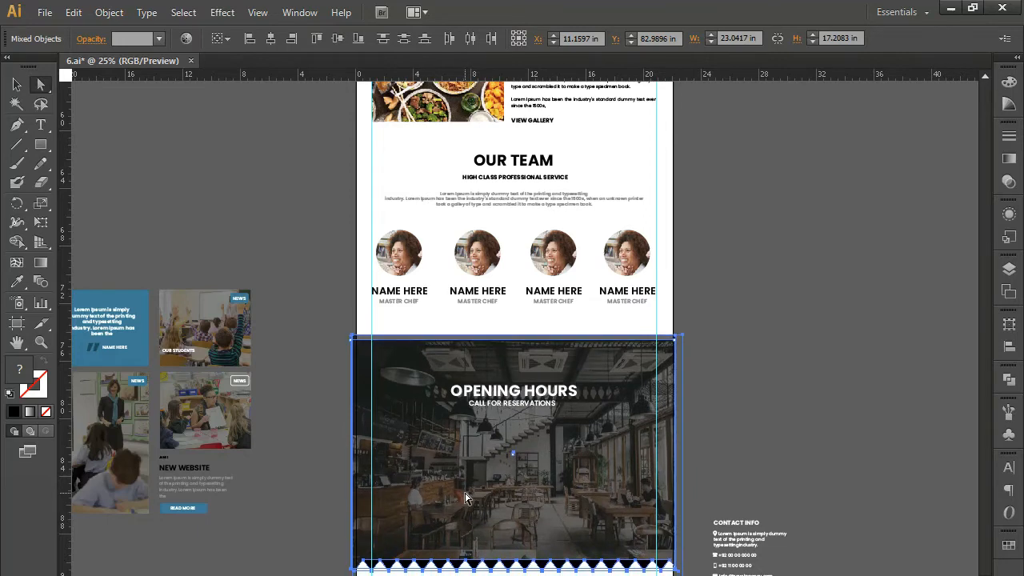
key("shift+Down")
key("shift+Down")
key("shift+Down")
key("shift+Down")
key("shift+Down")
key("shift+Down")
key("shift+Down")
key("shift+Down")
key("shift+Down")
key("shift+Down")
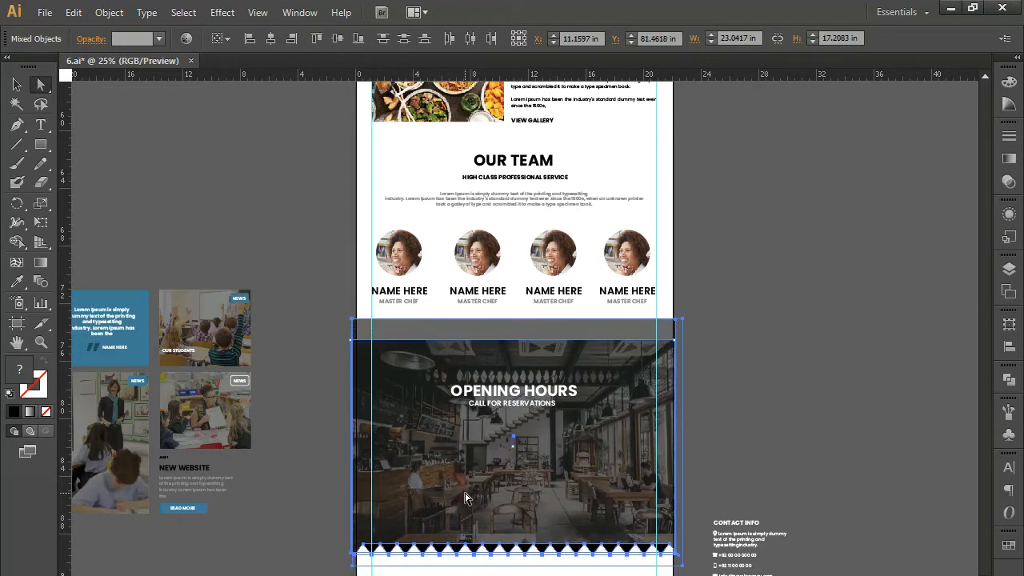
key("shift+Down")
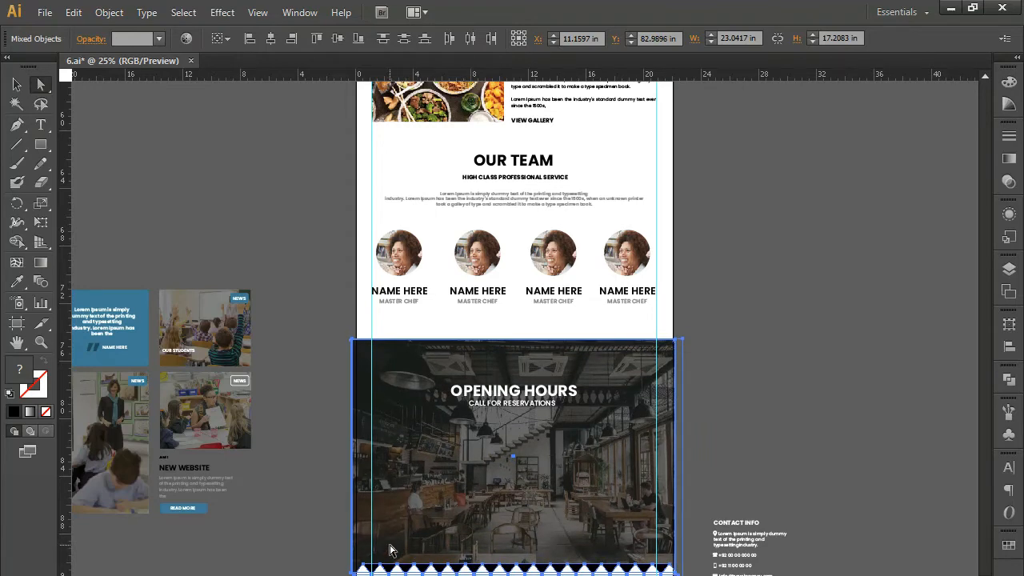
key("ctrl+equal")
key("shift+Up")
key("shift+Up")
key("shift+Up")
key("shift+Up")
key("shift+Up")
key("shift+Up")
key("shift+Up")
key("shift+Up")
key("shift+Up")
key("shift+Up")
key("shift+Up")
key("shift+Up")
key("shift+Up")
key("shift+Up")
key("shift+Up")
key("shift+Up")
key("shift+Up")
key("shift+Up")
key("shift+Up")
key("shift+Up")
key("shift+Up")
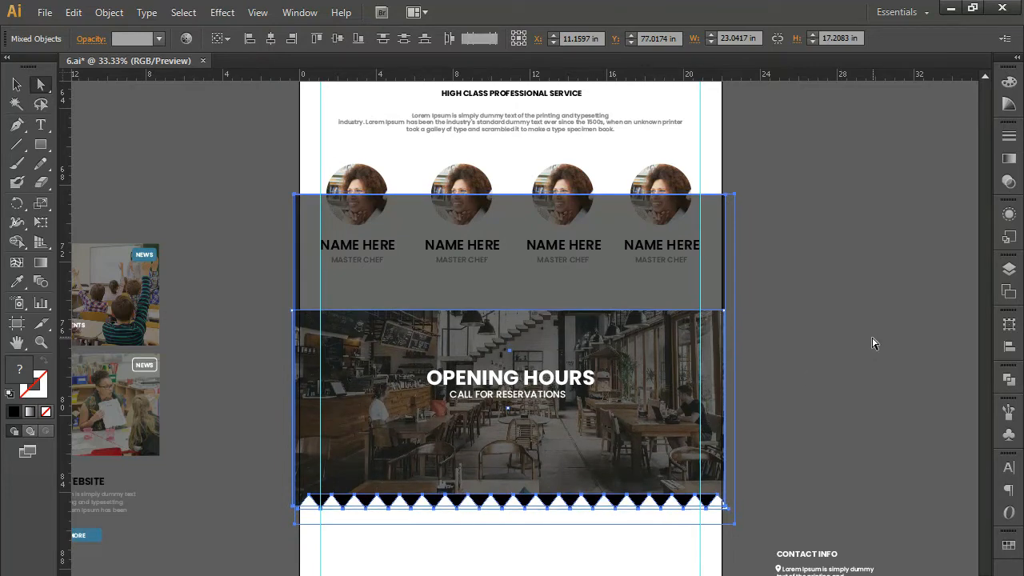
Step: Lower the top edge of the copied banner's dark overlay to match the top of the photo
left_click(872, 342)
left_click(721, 198)
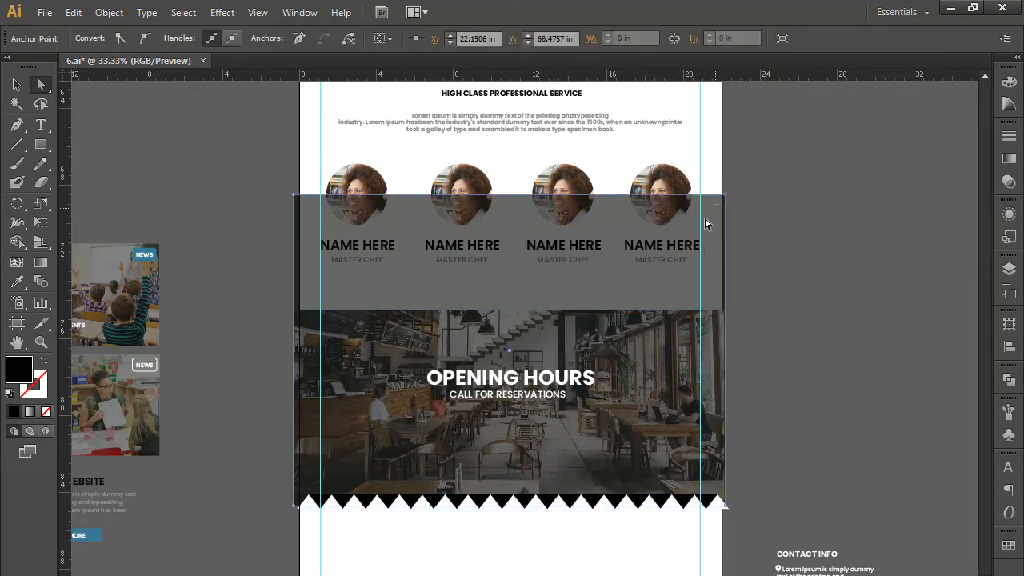
left_click_drag(254, 182, 299, 221)
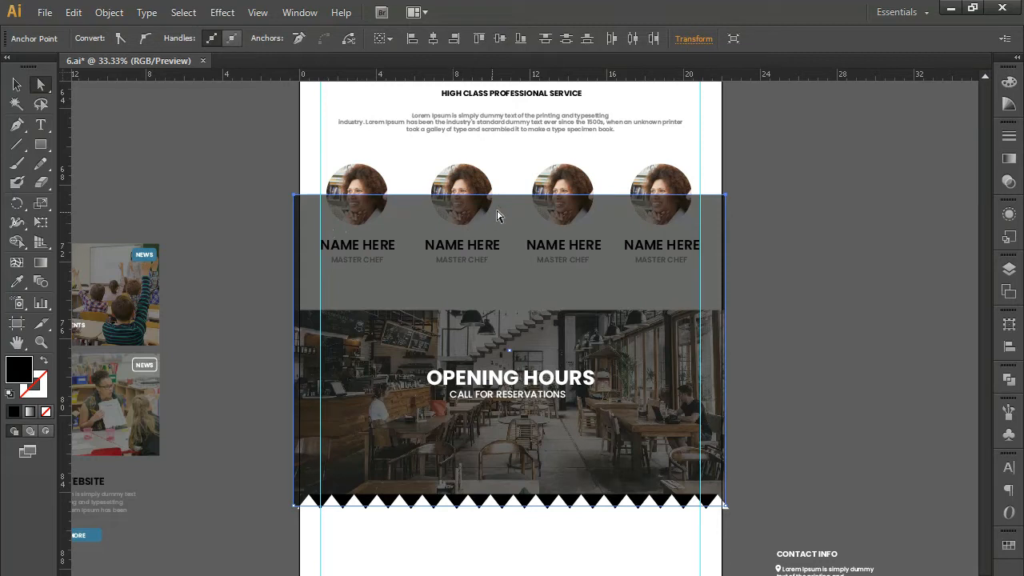
left_click_drag(509, 201, 507, 311)
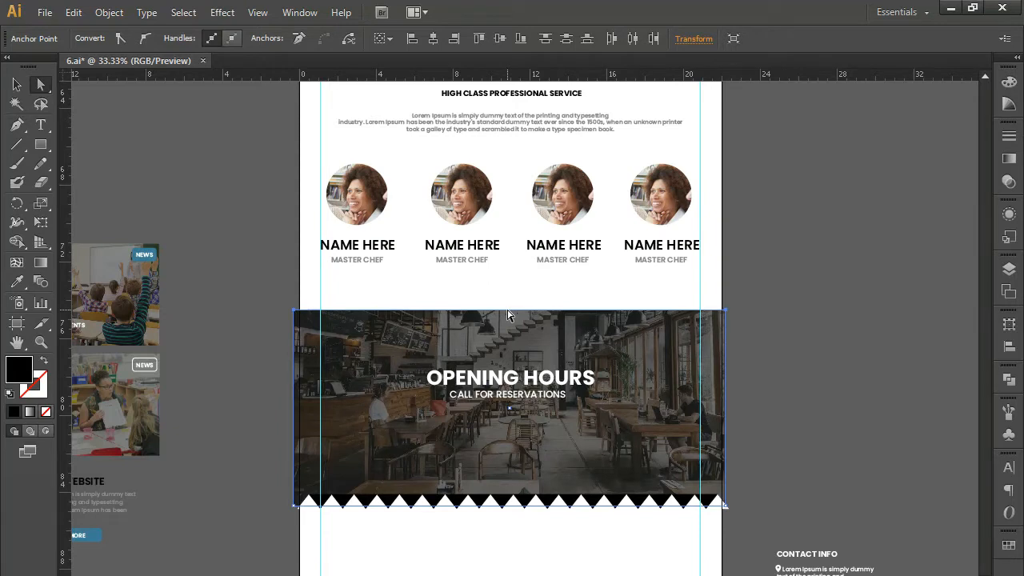
Step: Replace the copied banner's heading with OUR GALLERY
key("t")
left_click(491, 379)
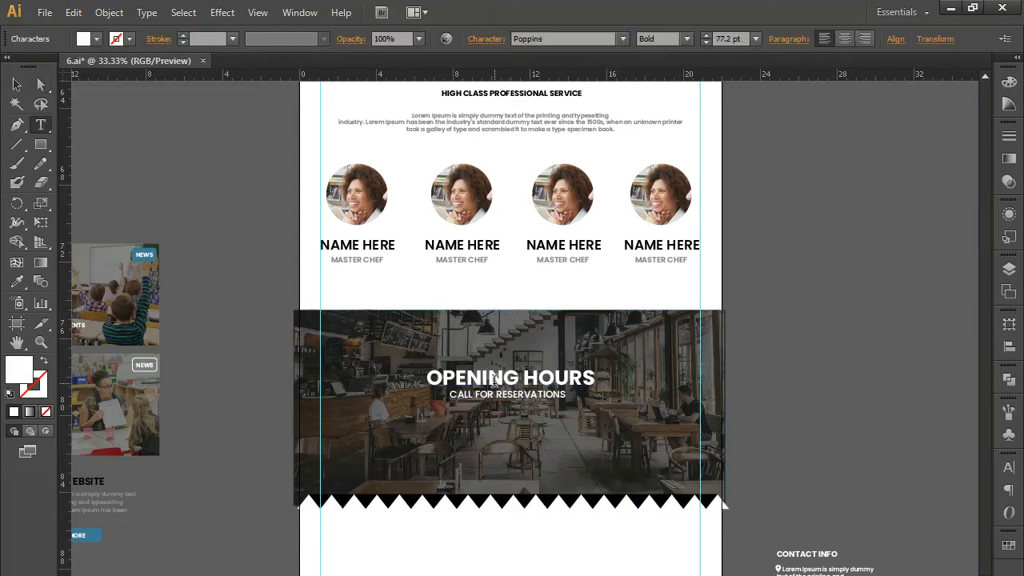
key("ctrl+a")
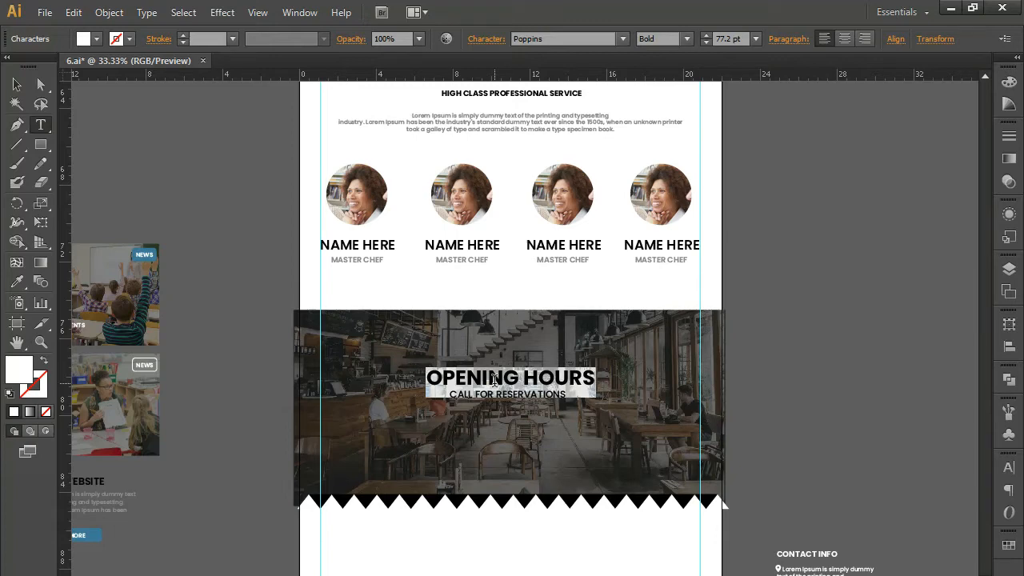
type("OU")
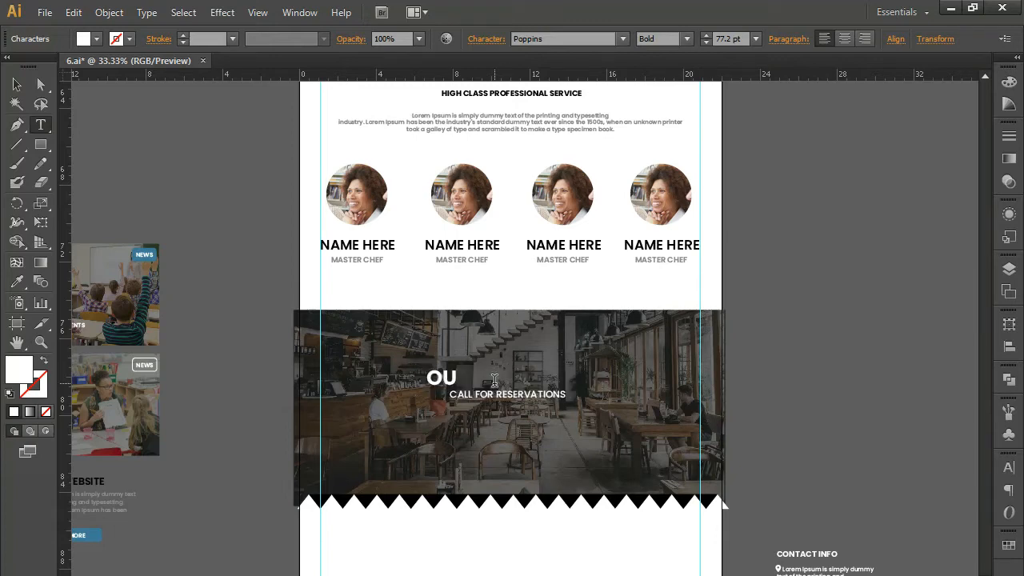
type("R GALLERY")
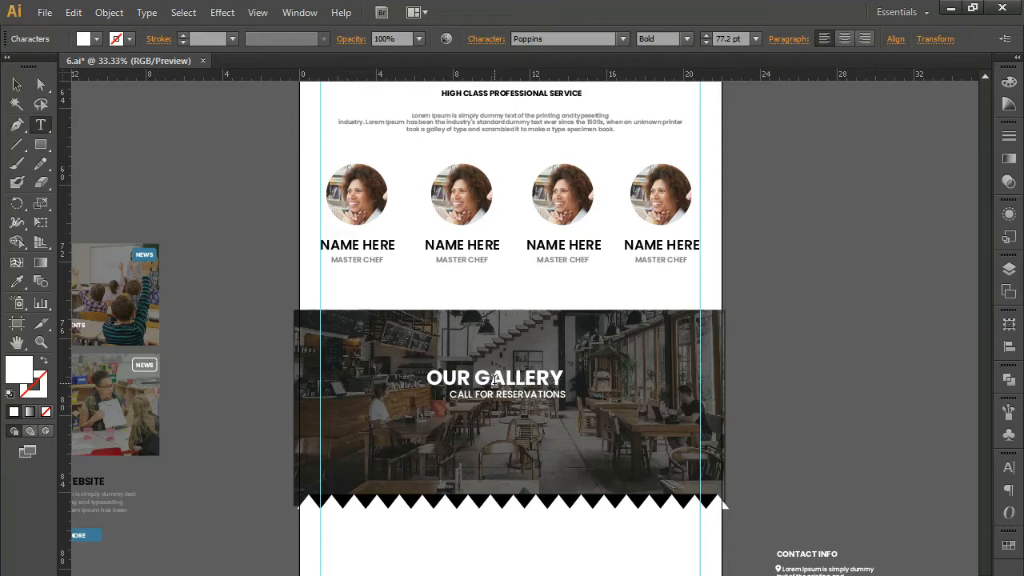
Step: Replace the copied banner's subtitle with BOOKING A TABLE ONLINE IS EASY
triple_click(519, 394)
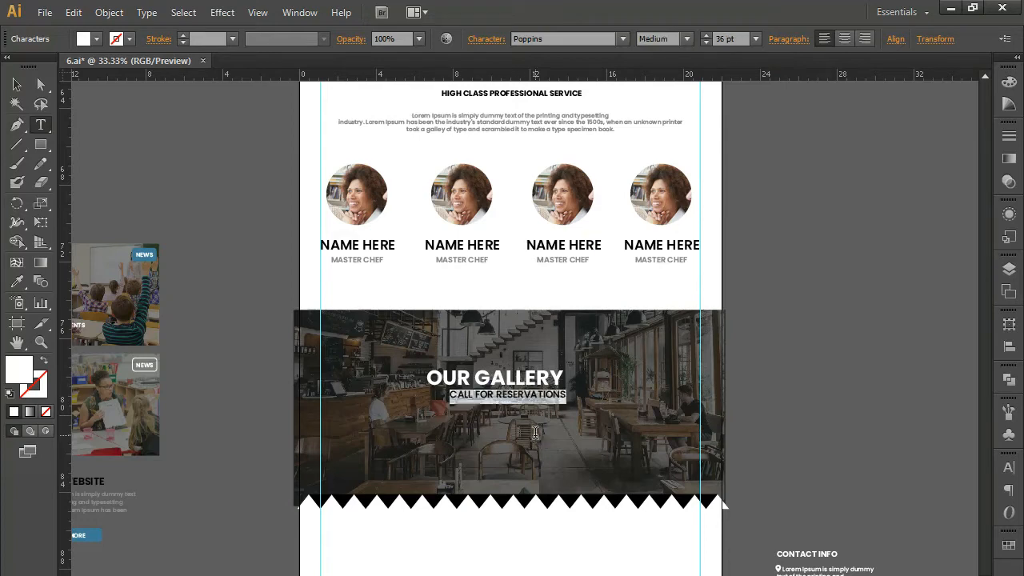
type("BOOK A TABLE ONLINE IS EASY")
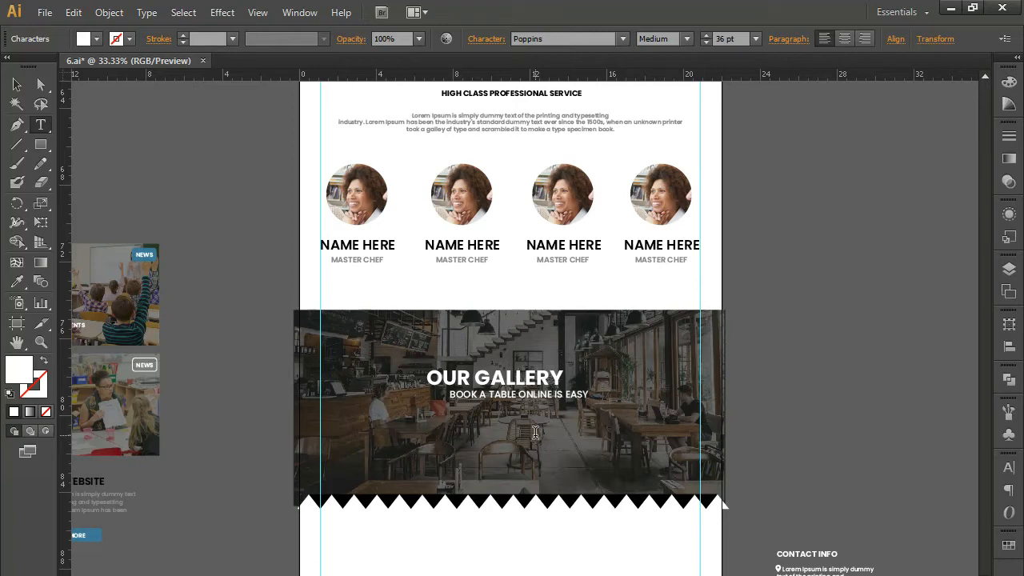
left_click(478, 395)
type("IN")
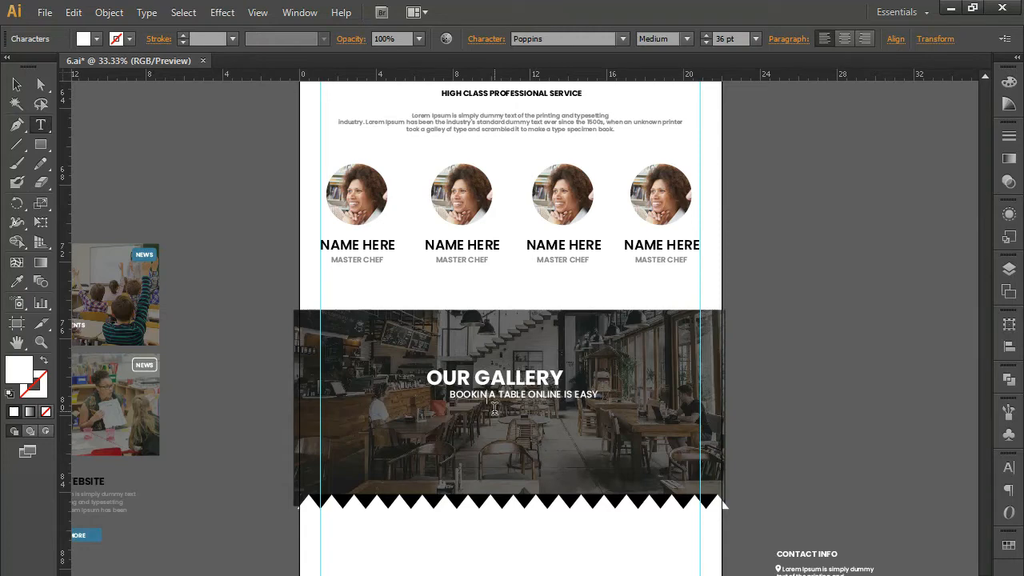
type("G")
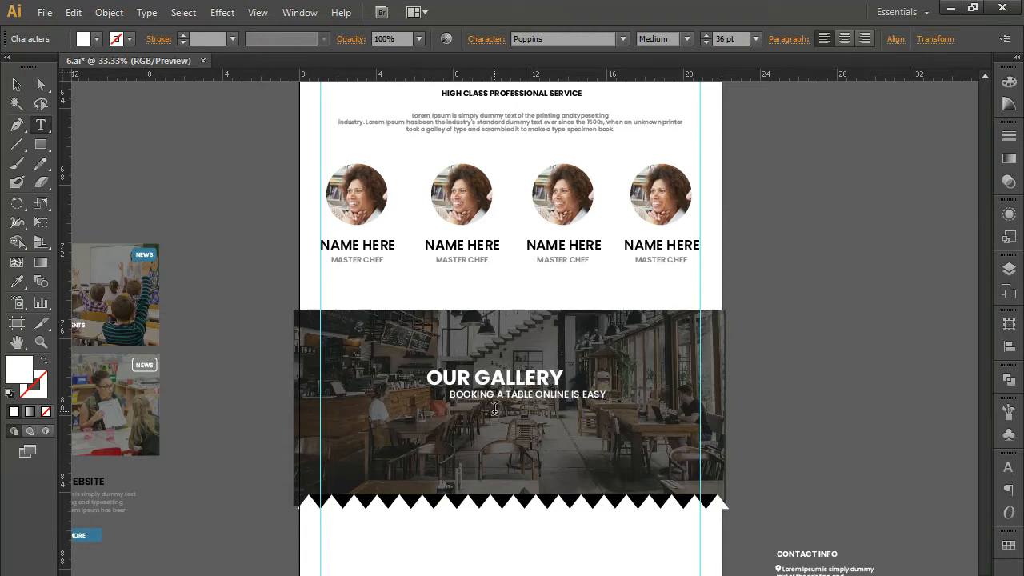
Step: Move the booking subtitle left to centre it beneath the OUR GALLERY heading
left_click(41, 83)
key("shift+Left")
key("shift+Left")
key("shift+Left")
key("shift+Left")
key("shift+Left")
key("shift+Left")
key("shift+Left")
key("shift+Left")
key("shift+Left")
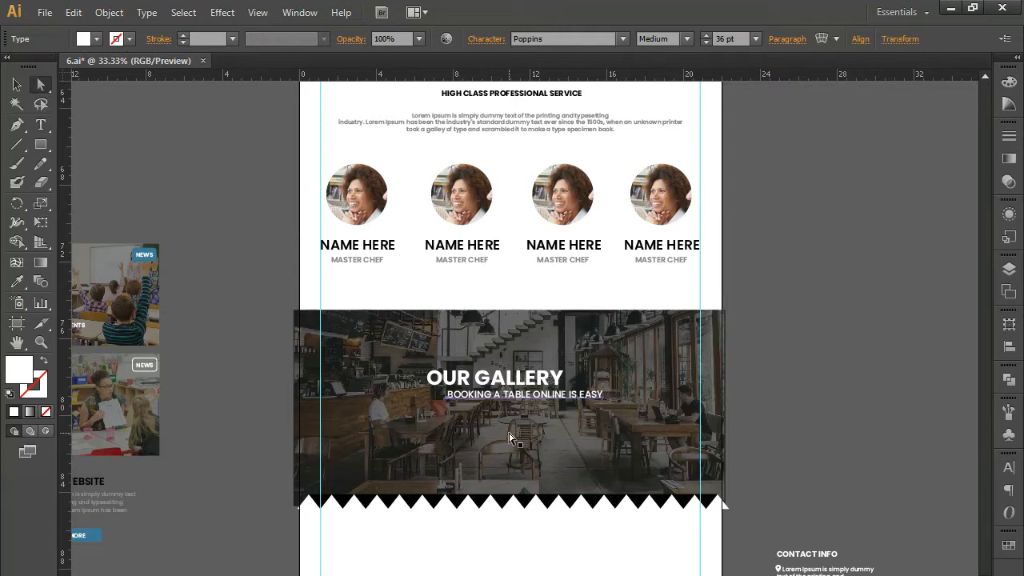
key("shift+Left")
key("shift+Left")
key("shift+Left")
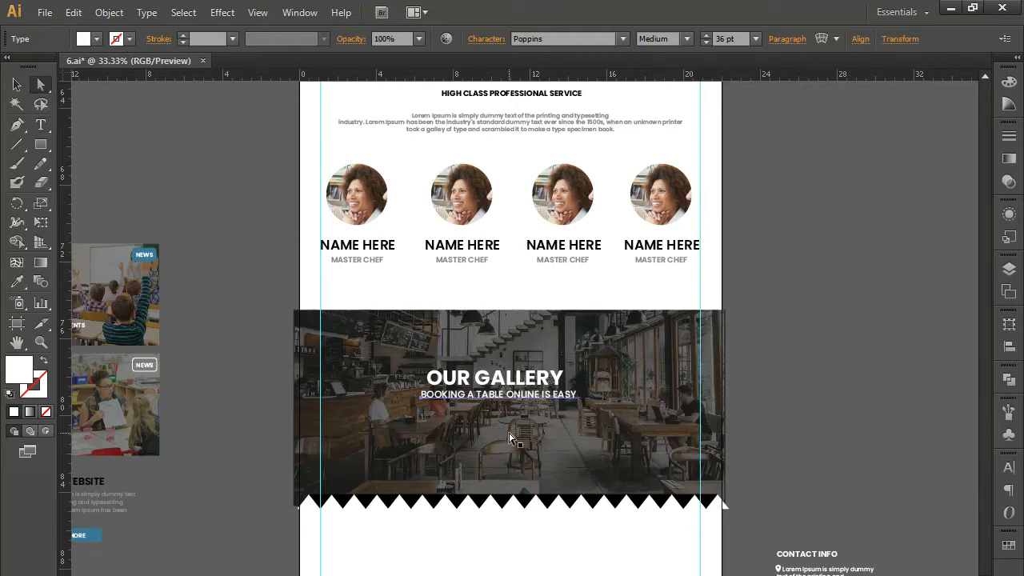
Step: Shift the OUR GALLERY heading and its subtitle together slightly right and down to centre them in the banner
left_click(518, 385, "shift")
key("shift+Right")
key("shift+Right")
key("shift+Right")
key("shift+Down")
key("shift+Down")
key("shift+Down")
key("shift+Down")
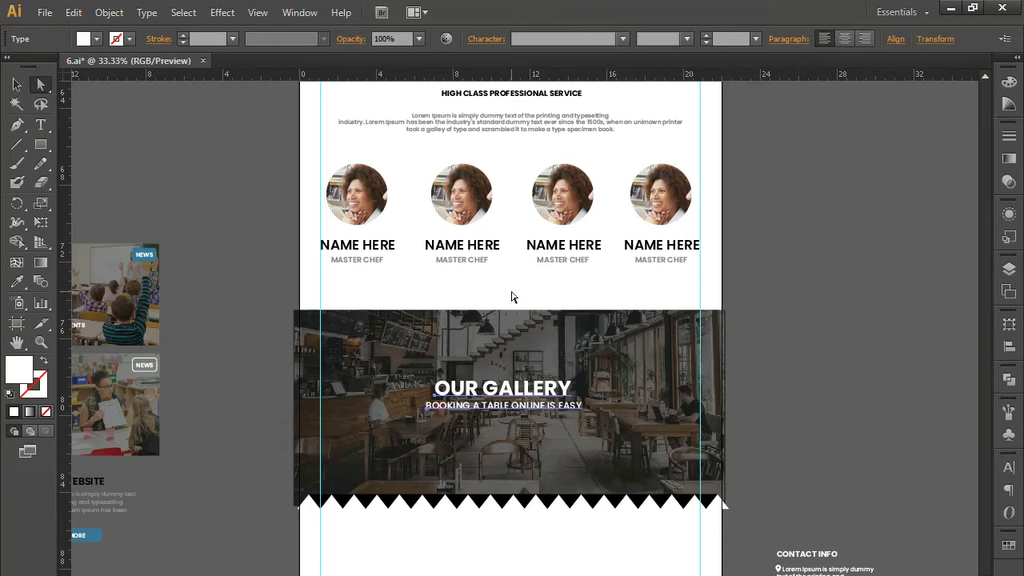
left_click(822, 397)
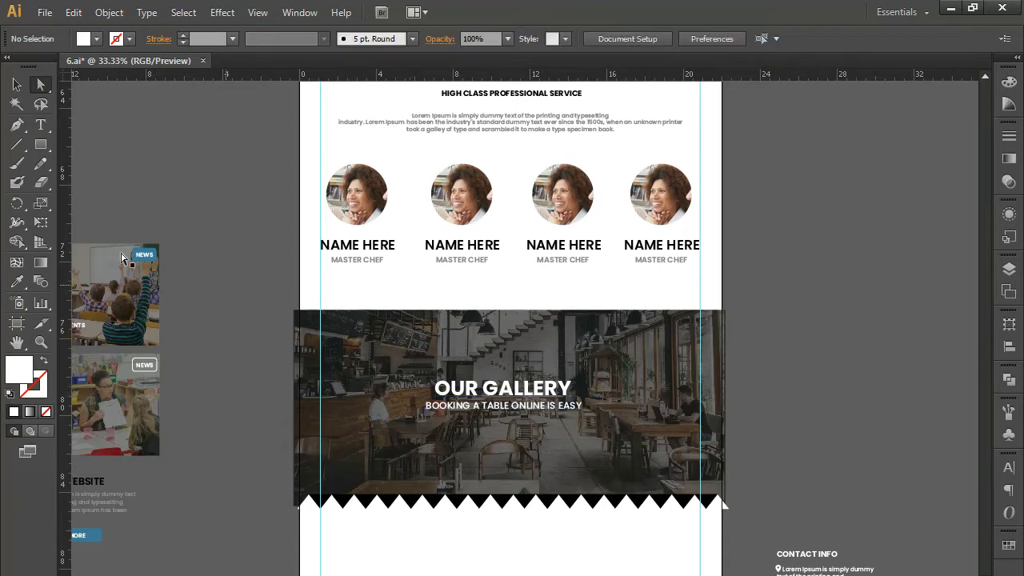
Step: Nudge the dark overlay of the OUR GALLERY banner slightly down
left_click(360, 339)
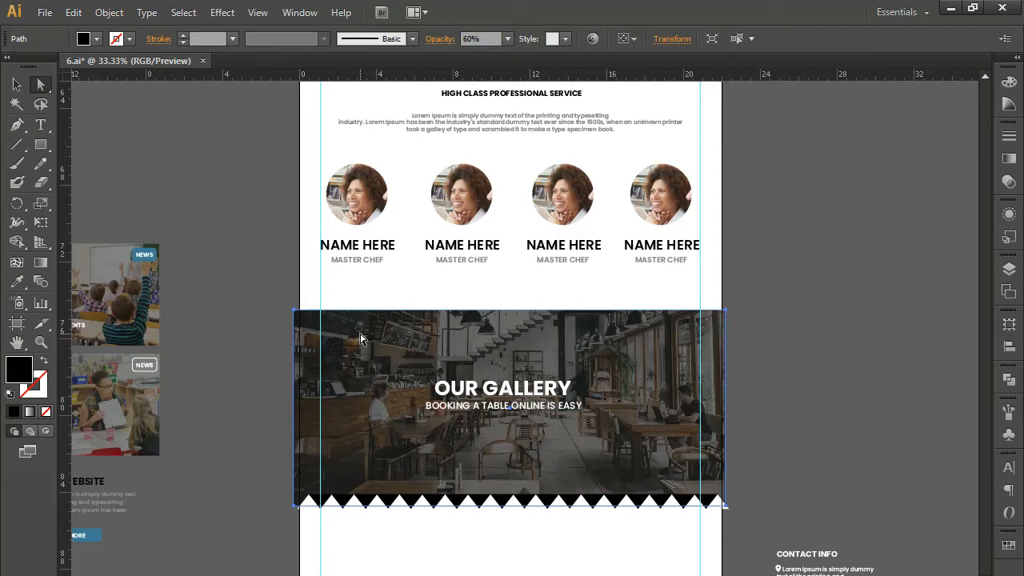
key("shift+Down")
key("shift+Down")
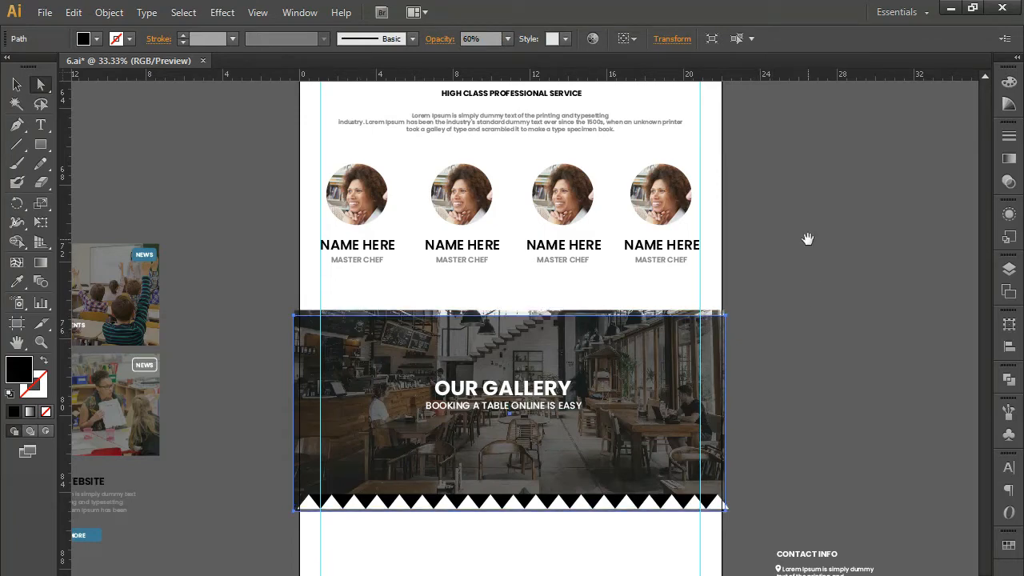
scroll(807, 238, "up", 10)
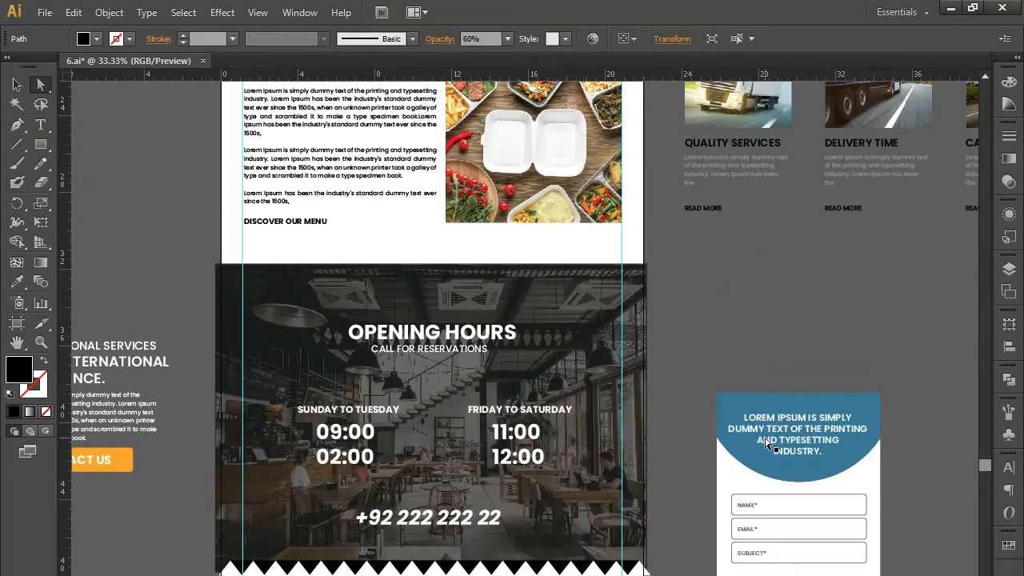
scroll(734, 404, "up", 10)
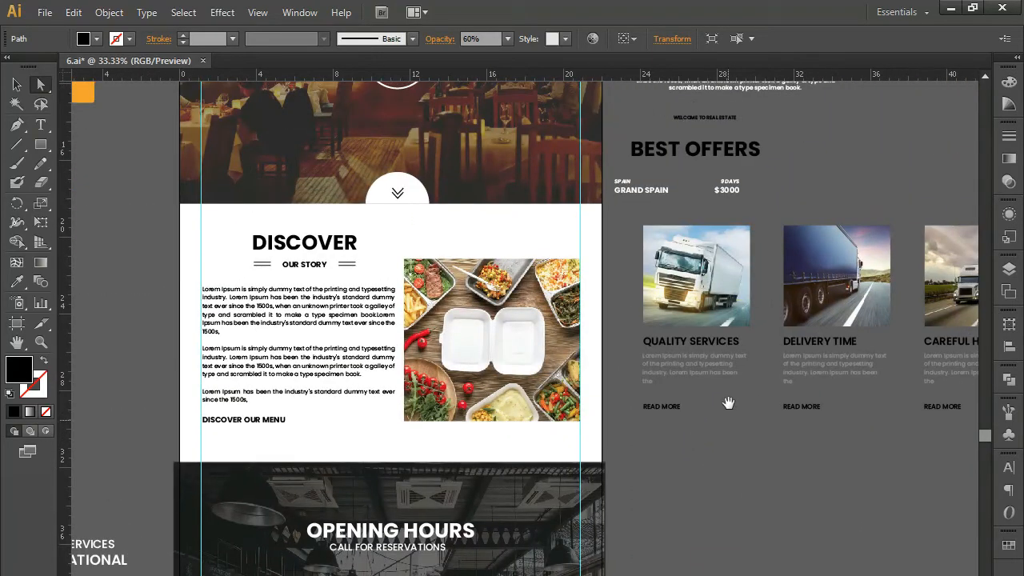
Step: Move the photo of assorted food in foil trays from the spare images onto the OUR GALLERY banner
scroll(651, 366, "right", 10)
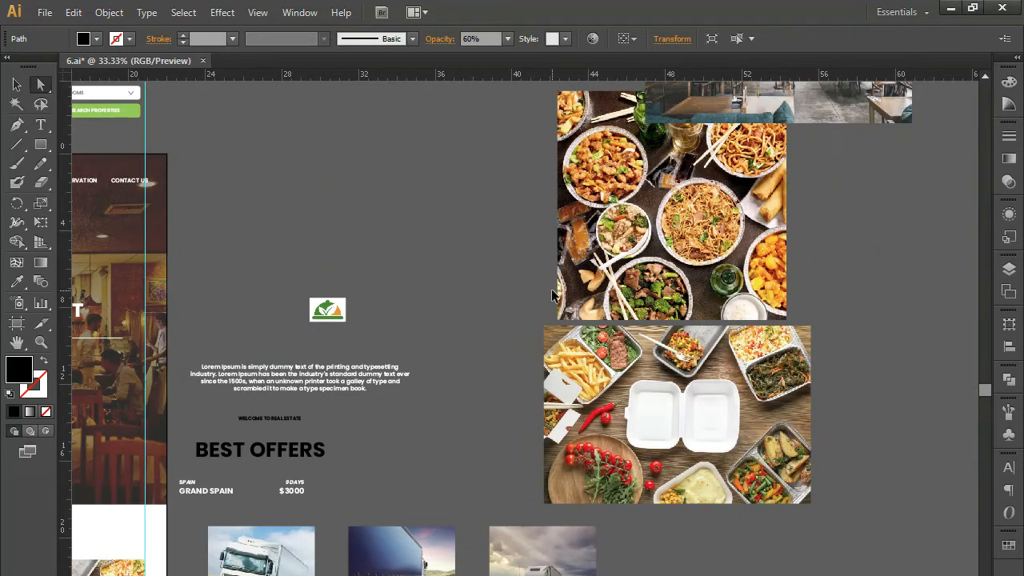
scroll(553, 296, "down", 1)
scroll(553, 296, "up", 5)
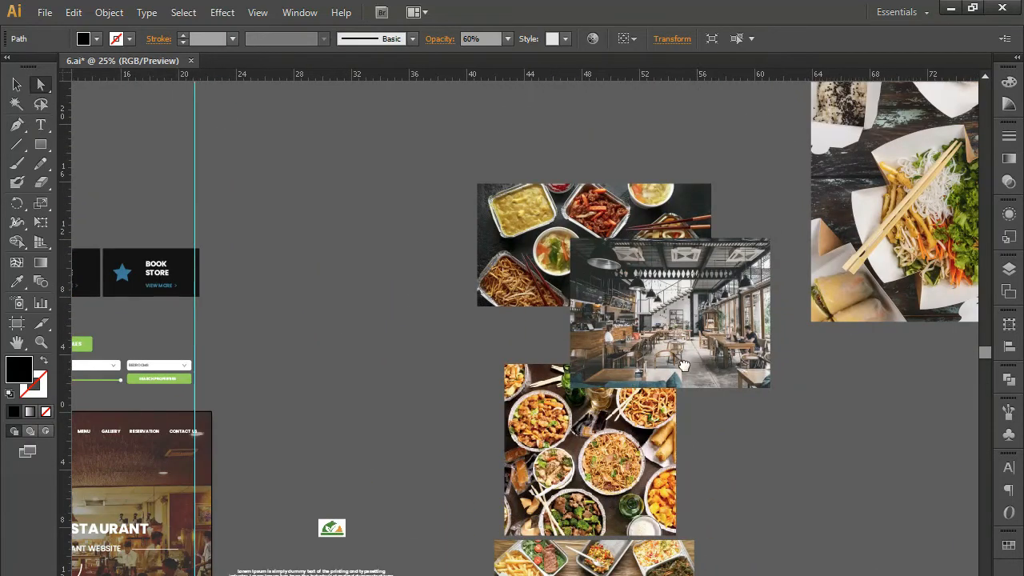
scroll(446, 212, "right", 3)
left_click(446, 212)
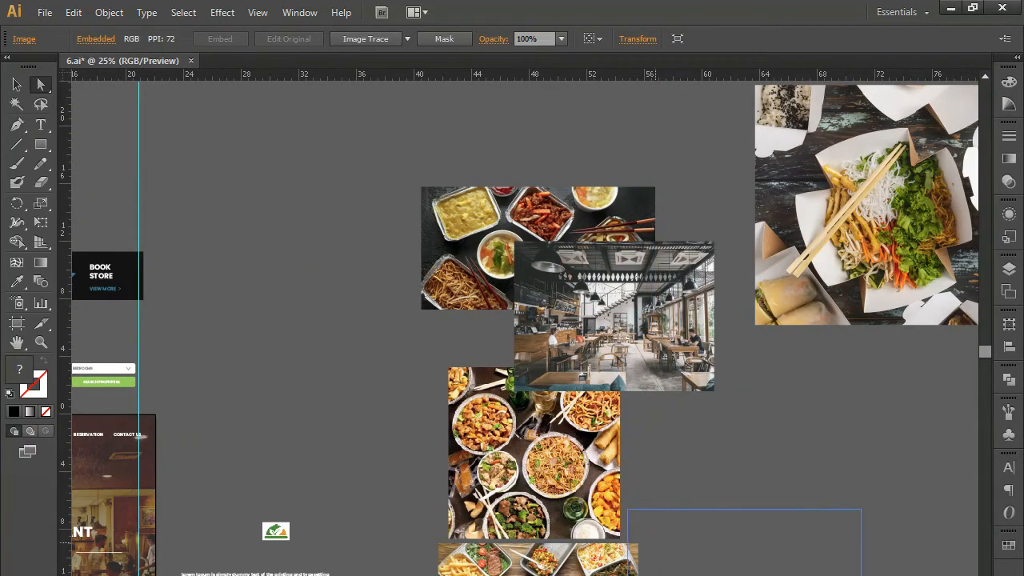
left_click_drag(447, 212, 699, 575)
left_click_drag(753, 575, 840, 322)
left_click_drag(838, 320, 583, 575)
left_click_drag(637, 513, 977, 229)
left_click_drag(697, 516, 685, 302)
left_click_drag(897, 138, 670, 283)
key("ctrl+plus")
left_click_drag(738, 306, 707, 432)
key("ctrl+plus")
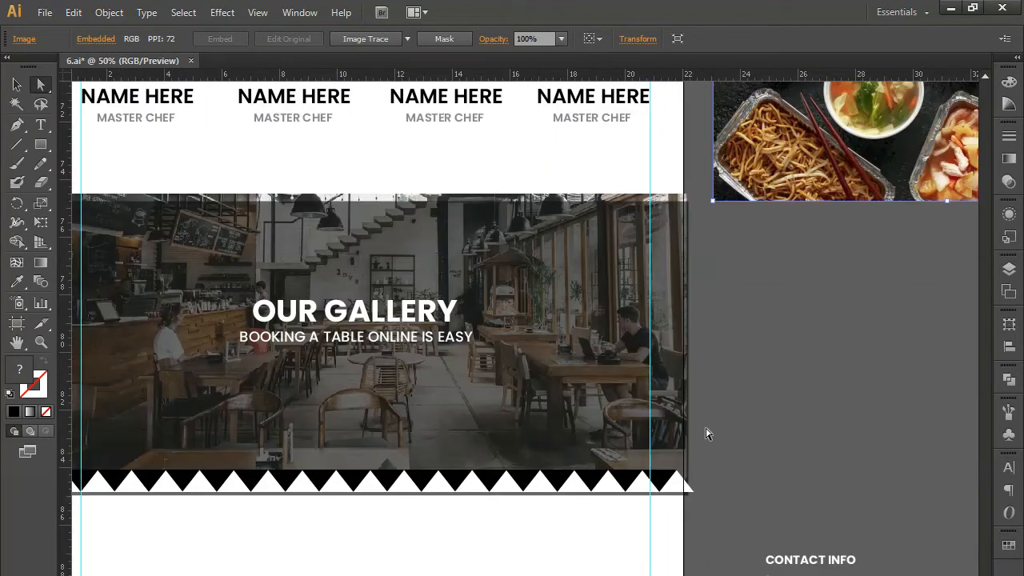
left_click_drag(786, 149, 432, 331)
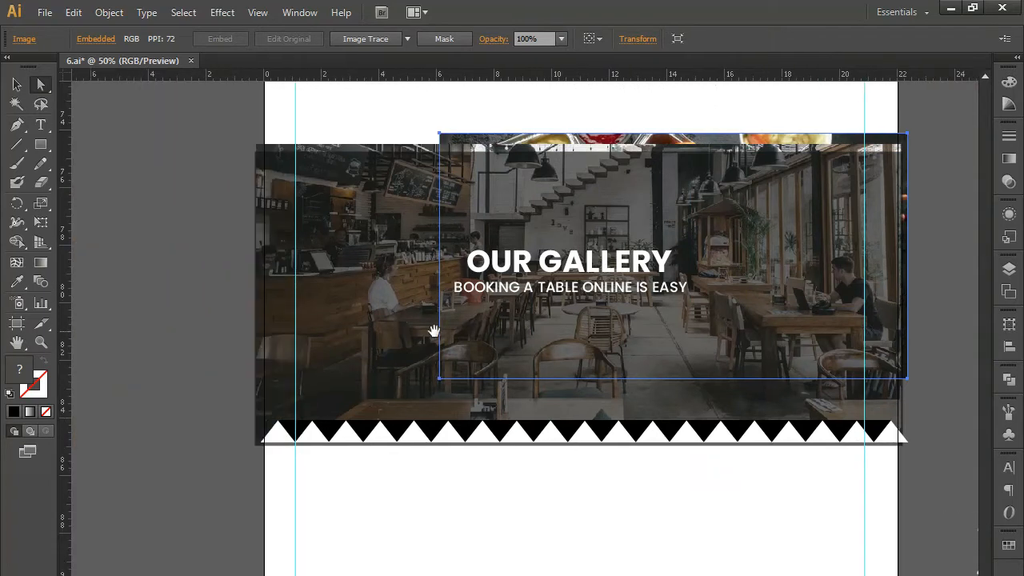
Step: Enlarge the food trays photo proportionally until it covers the full width and height of the OUR GALLERY banner
left_click(17, 84)
left_click_drag(438, 379, 248, 479)
left_click(424, 562)
left_click(430, 476)
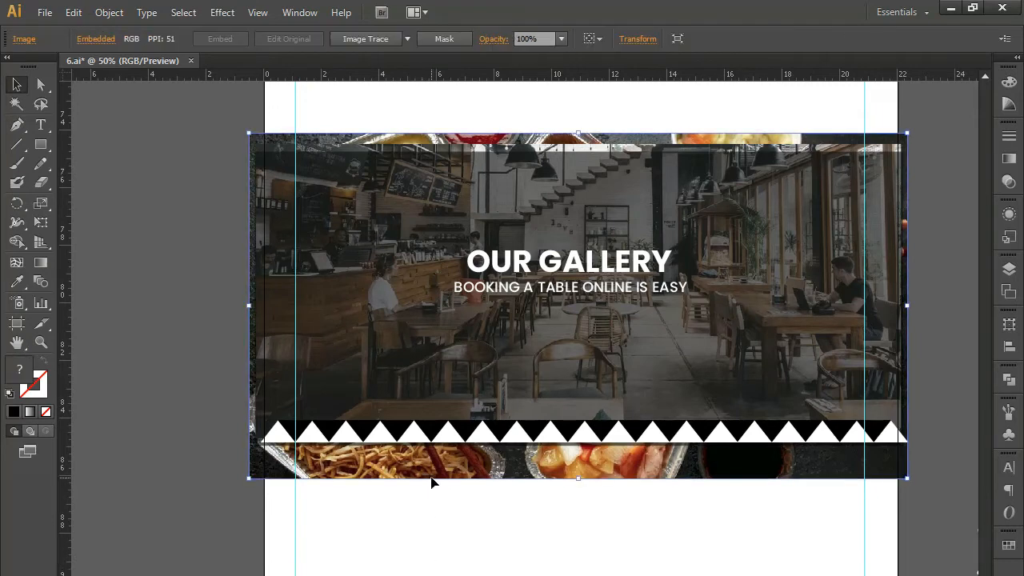
Step: Replace the restaurant interior photo inside the banner's clipping mask with the enlarged food trays photo
key("Delete")
key("a")
left_click(415, 154)
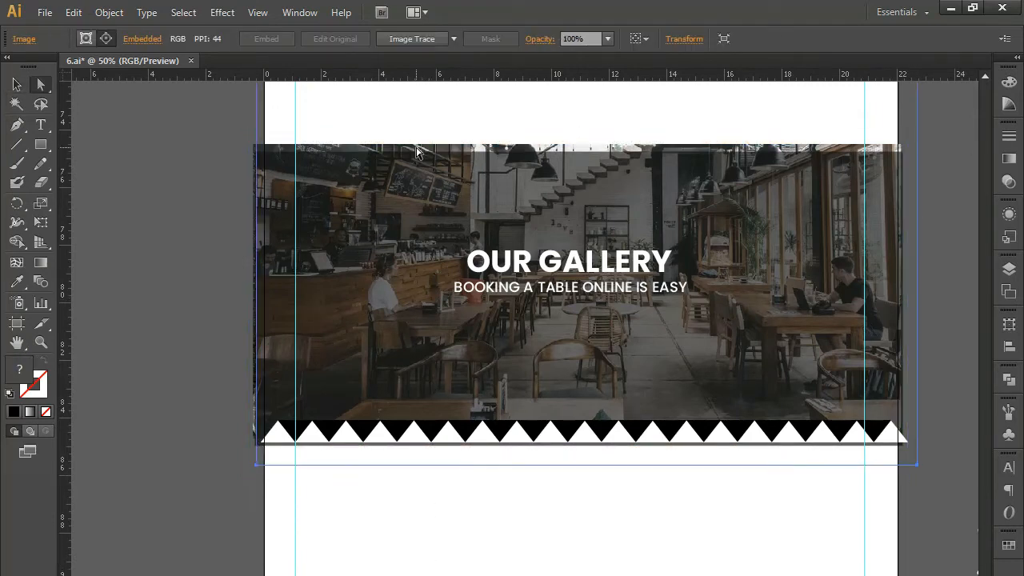
key("ctrl+z")
Step: Nudge the dark overlay up to align with the top edge of the OUR GALLERY banner
left_click(428, 189)
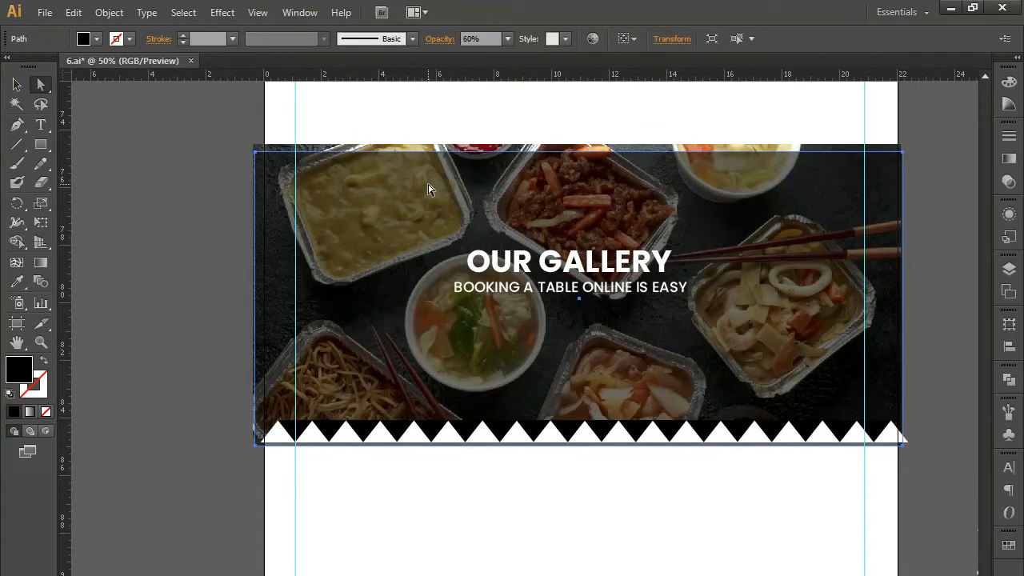
key("shift+Up")
key("shift+Up")
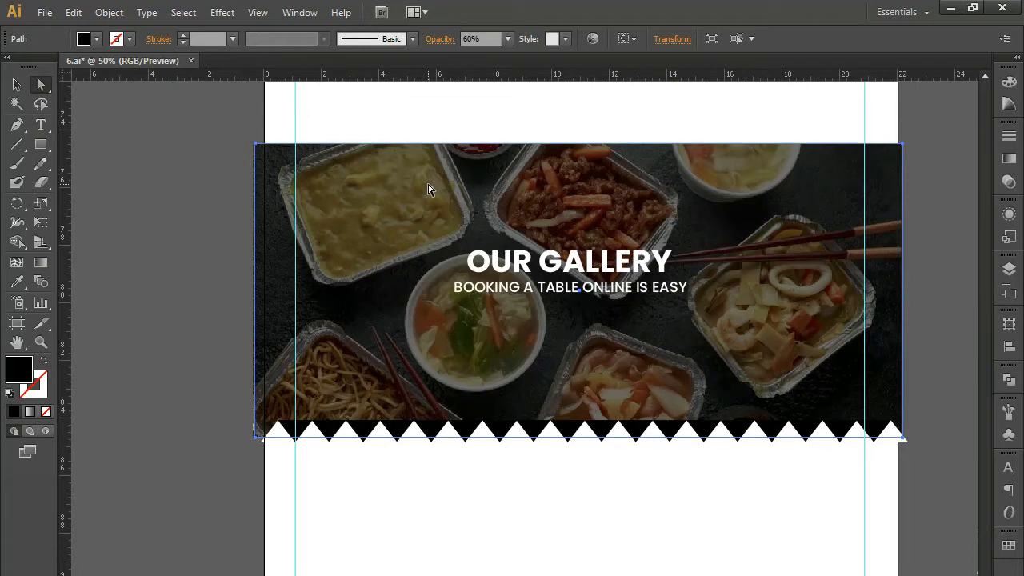
left_click(404, 509)
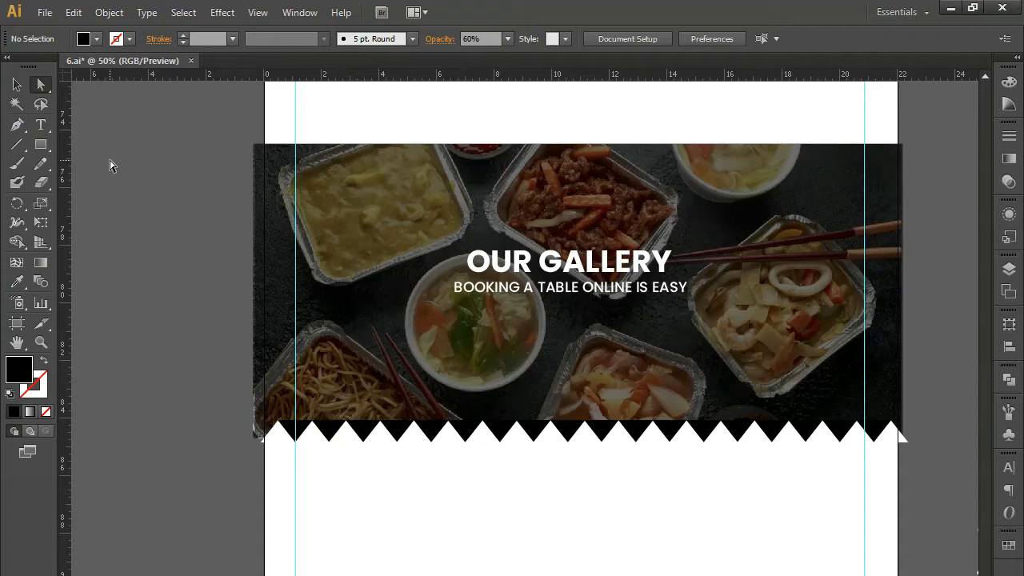
Step: Shift the whole OUR GALLERY banner, including its texts and zigzag edge, slightly up toward the team section
left_click(16, 85)
key("ctrl+minus")
left_click_drag(614, 406, 577, 448)
left_click_drag(270, 273, 776, 563)
key("shift+Up")
key("shift+Up")
key("shift+Up")
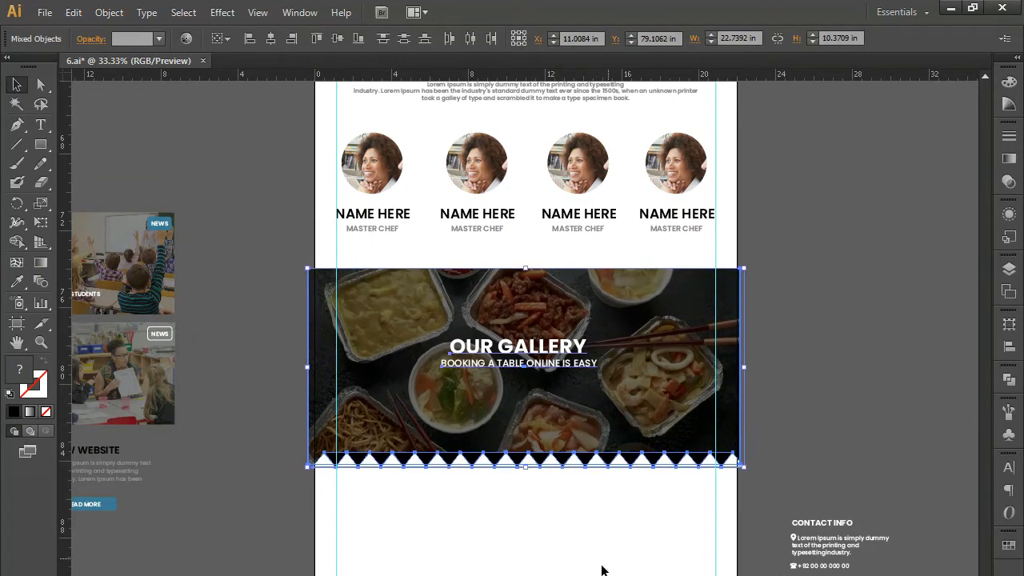
left_click(587, 511)
Step: Nudge the OUR GALLERY heading and its subtitle down to centre them vertically in the banner
left_click(533, 372)
key("shift+Down")
key("shift+Down")
key("shift+Down")
key("shift+Down")
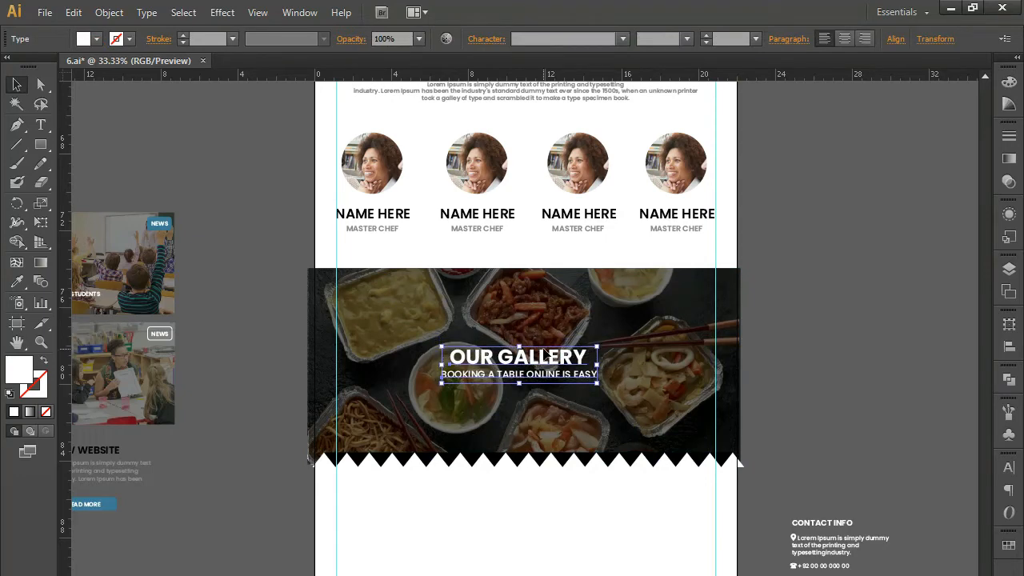
left_click(583, 510)
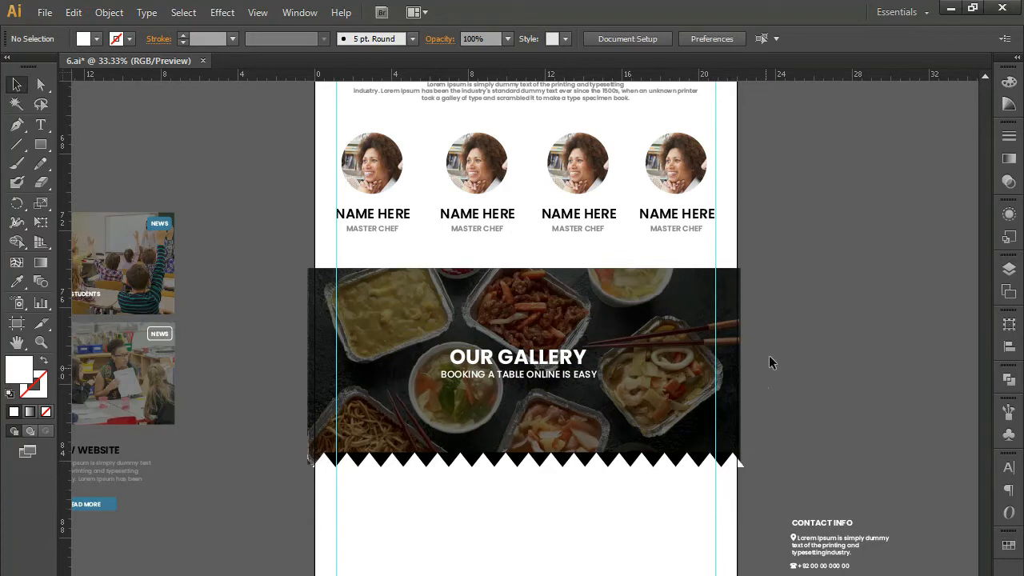
Step: Duplicate the ABOUT, MENU, GALLERY and RESERVATION header labels into the white area above the Discover photo
left_click_drag(768, 294, 777, 491)
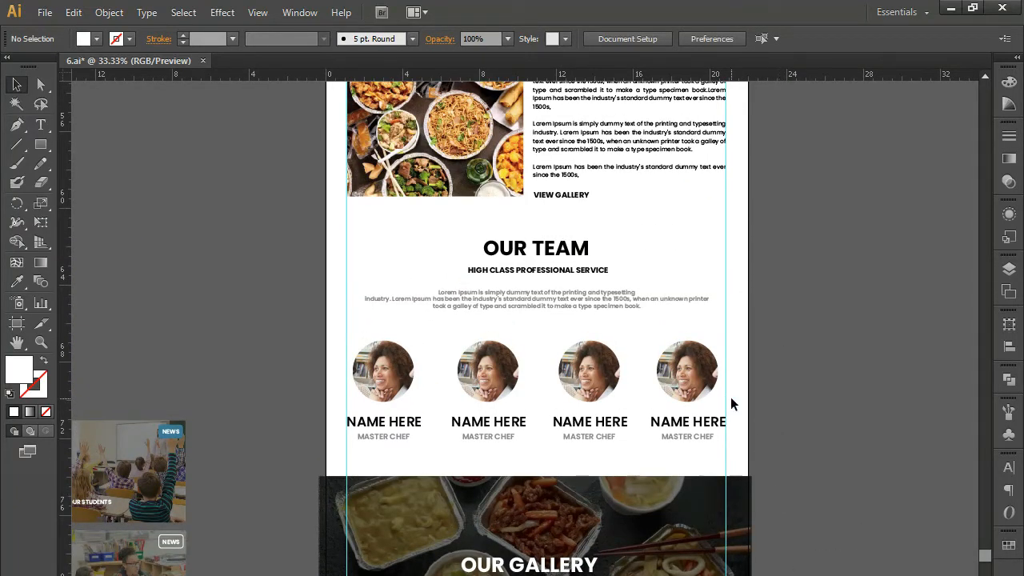
key("ctrl+minus")
left_click_drag(650, 283, 617, 571)
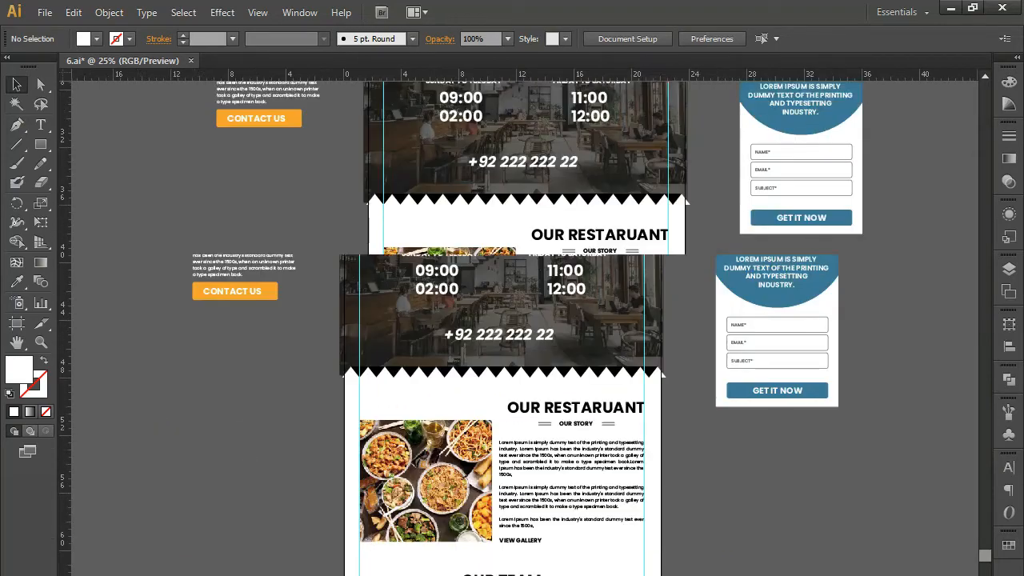
left_click_drag(581, 301, 576, 484)
left_click_drag(540, 179, 539, 405)
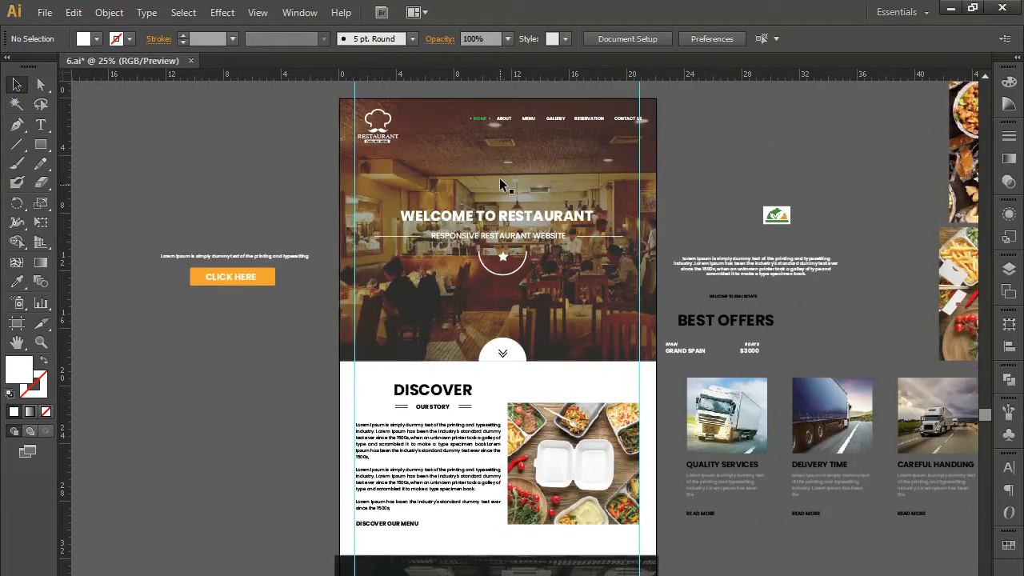
left_click(503, 118)
left_click(530, 120, "shift")
left_click(554, 119, "shift")
left_click(587, 119, "shift")
left_click_drag(557, 122, 550, 376)
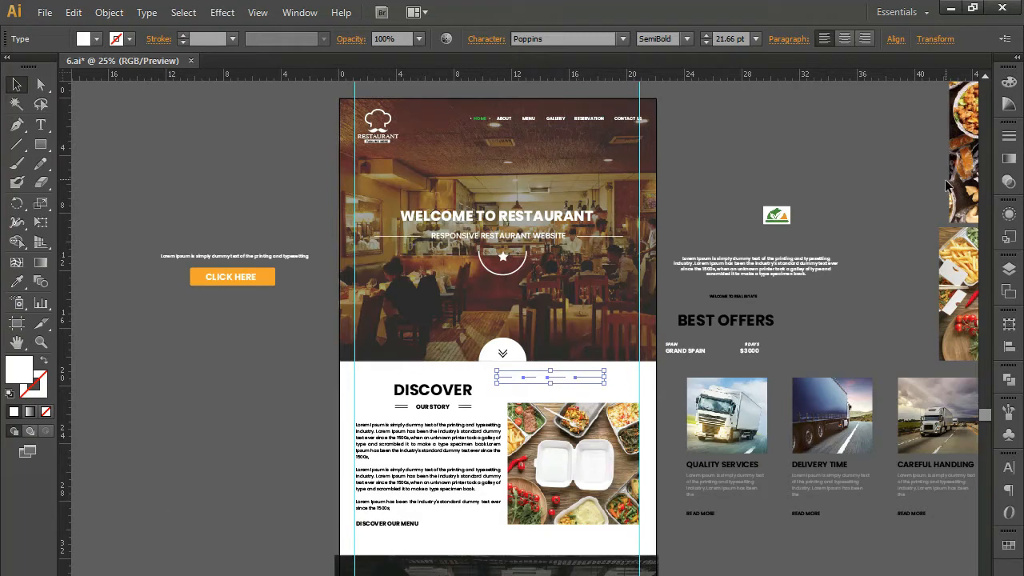
Step: Colour the four copied navigation labels black (000000) and group them
left_click(1008, 82)
left_click(826, 91)
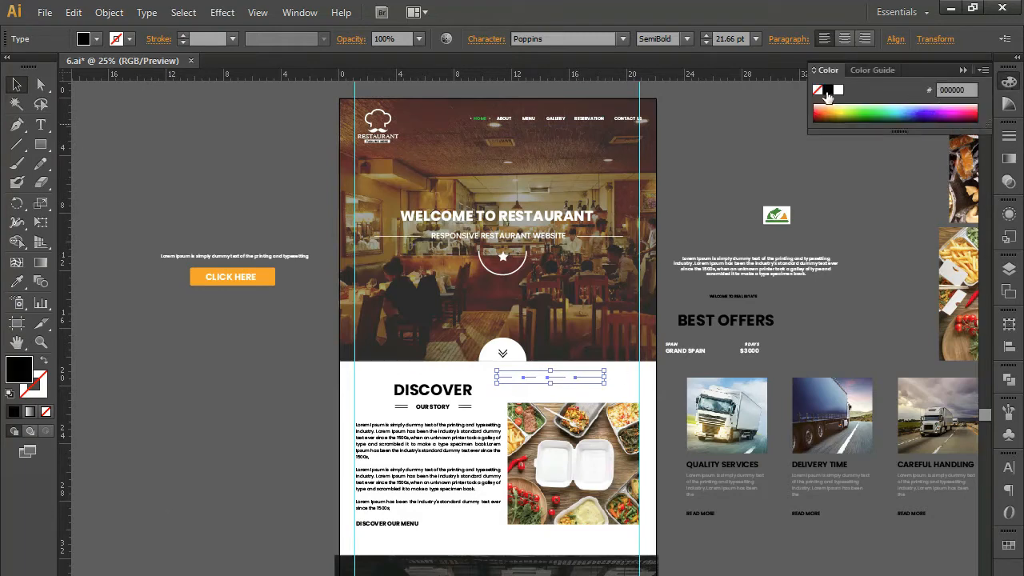
left_click_drag(546, 483, 600, 203)
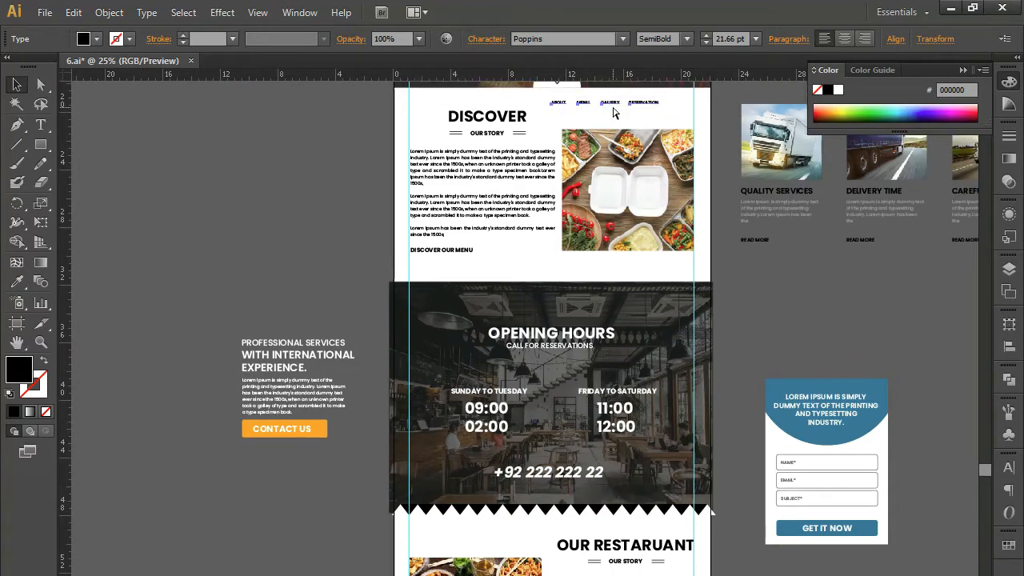
key("ctrl+g")
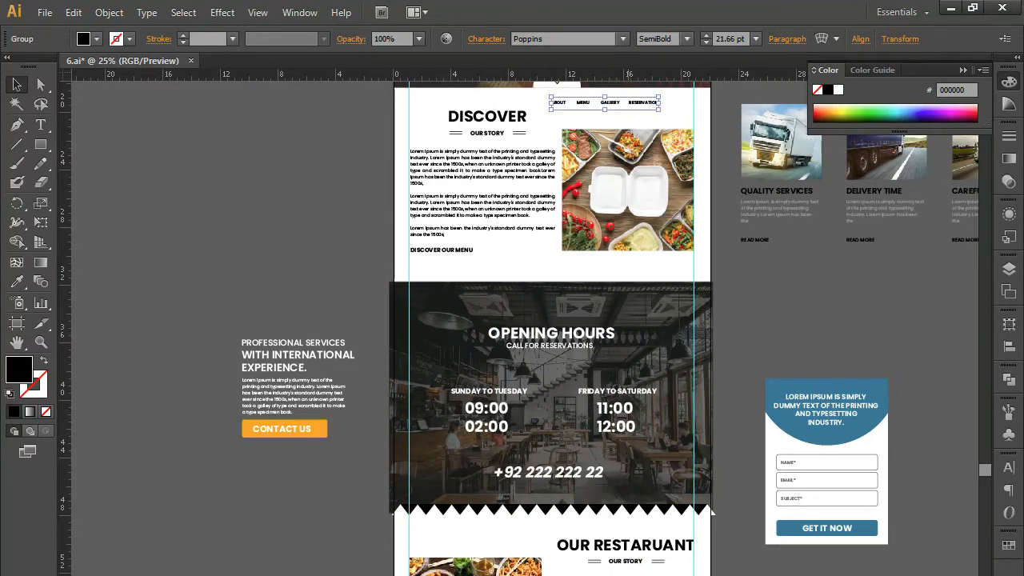
key("ctrl+z")
Step: Move the group of copied labels down the page and centre it beneath the OUR GALLERY banner
left_click_drag(575, 534, 583, 302)
left_click_drag(583, 509, 585, 301)
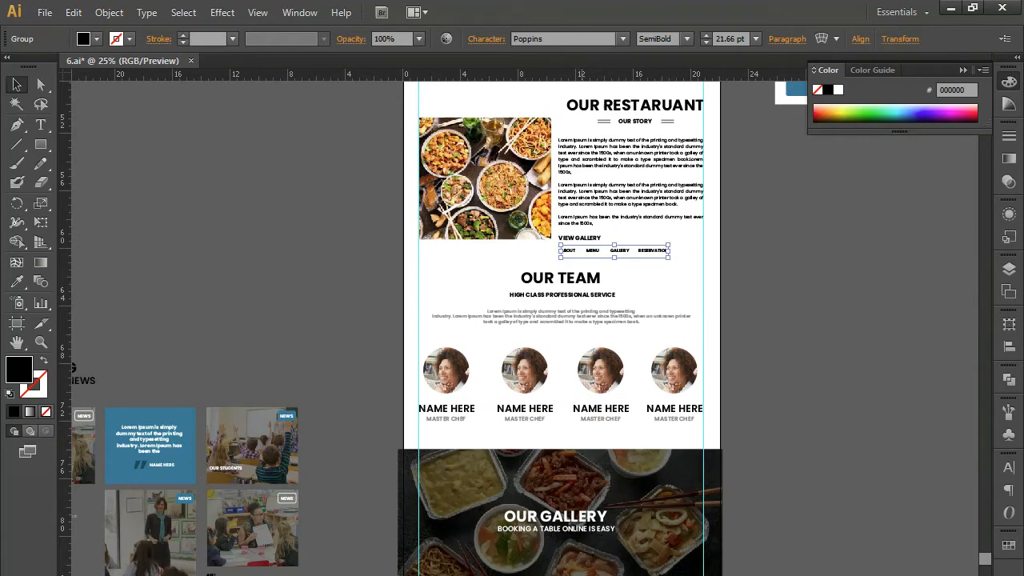
key("ctrl+z")
scroll(534, 428, "up", 1)
left_click_drag(534, 427, 496, 210)
scroll(534, 414, "up", 1)
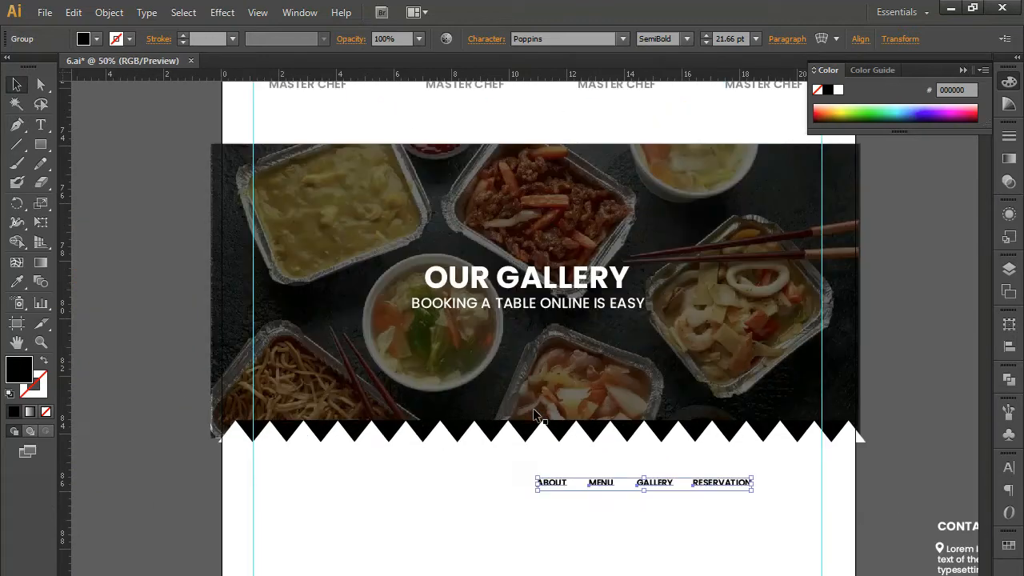
left_click_drag(656, 483, 560, 478)
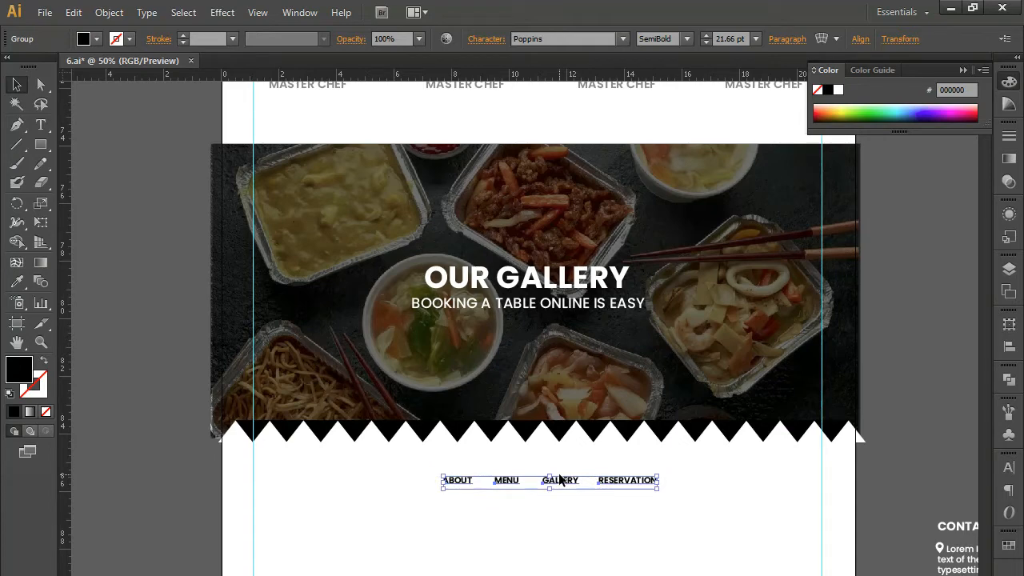
Step: Change the ABOUT label below the banner to ALL and shift the MENU label left toward it
key("ctrl+shift+a")
key("t")
double_click(455, 480)
type("A")
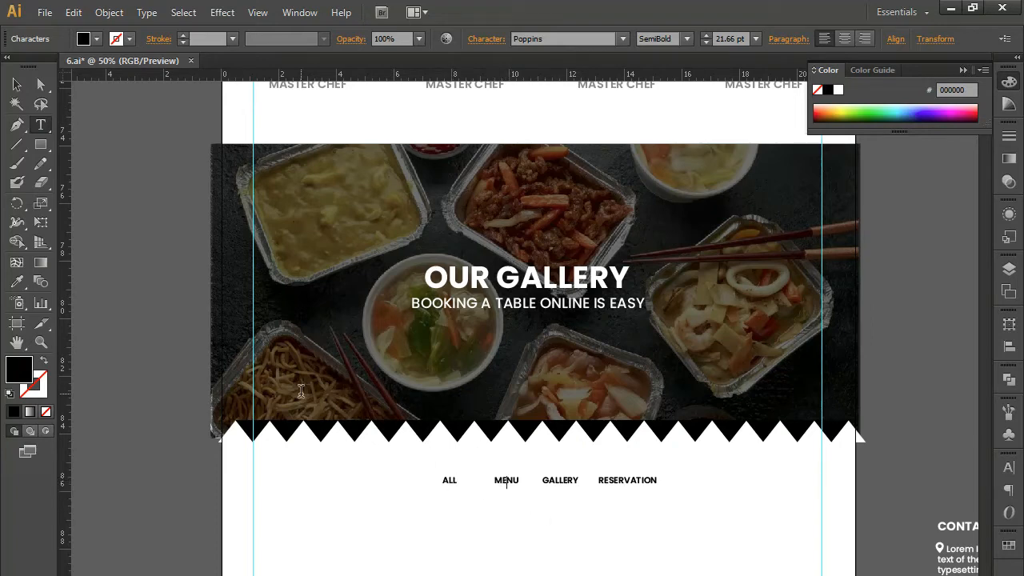
left_click(40, 83)
key("shift+Left")
key("shift+Left")
key("shift+Left")
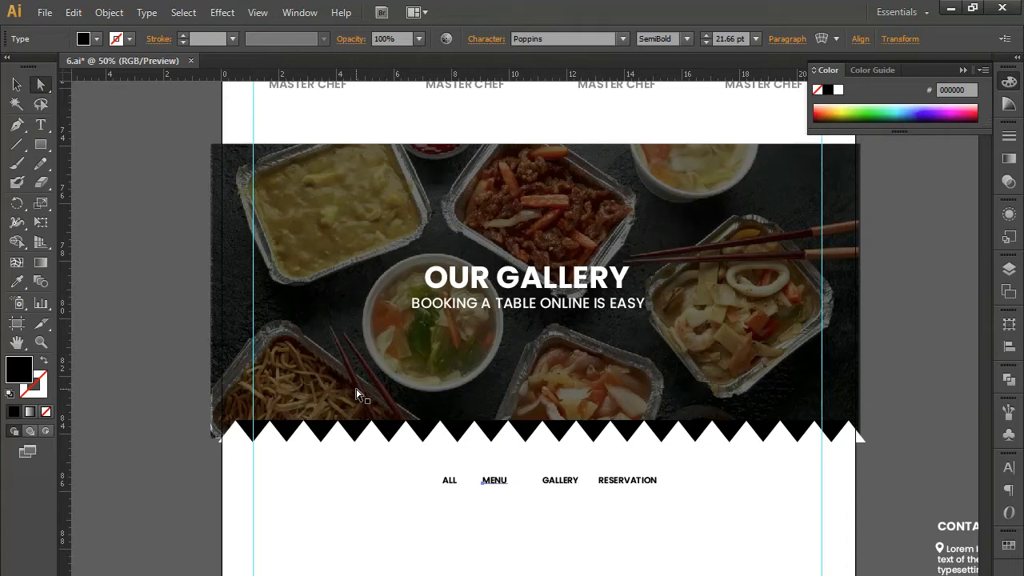
Step: Change the GALLERY label below the banner to RESTAURANT
left_click(560, 486)
left_click(558, 479)
key("ctrl+a")
key("t")
double_click(559, 481)
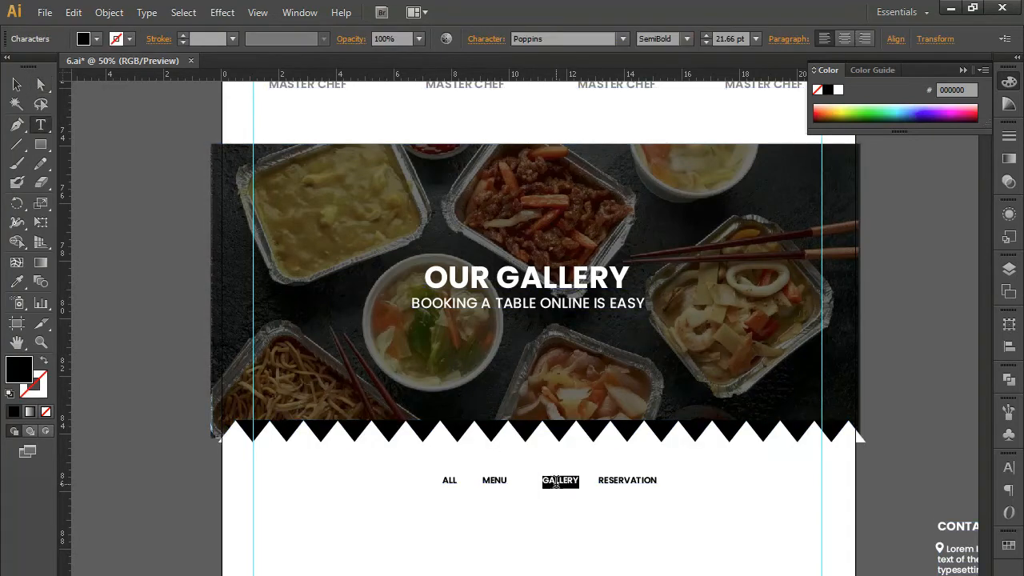
type("RESTAURANT")
left_click(16, 84)
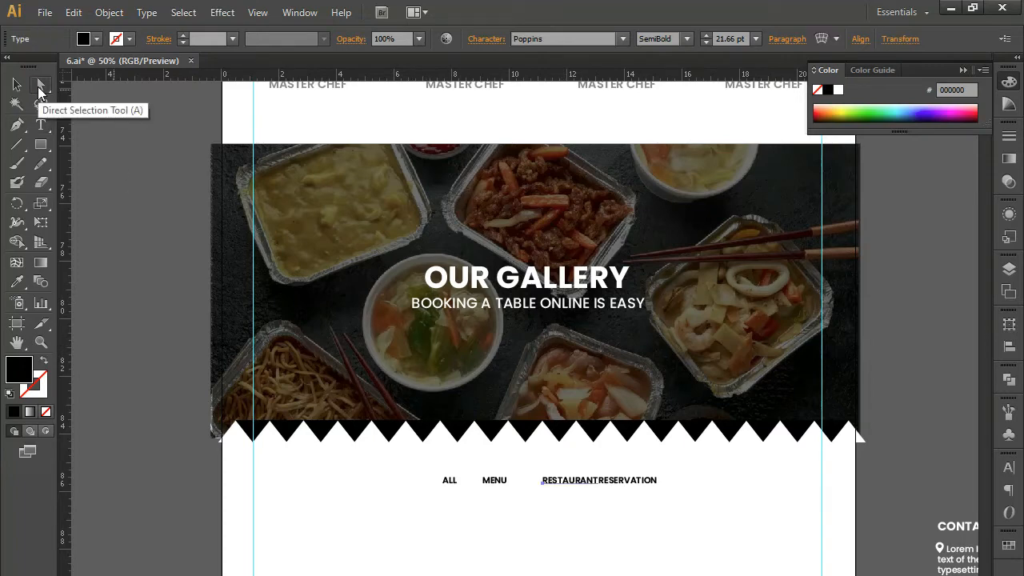
Step: Nudge the RESTAURANT label left until it sits clear of RESERVATION and evenly spaced from MENU
key("Left")
key("Left")
key("Left")
key("Left")
key("Left")
key("Left")
key("Left")
key("Left")
key("Left")
key("Left")
key("Left")
key("Left")
key("Left")
key("Left")
key("Left")
key("Left")
left_click(38, 86)
key("Left")
key("Left")
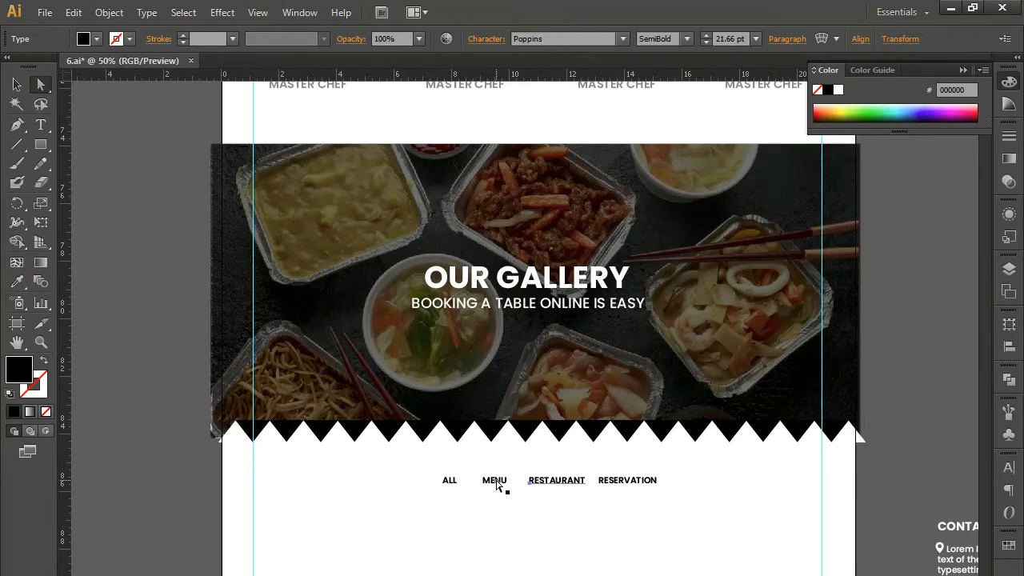
key("Right")
key("Right")
Step: Change the RESERVATION label below the banner to VIDEO
left_click(633, 496)
left_click(636, 481)
key("ctrl+a")
key("ctrl+z")
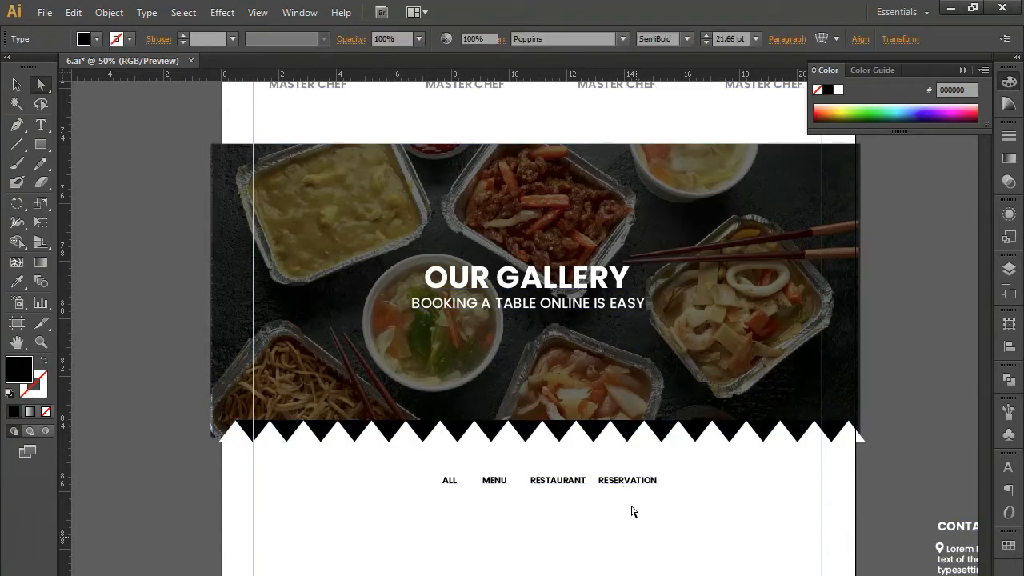
double_click(624, 482)
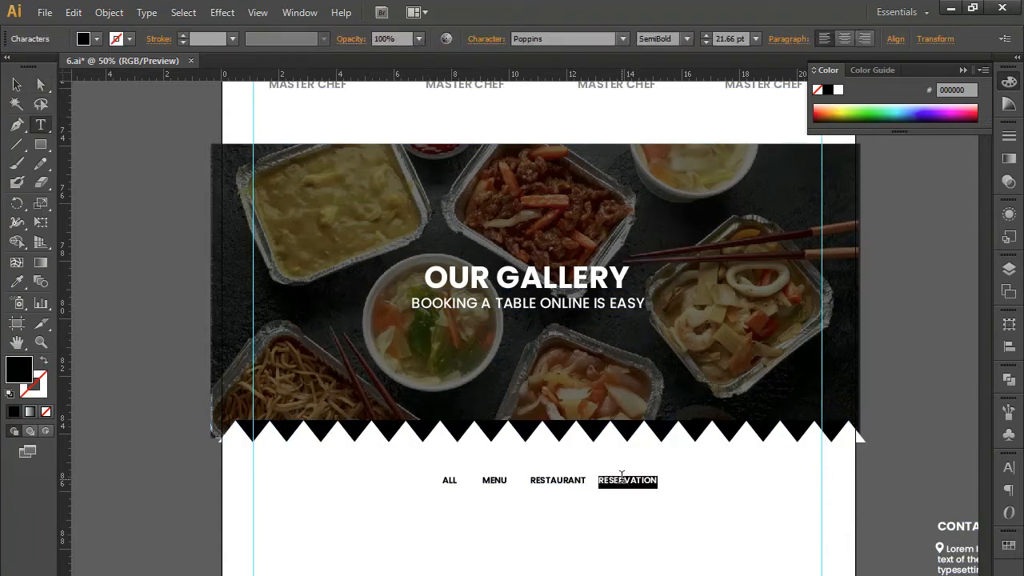
type("CI")
left_click(41, 84)
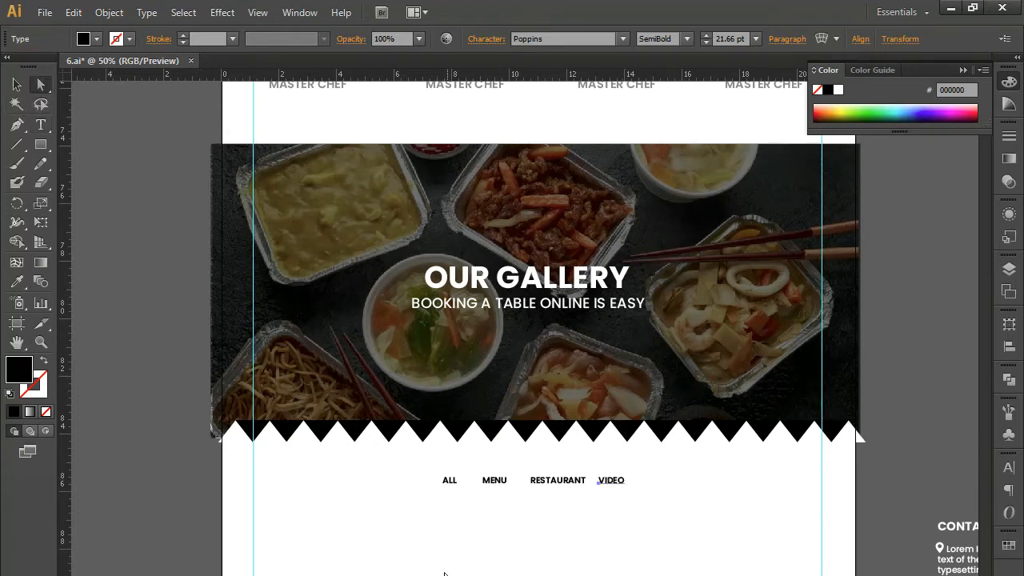
Step: Nudge the ALL, MENU, RESTAURANT and VIDEO labels slightly down together
left_click_drag(382, 472, 648, 515)
key("shift+Down")
key("shift+Down")
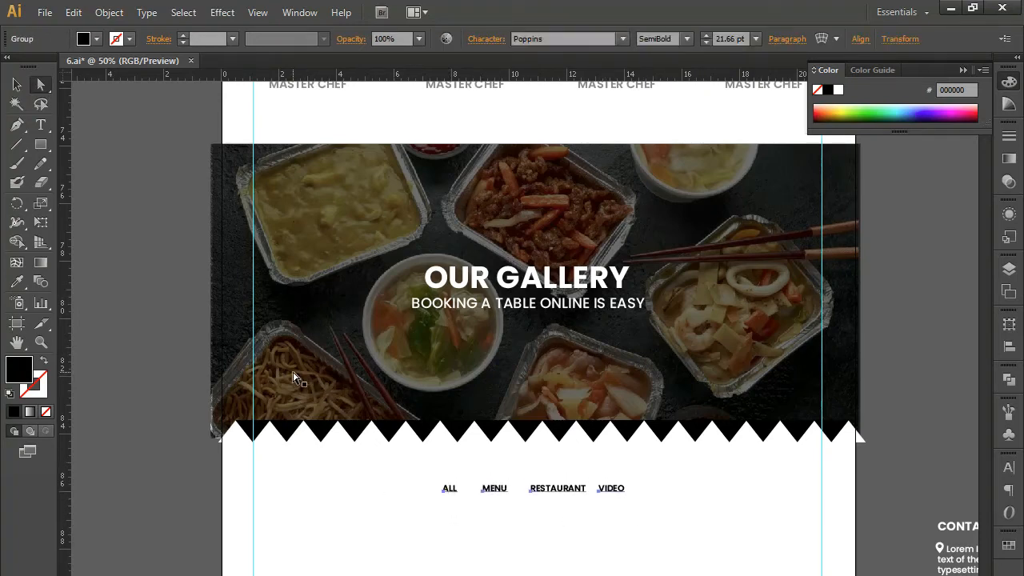
Step: Scale the four gallery filter labels up to about 25 pt and nudge them left to centre them on the page
left_click(17, 84)
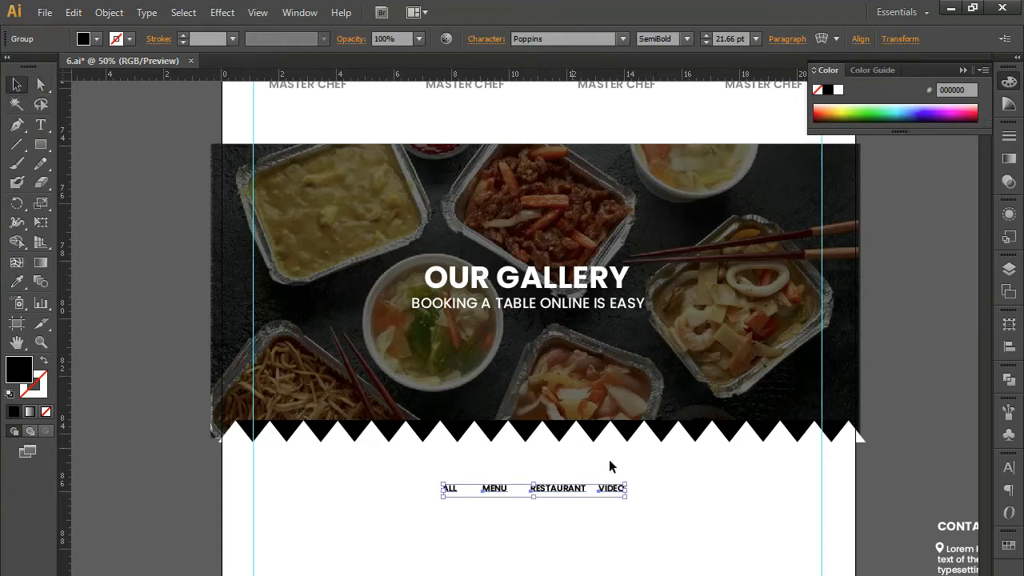
left_click_drag(626, 496, 639, 508)
scroll(608, 516, "down", 3)
scroll(576, 523, "right", 2)
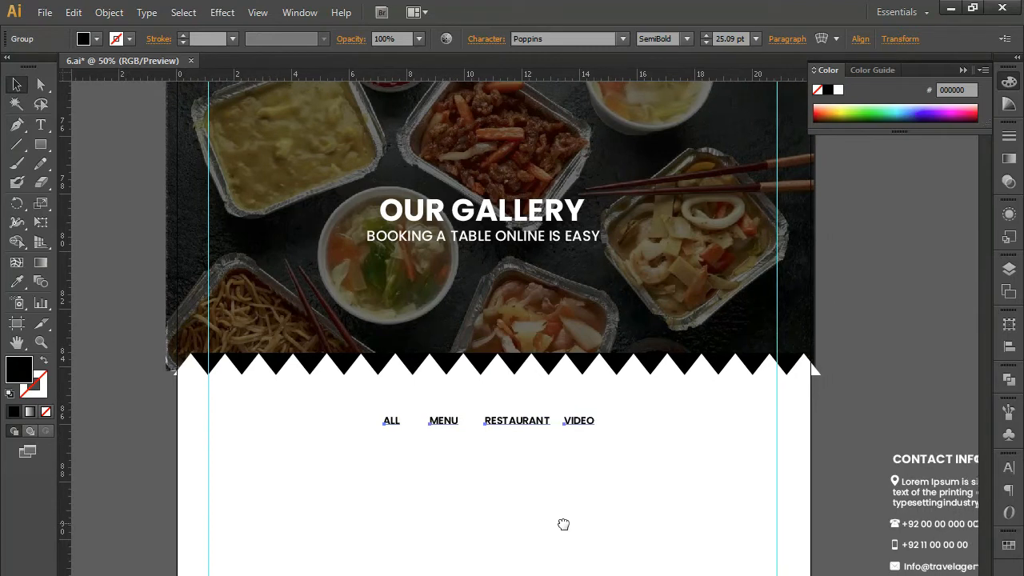
key("shift+Left")
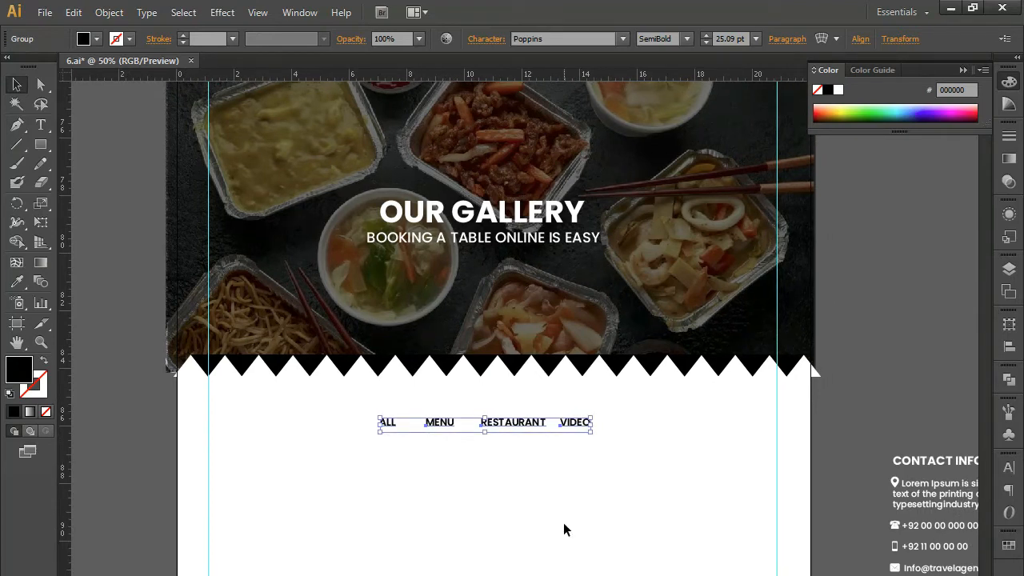
Step: Nudge the group of four gallery filter labels slightly further left
key("Left")
key("Left")
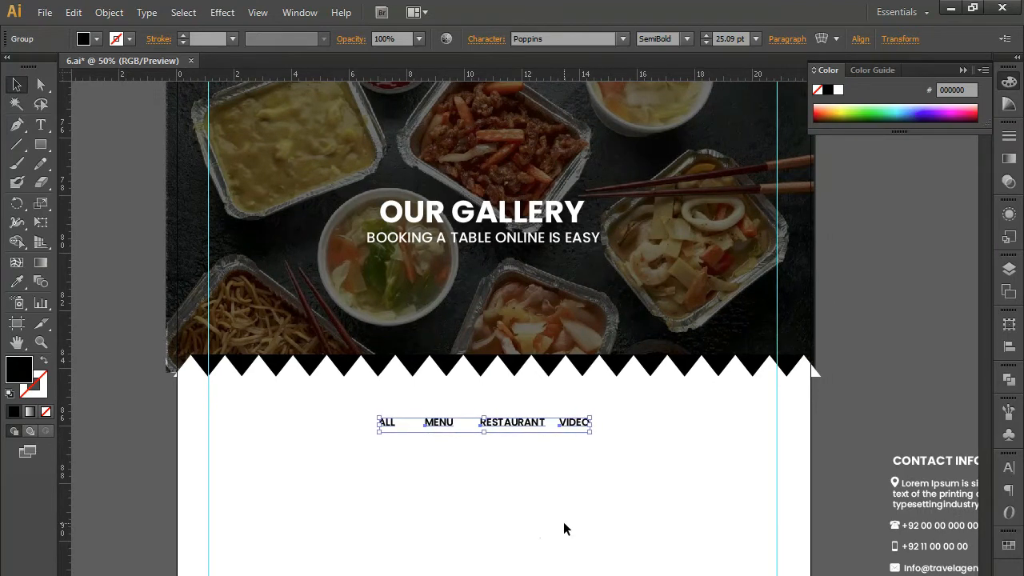
left_click(563, 521)
Step: Recolour only the ALL filter label with the green swatch, leaving MENU, RESTAURANT and VIDEO black
left_click(387, 425)
key("a")
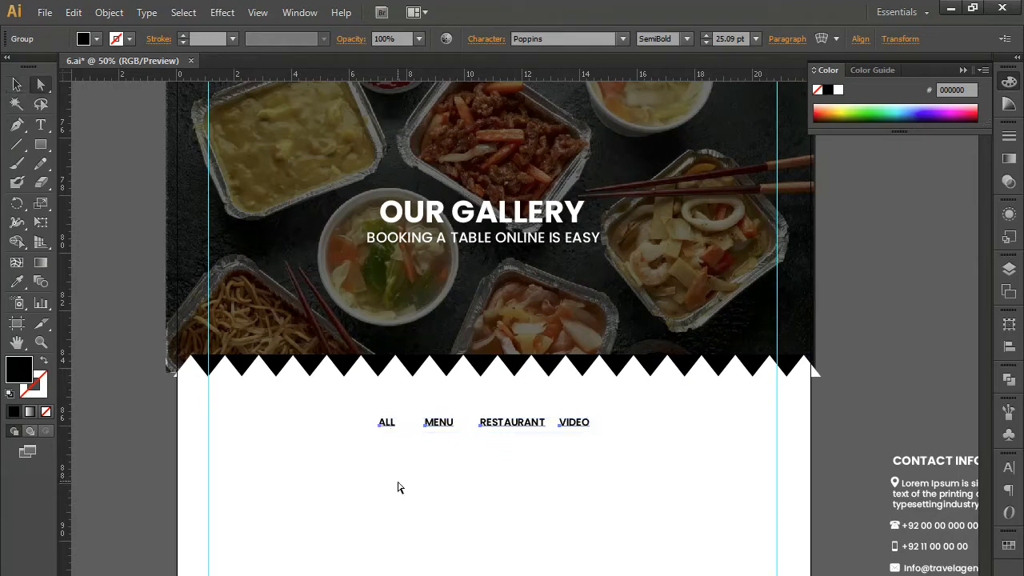
left_click(398, 483)
left_click(390, 427)
left_click(1008, 545)
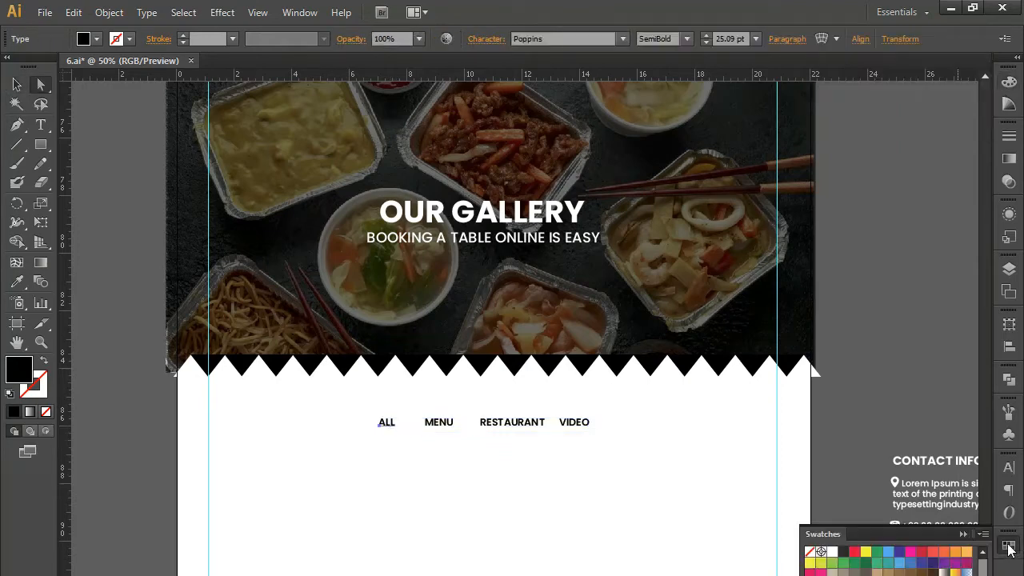
left_click(876, 551)
left_click(497, 558)
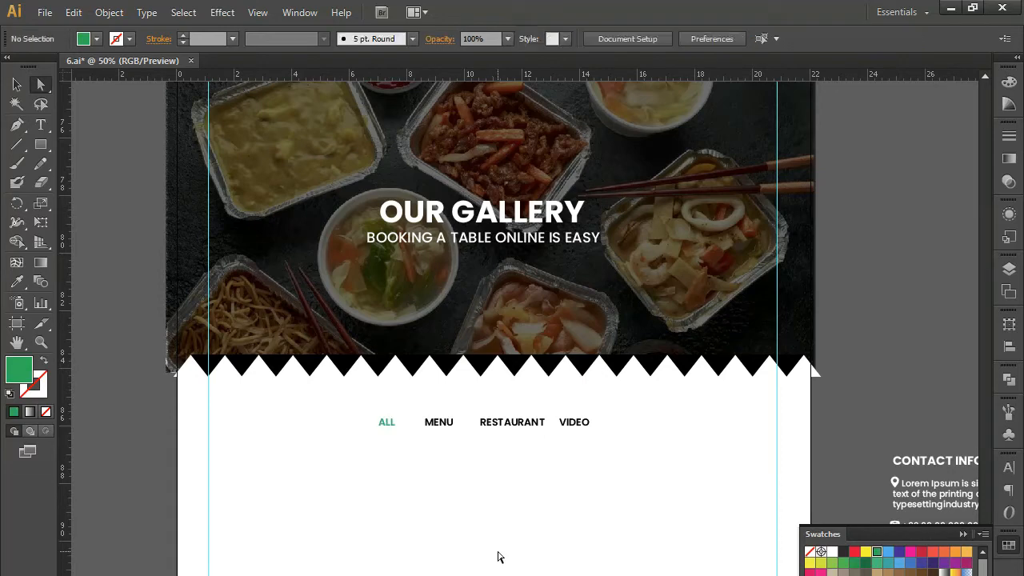
Step: Even out the filter label spacing by nudging MENU slightly left and VIDEO slightly right
left_click(438, 430)
key("Left")
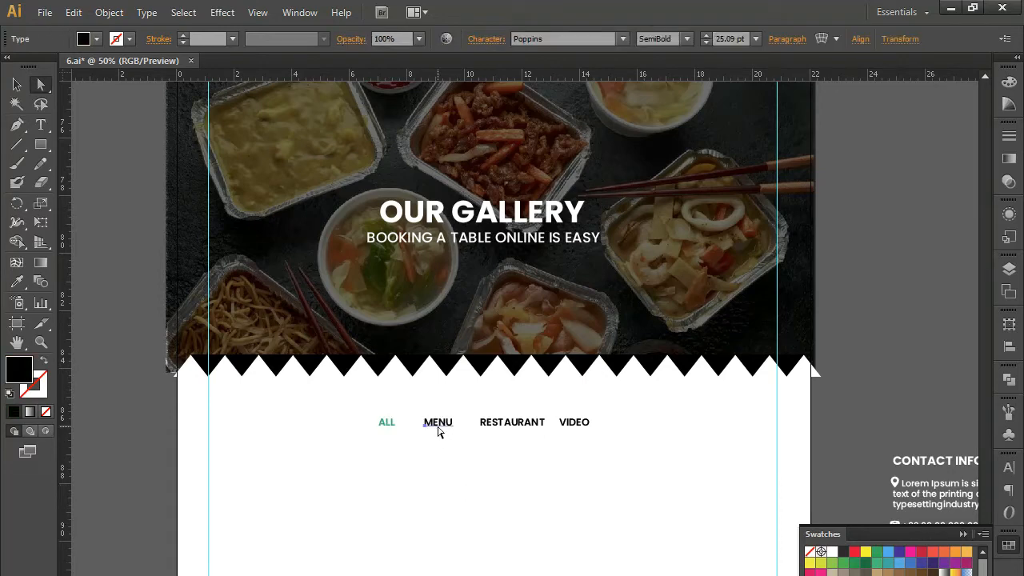
left_click(578, 425)
key("Right")
key("Right")
left_click(499, 519)
left_click(17, 84)
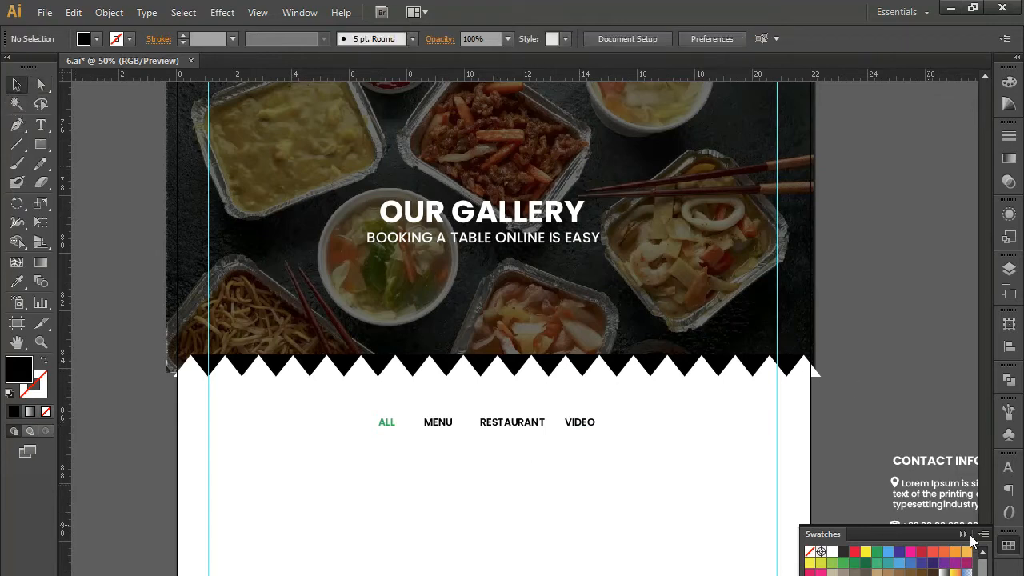
left_click(963, 533)
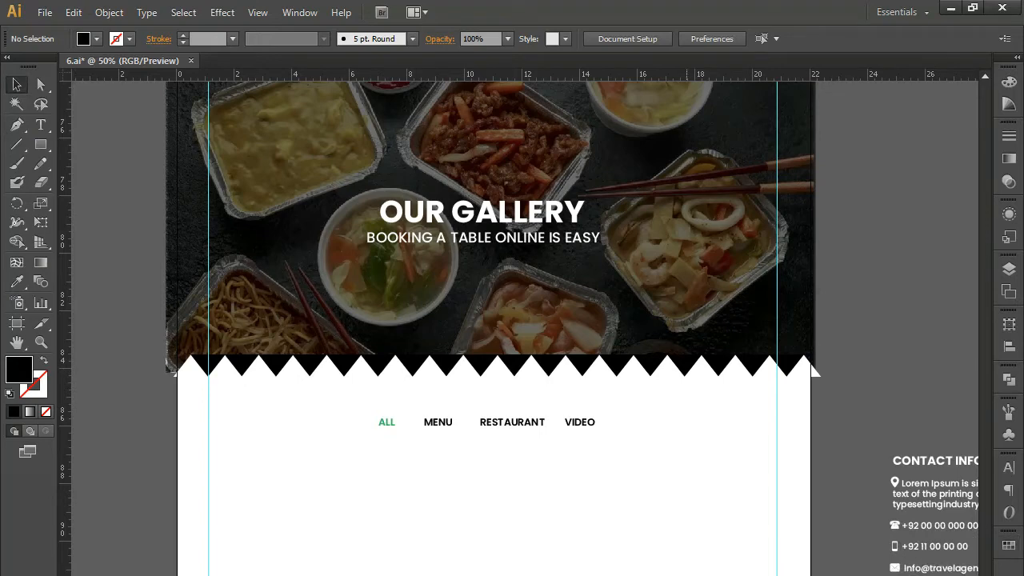
Step: Draw a row of three equal, evenly spaced black rectangles across the full page width beneath the filter labels
key("ctrl+minus")
key("ctrl+minus")
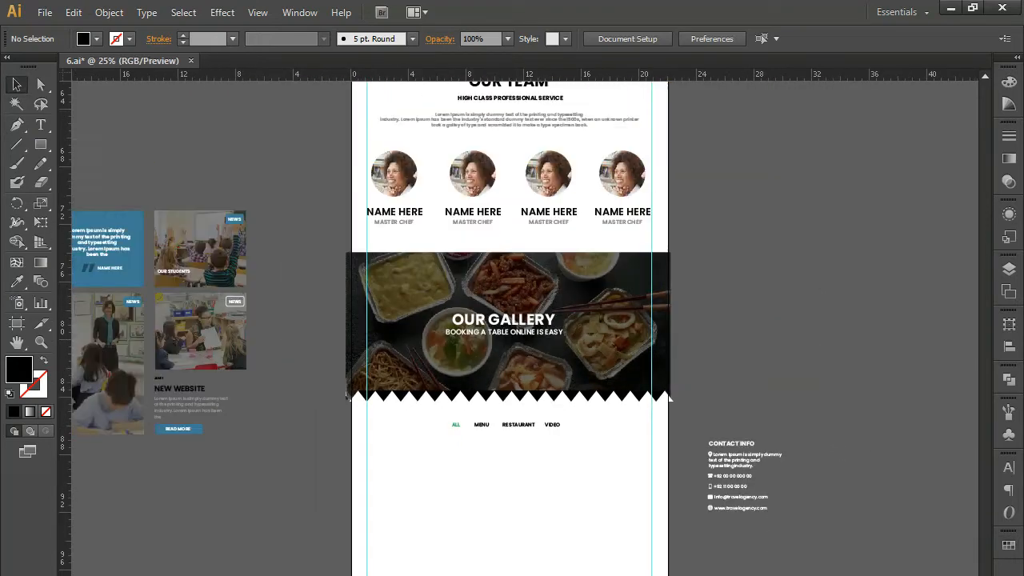
left_click_drag(433, 509, 466, 413)
key("ctrl+plus")
key("ctrl+plus")
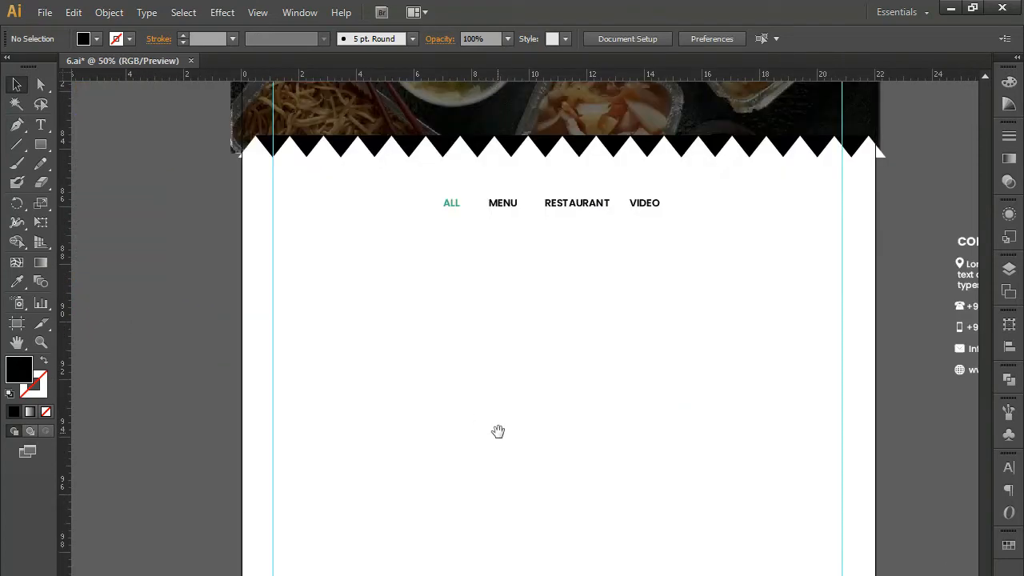
left_click(48, 141)
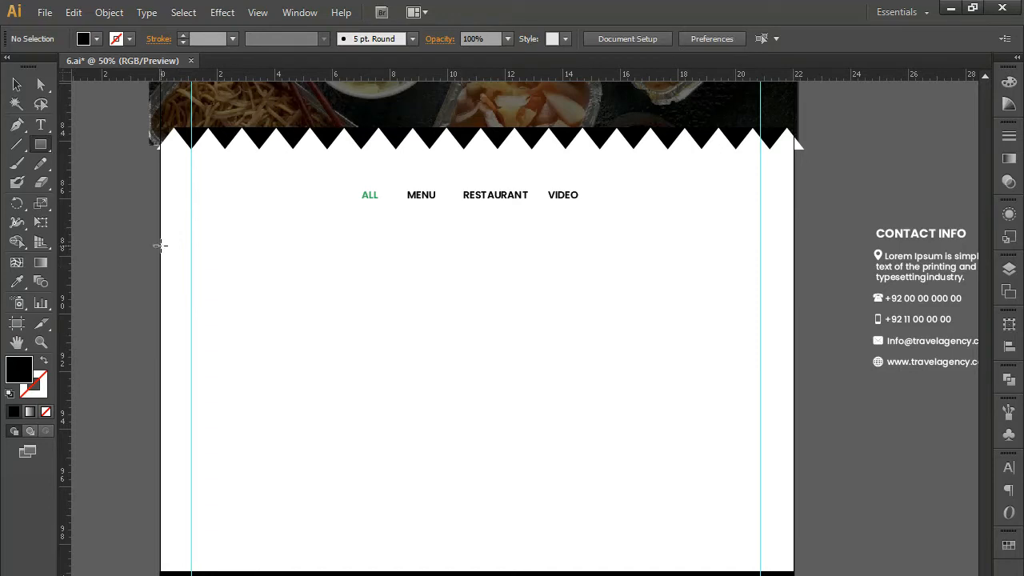
left_click_drag(160, 244, 706, 331)
left_click(17, 84)
left_click(468, 321)
left_click_drag(464, 320, 467, 321)
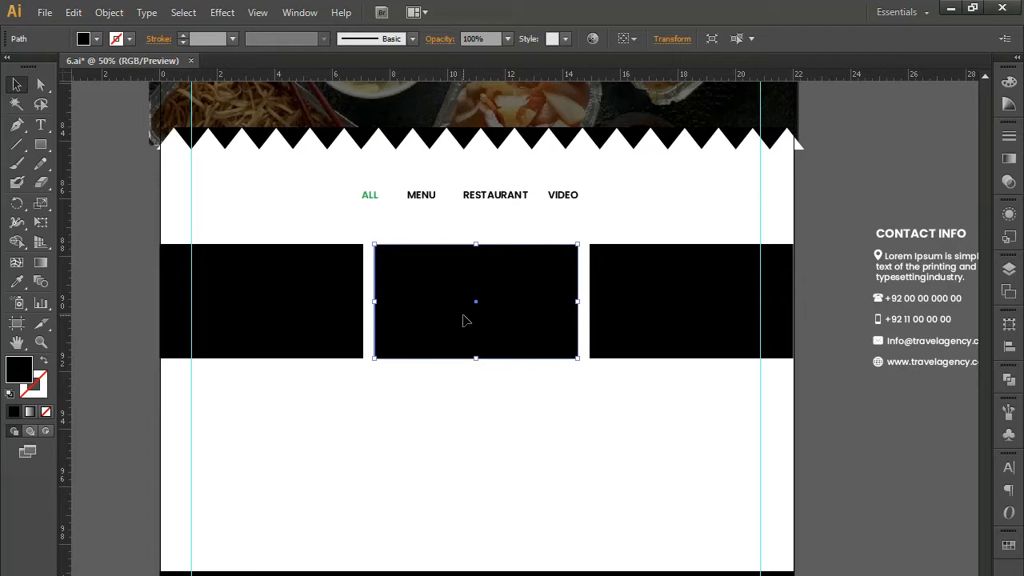
left_click(532, 494)
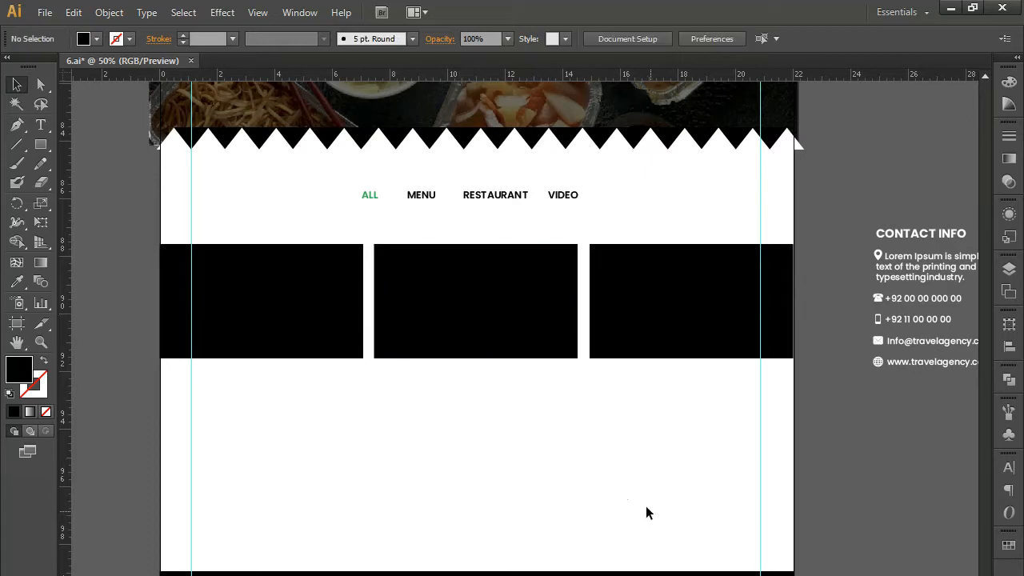
Step: Examine the gaps between the three black boxes and the last box's alignment with the page's right edge
left_click(458, 313)
left_click(681, 308)
left_click_drag(653, 404, 471, 440)
key("ctrl+plus")
key("ctrl+plus")
key("ctrl+plus")
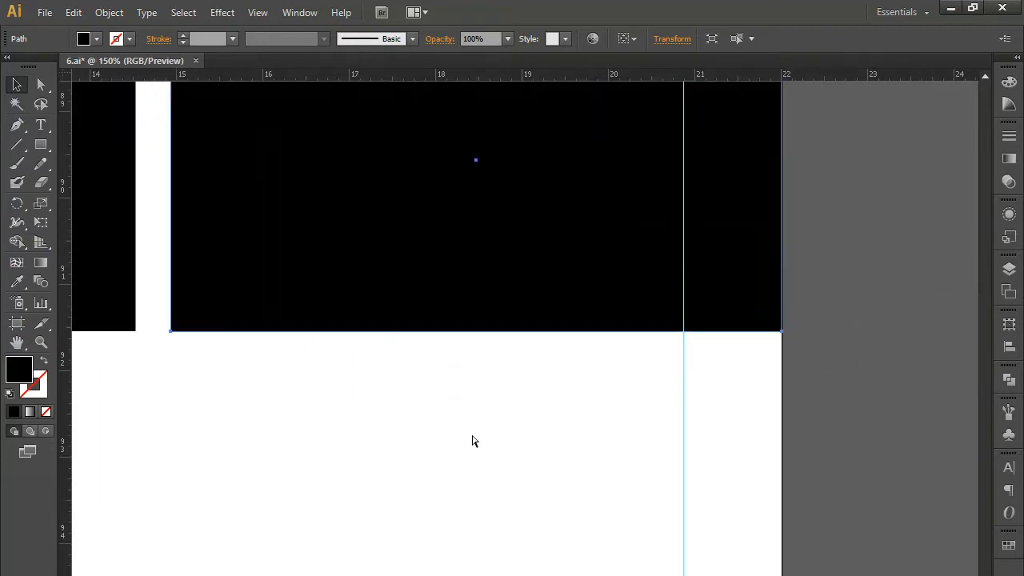
left_click(495, 446)
left_click_drag(495, 354, 493, 500)
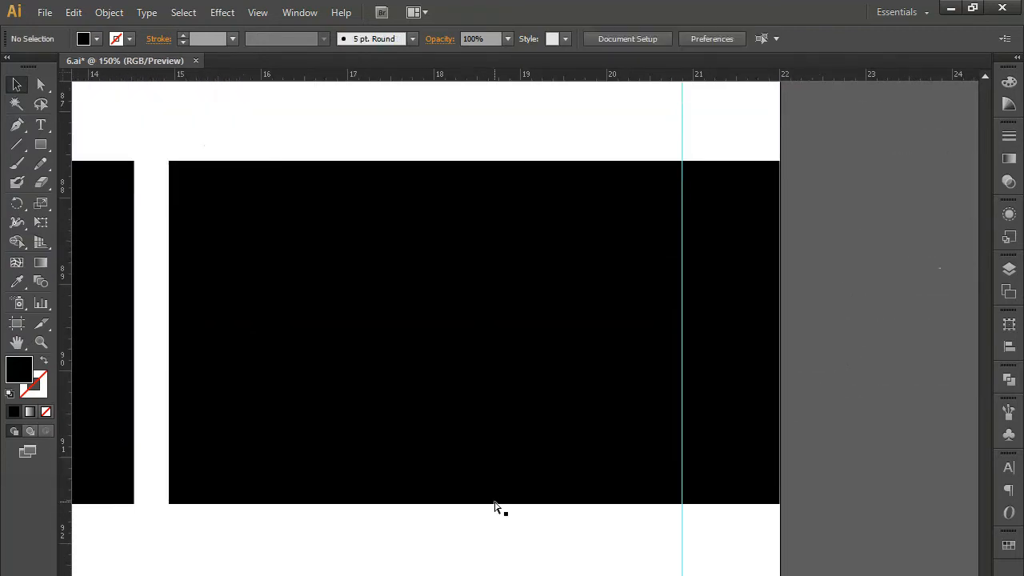
key("ctrl+minus")
key("ctrl+minus")
left_click_drag(367, 467, 579, 461)
mouse_move(436, 459)
left_mouse_down()
mouse_move(425, 448)
mouse_move(441, 452)
left_mouse_up()
left_click(630, 394)
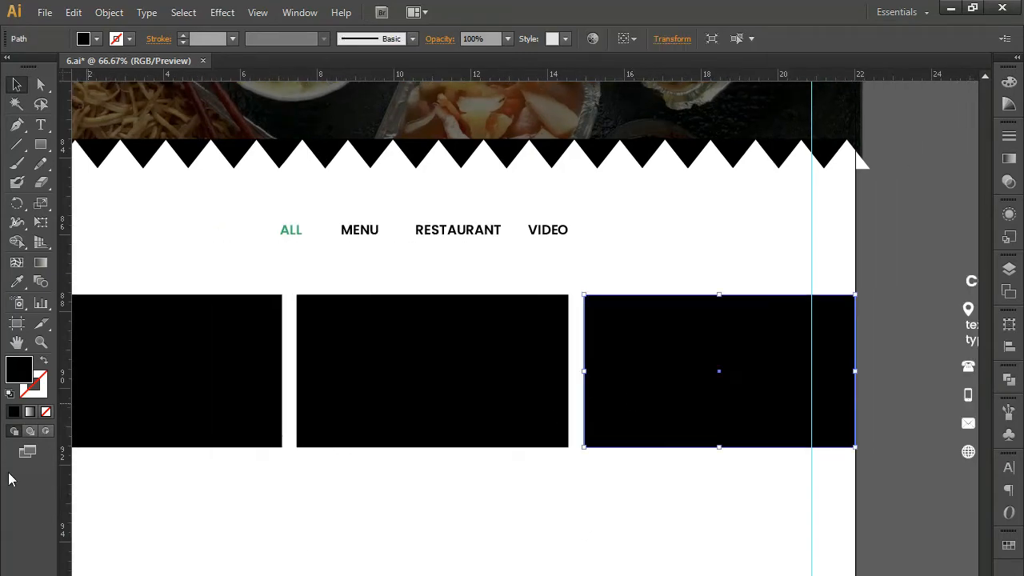
left_click(400, 520)
key("ctrl+minus")
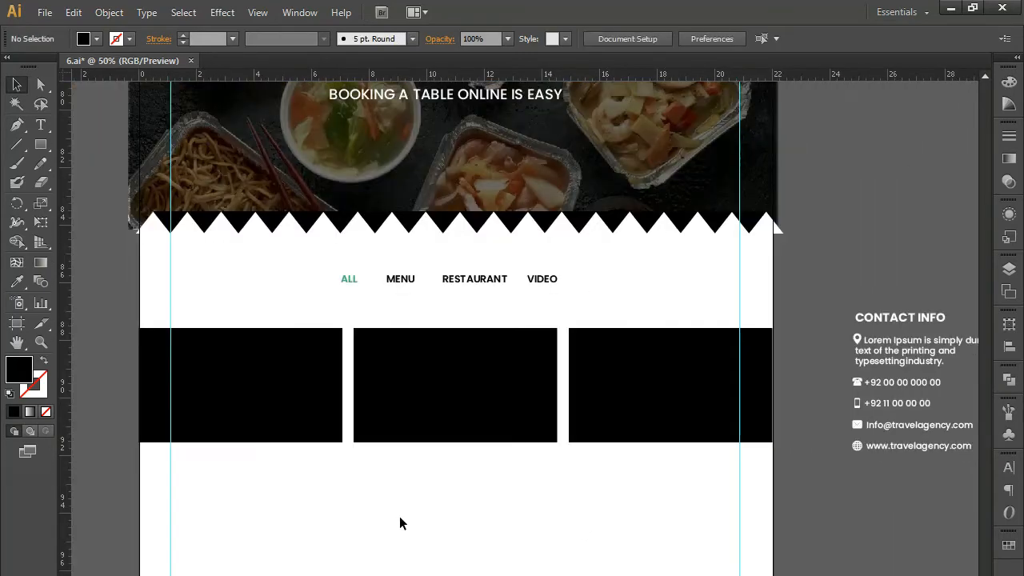
Step: Duplicate the row of three black boxes directly beneath the first, leaving a narrow gap between the rows
left_click_drag(391, 520, 387, 401)
left_click_drag(131, 261, 599, 425)
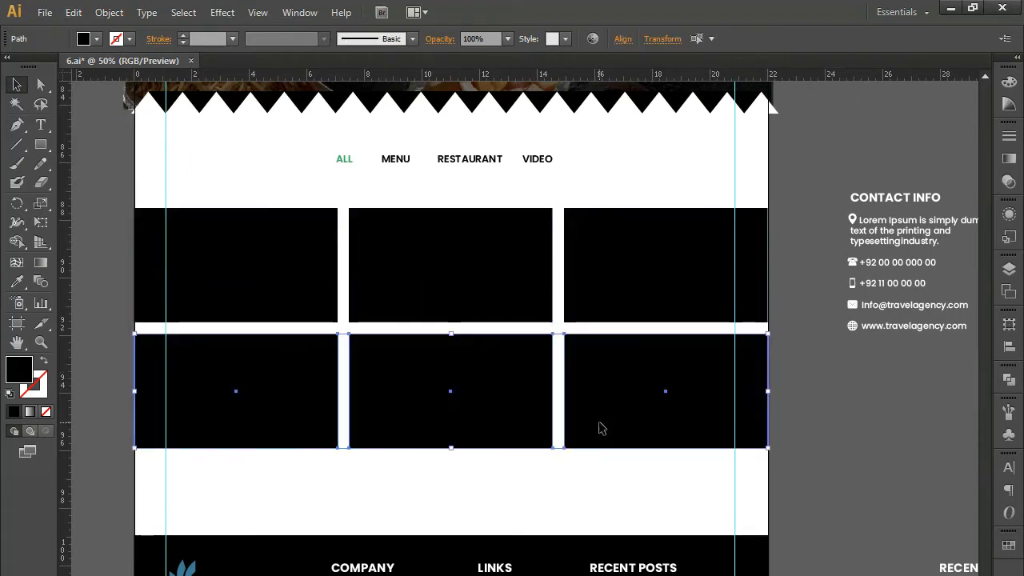
left_click(514, 496)
Step: Widen the second row's left box to span the middle column and delete the middle box it covers
left_click(286, 424)
left_click_drag(339, 392, 554, 396)
left_click_drag(482, 497, 434, 413)
left_click(277, 392, "shift")
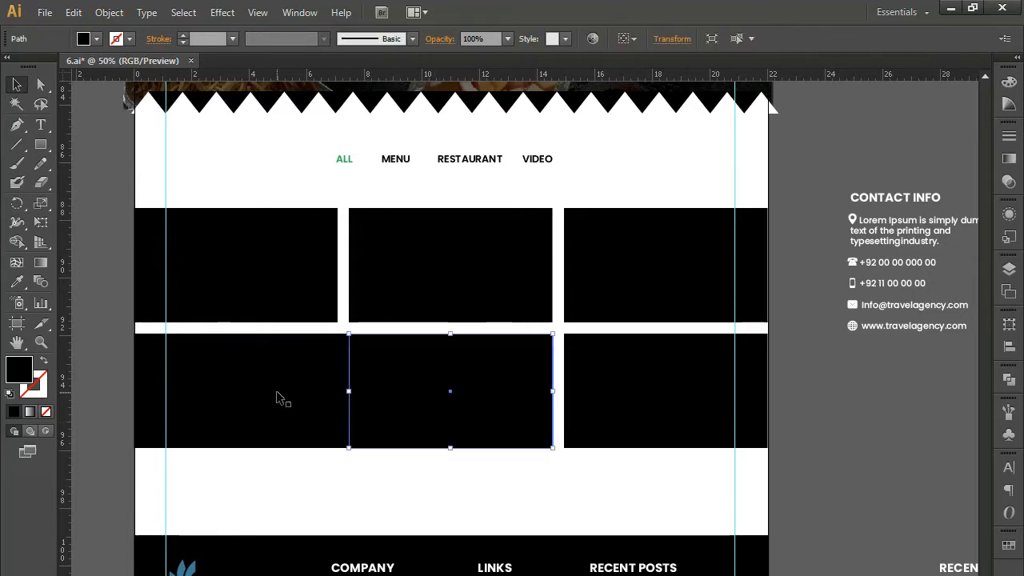
key("Delete")
Step: Stretch both second-row boxes downward until their bottom edges nearly reach the footer
left_click_drag(648, 496, 507, 432)
left_click_drag(453, 450, 461, 522)
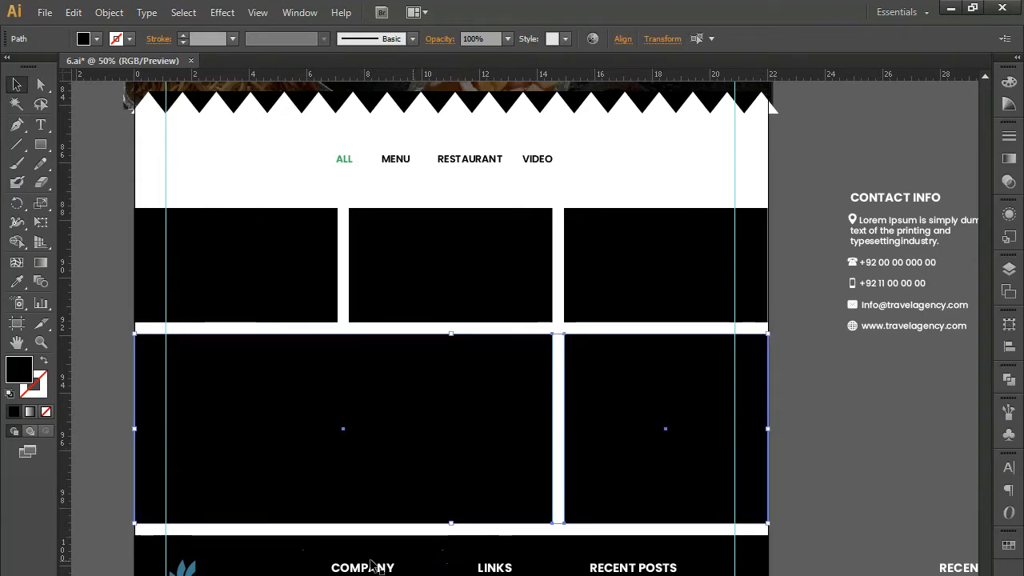
Step: Move the black footer, its contents and the contact blocks below it down to make room for more gallery boxes
scroll(284, 292, "down", 5)
left_click_drag(120, 287, 692, 469)
left_click(535, 512, "shift")
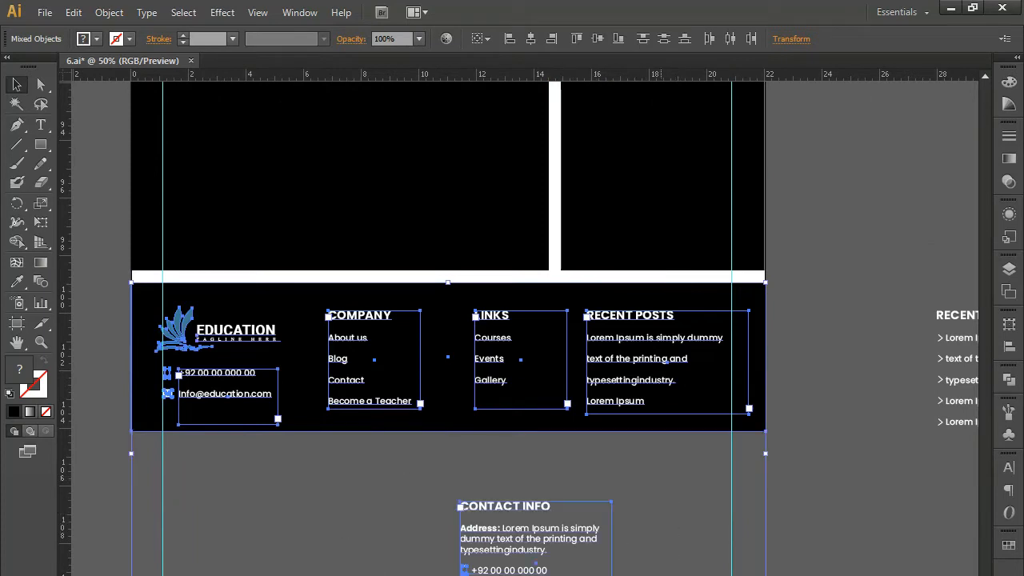
left_click_drag(204, 512, 208, 364)
left_click_drag(120, 522, 642, 572)
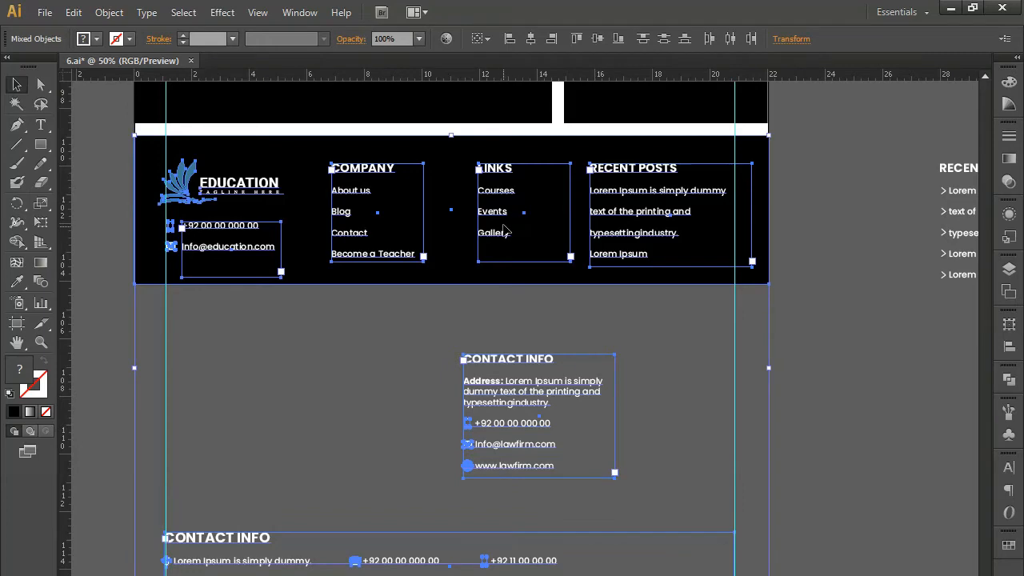
left_click_drag(496, 228, 493, 462)
left_click_drag(451, 321, 451, 436)
left_click_drag(459, 312, 455, 486)
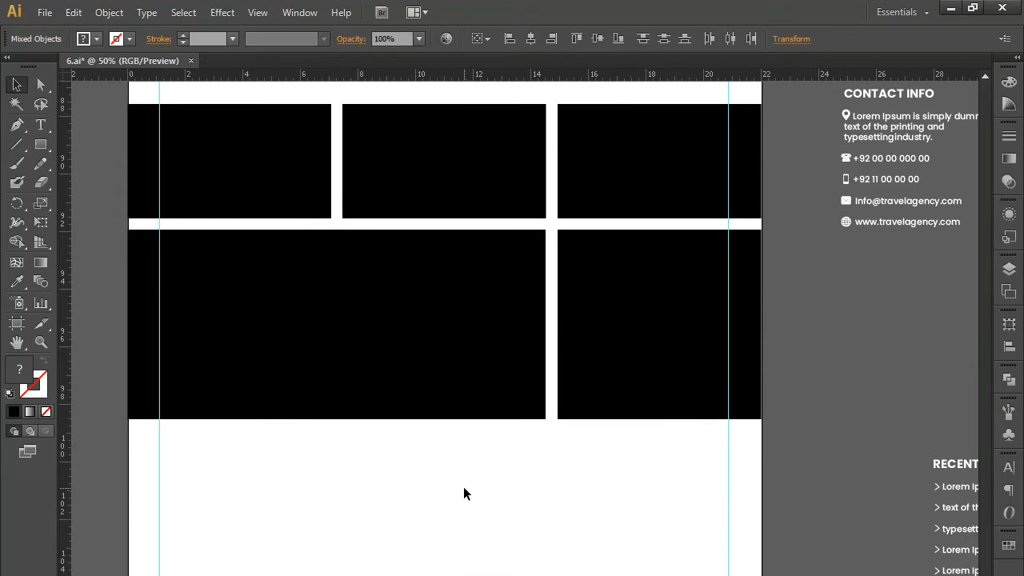
Step: Extend the bottom edge of both second-row gallery boxes slightly further down
left_click_drag(616, 473, 354, 349)
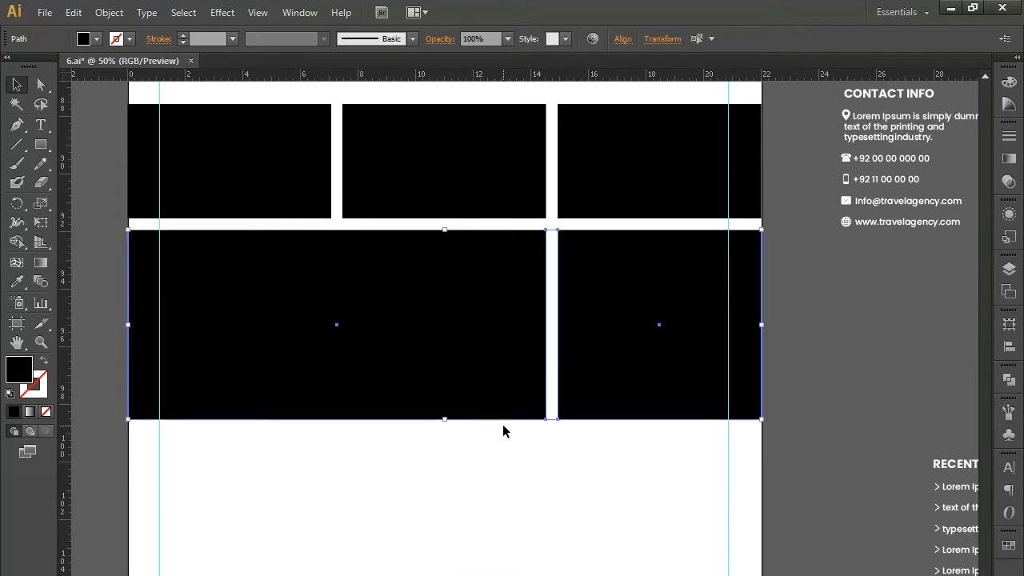
left_click_drag(444, 419, 443, 427)
left_click(450, 483)
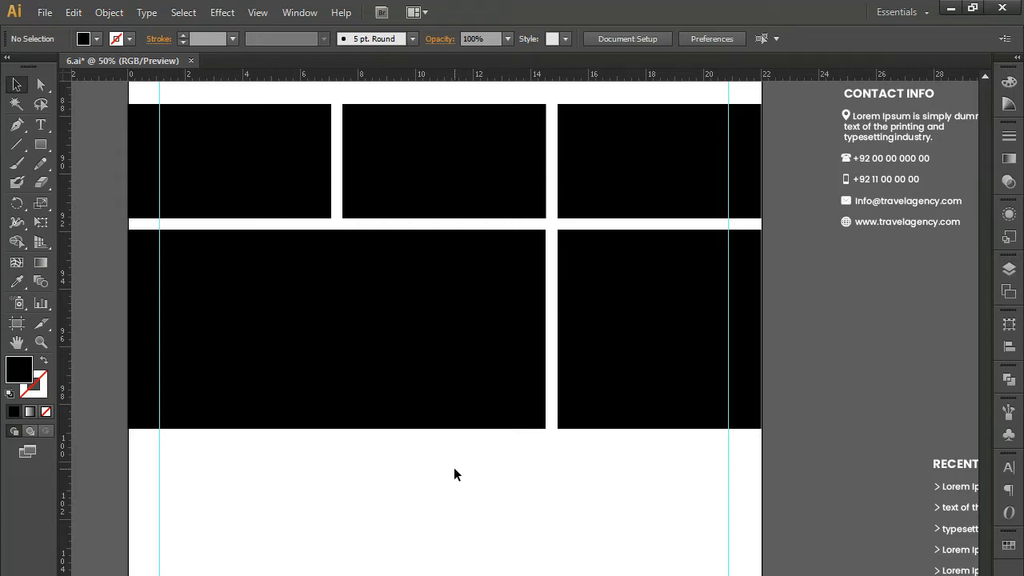
Step: Copy the top row of three boxes beneath the second row as a third row with the same gap
left_click_drag(509, 481, 511, 551)
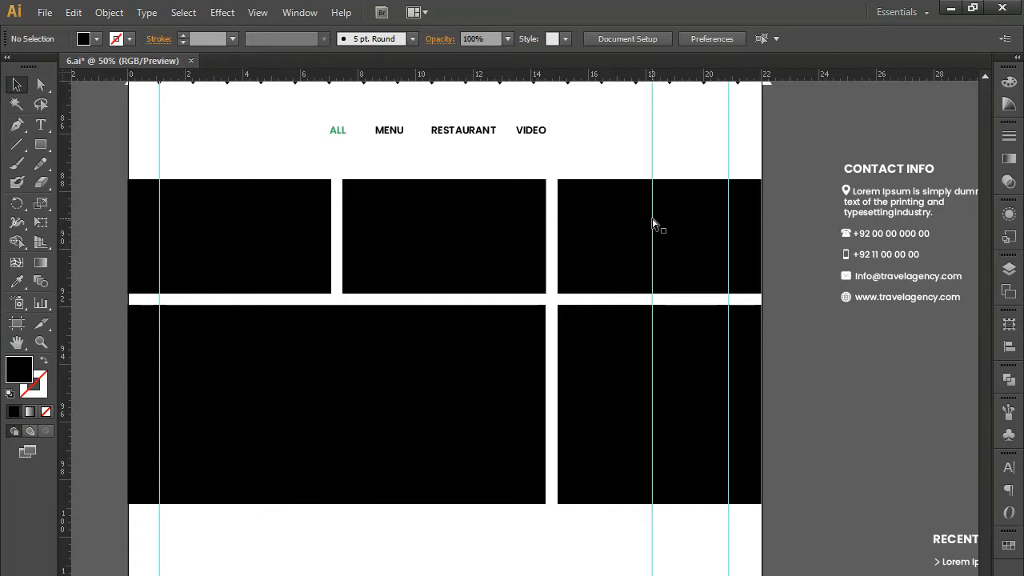
left_click_drag(97, 234, 609, 574)
left_click(868, 472)
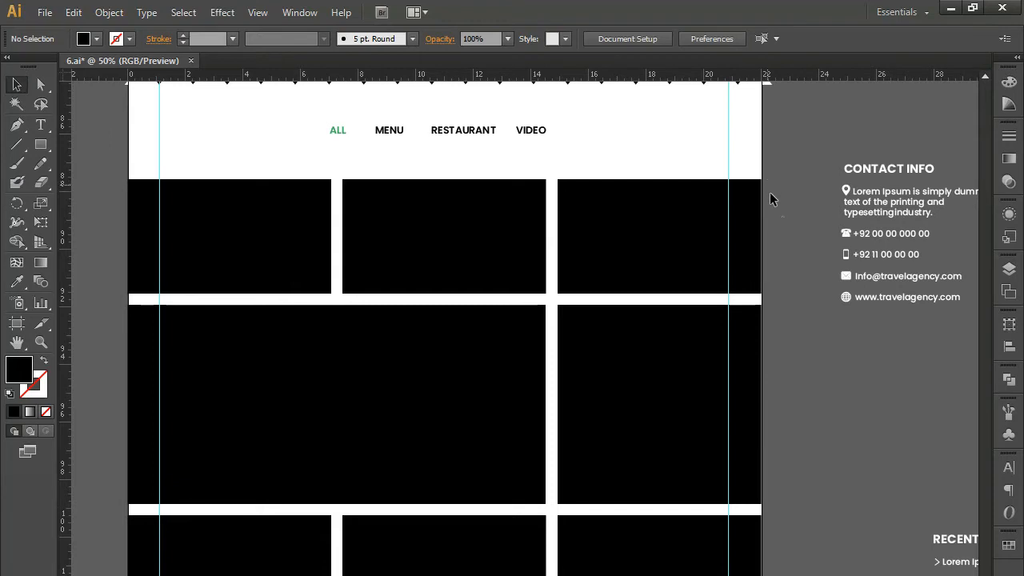
Step: Scale all eight gallery boxes up slightly together and nudge them right until they meet the page's left edge
left_click_drag(785, 161, 77, 575)
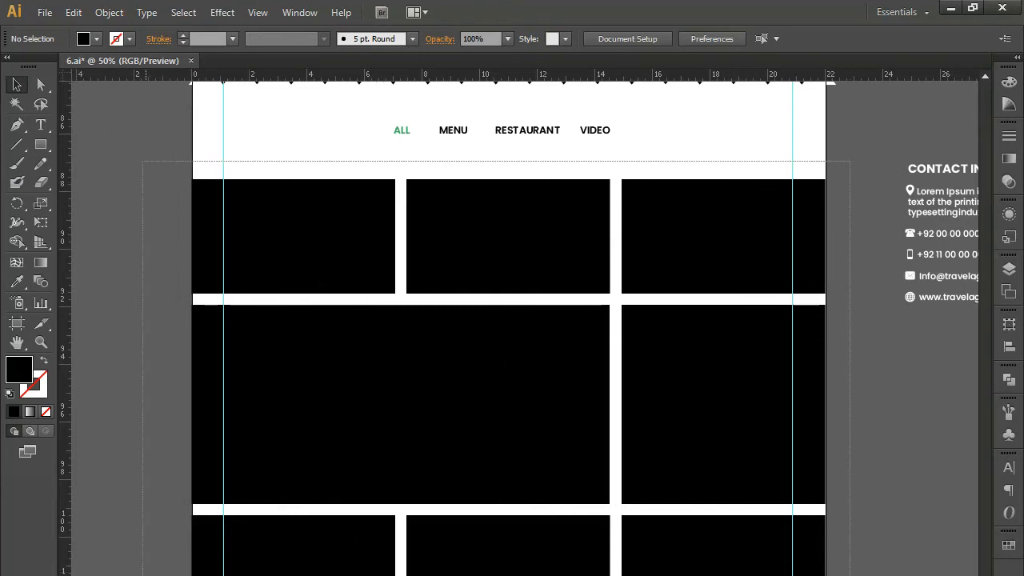
left_click_drag(142, 575, 142, 575)
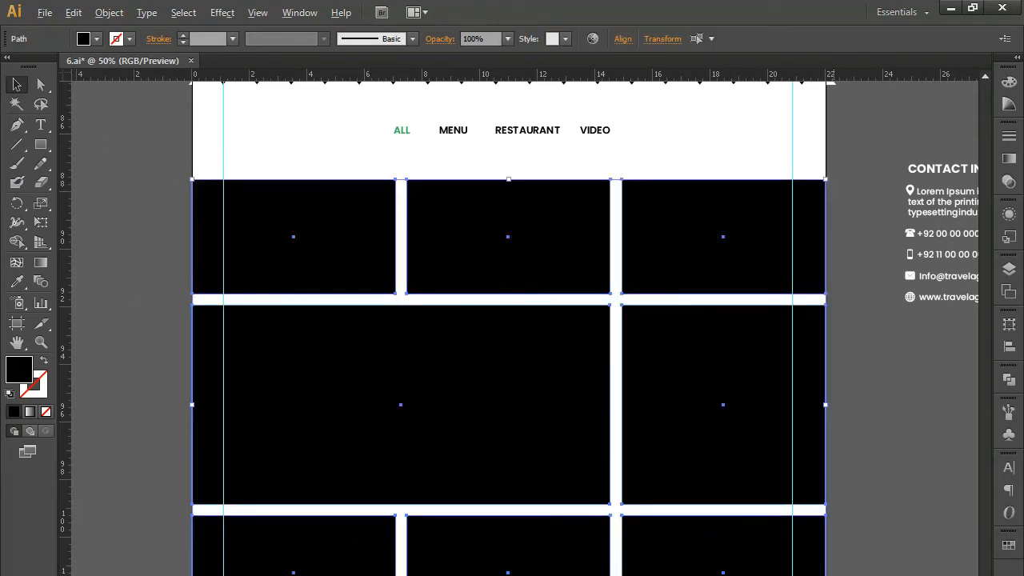
left_click_drag(825, 179, 828, 177)
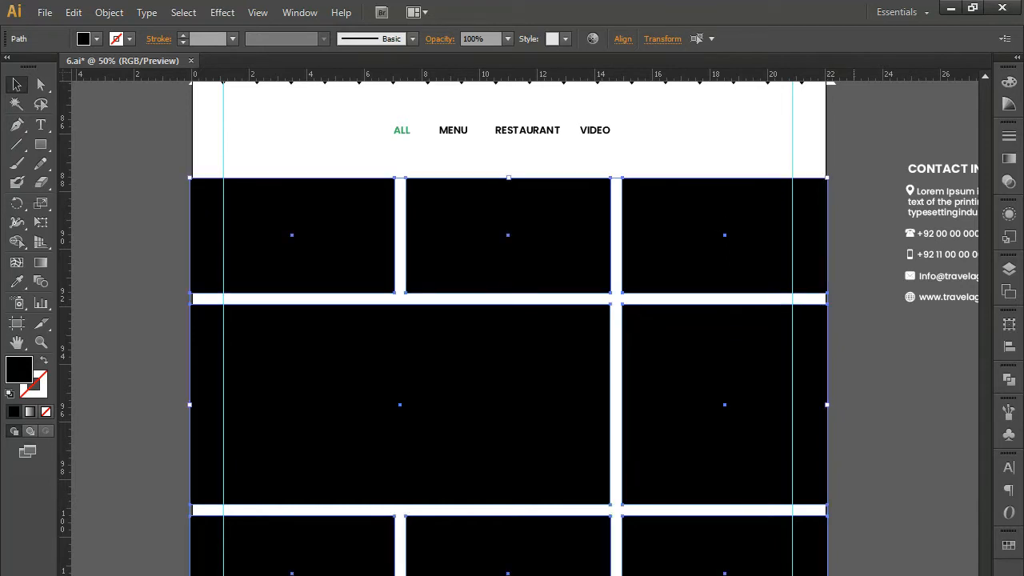
key("Right")
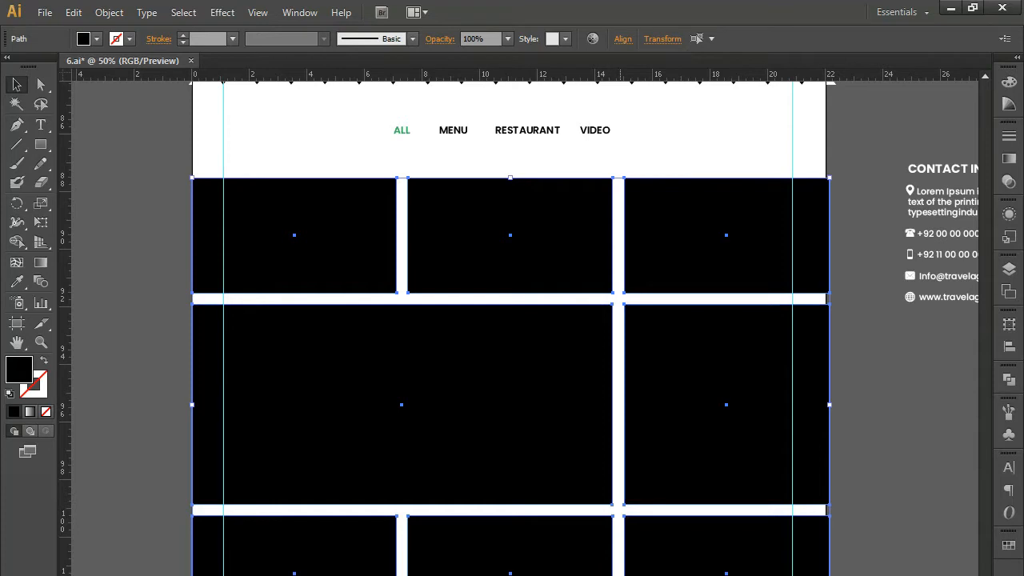
key("ctrl+shift+a")
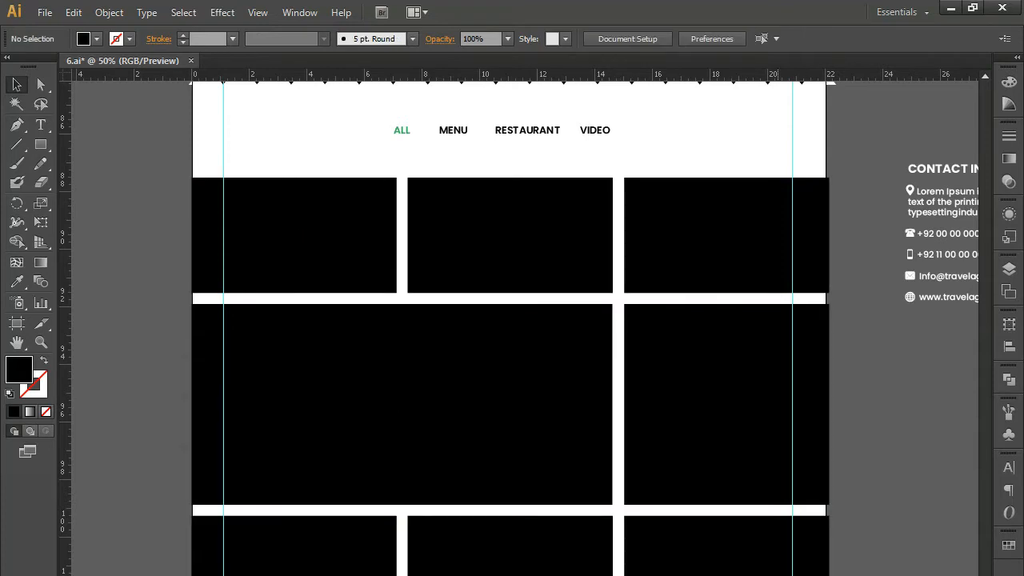
Step: Bring the four food photos from the top of the workspace down beside the gallery section, leaving out the restaurant interior photo
key("ctrl+minus")
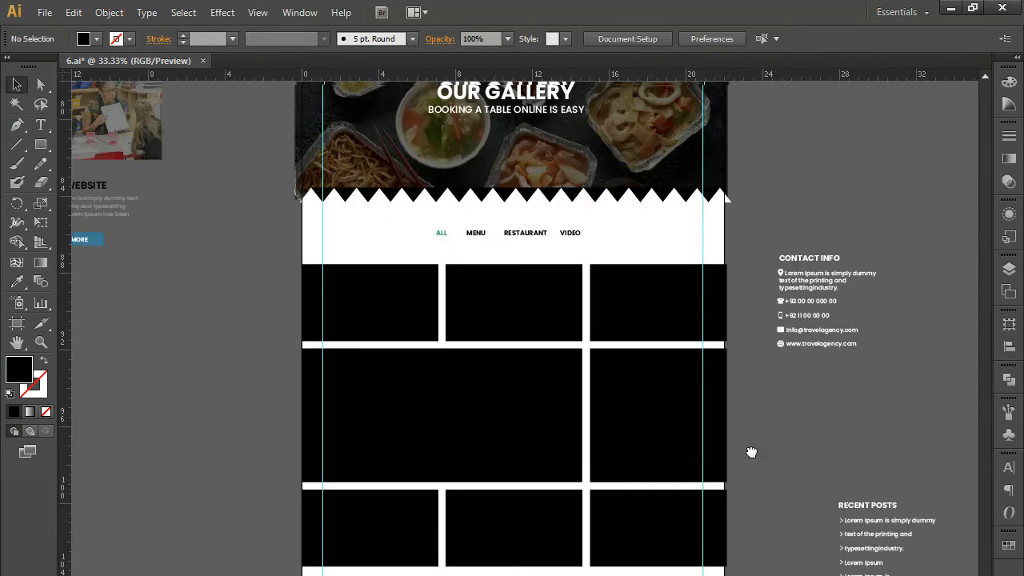
scroll(740, 487, "up", 3)
scroll(731, 528, "up", 2)
key("ctrl+minus")
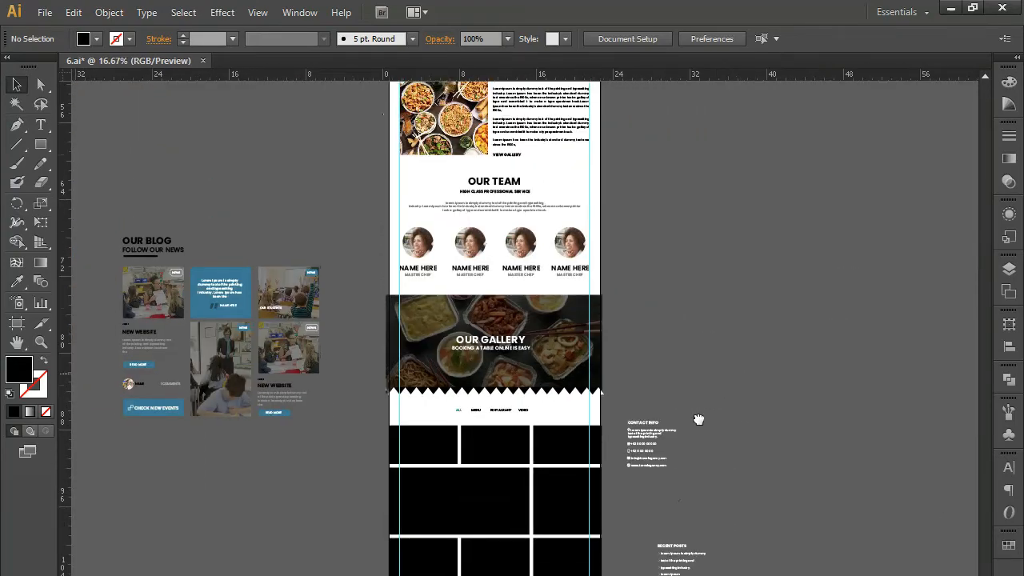
scroll(678, 329, "up", 5)
scroll(678, 329, "up", 10)
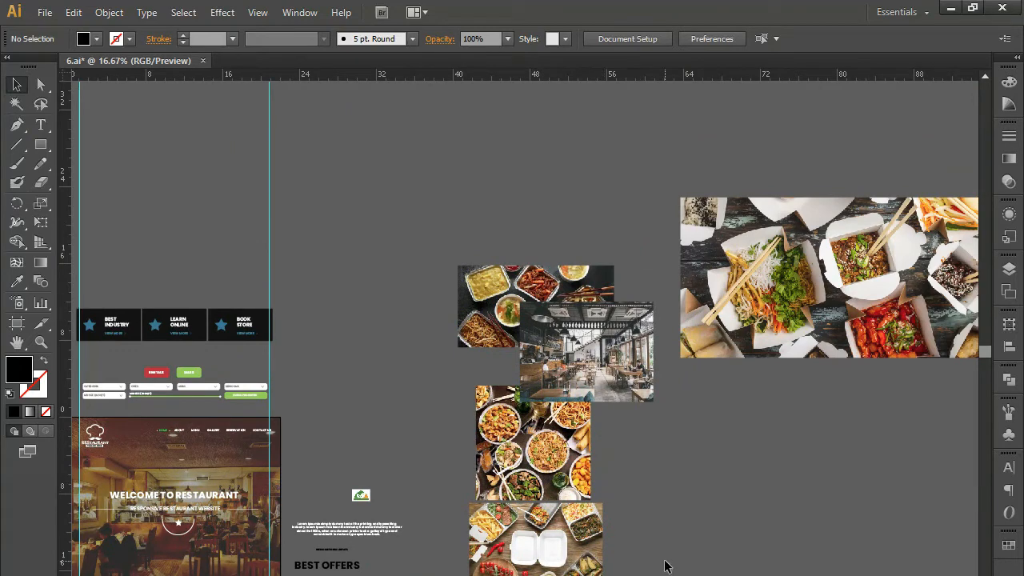
left_click_drag(473, 483, 490, 534)
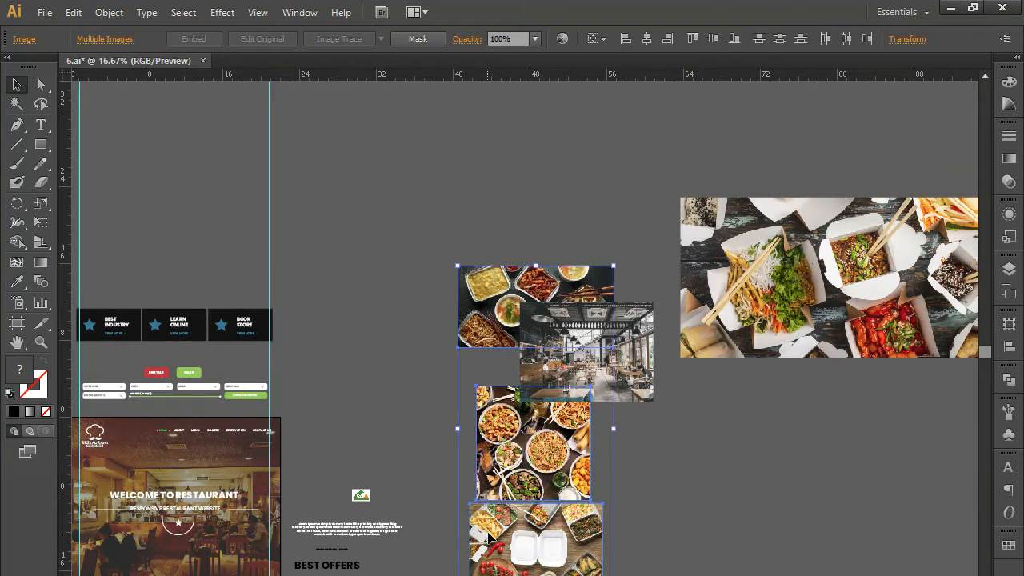
left_click(742, 334)
key("ctrl+minus")
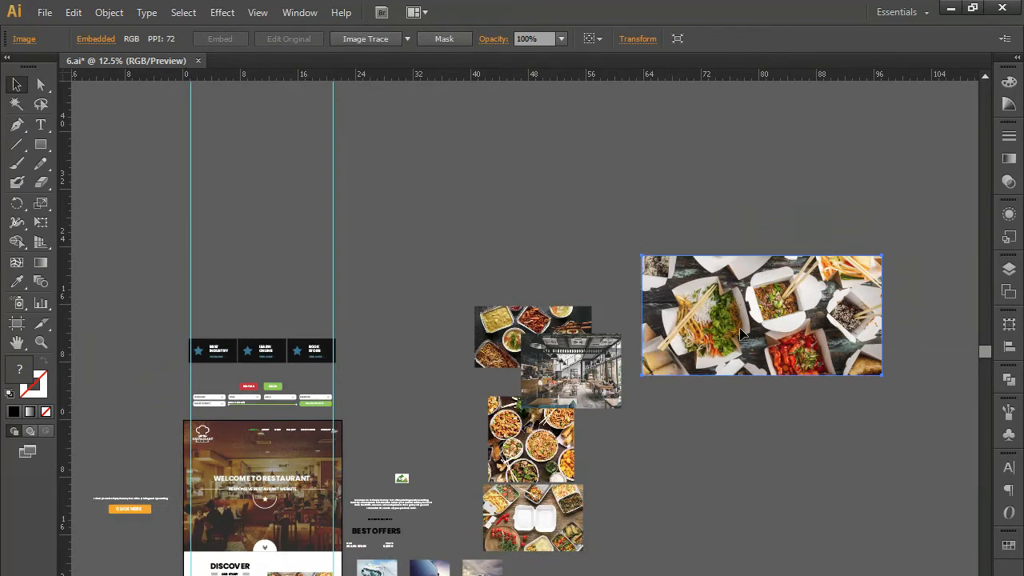
left_click_drag(474, 517, 491, 534)
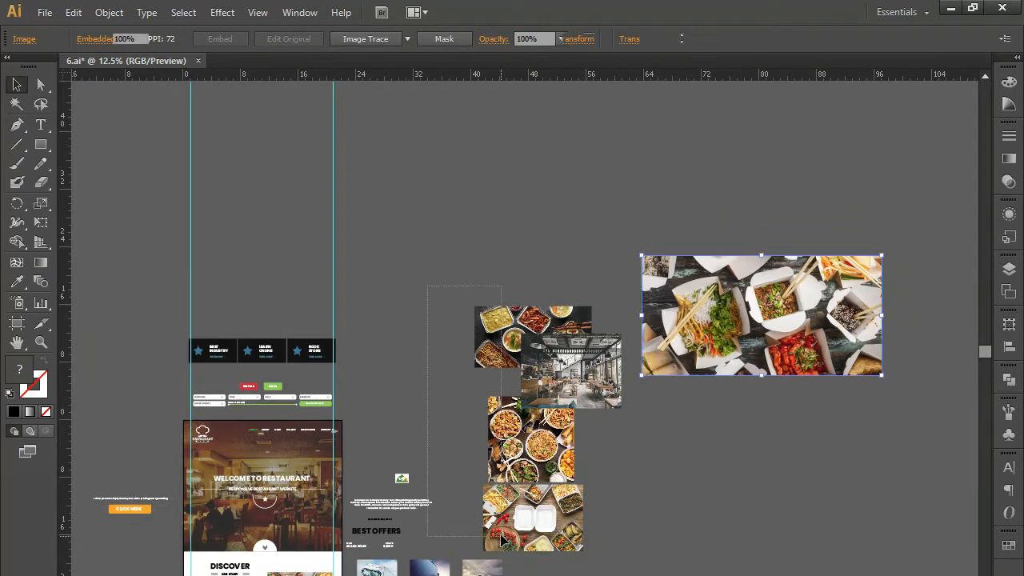
left_click(398, 307)
left_click_drag(459, 333, 495, 521)
left_click(710, 332, "shift")
left_click_drag(687, 308, 711, 575)
left_click_drag(649, 575, 695, 89)
left_click_drag(623, 179, 581, 566)
left_click_drag(514, 572, 587, 335)
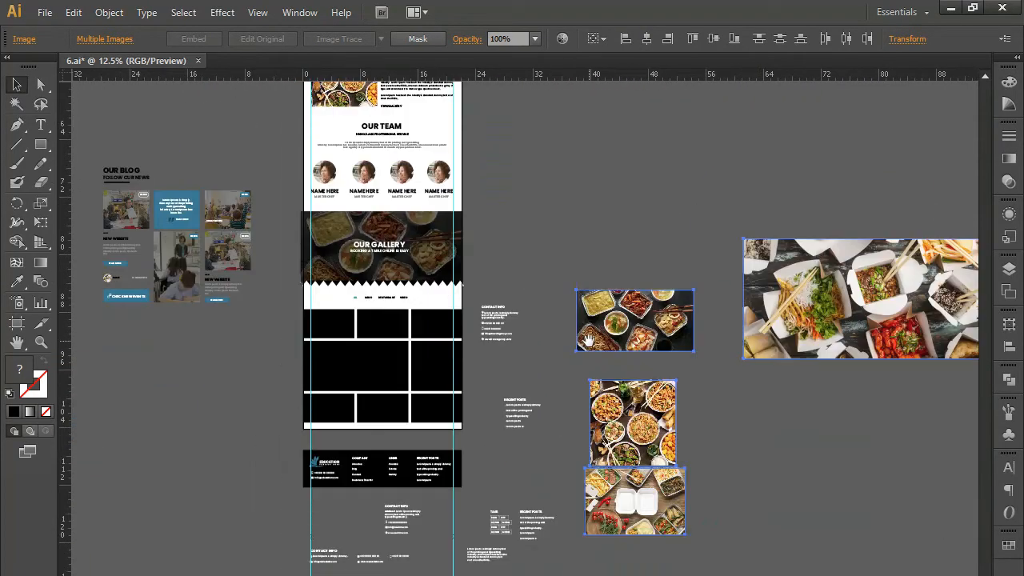
key("ctrl+plus")
left_click(551, 194)
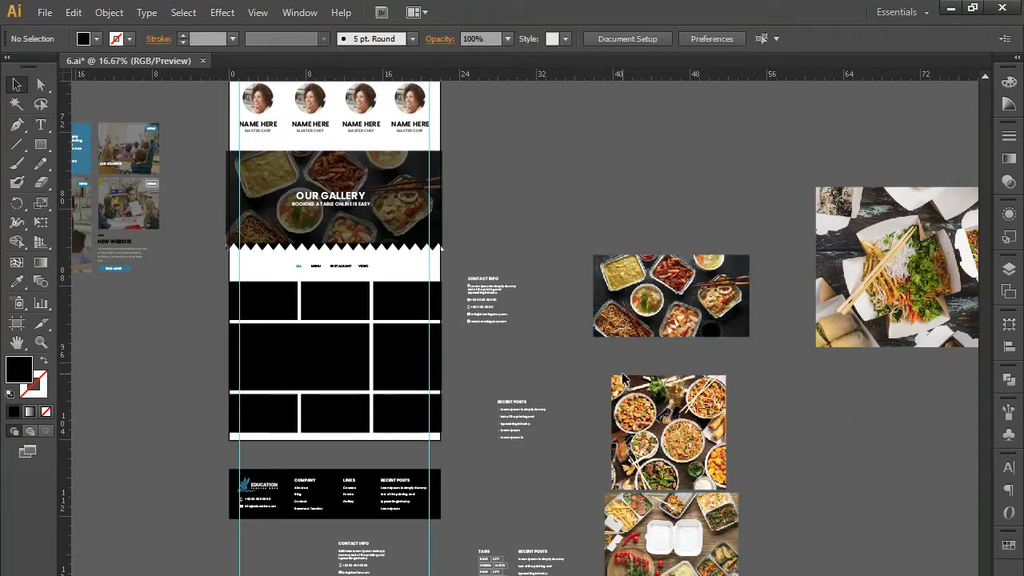
Step: Place the takeaway-box noodle photo behind the wide second-row box, scaling it down until it slightly overlaps all the box's edges
left_click_drag(911, 303, 323, 414)
left_click_drag(543, 449, 429, 395)
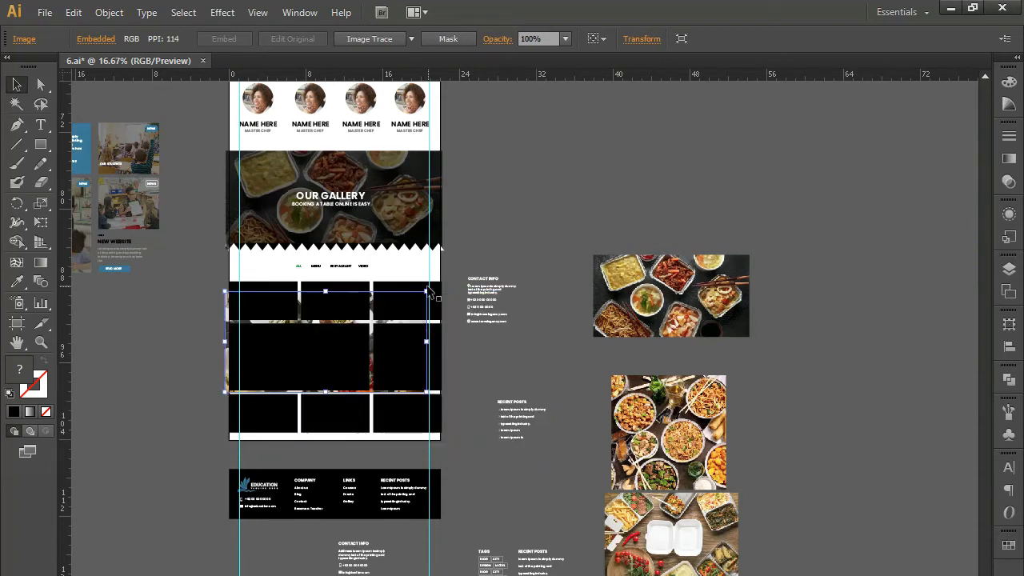
left_click_drag(436, 293, 400, 324)
key("ctrl+plus")
key("ctrl+plus")
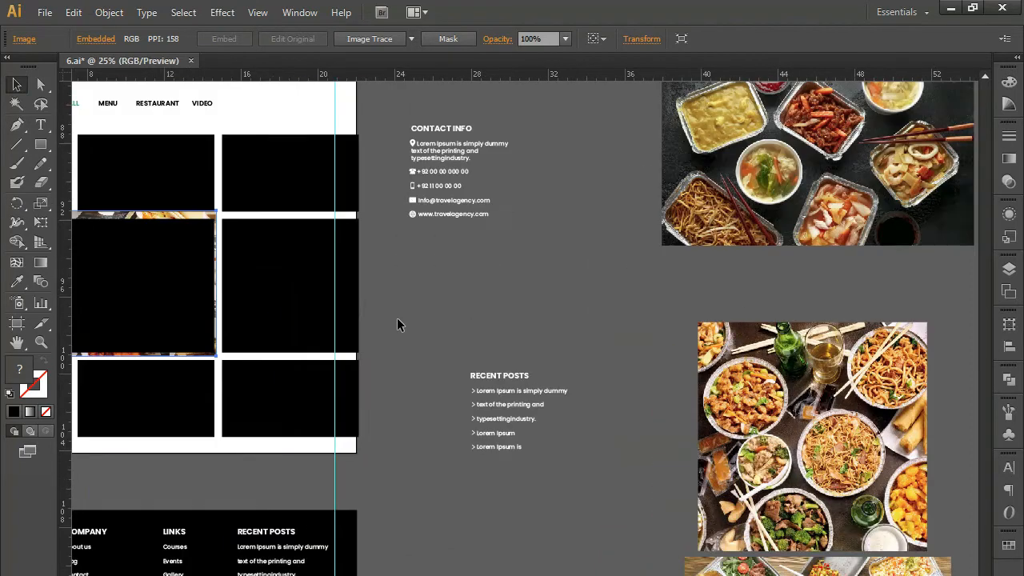
left_click_drag(377, 320, 679, 395)
key("Right")
key("Right")
key("Right")
key("Right")
key("Right")
key("Right")
key("Right")
key("Right")
key("Right")
key("Right")
key("Right")
key("Right")
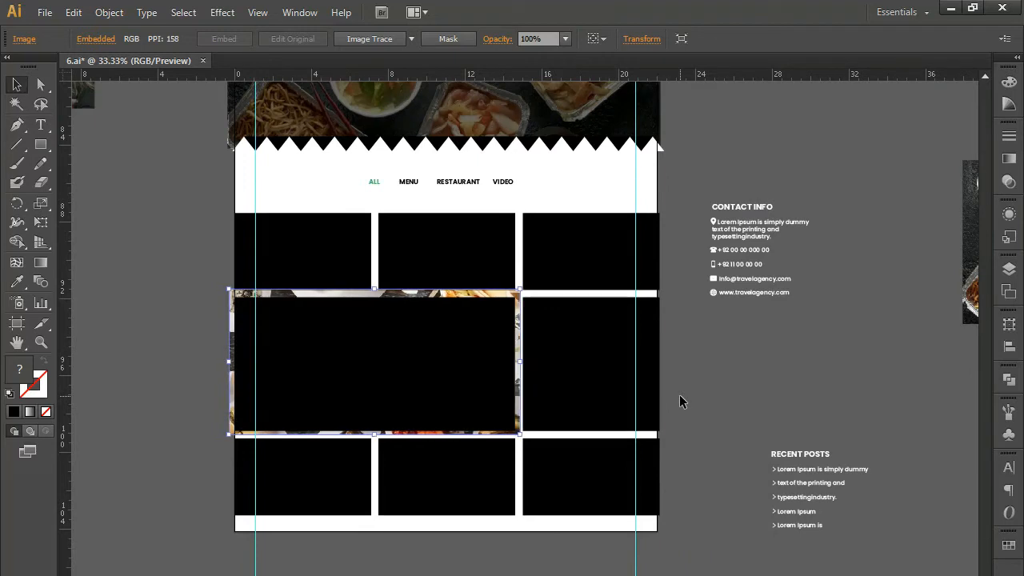
Step: Mask the takeaway-box noodle photo to the shape of the wide second-row gallery box
left_click(190, 352)
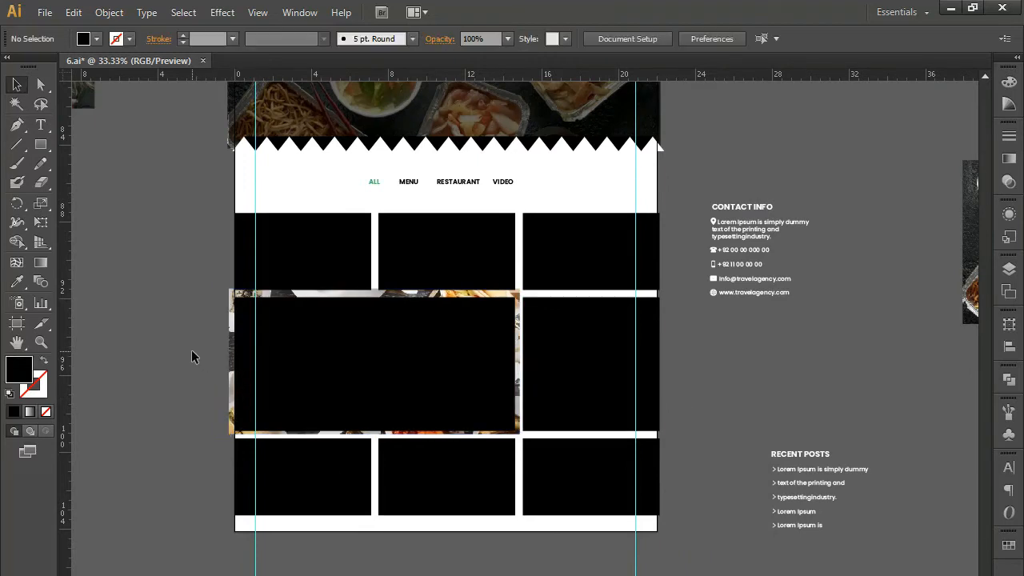
left_click_drag(184, 341, 250, 393)
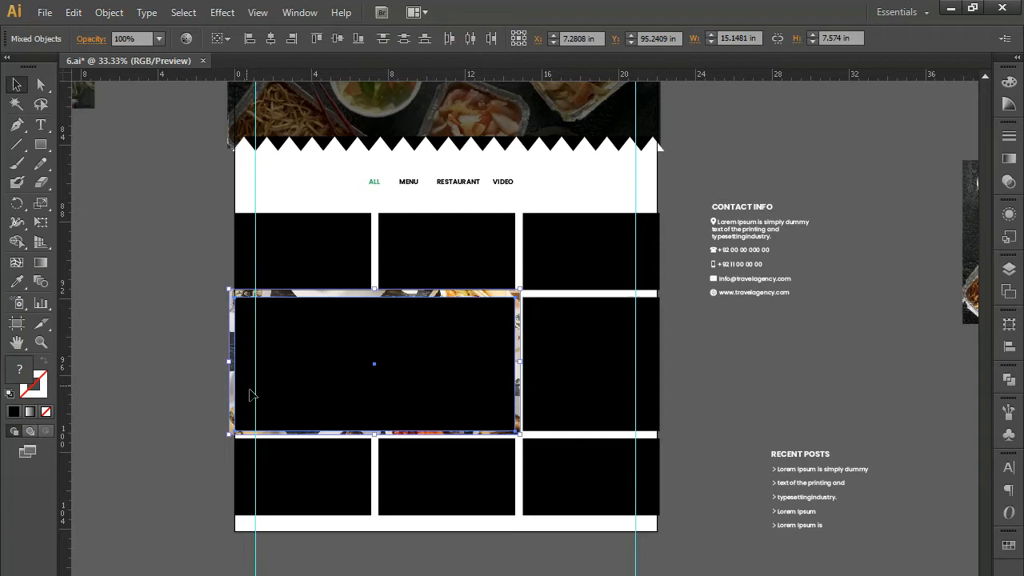
right_click(284, 391)
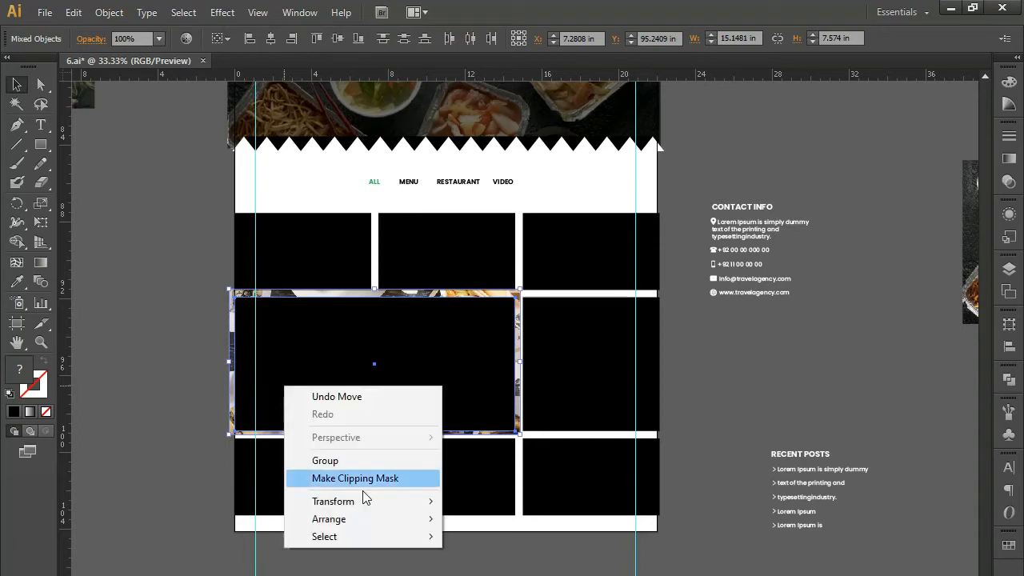
left_click(361, 481)
left_click(198, 397)
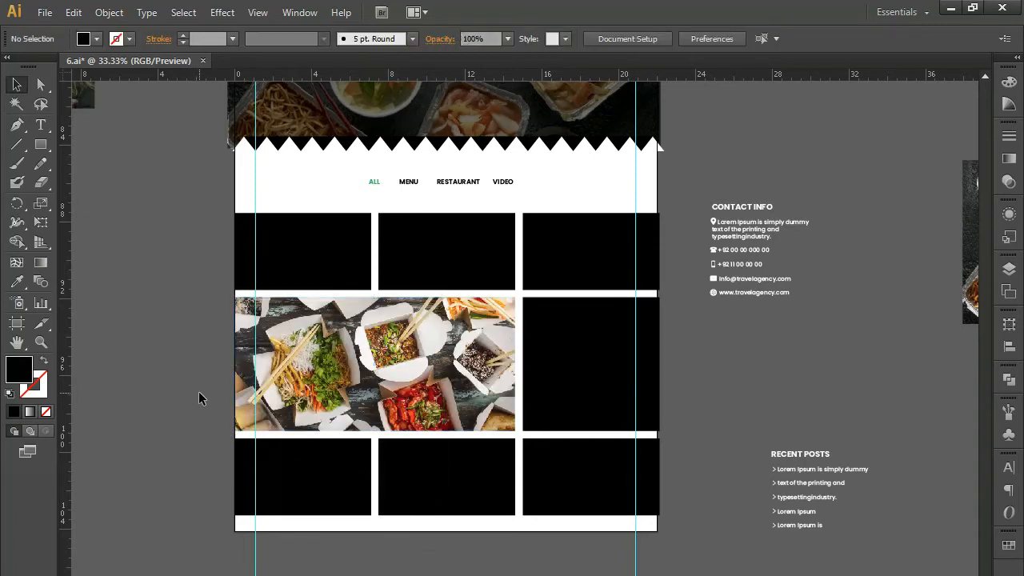
Step: Copy the square noodle-bowls photo behind the second row's right box and scale it down to just beyond the box's edges
key("ctrl+minus")
left_click_drag(797, 414, 638, 416)
left_click_drag(719, 423, 689, 407)
left_click_drag(791, 493, 439, 410)
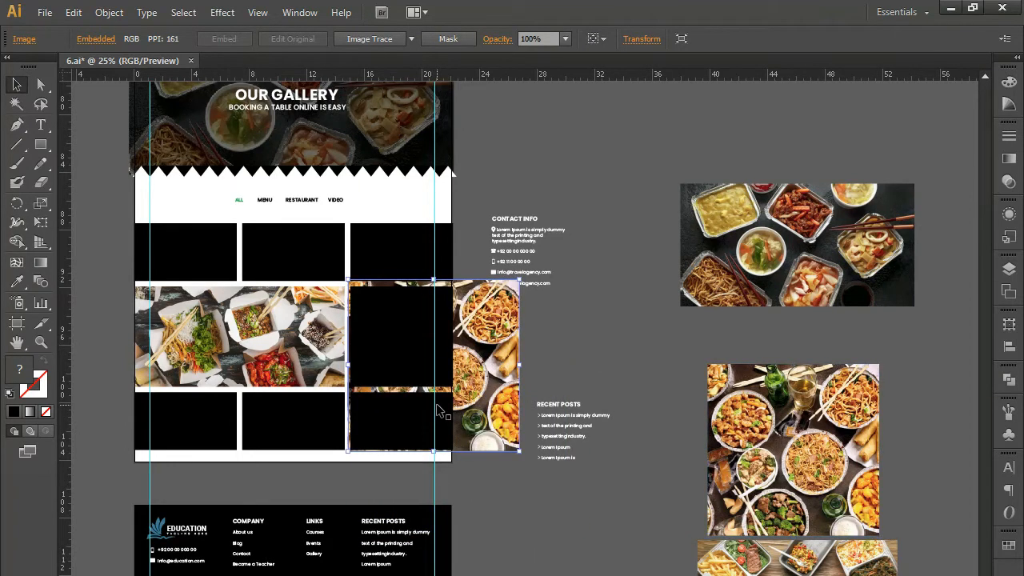
left_click_drag(516, 452, 458, 391)
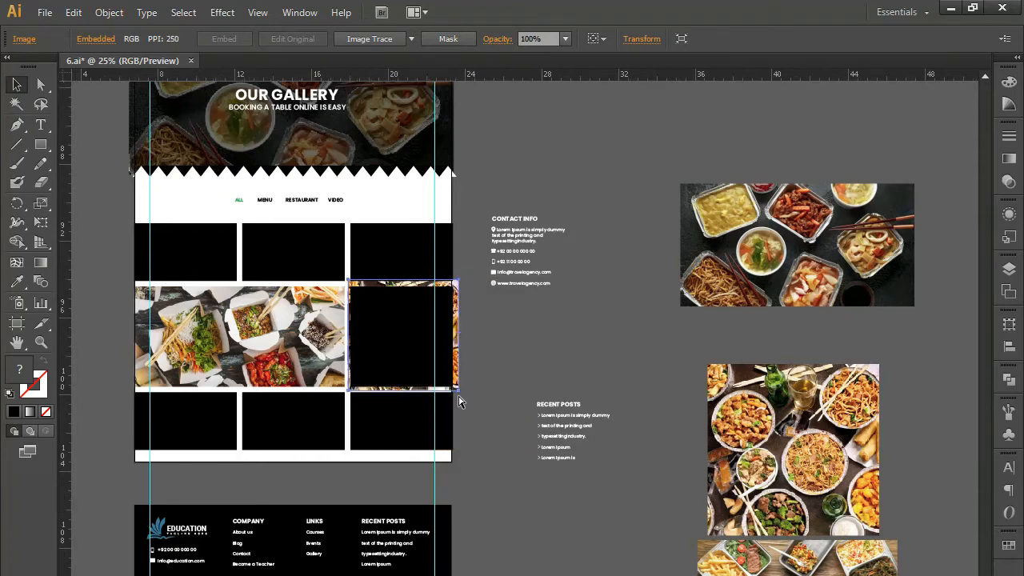
key("ctrl+=")
key("ctrl+=")
left_click_drag(395, 367, 610, 509)
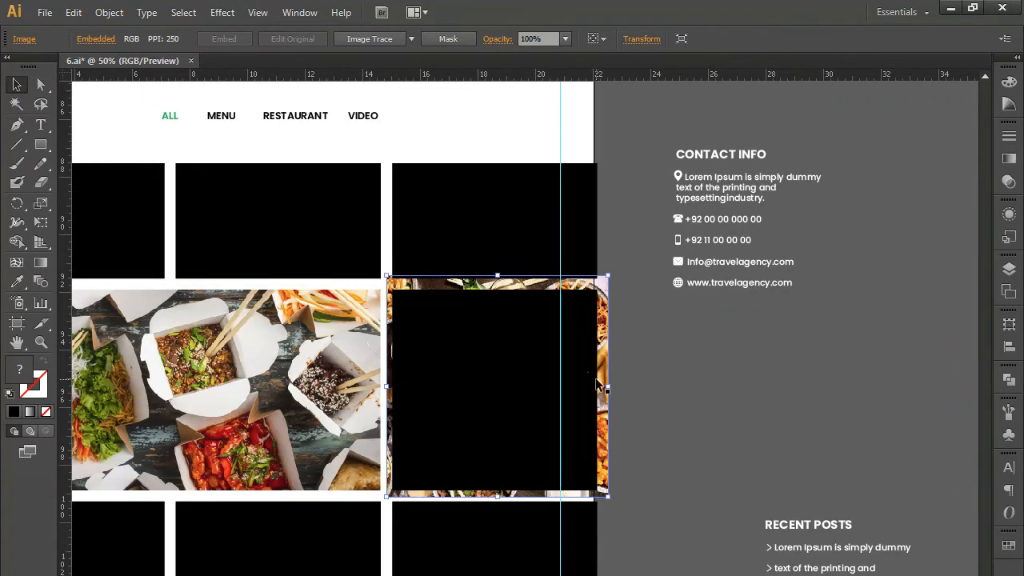
left_click_drag(608, 276, 599, 283)
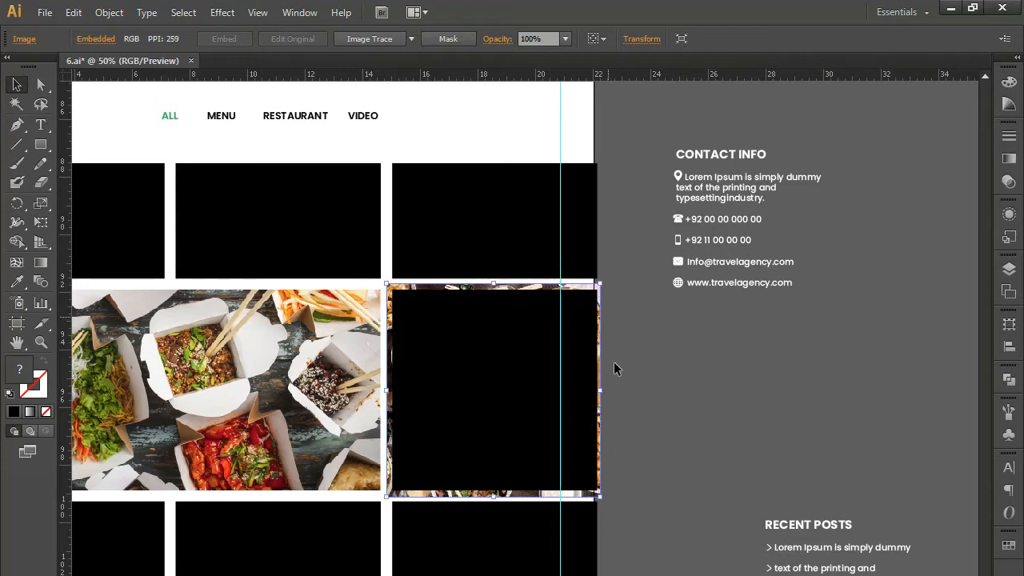
Step: Mask the noodle-bowls photo to the shape of the second row's right box
left_click(637, 429)
left_click_drag(628, 419, 582, 448)
right_click(582, 448)
left_click(637, 532)
key("ctrl+minus")
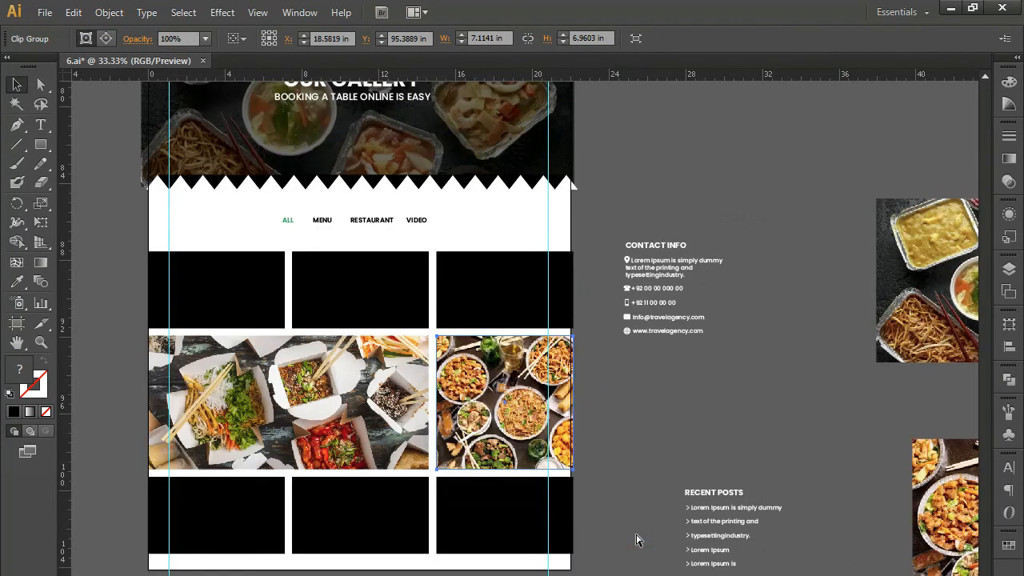
Step: Copy the foil-tray food photo behind the third row and enlarge it to span all three boxes
key("ctrl+minus")
left_click(826, 326)
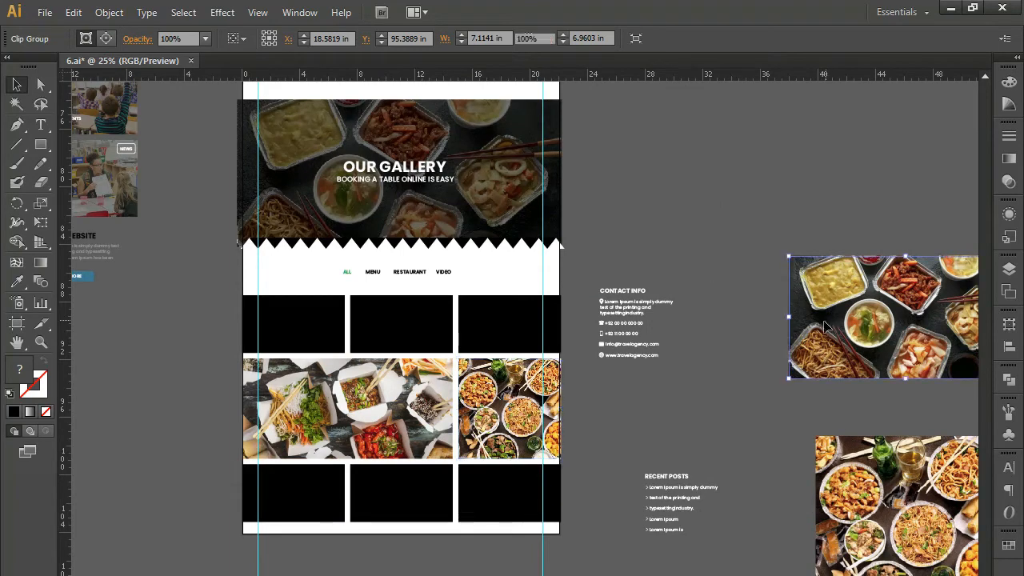
left_click_drag(829, 387, 297, 541)
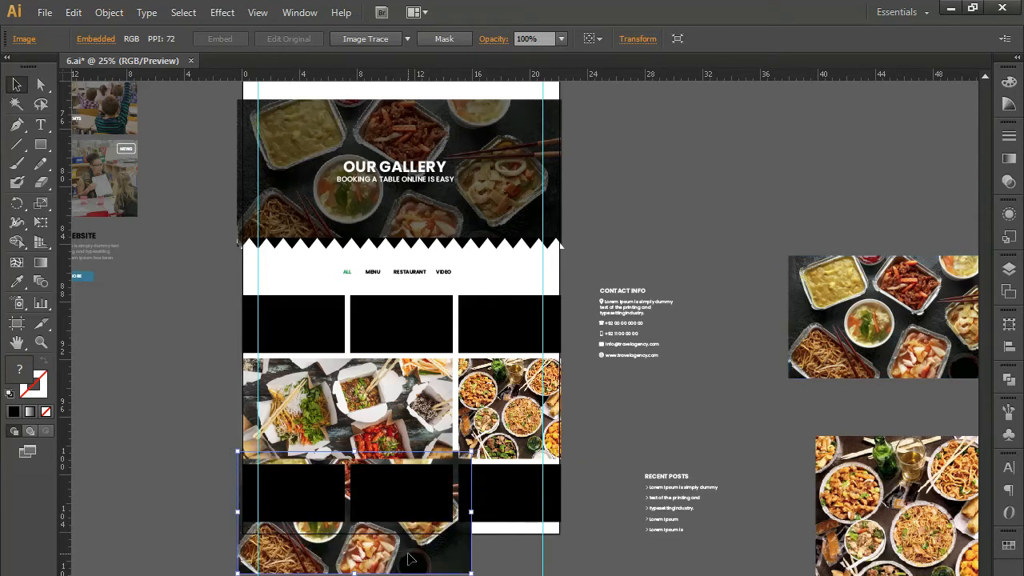
left_click_drag(471, 452, 564, 388)
left_click_drag(454, 569, 451, 539)
left_click(462, 566)
left_click(468, 545)
Step: Mask the foil-tray photo to the shape of the third row's right box
left_click(485, 504, "shift")
right_click(484, 503)
left_click(534, 574)
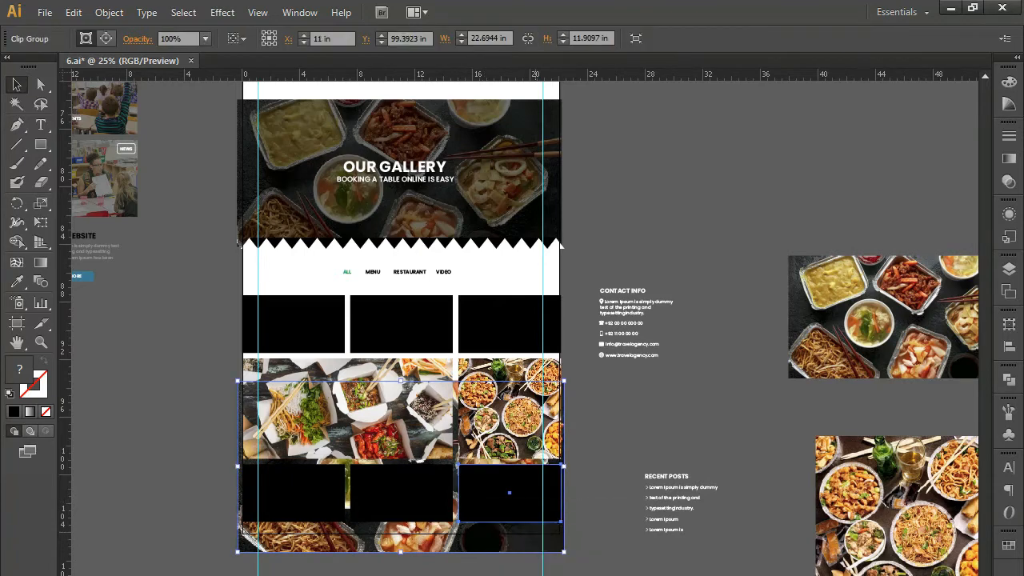
Step: Paste another foil-tray photo behind the third row's middle box and mask it to that box
left_click(400, 492)
key("ctrl+b")
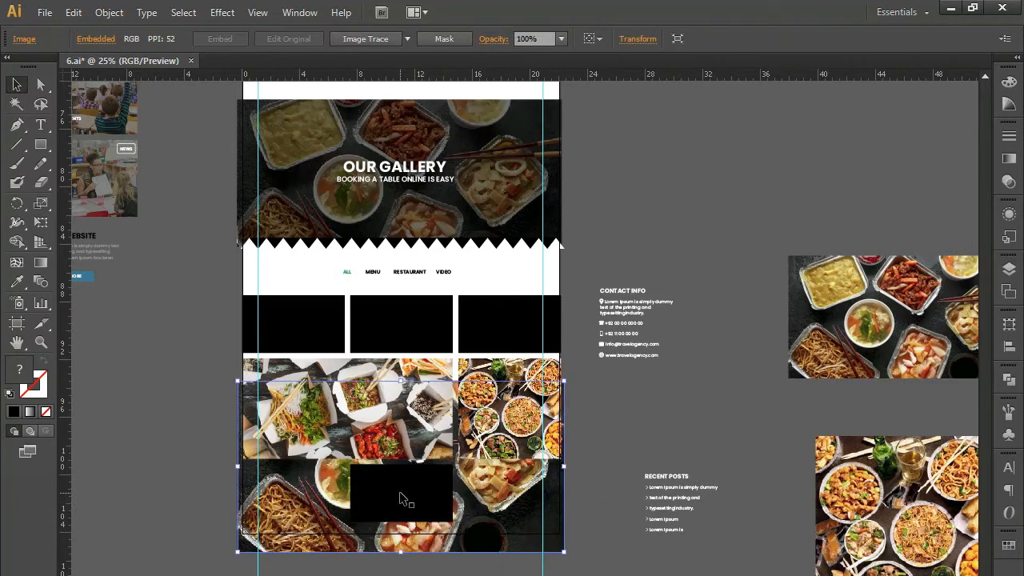
left_click(401, 498, "shift")
right_click(401, 498)
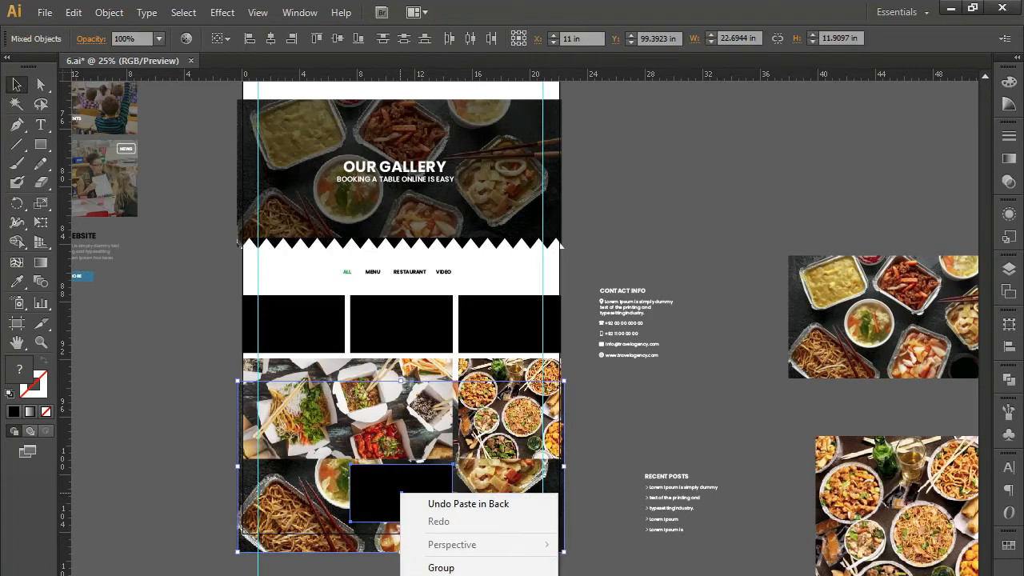
left_click(432, 573)
Step: Paste another foil-tray photo behind the third row's left box and mask it to that box
left_click(294, 492)
key("ctrl+b")
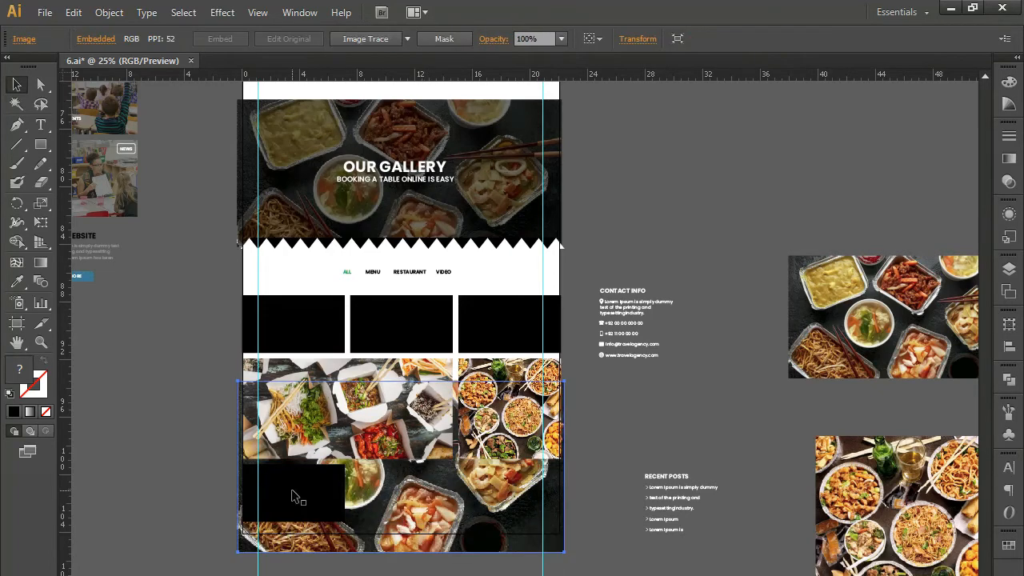
left_click(293, 494, "shift")
right_click(294, 495)
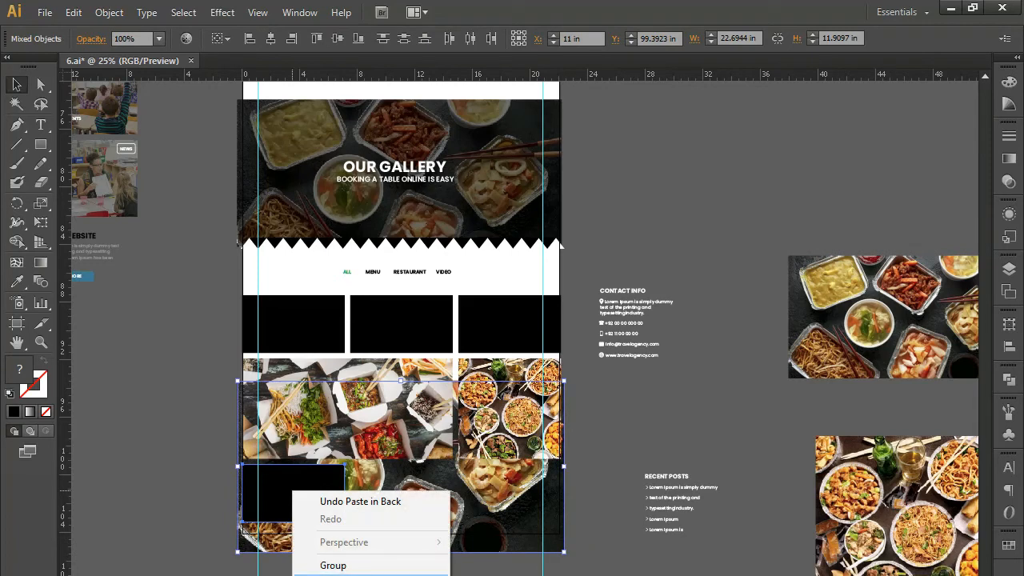
left_click(324, 573)
left_click(161, 467)
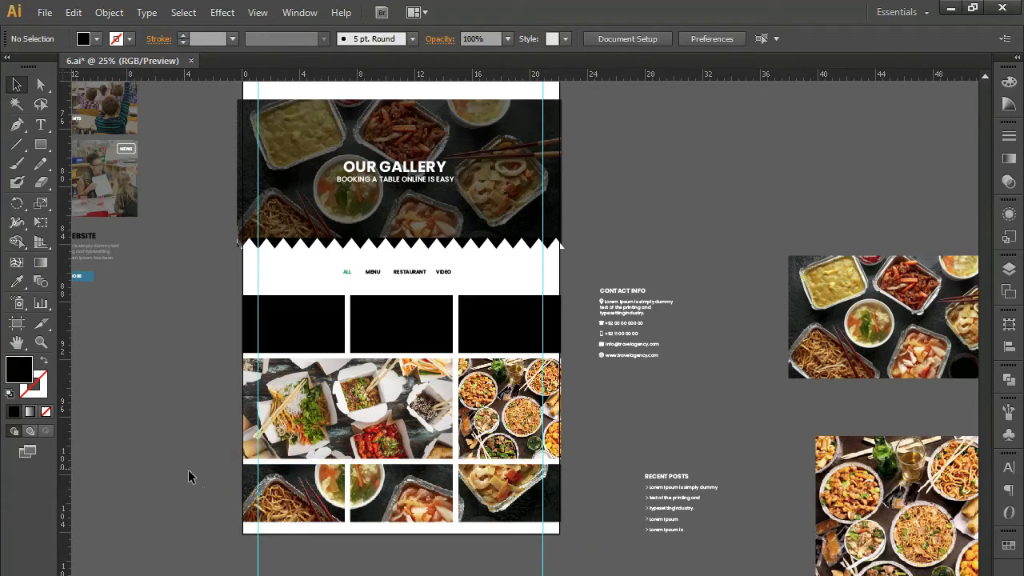
Step: Shift the photo inside the third row's left box slightly upward within its mask
key("a")
left_click(336, 494)
left_click(401, 494, "shift")
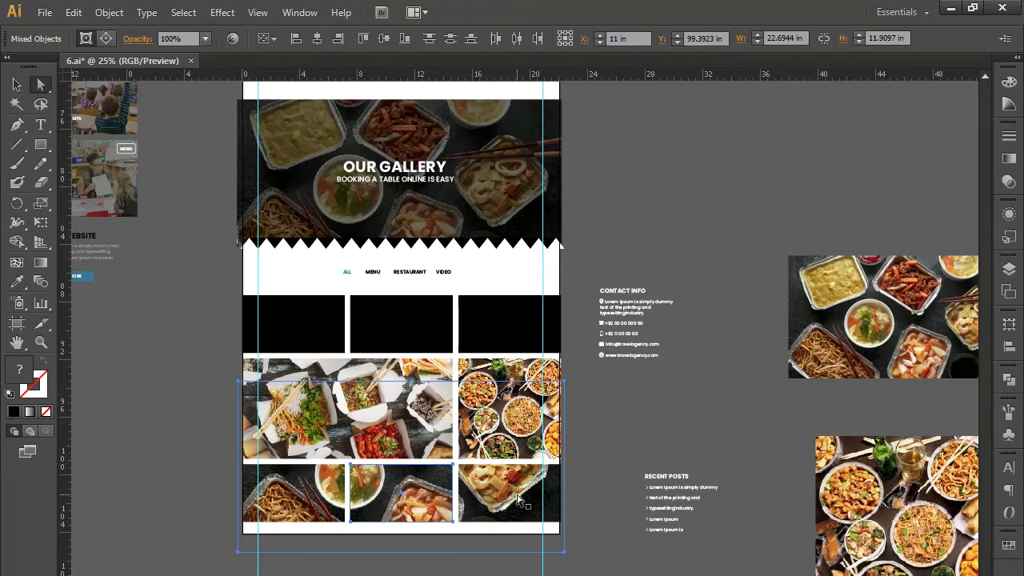
left_click(155, 524)
left_click(303, 506)
key("shift+Up")
key("shift+Up")
key("shift+Up")
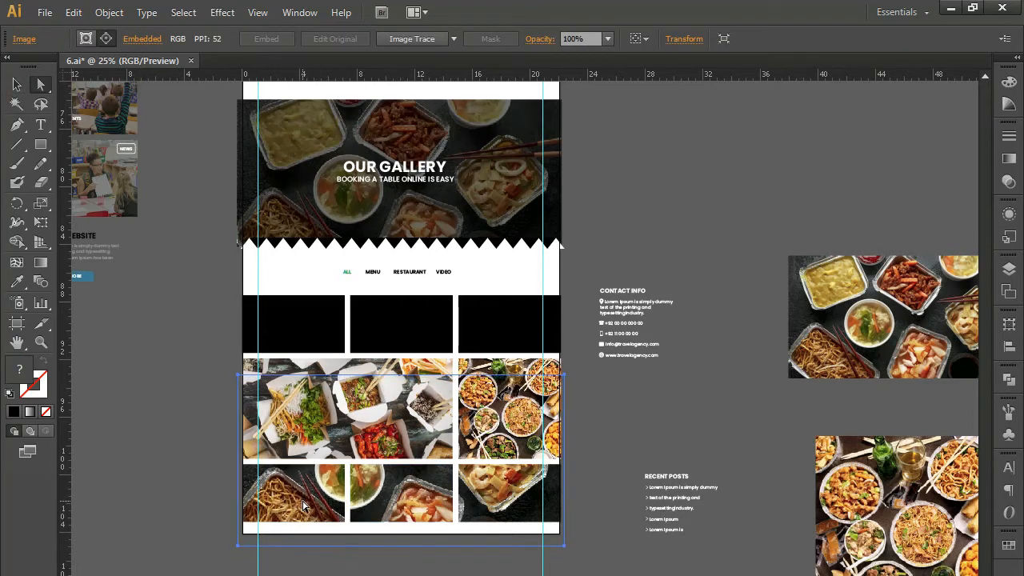
key("shift+Up")
Step: Shift the photo inside the third row's middle box slightly upward within its mask
left_click(400, 485)
key("shift+Up")
key("shift+Up")
key("shift+Up")
key("shift+Up")
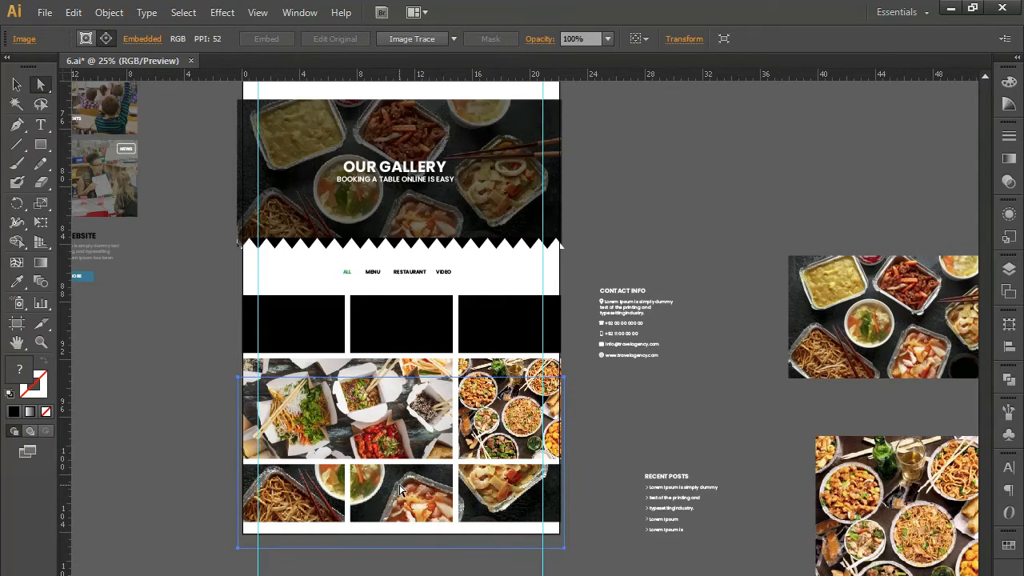
Step: Shift the photo inside the third row's right box slightly upward within its mask
left_click(532, 480)
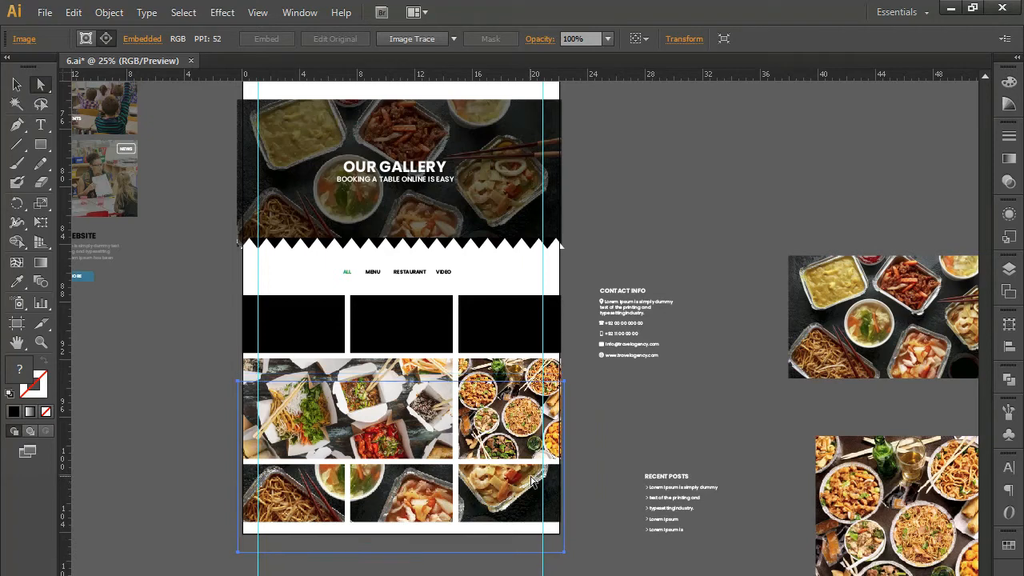
key("shift+Up")
key("shift+Up")
key("shift+Up")
key("shift+Up")
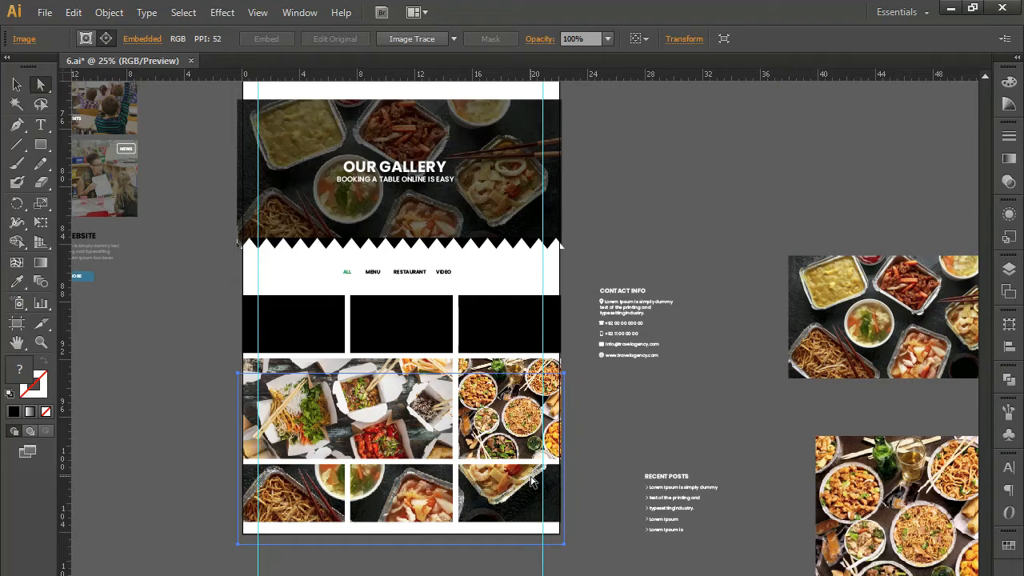
left_click(731, 464)
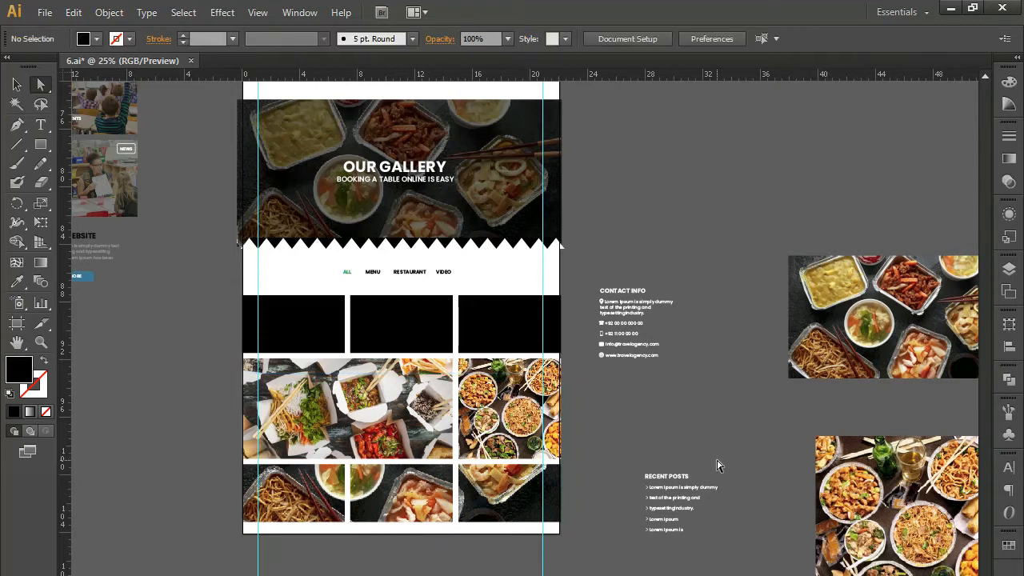
left_click(16, 83)
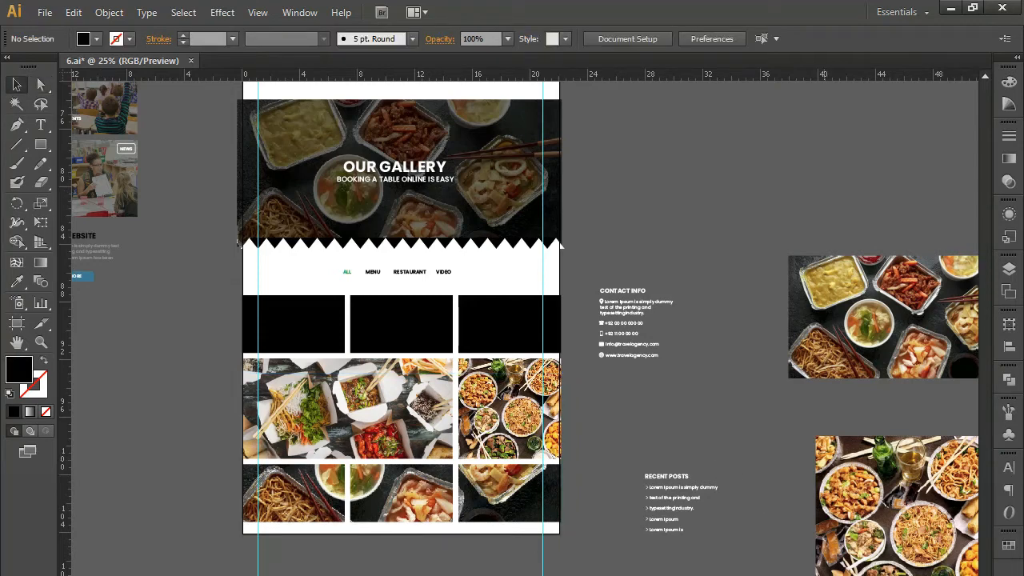
Step: Size the wooden-table food photo to about 22.9 × 15.3 in behind the gallery's first row and mask it to the right box
left_click(490, 464)
left_click_drag(489, 464, 324, 368)
left_click_drag(436, 417, 565, 533)
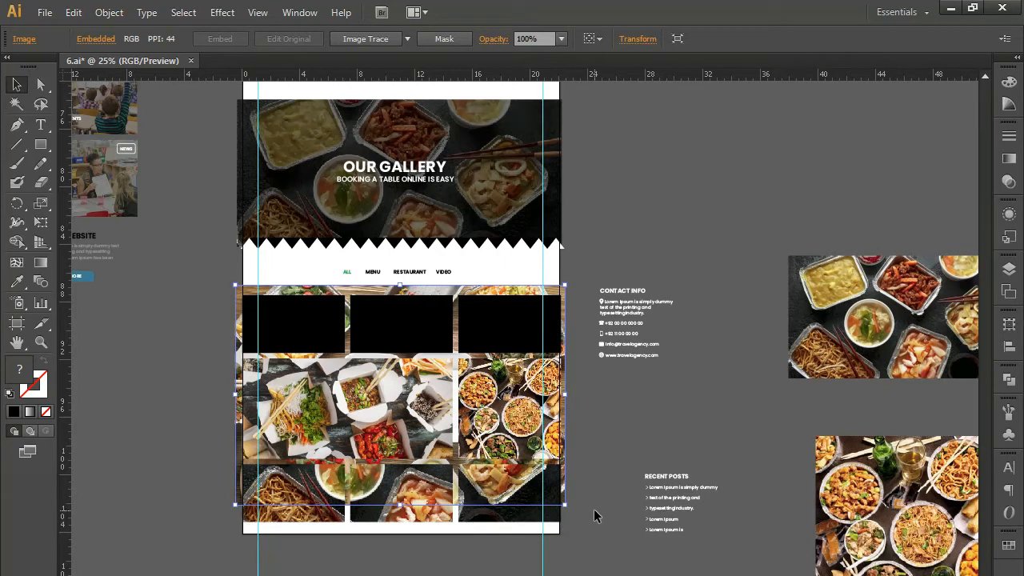
left_click(595, 475)
left_click(516, 292)
left_click(507, 330, "shift")
right_click(507, 328)
left_click(544, 419)
Step: Paste another copy of the wooden-table photo behind the first row's middle box and mask it to that box
left_click(383, 328)
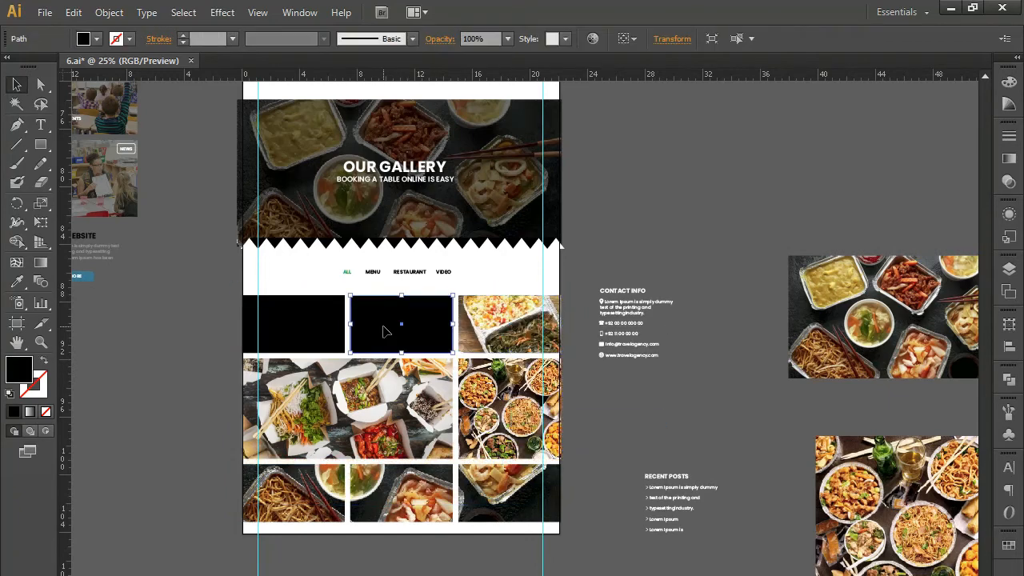
key("ctrl+b")
left_click(383, 333, "shift")
right_click(387, 334)
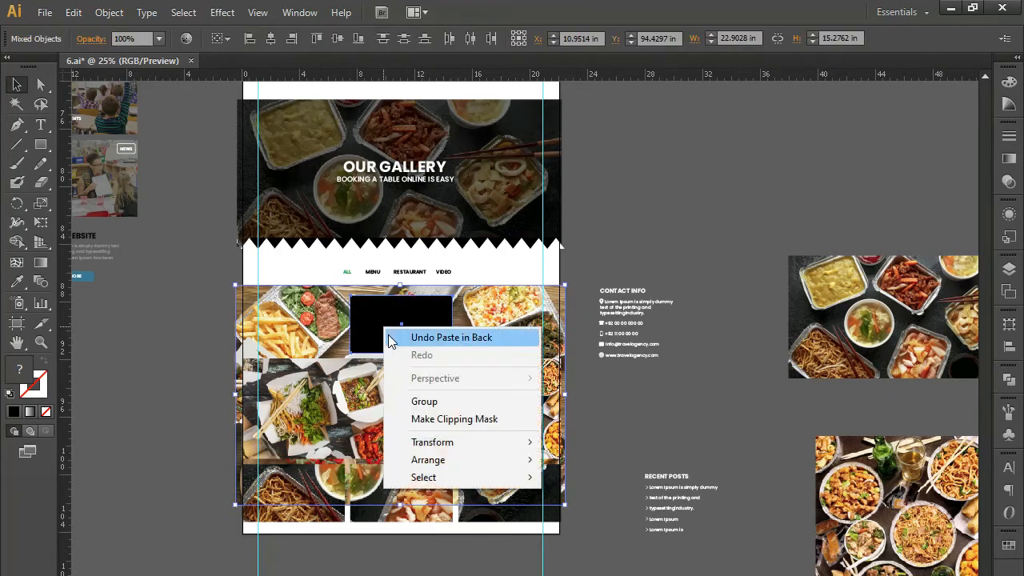
left_click(422, 419)
Step: Paste the wooden-table photo behind the first row's left box and mask it to that box
left_click(288, 318)
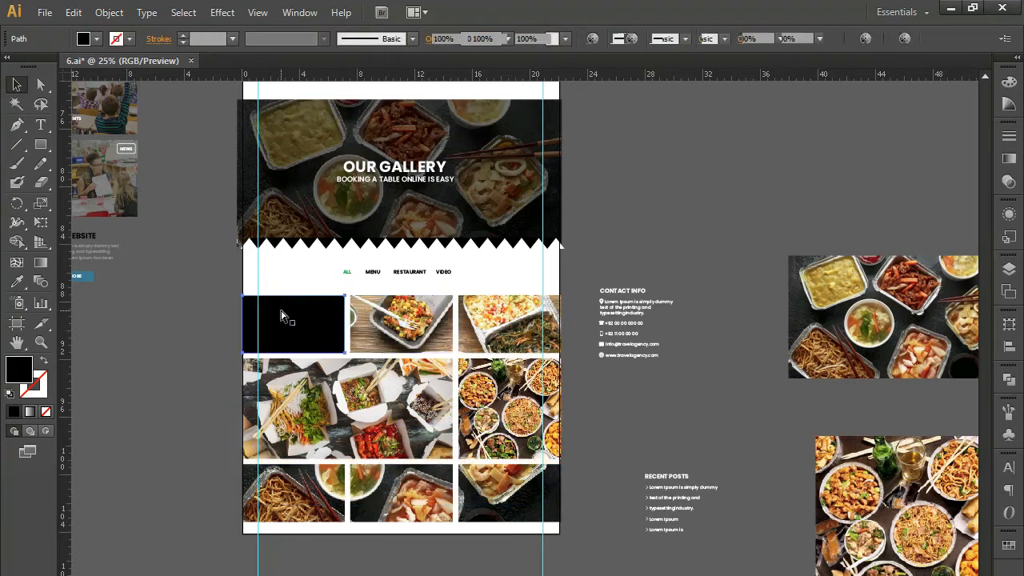
key("ctrl+b")
left_click(281, 316, "shift")
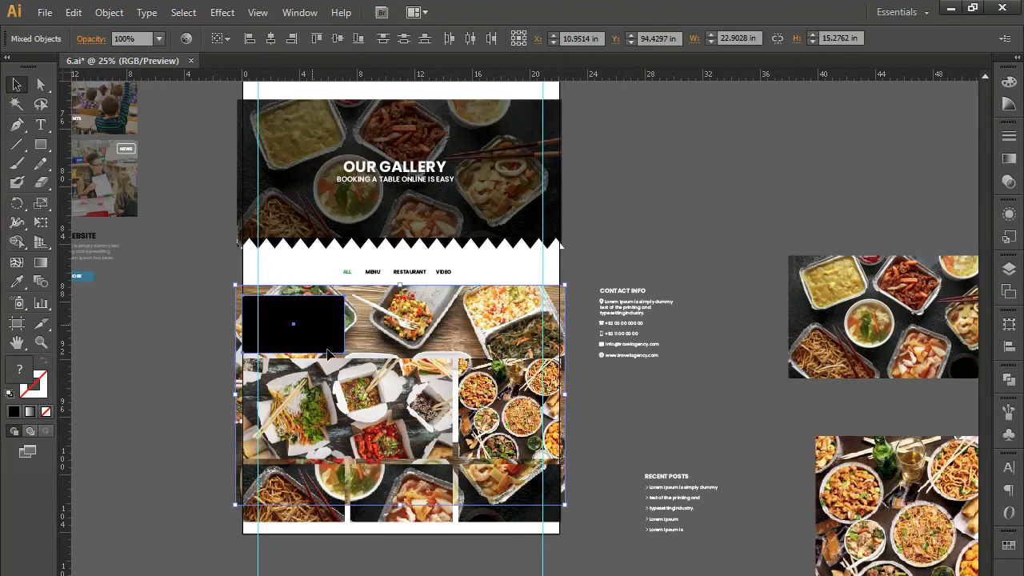
right_click(320, 334)
left_click(411, 424)
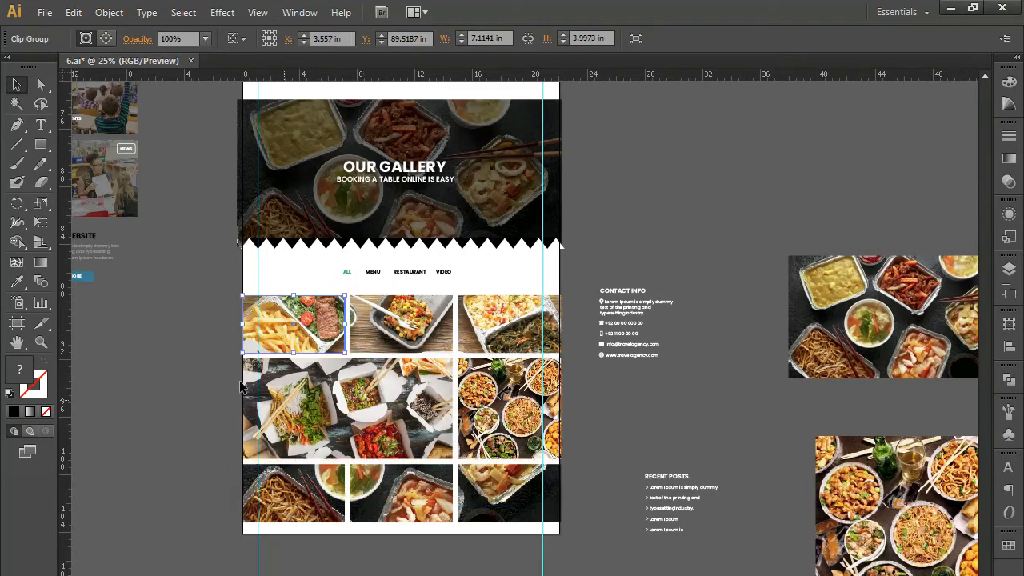
left_click(201, 359)
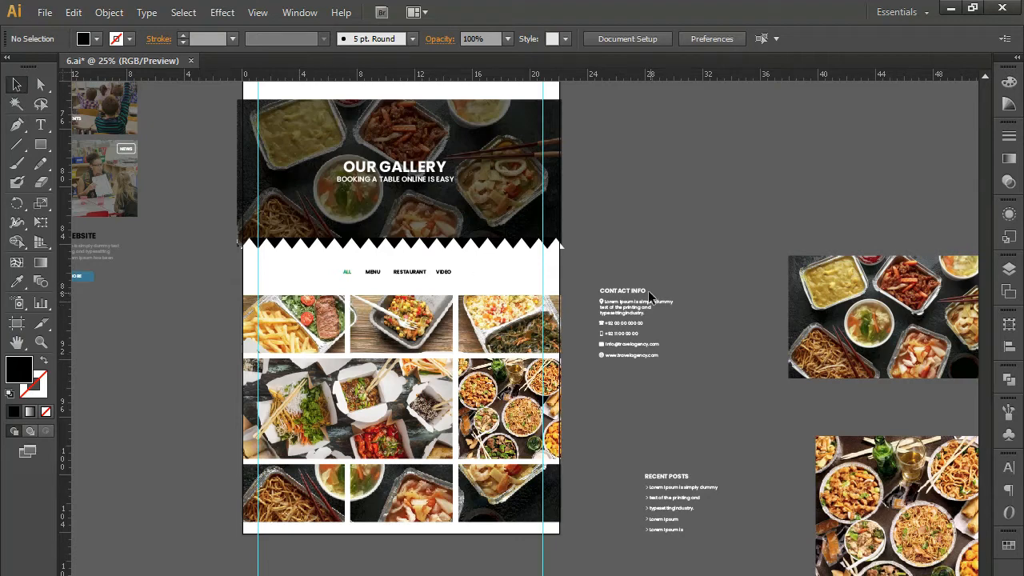
Step: Delete the two leftover food photos lying beside the page
left_click_drag(794, 312, 639, 282)
left_click_drag(687, 189, 814, 456)
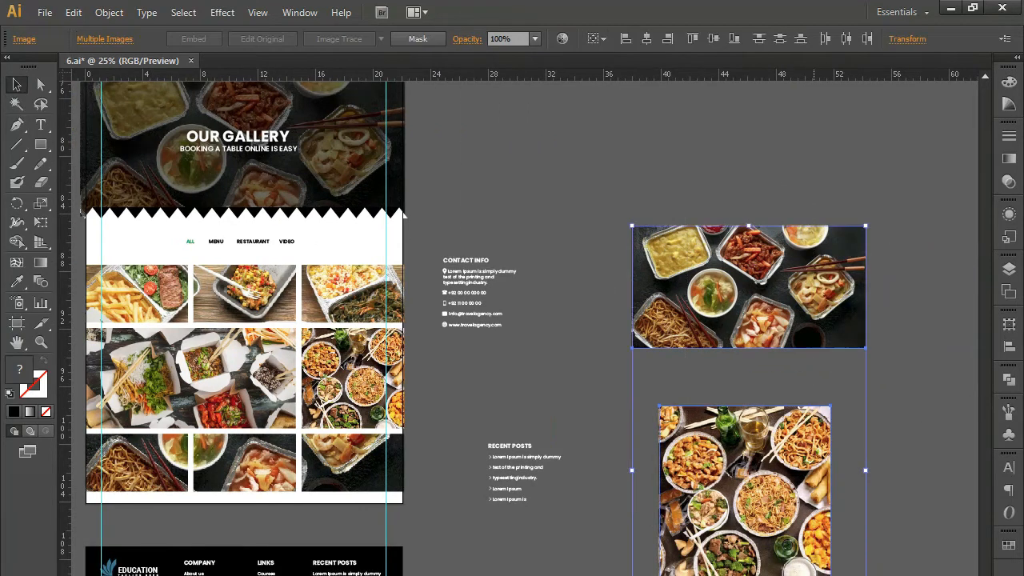
key("Delete")
Step: Move the black footer block and the contact info text beneath it further down, leaving room below the gallery
left_click_drag(546, 487, 750, 314)
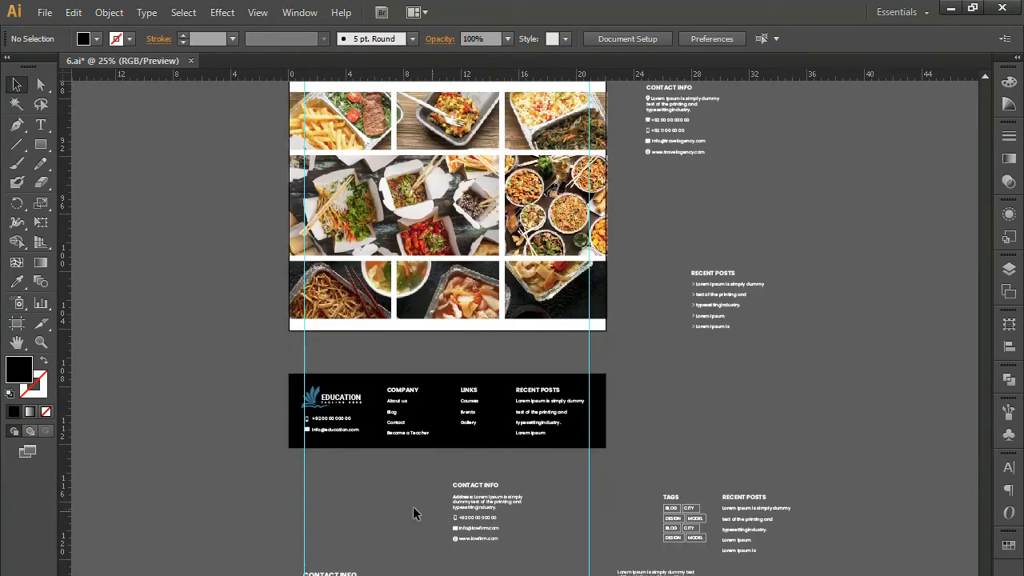
left_click_drag(206, 362, 771, 575)
left_click_drag(461, 412, 463, 557)
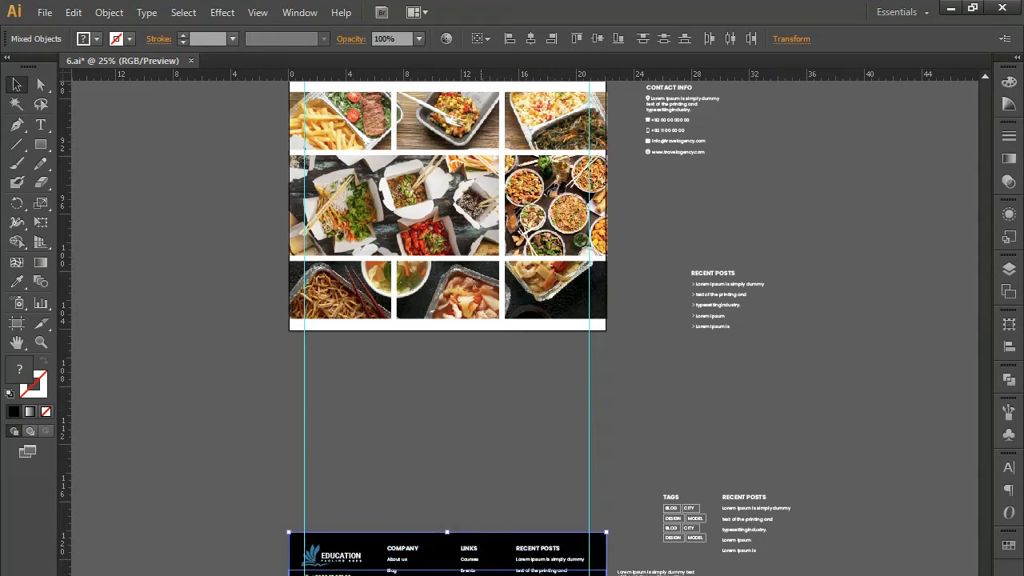
key("space")
left_click_drag(430, 514, 441, 380)
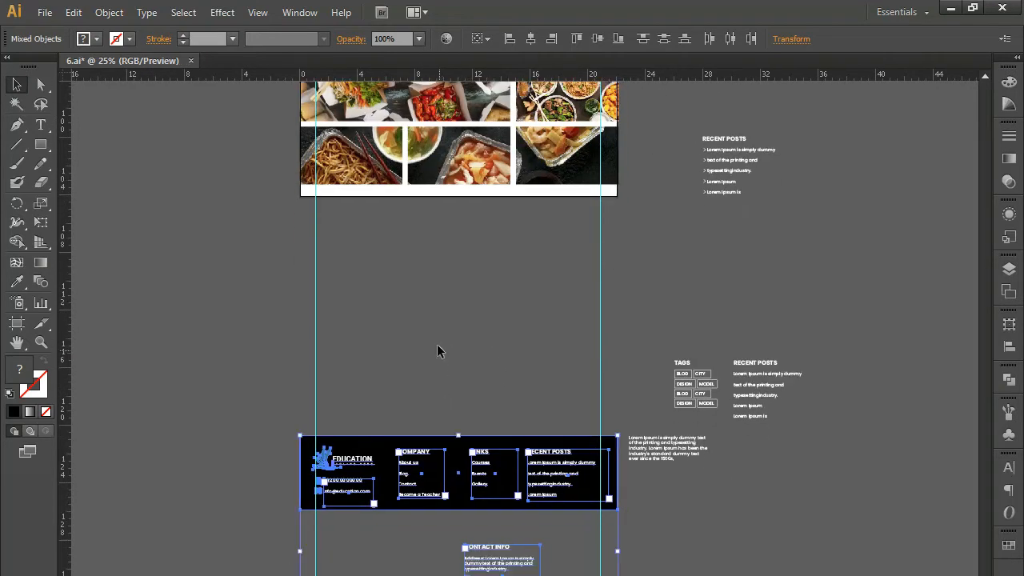
scroll(416, 411, "up", 5)
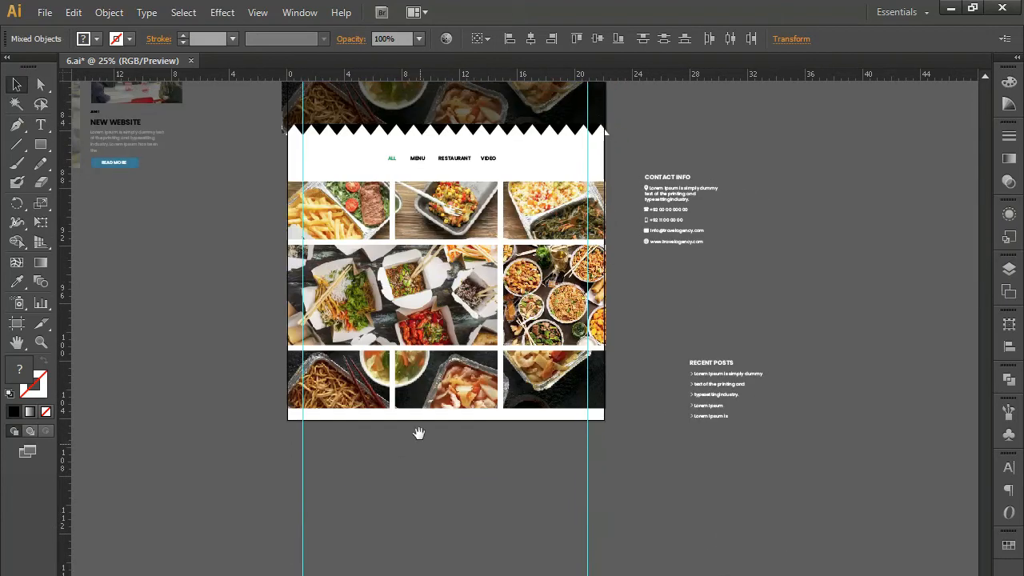
Step: Extend the artboard's bottom edge downward to a height of about 118.79 in
left_click(199, 425)
left_click(17, 322)
left_click_drag(445, 419, 444, 575)
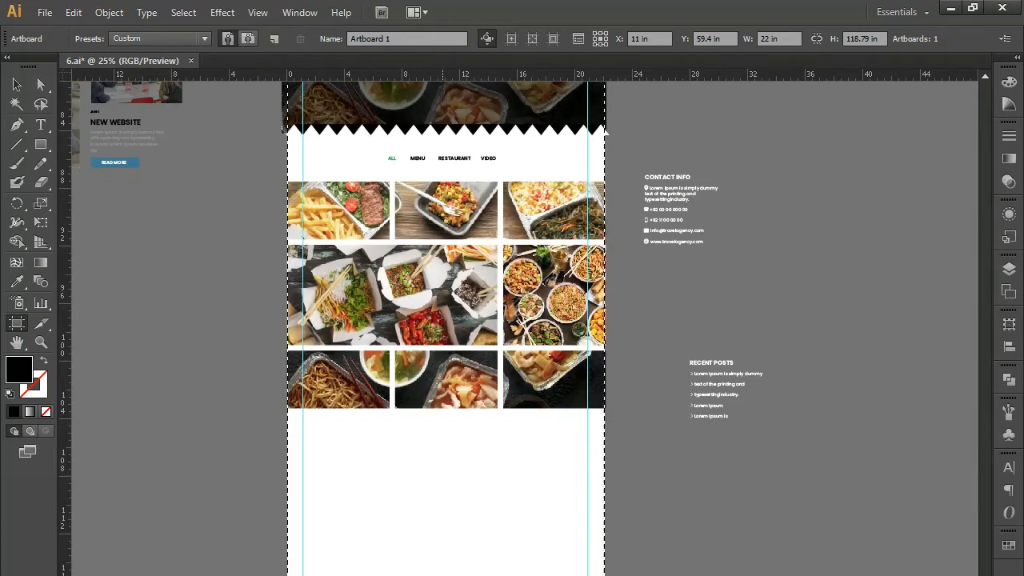
left_click(17, 85)
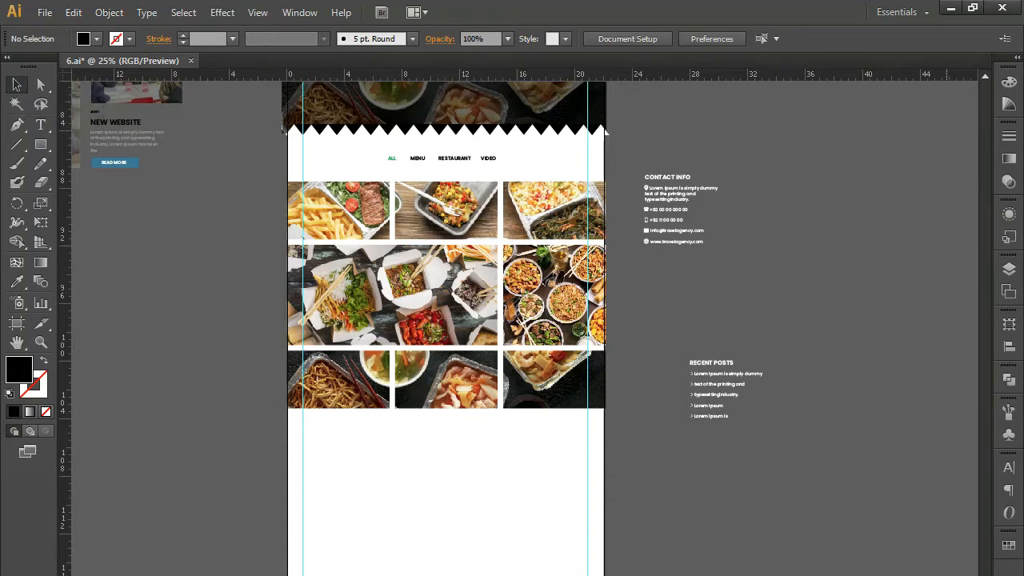
Step: Place a copy of the Our Team heading, subtitle and paragraph in the blank area below the gallery grid
left_click_drag(585, 381, 601, 532)
left_click_drag(520, 264, 531, 430)
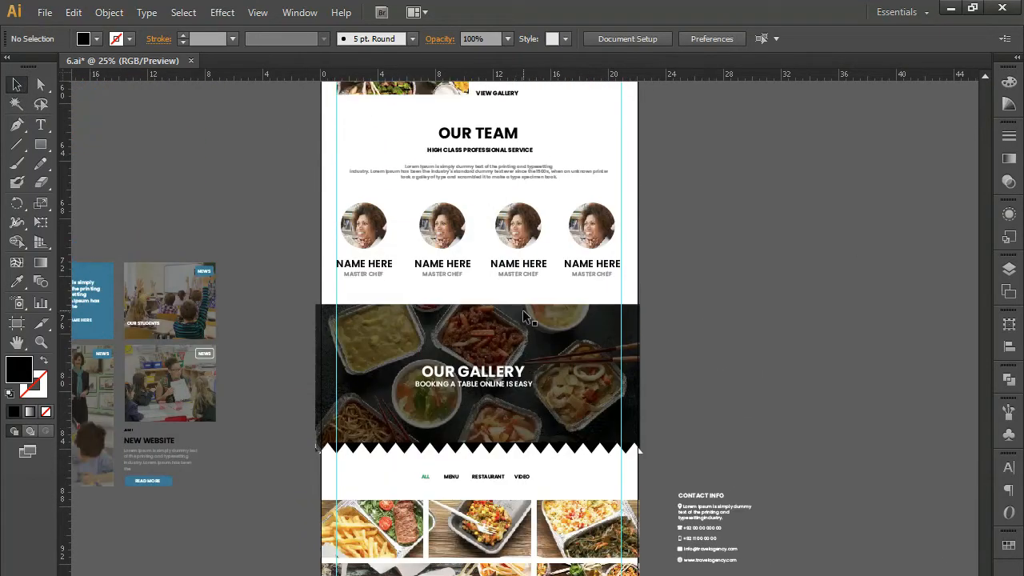
left_click_drag(417, 133, 532, 531)
key("ctrl+plus")
key("ctrl+plus")
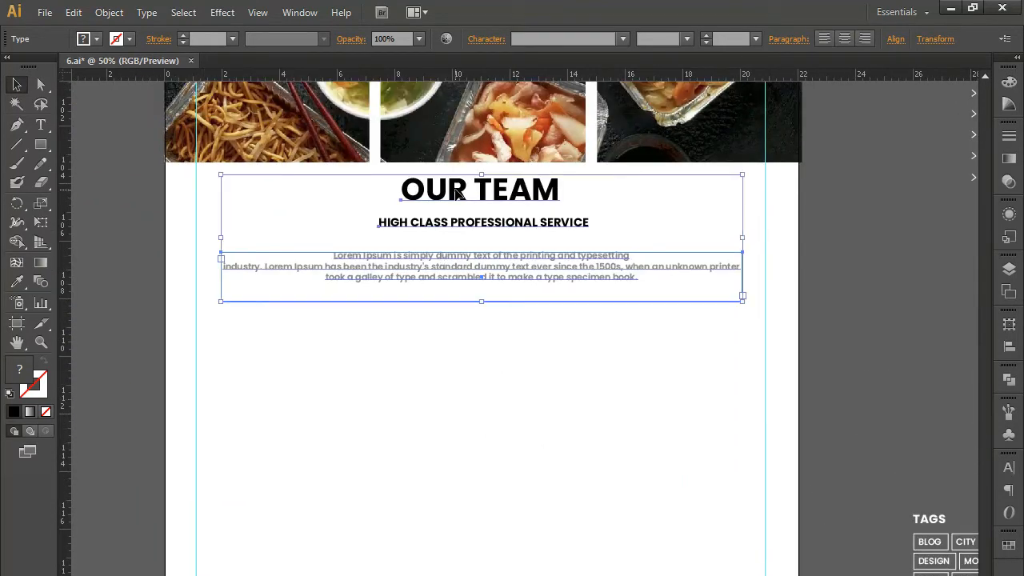
left_click_drag(456, 198, 457, 212)
left_click(466, 349)
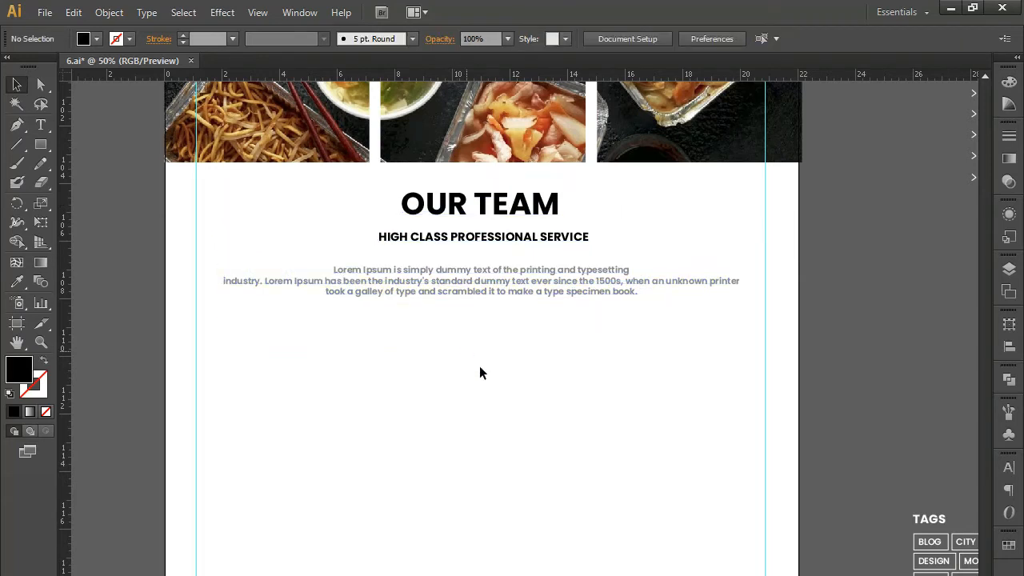
Step: Delete the copied subtitle under the heading and move the grey paragraph up to close the gap
left_click(484, 238)
key("Delete")
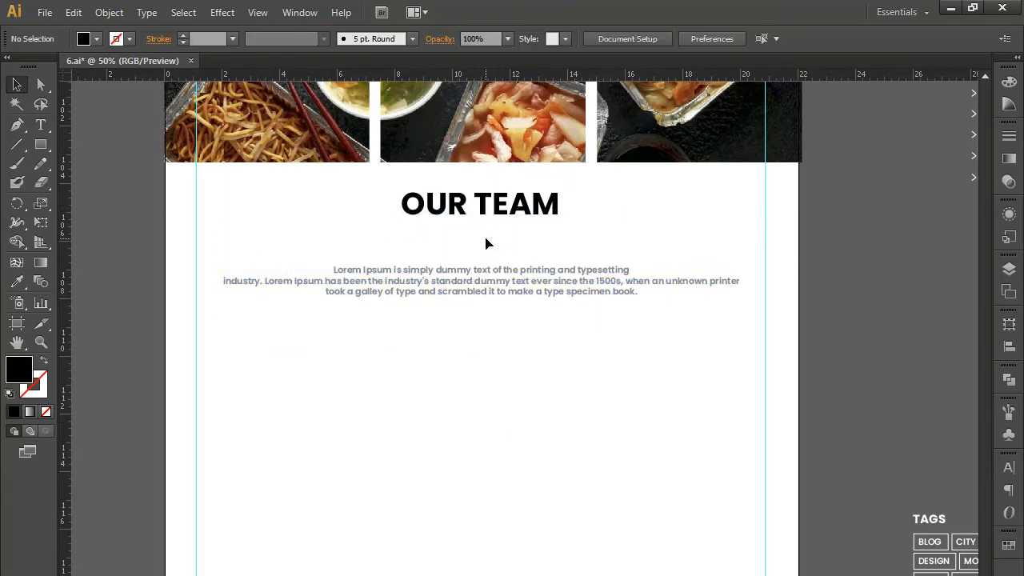
left_click(483, 273)
key("shift+Up")
key("shift+Up")
key("shift+Up")
key("shift+Up")
key("shift+Up")
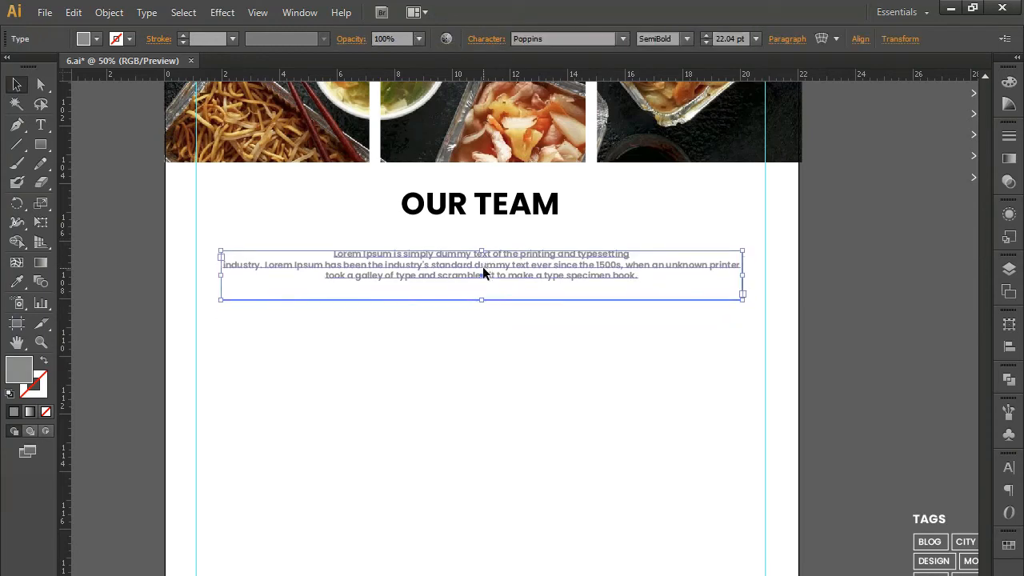
Step: Change the copied heading's text to "RESERVATION INFO"
key("t")
left_click(462, 209)
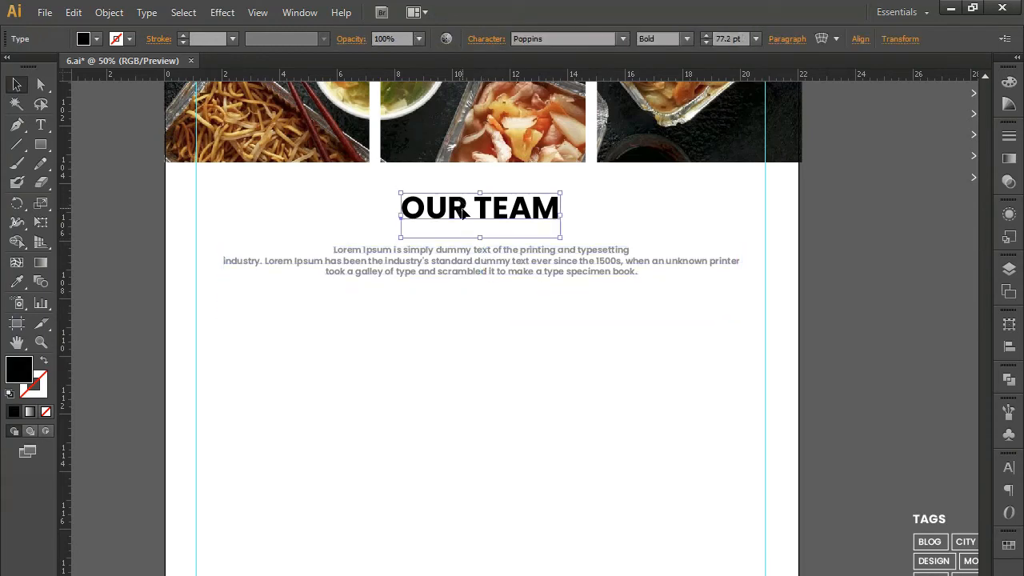
key("ctrl+a")
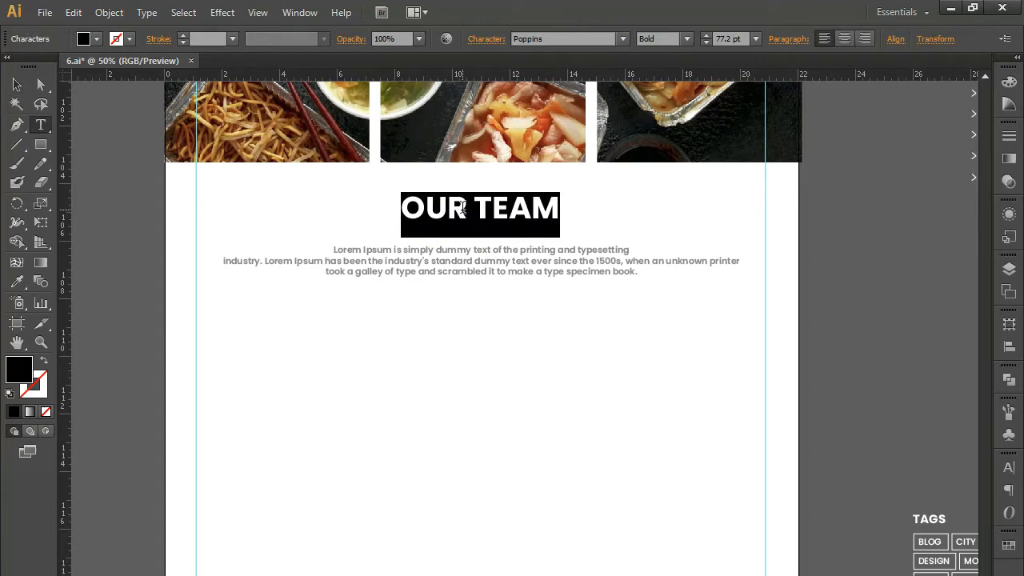
type("RES")
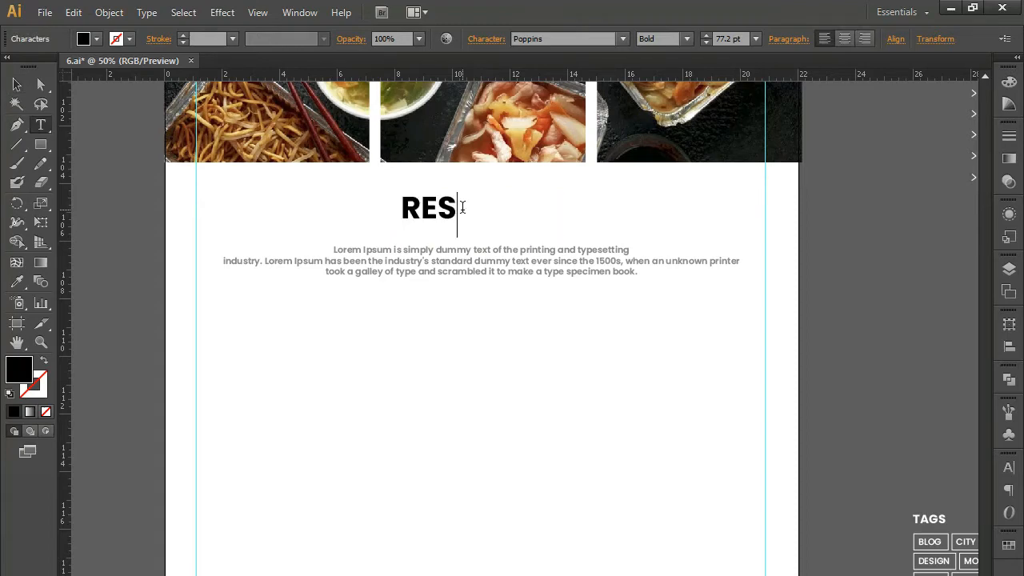
key("BackSpace")
key("ctrl+minus")
key("Left")
type("S")
key("BackSpace")
type("SER")
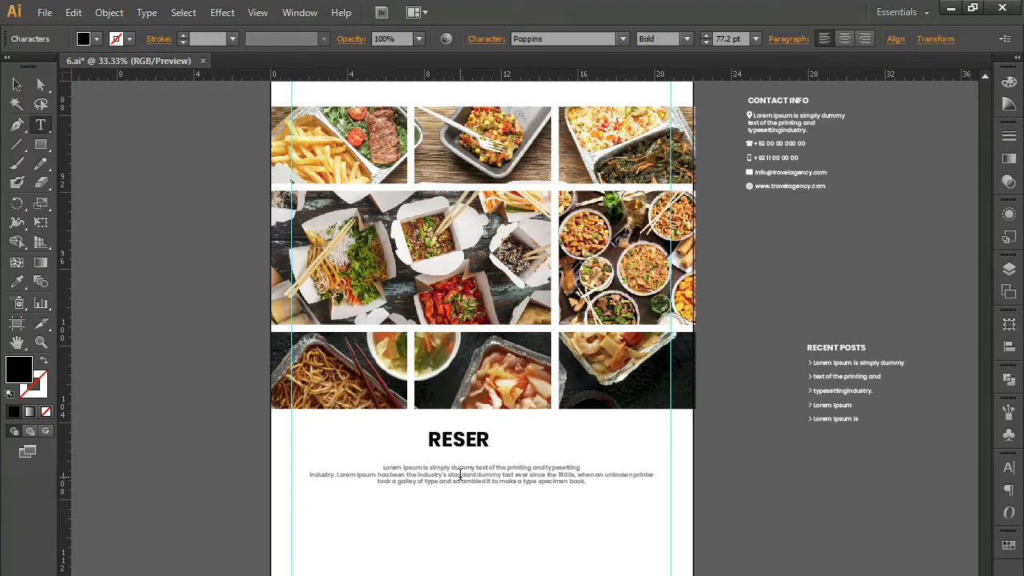
type("VATION")
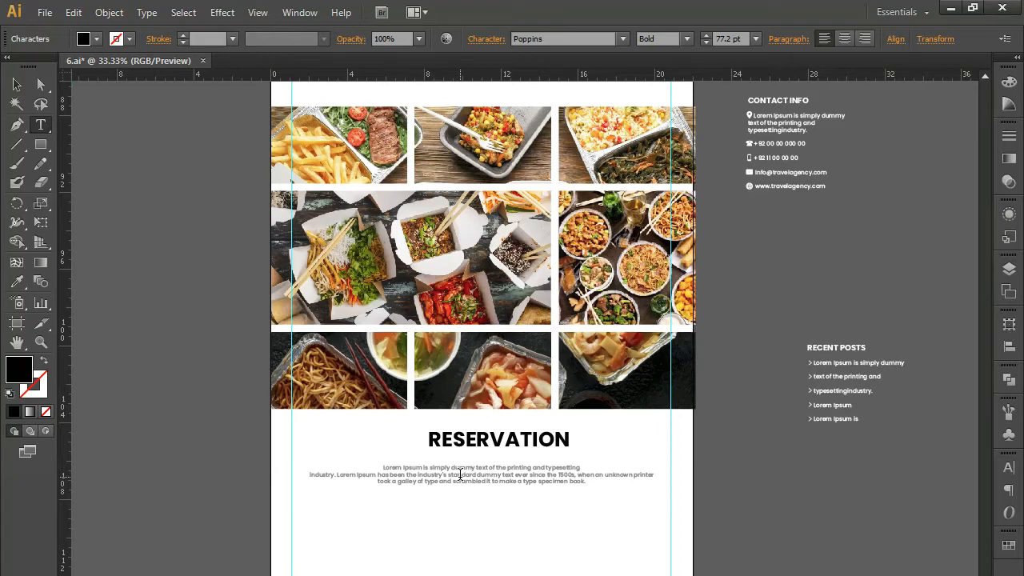
type(" INFO")
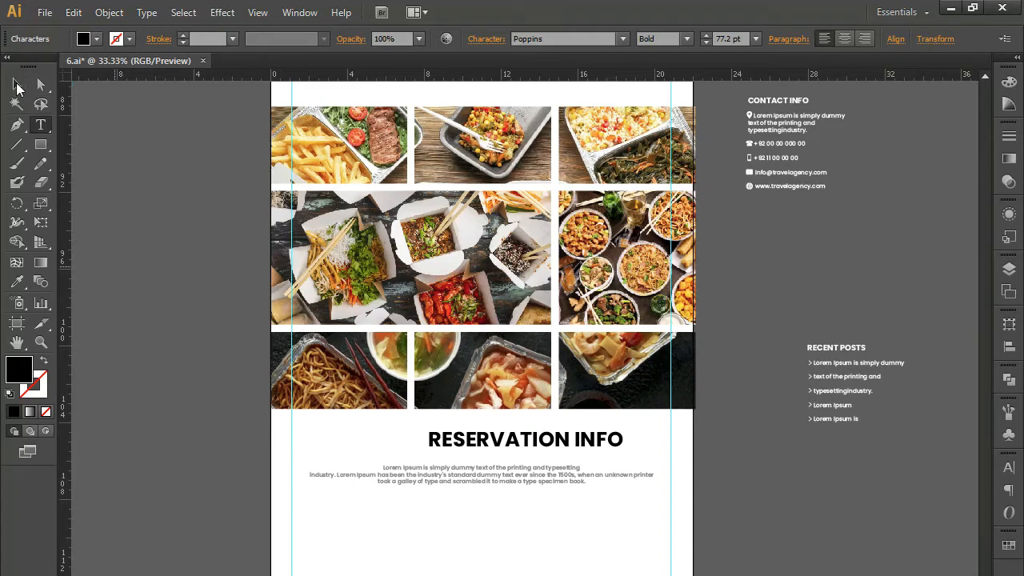
Step: Move the RESERVATION INFO heading sideways to centre it above the grey paragraph
left_click(16, 86)
left_click_drag(10, 67, 7, 99)
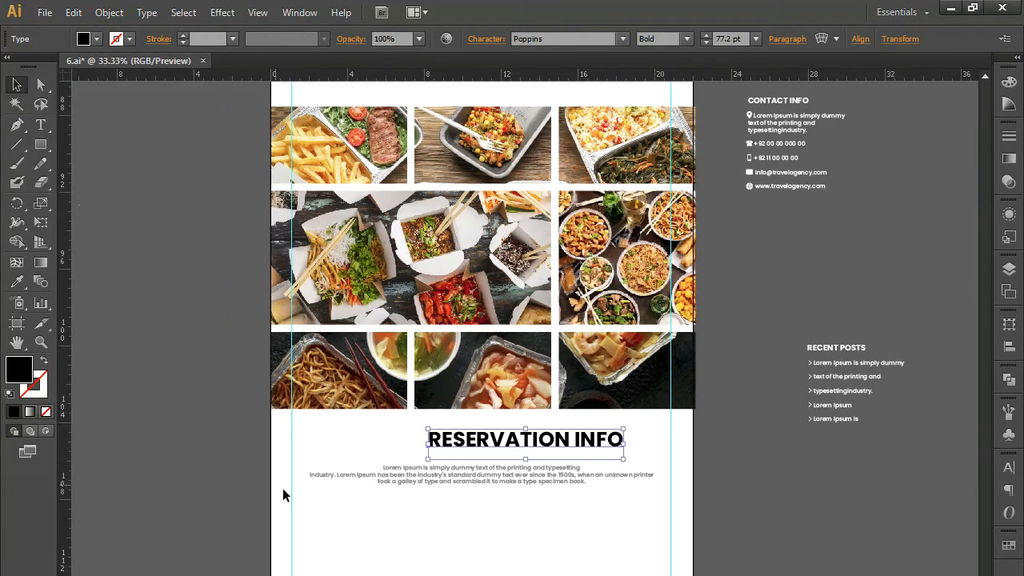
left_click_drag(477, 443, 440, 444)
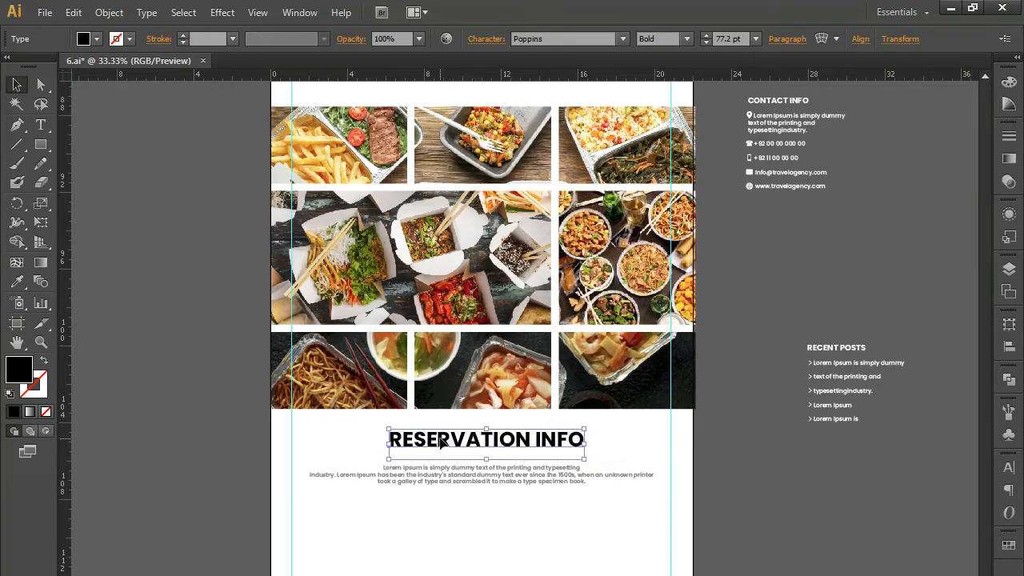
key("shift+Left")
key("shift+Left")
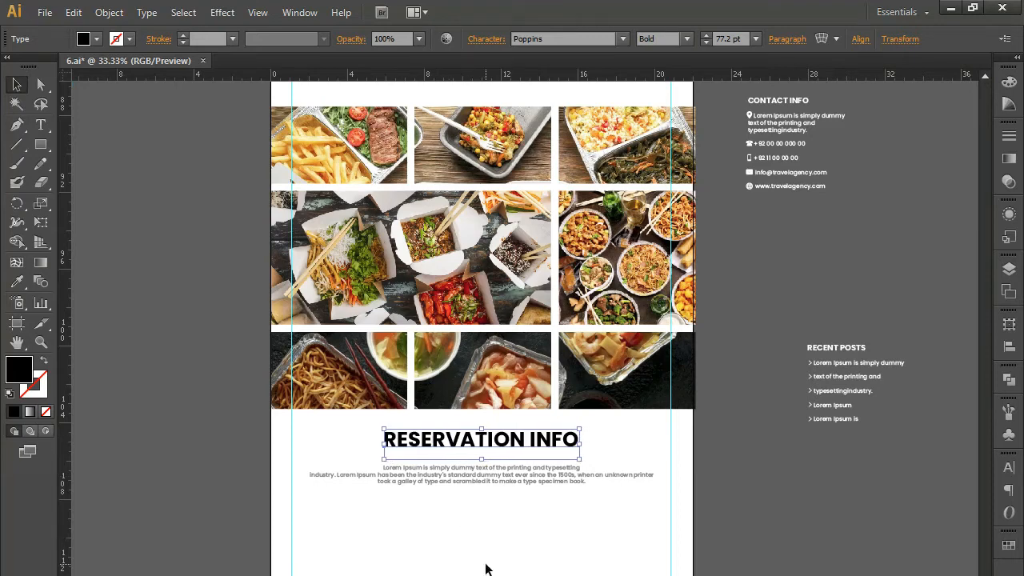
key("shift+Right")
key("shift+Left")
key("Left")
key("Left")
key("Left")
left_click(640, 438)
Step: Duplicate the form card's Name, Email and Subject fields and GET IT NOW button straight down, outside the card
scroll(726, 361, "up", 15)
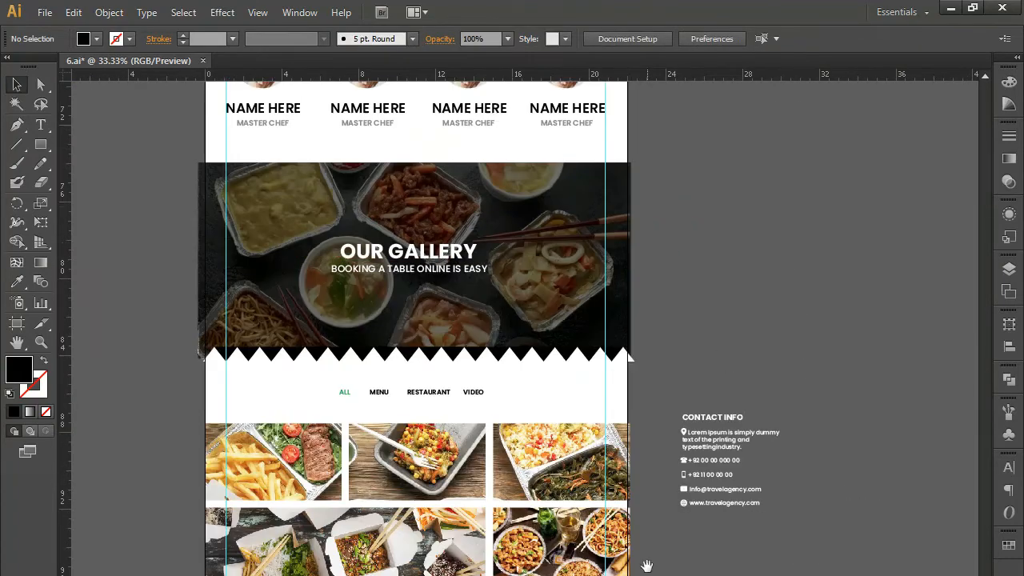
scroll(594, 357, "up", 4)
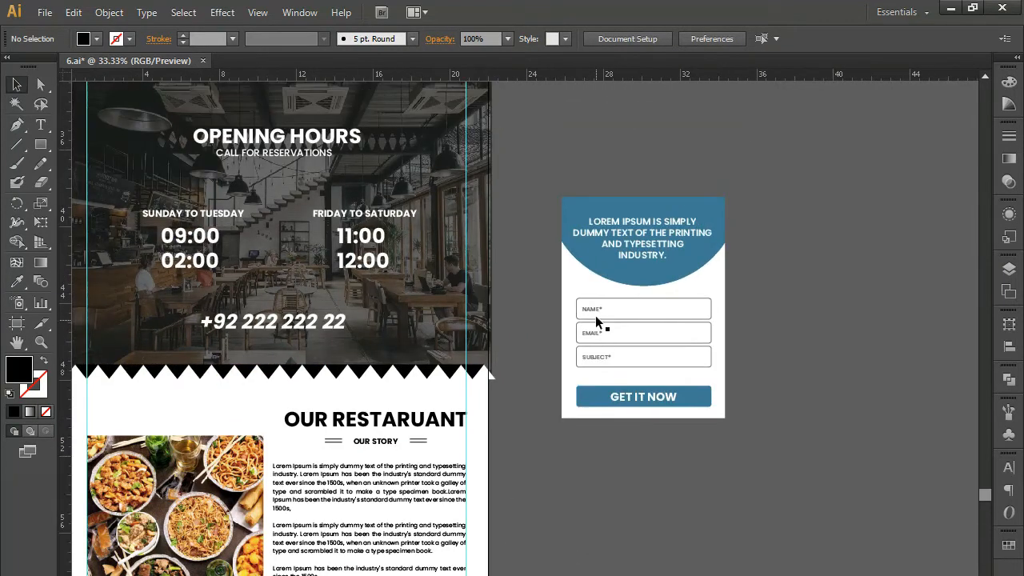
left_click(595, 320)
left_click_drag(547, 302, 642, 362)
left_click(702, 394)
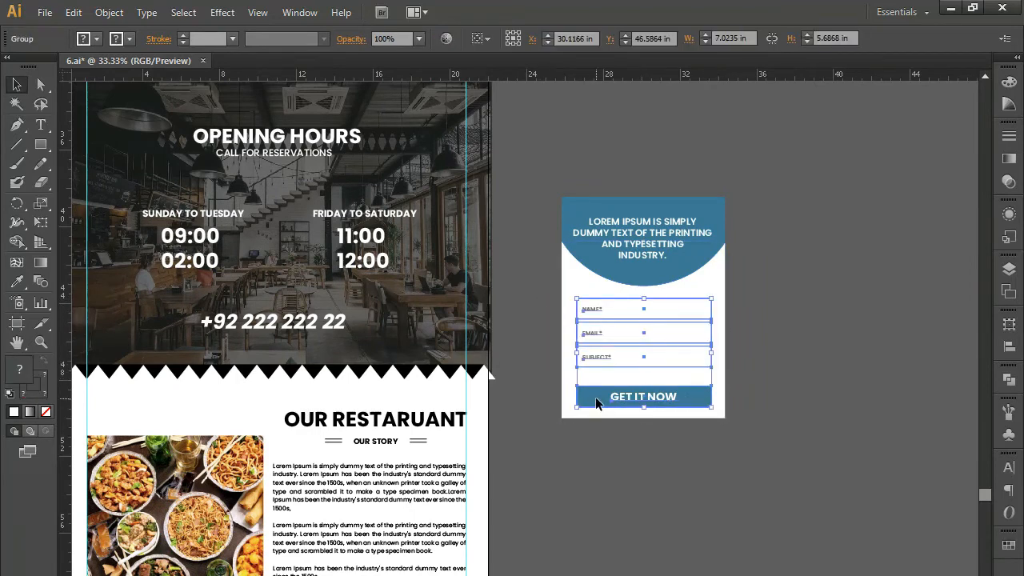
left_click_drag(630, 398, 630, 575)
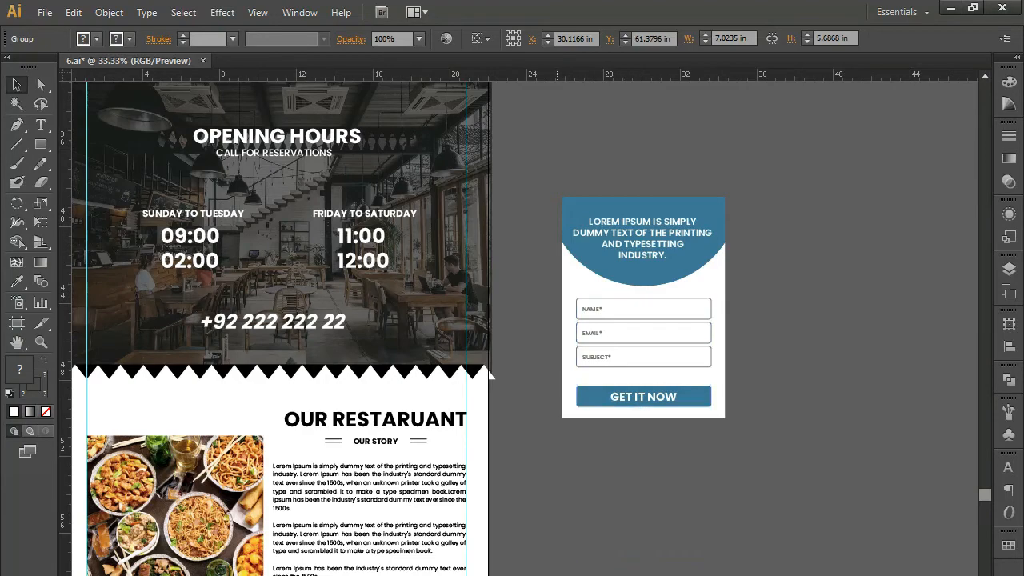
Step: Move the duplicated form fields and button below the Reservation Info paragraph, near the page's left guide
left_click_drag(554, 572, 667, 196)
left_click_drag(719, 147, 683, 555)
left_click_drag(658, 570, 781, 175)
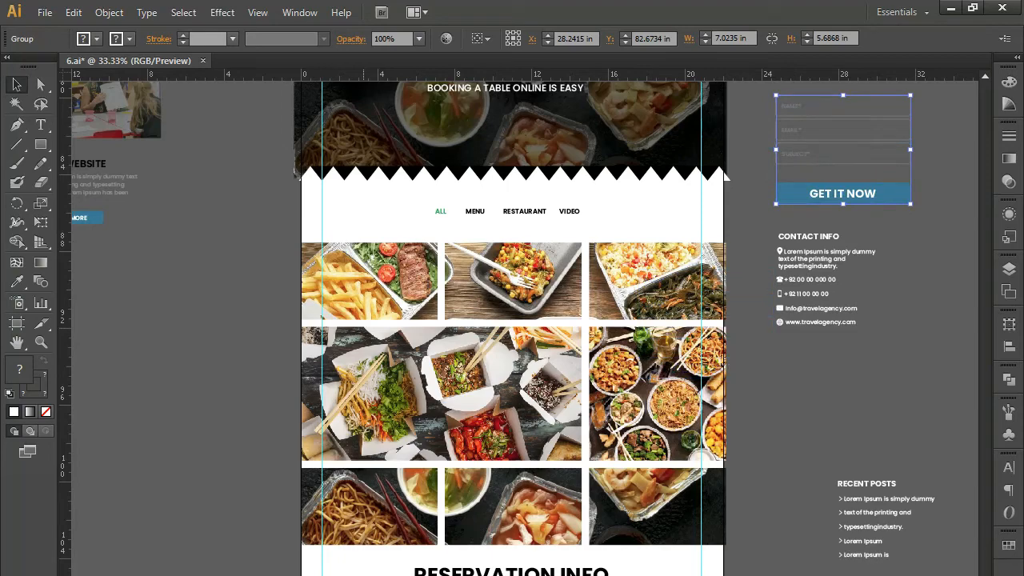
left_click_drag(843, 150, 406, 575)
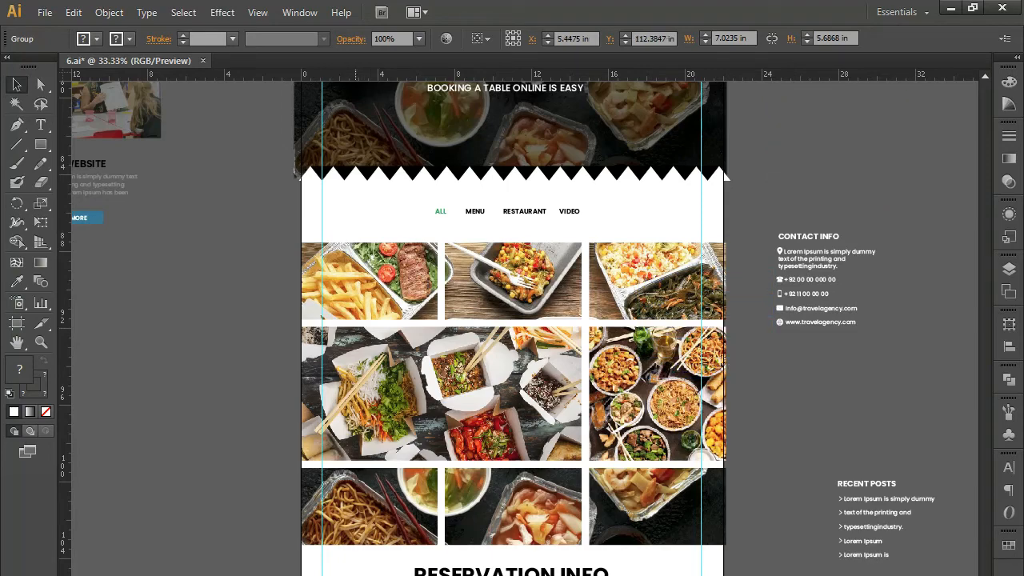
scroll(466, 395, "down", 5)
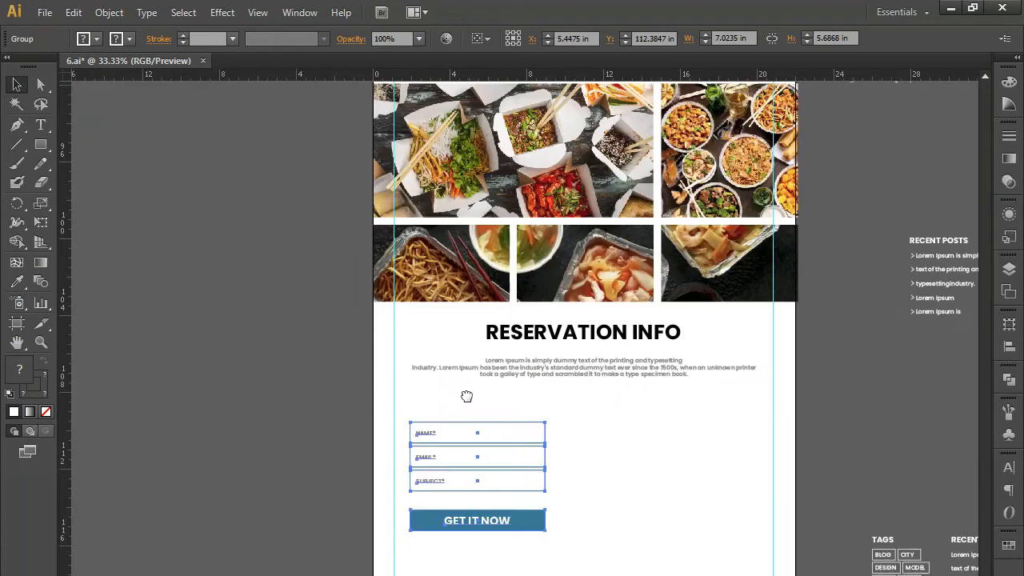
Step: Copy the HIGH CLASS PROFESSIONAL SERVICE heading from further up the page and place it above the form's NAME field
key("ctrl+plus")
left_click_drag(376, 440, 368, 457)
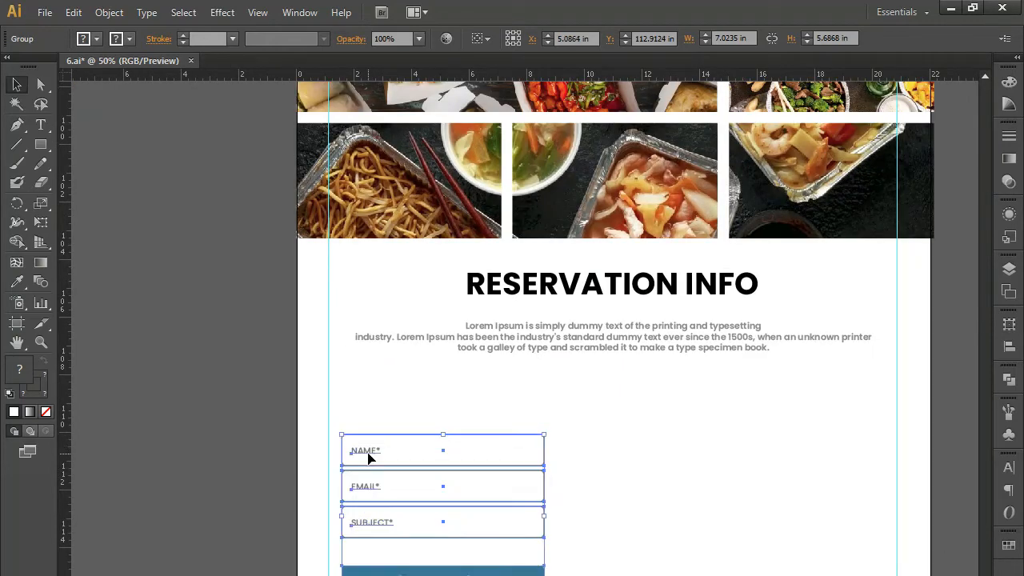
left_click(714, 498)
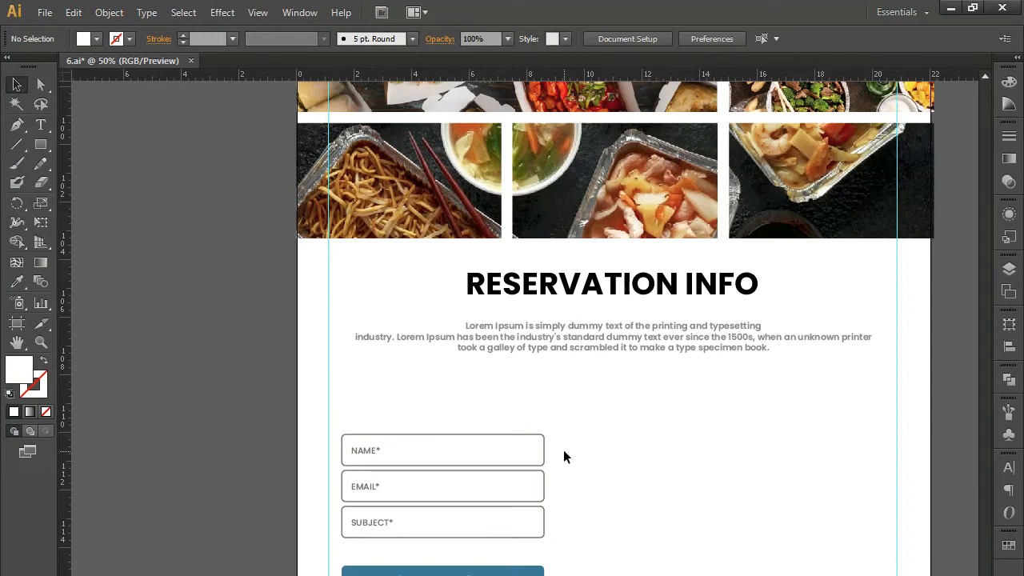
scroll(613, 254, "up", 15)
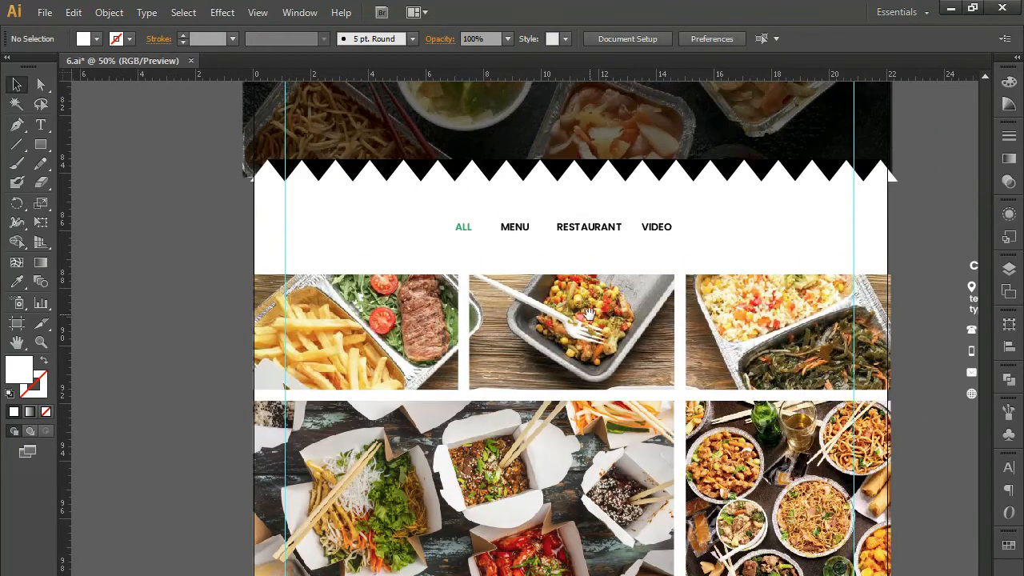
key("ctrl+minus")
key("ctrl+minus")
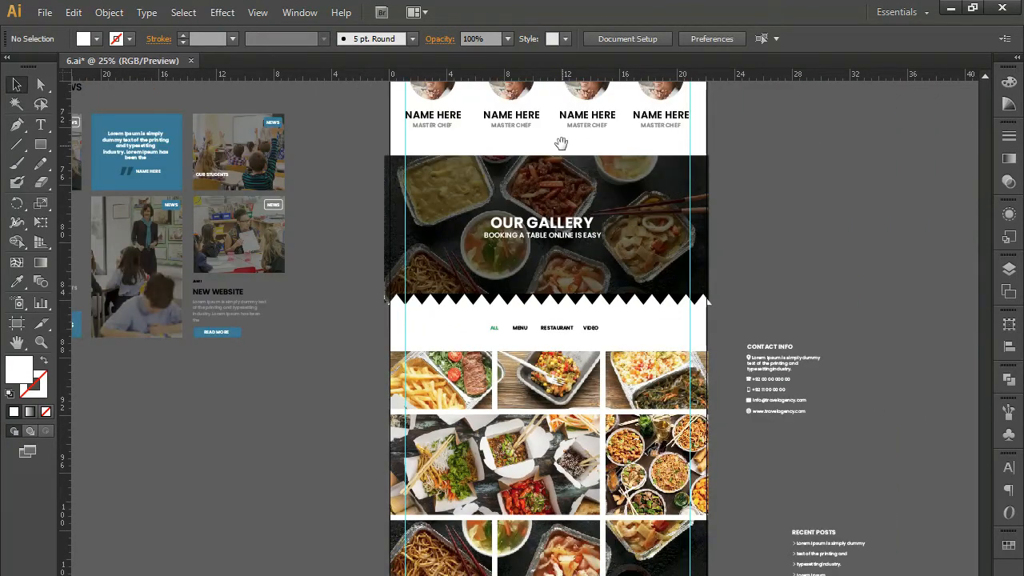
scroll(559, 155, "up", 3)
left_click_drag(544, 113, 493, 575)
left_click_drag(432, 575, 439, 389)
key("ctrl+plus")
key("ctrl+plus")
key("ctrl+plus")
left_click_drag(491, 291, 418, 318)
Step: Change the copied heading's text to "BOOK A TABLE" and enlarge it to about 47.5 pt
double_click(419, 318)
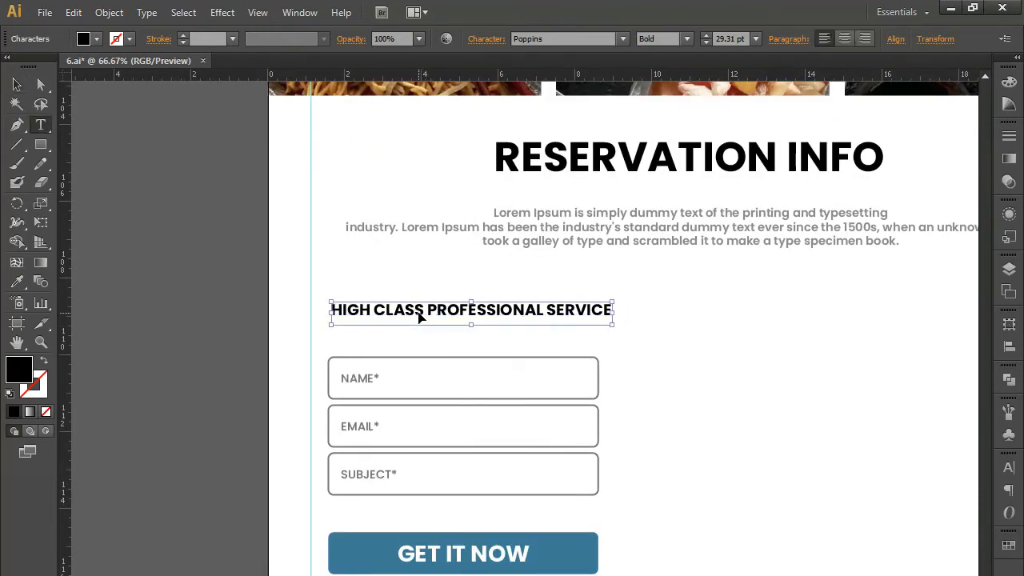
key("ctrl+a")
type("B")
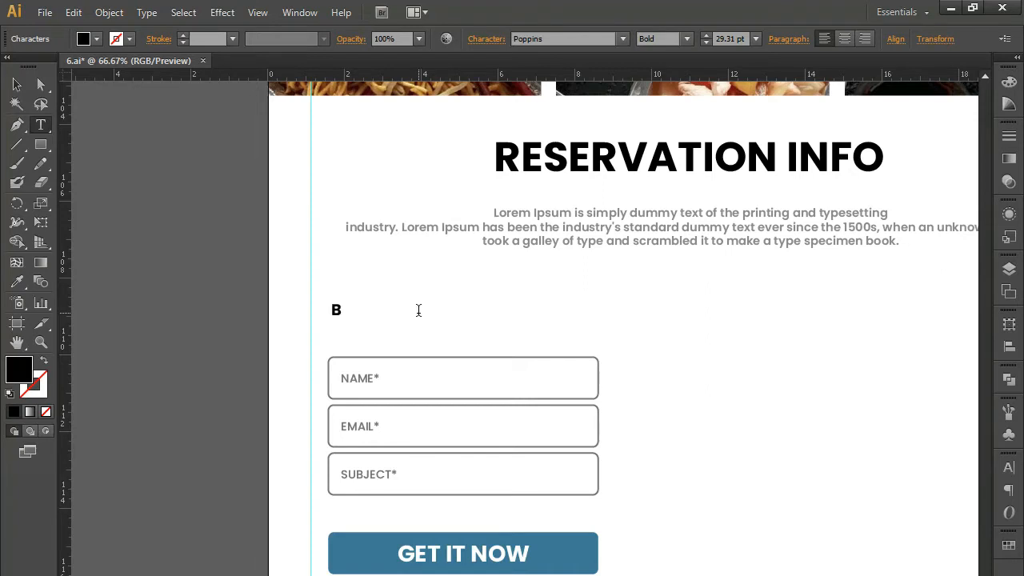
type("OOK A TABLE")
left_click(17, 85)
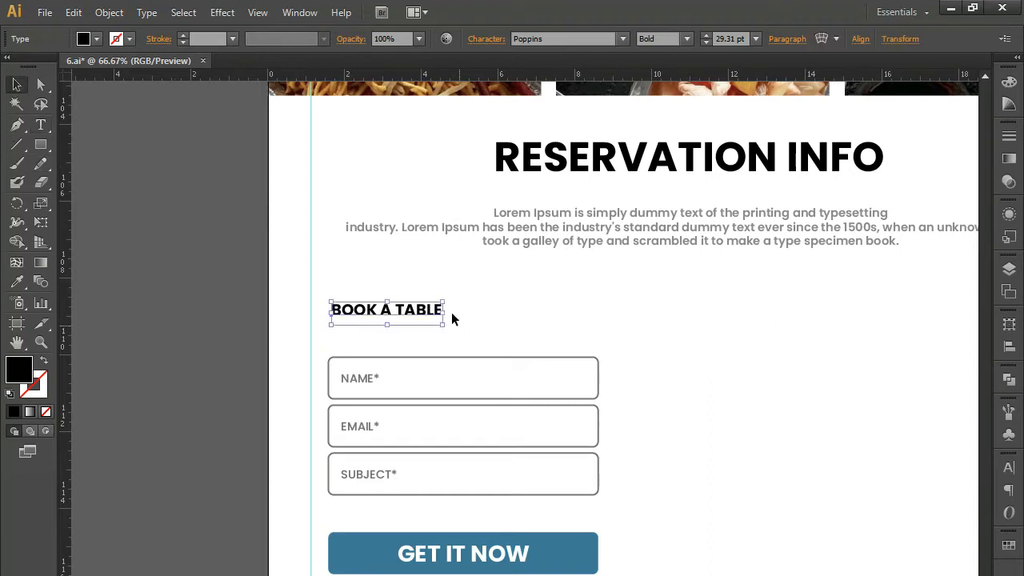
left_click_drag(445, 320, 512, 340)
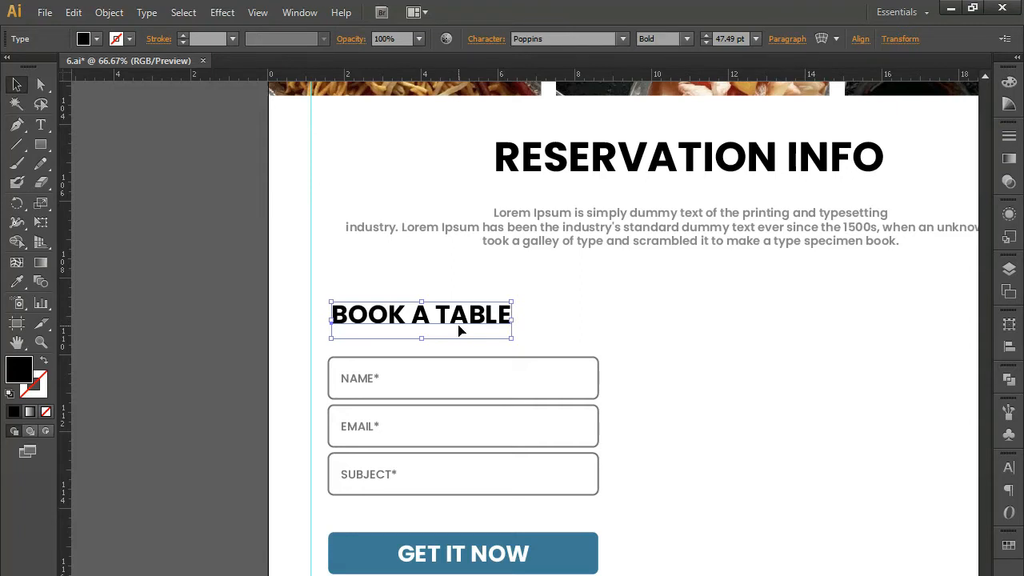
left_click(794, 440)
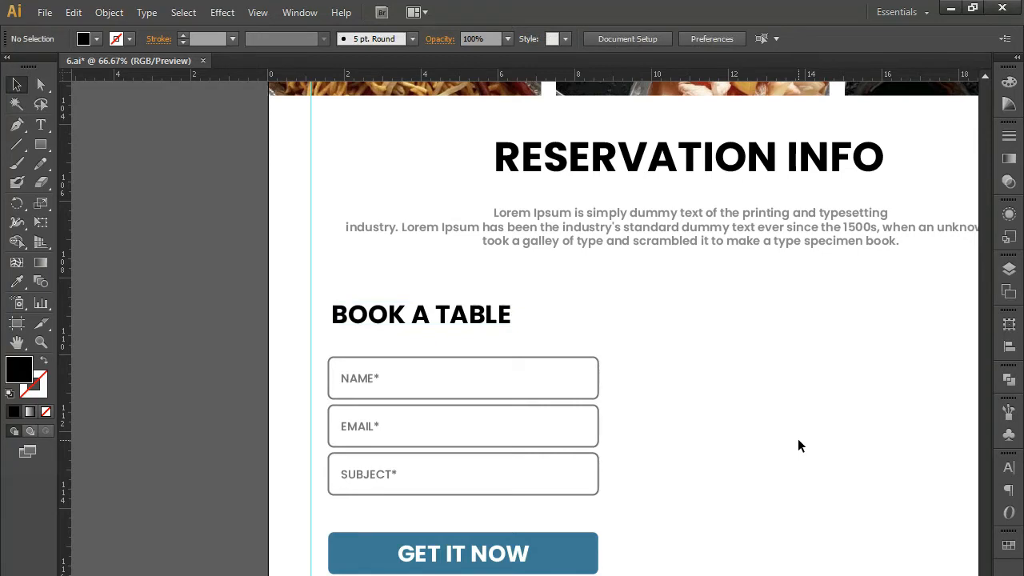
Step: Relabel the Name, Email and Subject fields under BOOK A TABLE as "DATE", "7:00 AM" and "CITY"
left_click(357, 382)
left_click(717, 422)
key("a")
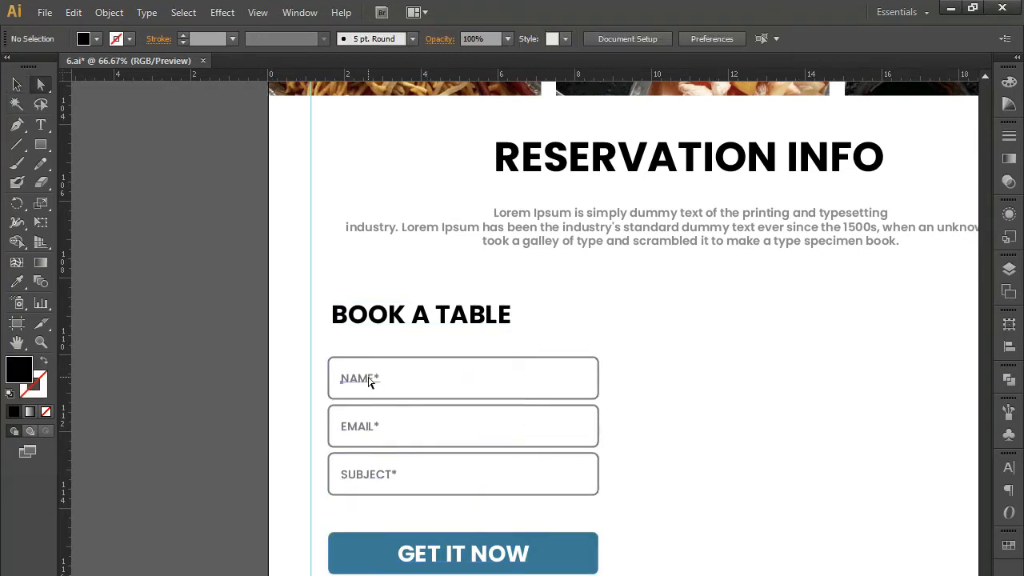
double_click(370, 381)
key("ctrl+a")
type("D")
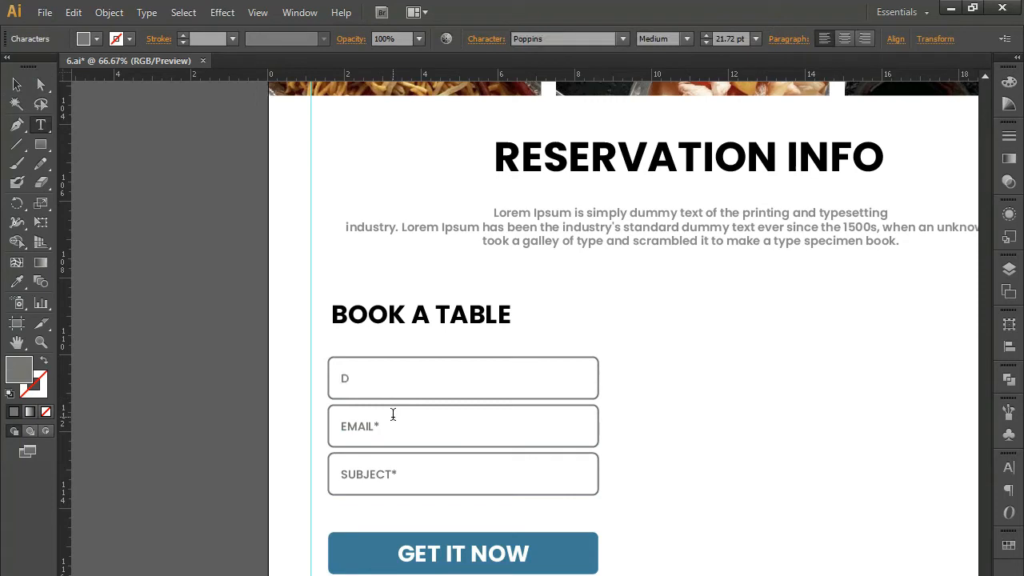
left_click(375, 424)
key("ctrl+a")
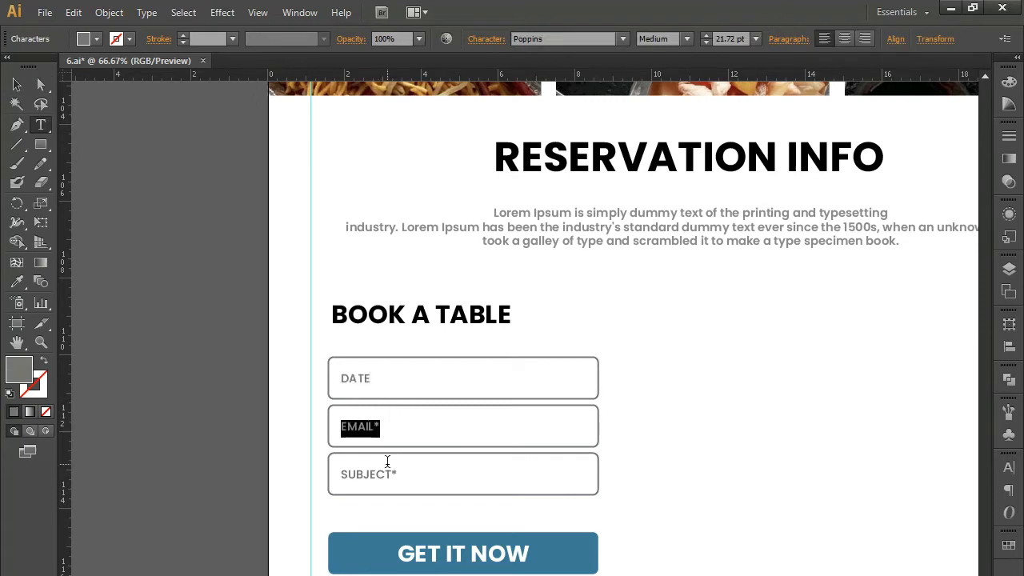
type("7")
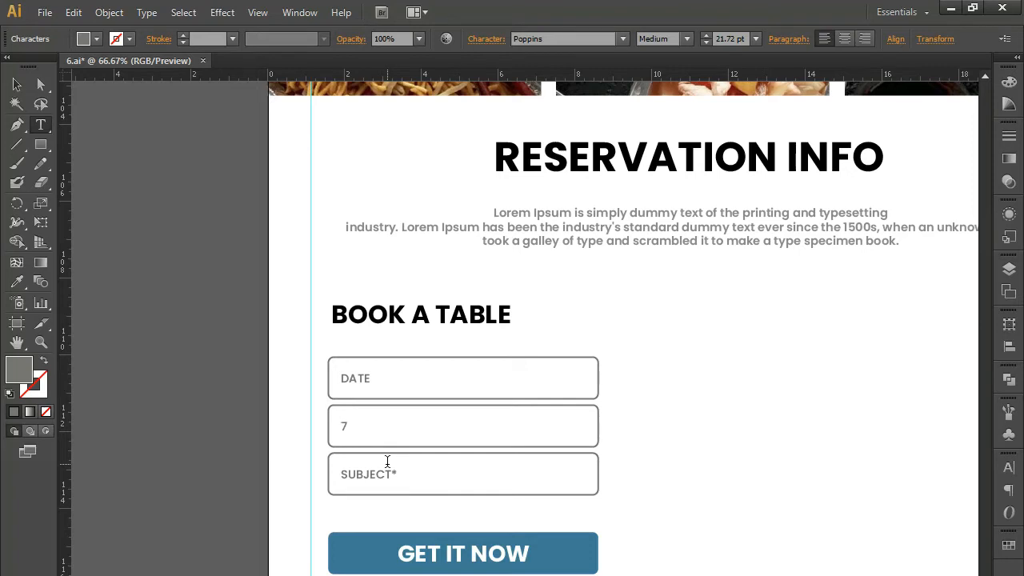
type(":00 AM")
left_click(389, 475)
key("ctrl+a")
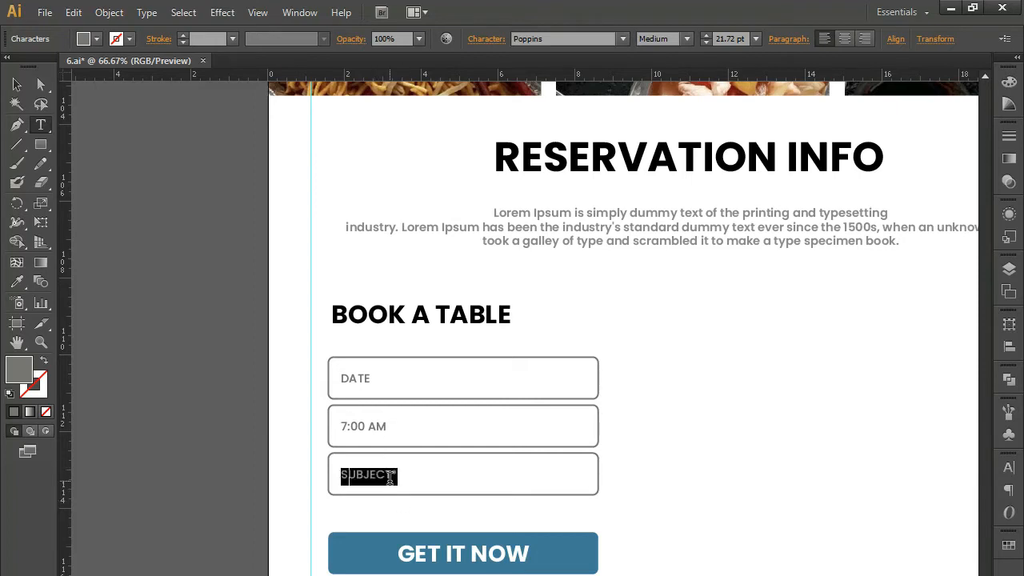
key("BackSpace")
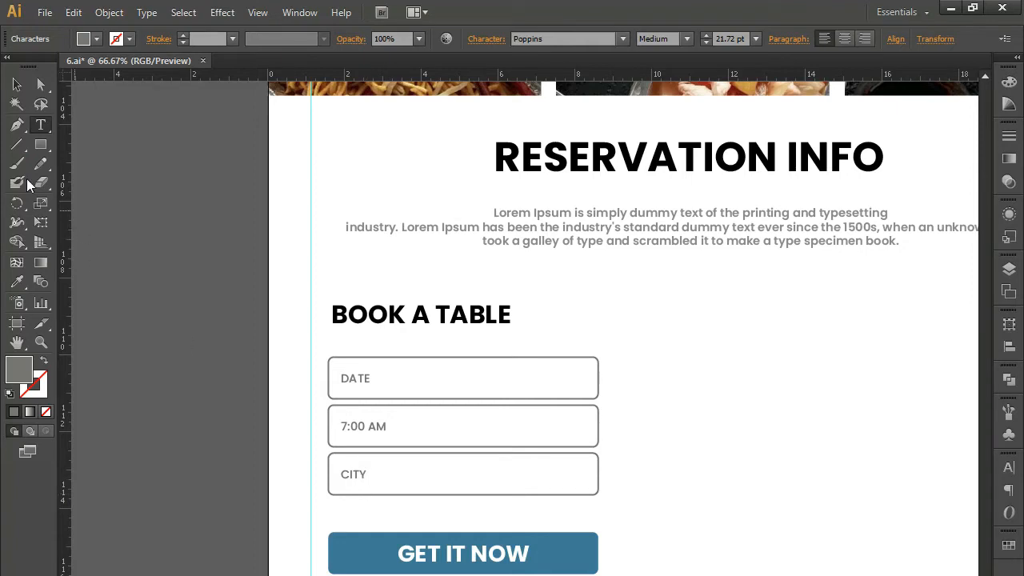
left_click(17, 85)
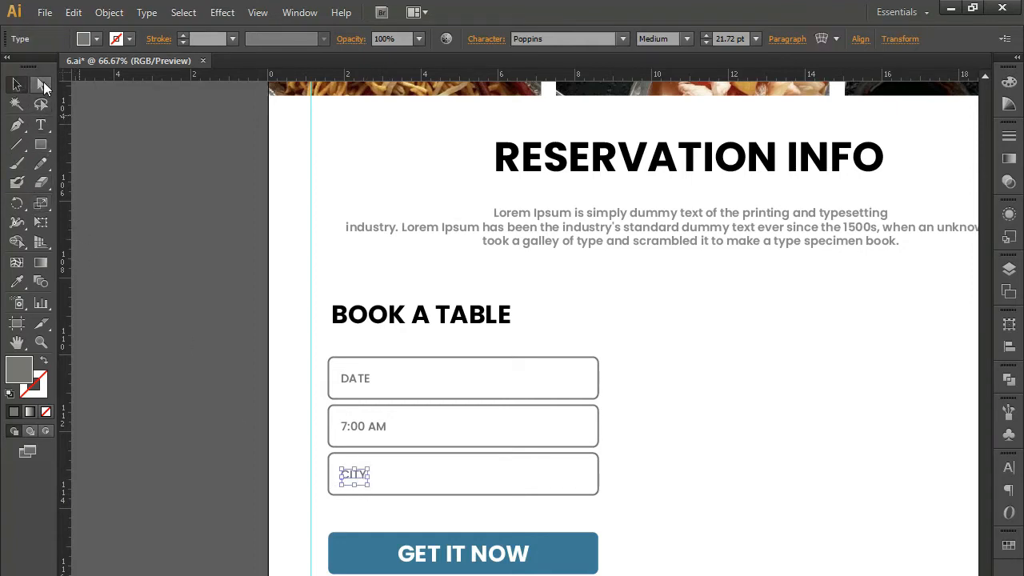
Step: Move the GET IT NOW button with its label further down to make room below the CITY field
left_click(41, 84)
left_click_drag(315, 517, 544, 567)
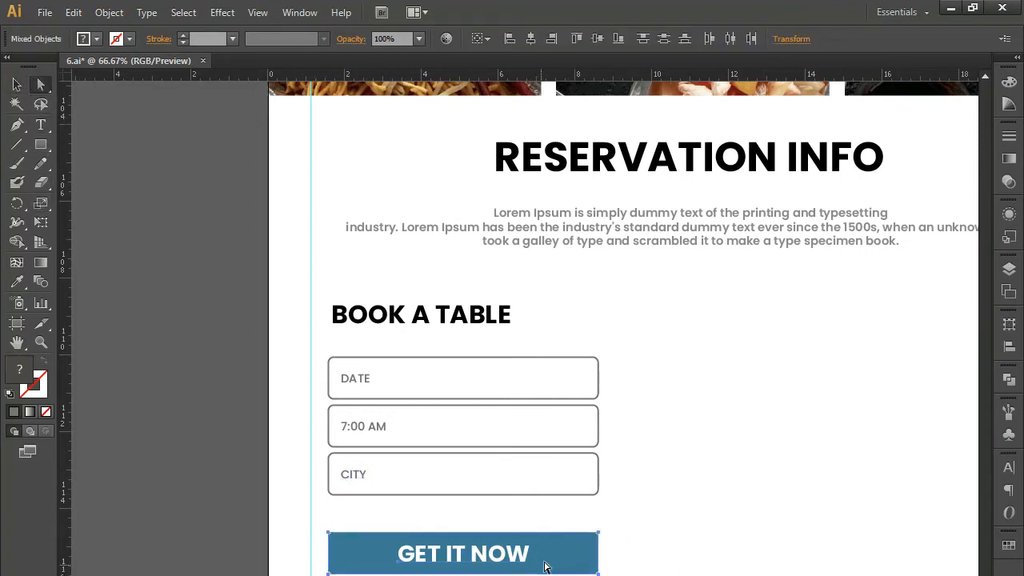
key("Delete")
Step: Duplicate the CITY field directly below itself with matching spacing and relabel the copy "1 PERSON"
left_click_drag(317, 455, 626, 517)
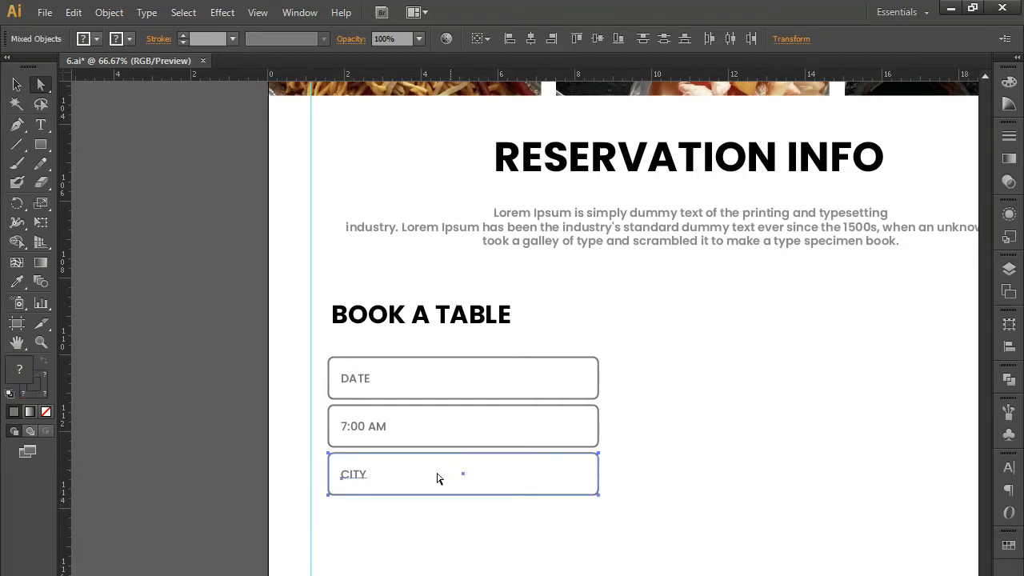
left_click_drag(360, 478, 364, 525)
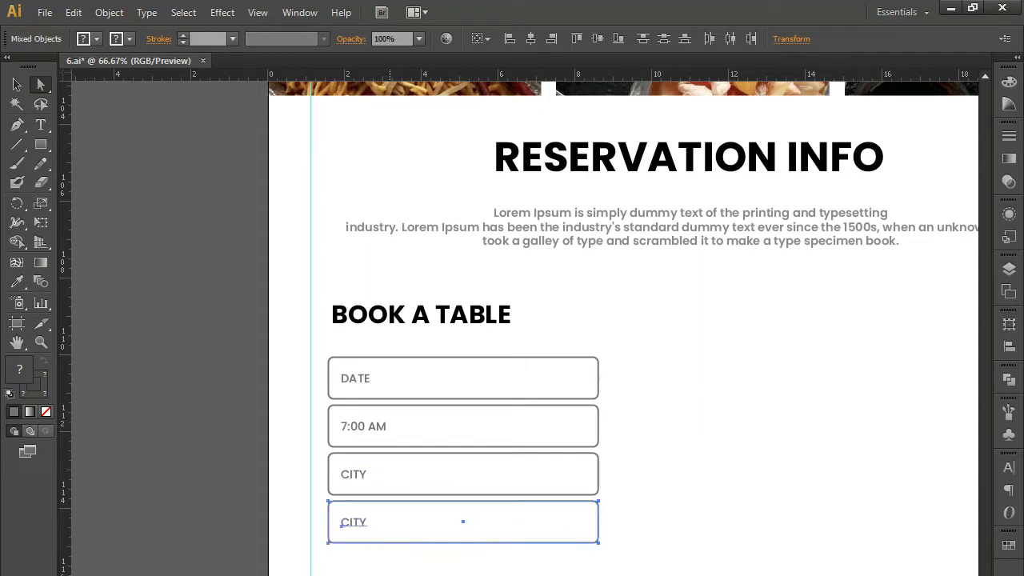
left_click(384, 560)
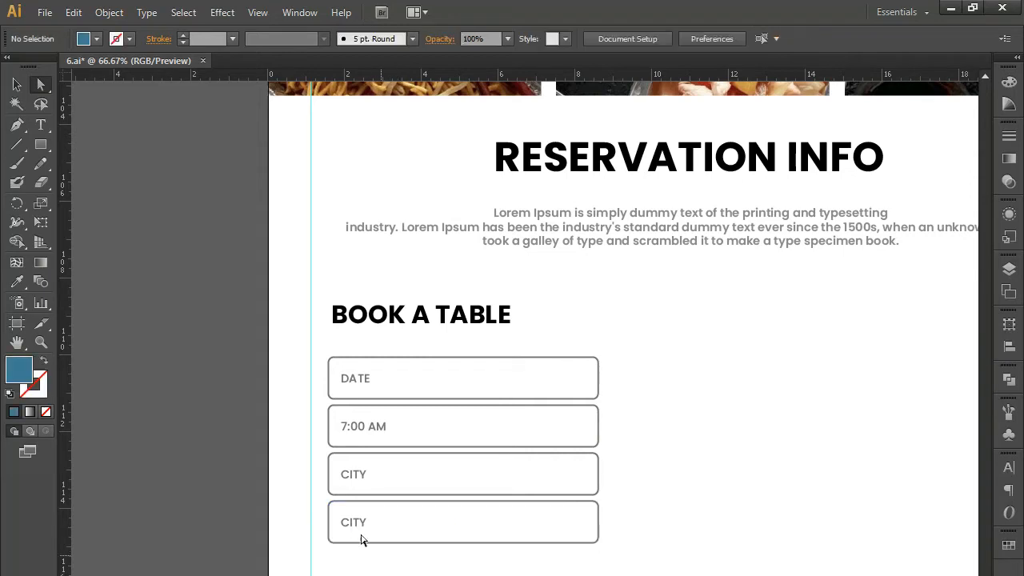
triple_click(353, 525)
type("1")
type("RSON")
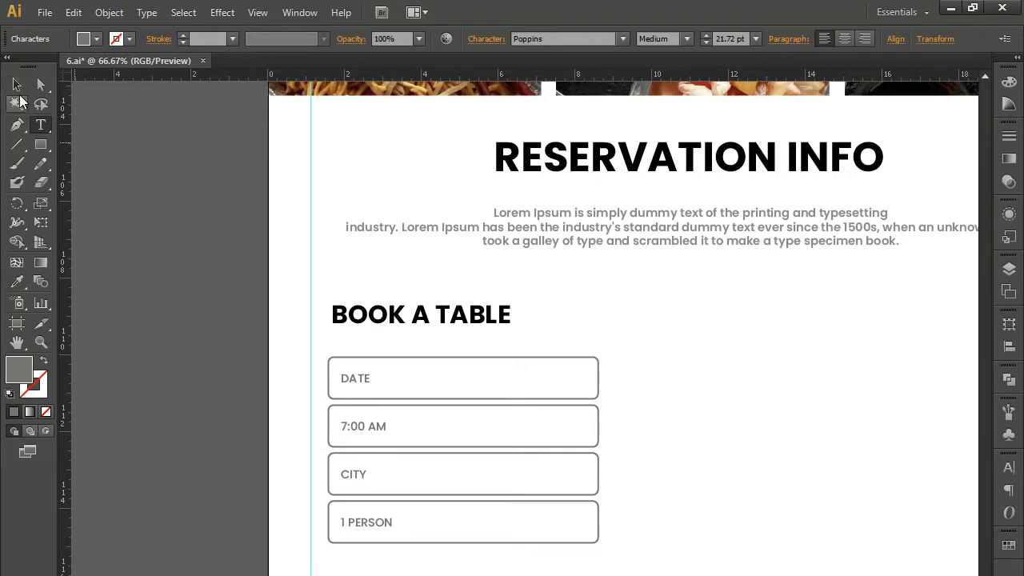
left_click(20, 100)
Step: Nudge the BOOK A TABLE heading slightly left towards the edge of the fields below it
key("a")
left_click(356, 318)
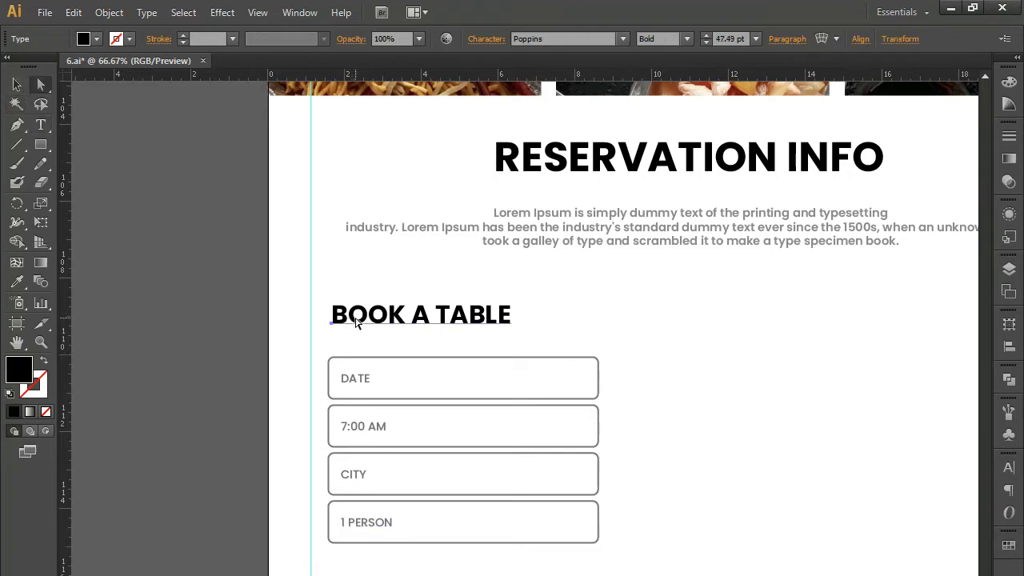
key("Left")
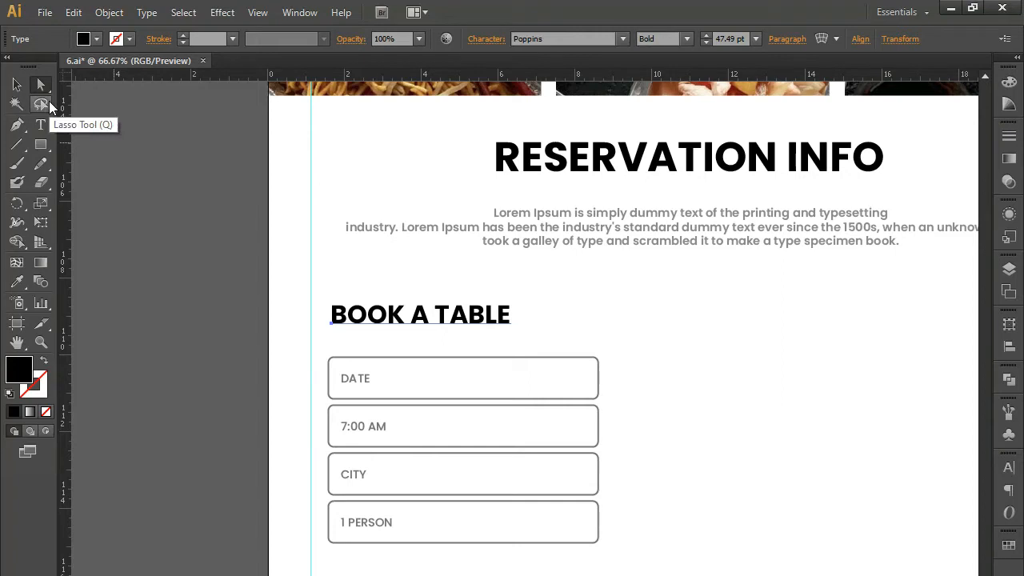
Step: Duplicate the BOOK A TABLE heading and its four fields horizontally into the right half of the page
left_click_drag(323, 309, 658, 570)
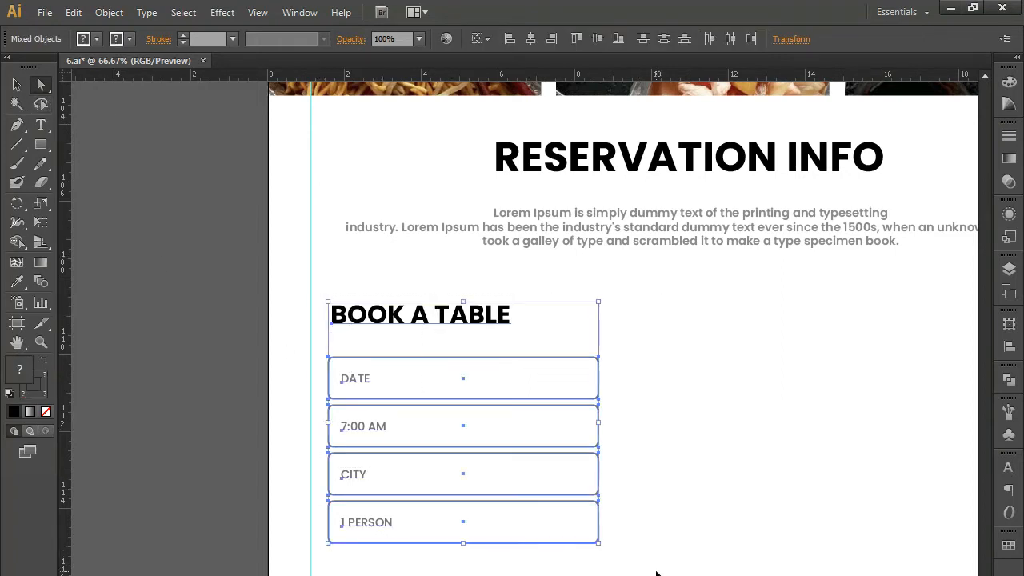
key("ctrl+minus")
left_click_drag(654, 526, 527, 528)
left_click_drag(327, 352, 645, 361)
Step: Widen the original four fields by stretching their right edges, and delete the narrower copy of the form column
left_click_drag(435, 347, 492, 542)
left_click_drag(456, 475, 496, 474)
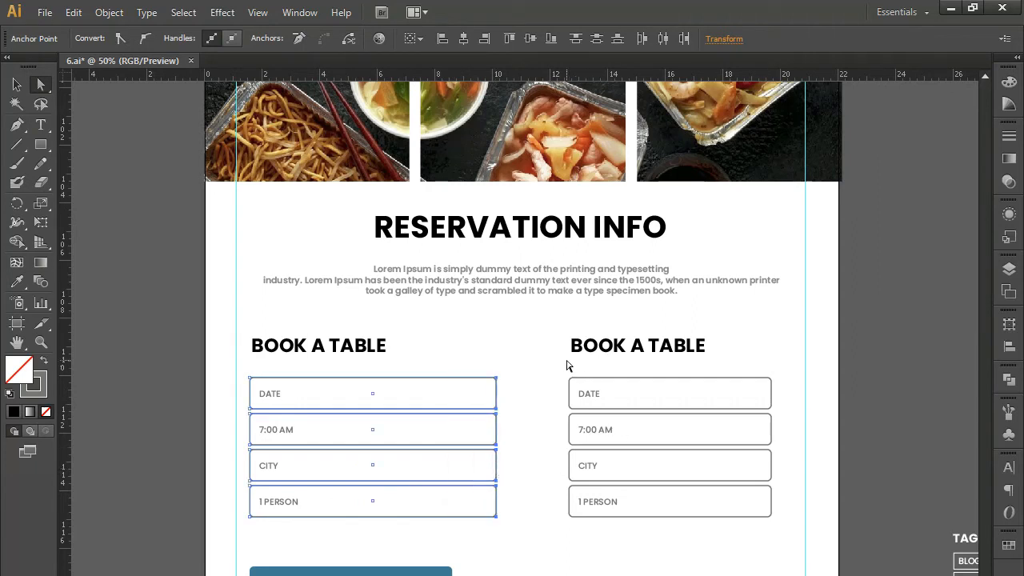
left_click_drag(540, 323, 782, 538)
key("Delete")
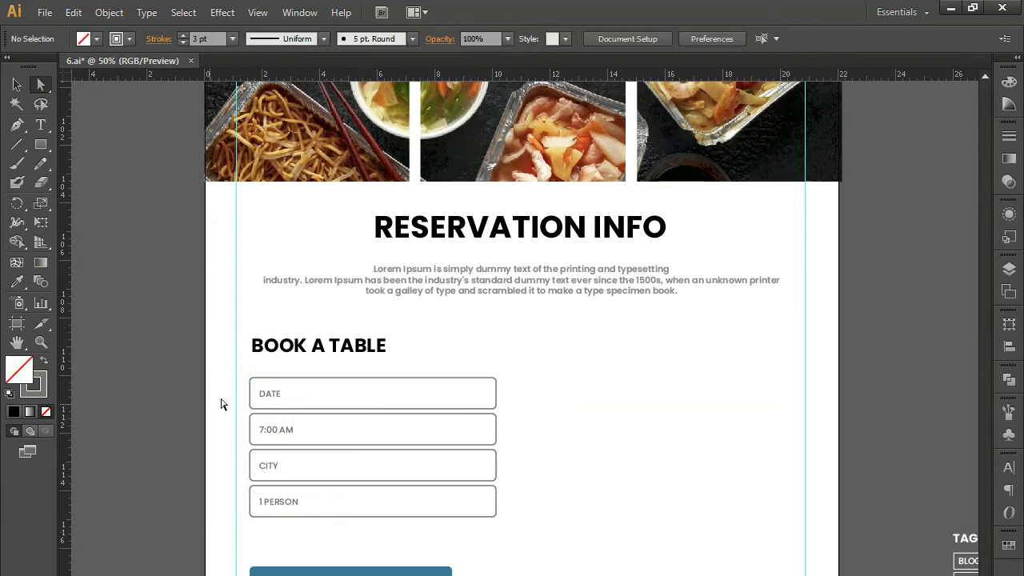
Step: Duplicate the BOOK A TABLE heading and its widened fields horizontally as a second column near the right guide
left_click_drag(243, 344, 588, 552)
left_click_drag(285, 357, 578, 372)
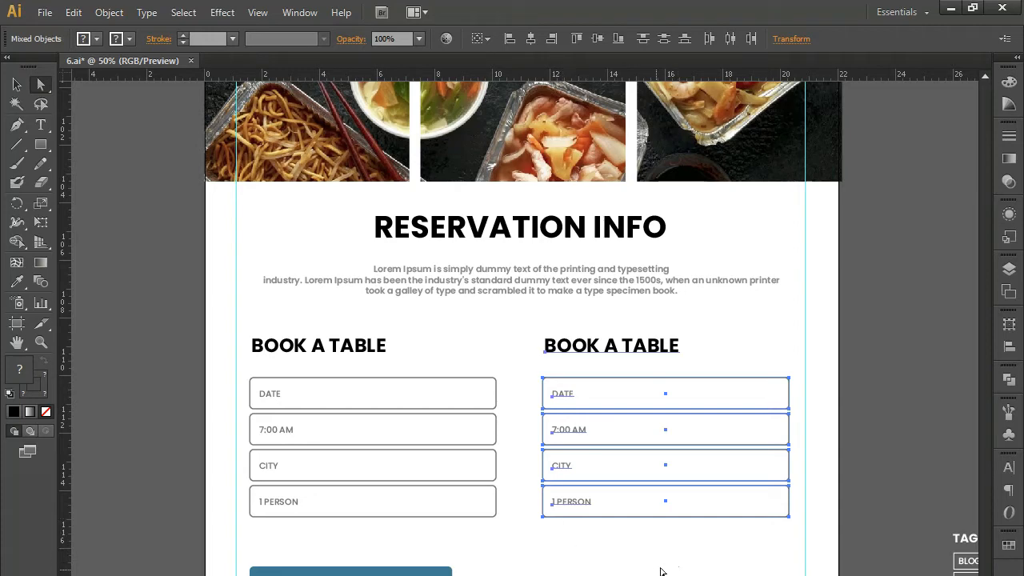
left_click(591, 368)
Step: Change the second column's heading text to "CONTACT DETAL"
double_click(589, 346)
triple_click(590, 346)
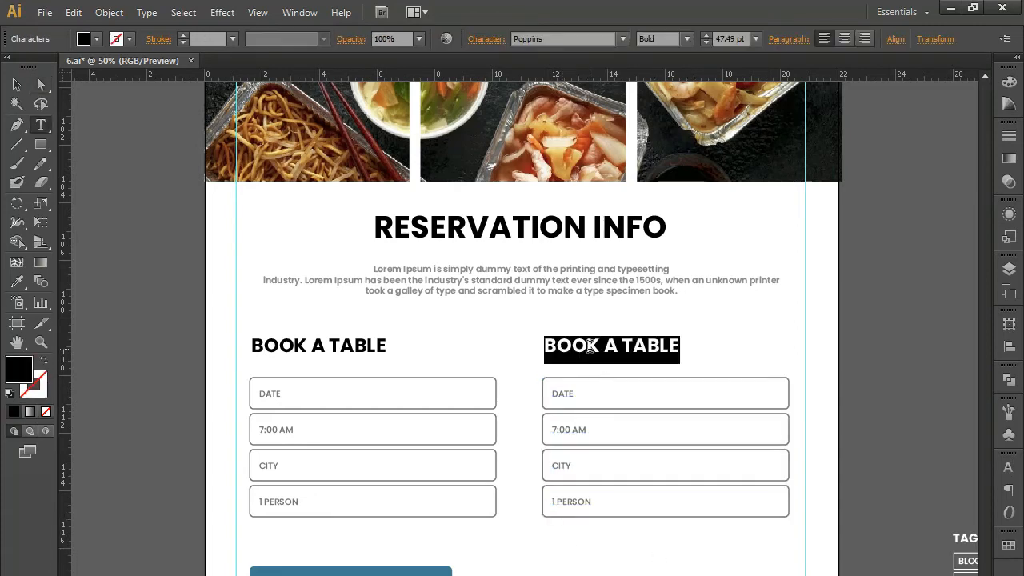
type("CONTA")
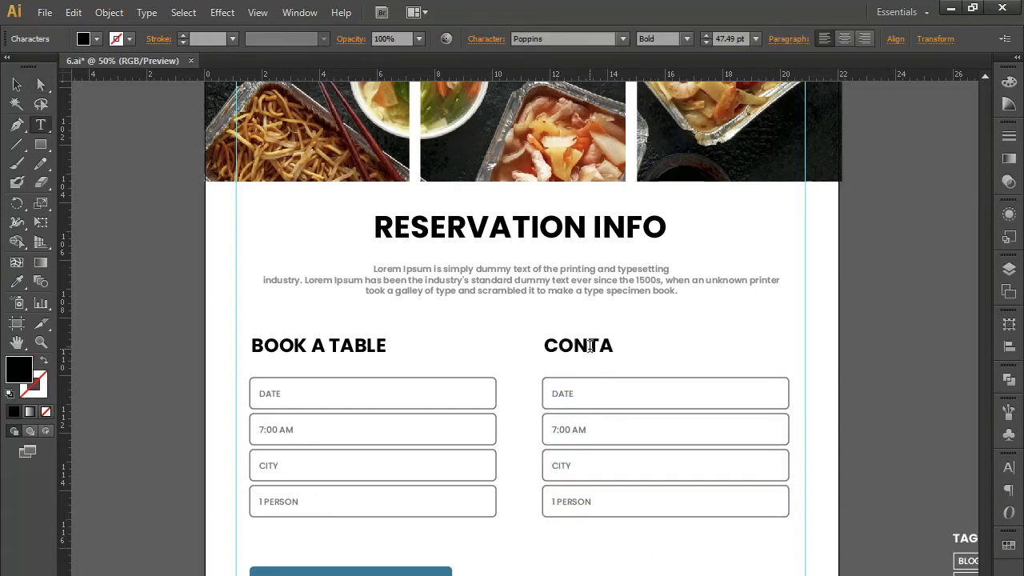
type("CT DETAL")
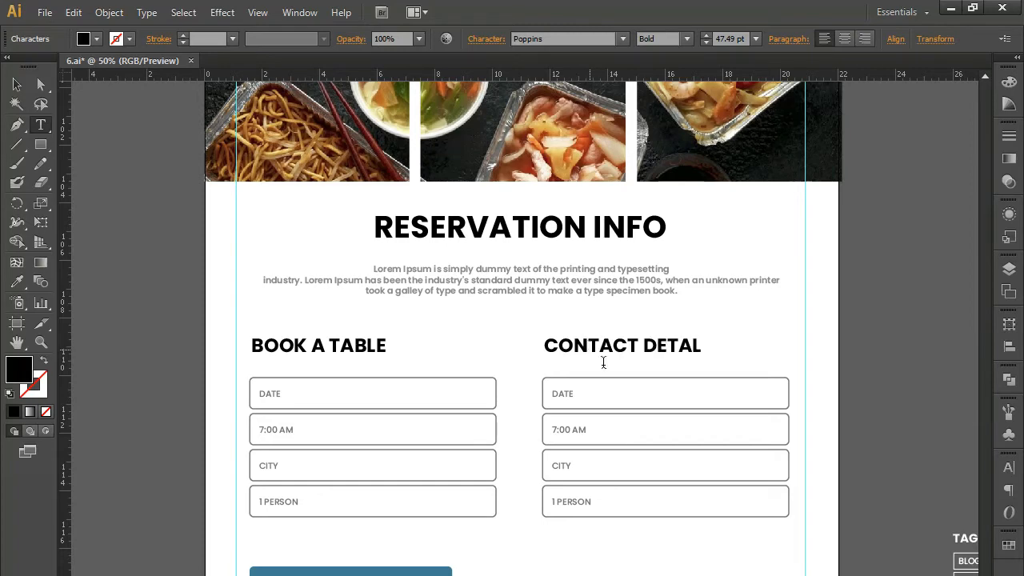
Step: Relabel the second column's four fields as "NAME", "EMAIL", "PHONE" and "MESSAGE"
double_click(569, 392)
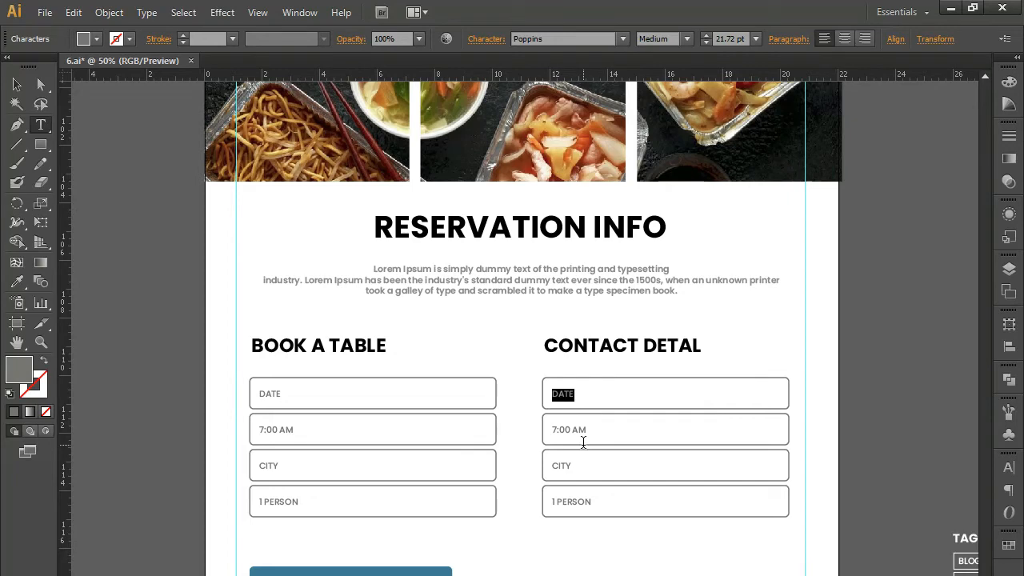
type("NAM")
triple_click(575, 429)
type("EMAIL")
double_click(555, 465)
type("PHON")
triple_click(585, 501)
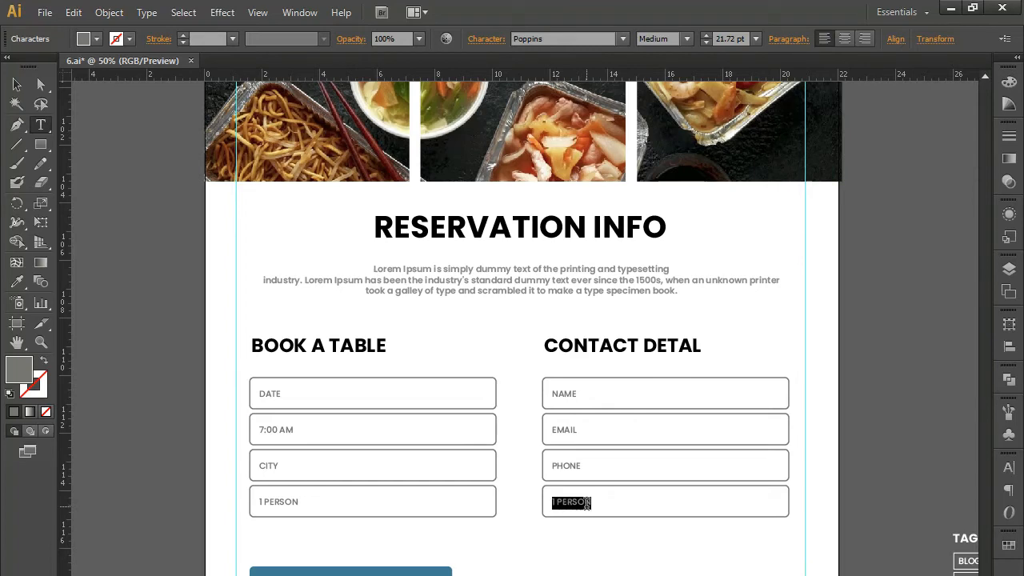
type("MESSAGE")
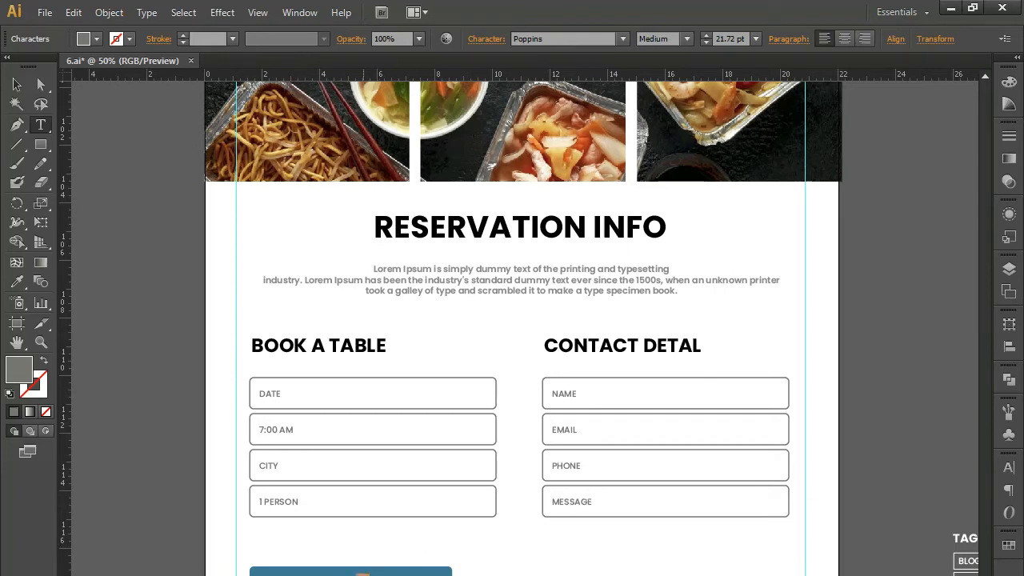
Step: Relabel the blue button below the form columns as "MAKE A RESERVATION" and nudge its shape to the right
triple_click(363, 573)
key("BackSpace")
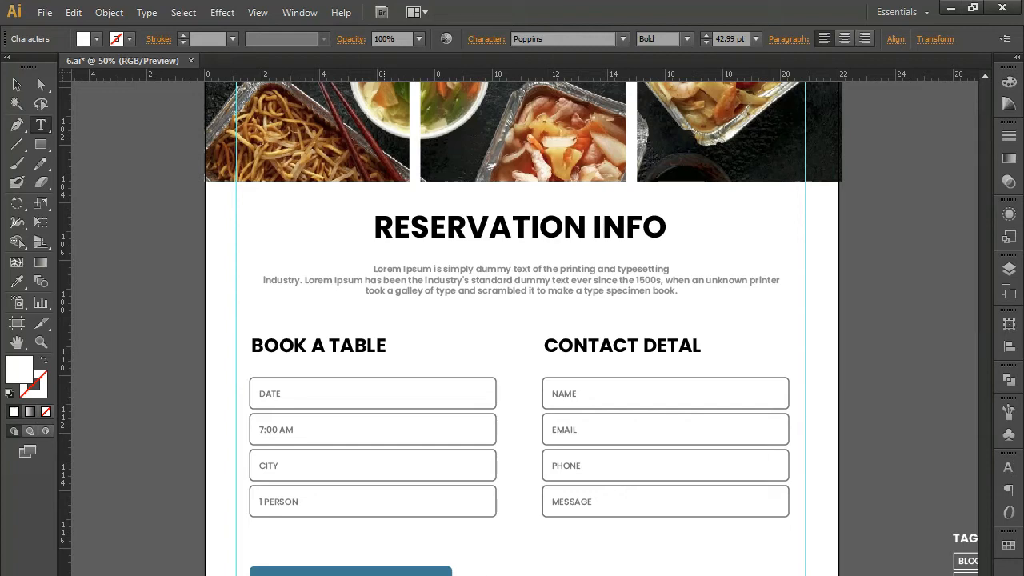
left_click(41, 83)
left_click_drag(429, 542, 553, 575)
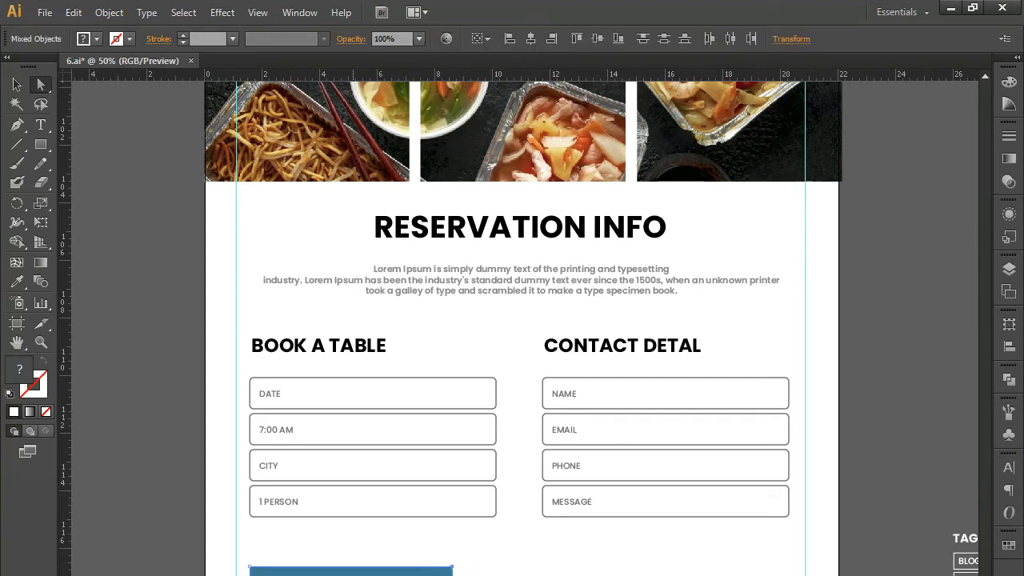
key("shift+Right")
key("shift+Right")
key("shift+Right")
key("shift+Right")
key("shift+Right")
key("shift+Right")
key("shift+Right")
key("shift+Right")
Step: Widen the blue button by shifting its right edge outward to make room for the label
left_click_drag(478, 551, 508, 575)
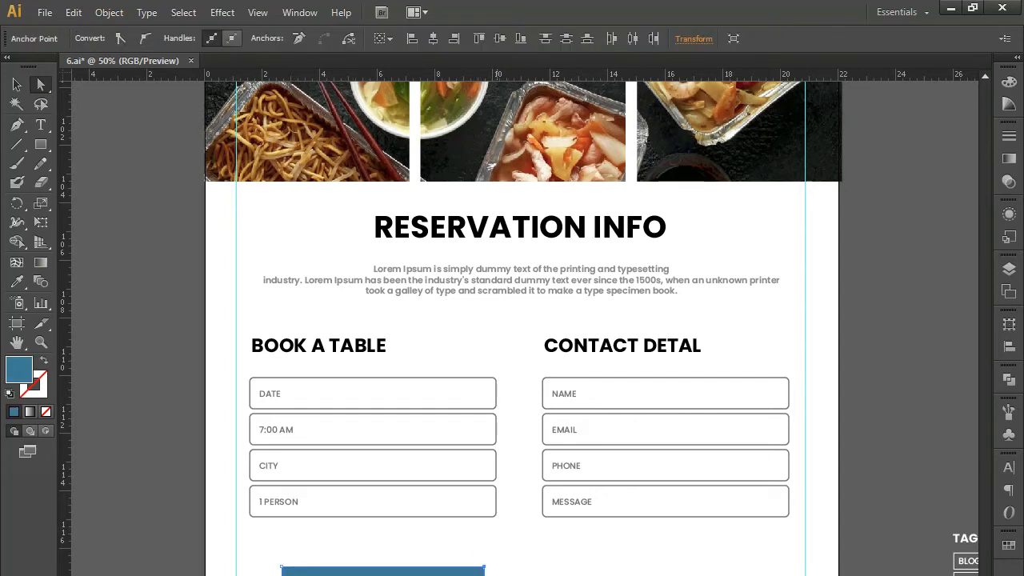
key("shift+Right")
key("shift+Right")
key("shift+Right")
key("shift+Right")
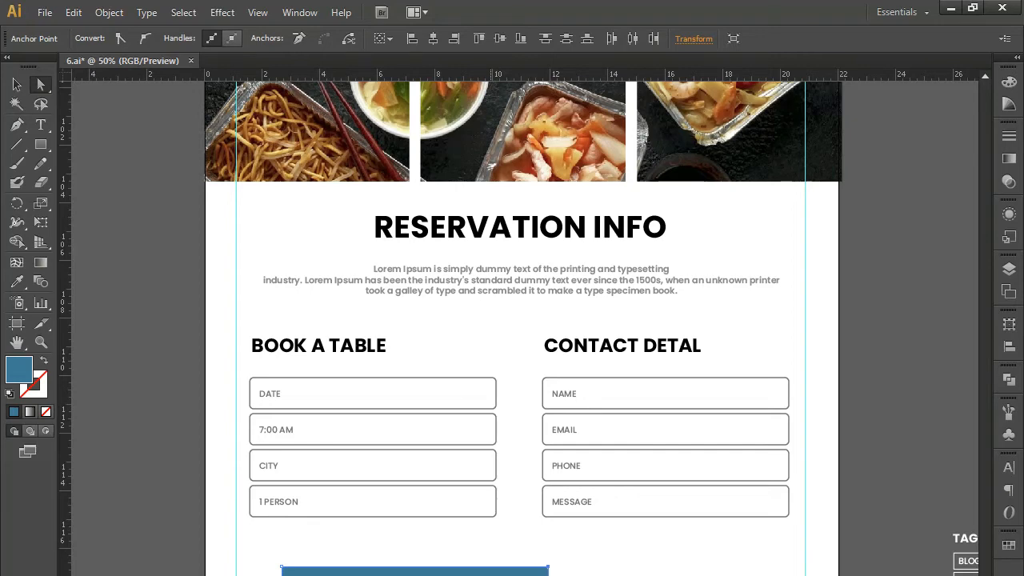
key("t")
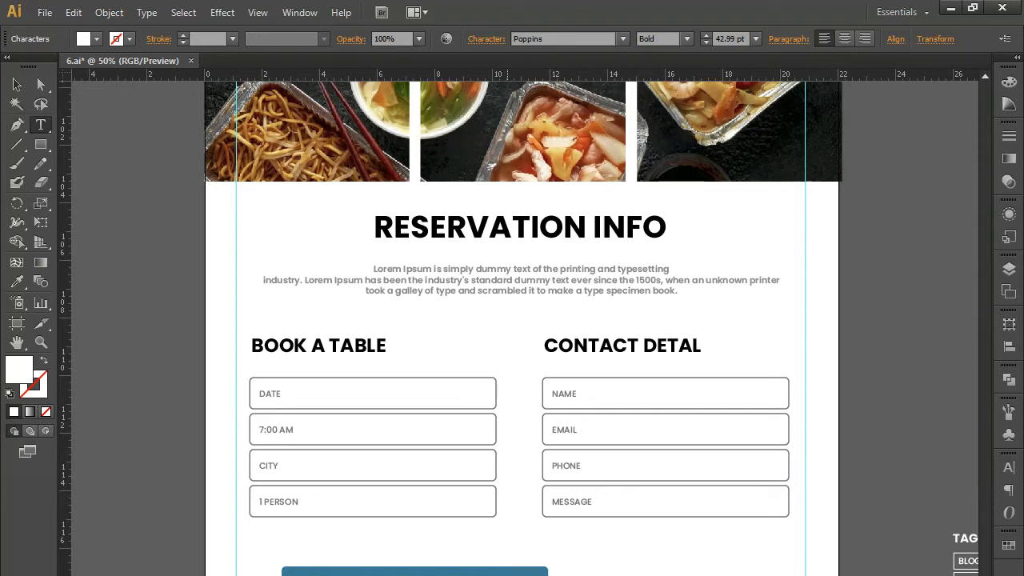
left_click(41, 84)
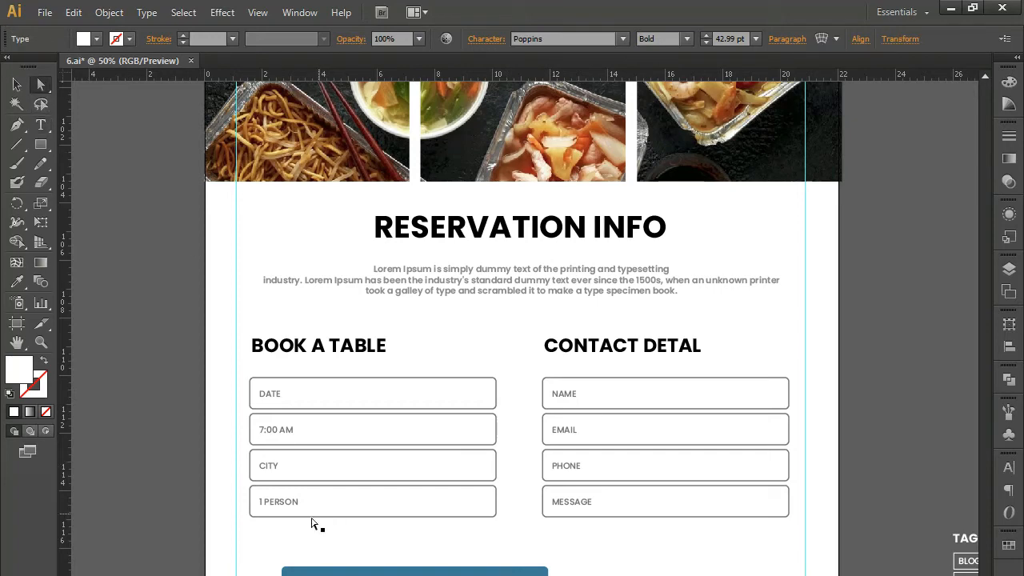
Step: Move the button with its label up to the page centre below the form columns, and centre the label on it
left_click_drag(270, 554, 587, 575)
left_click_drag(438, 574, 523, 566)
left_click(504, 569)
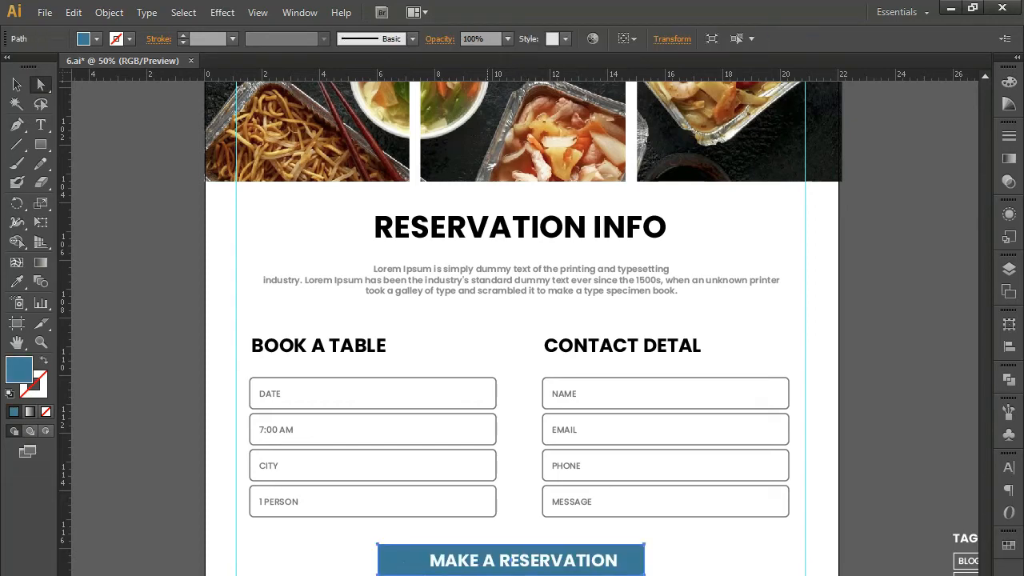
left_click(504, 569)
key("shift+Left")
key("shift+Left")
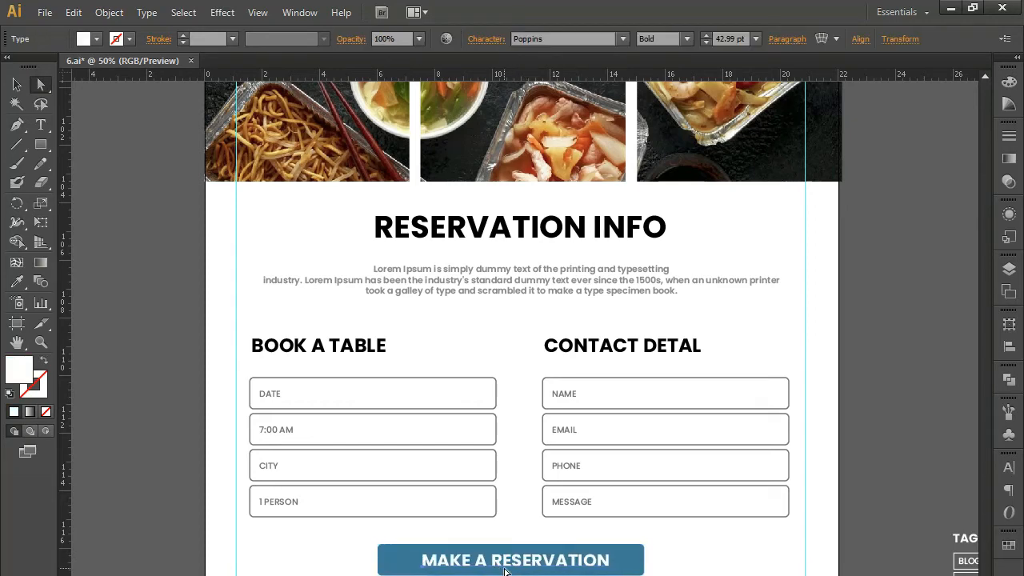
Step: Fill the MAKE A RESERVATION button with black sampled from the RESERVATION INFO heading
left_click(400, 561)
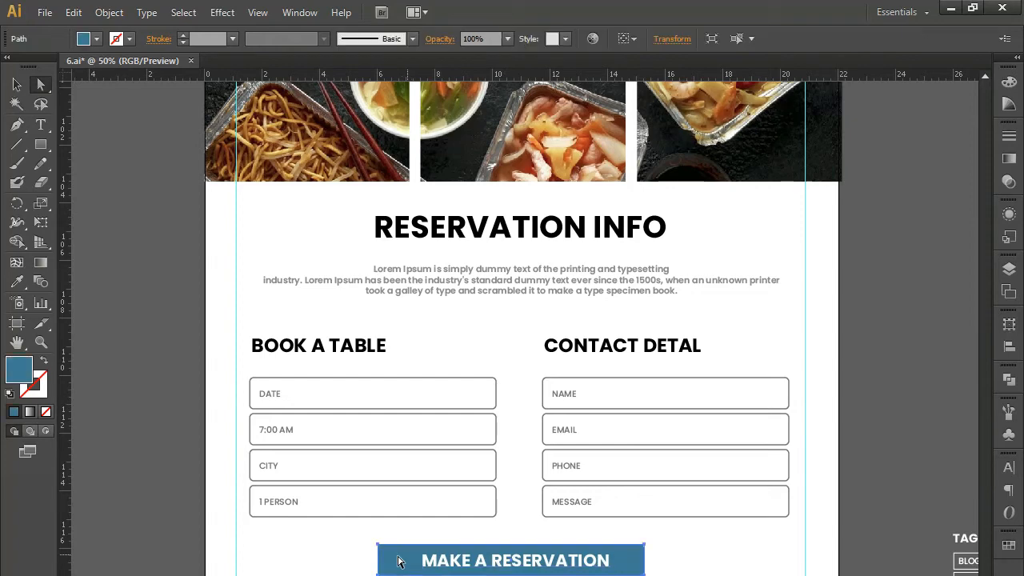
left_click(17, 282)
left_click(430, 227)
left_click(42, 87)
left_click(333, 551)
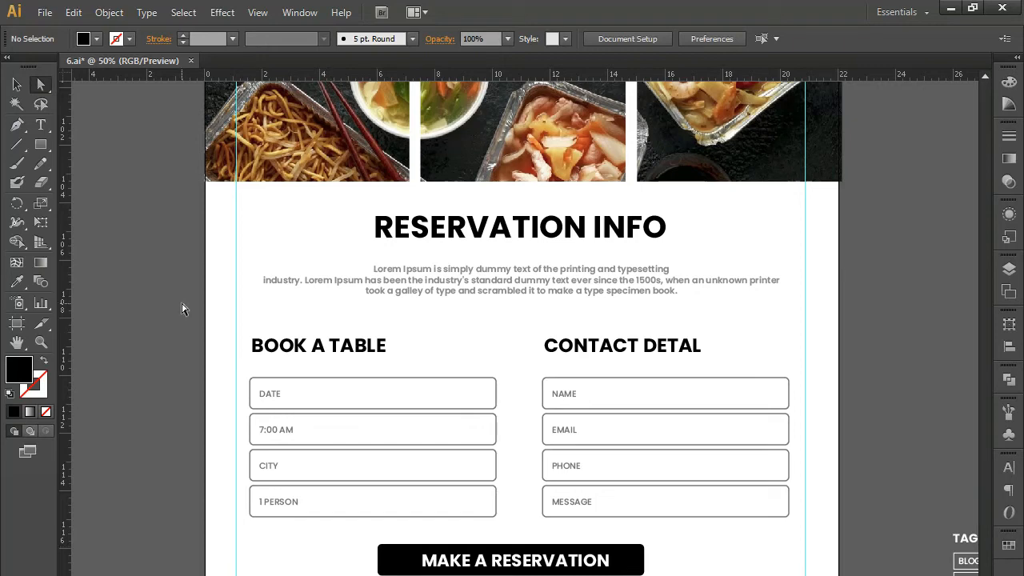
Step: Move the CONTACT INFO text block aside to the right of the page and shift the black Education footer downward
left_click(17, 84)
key("ctrl+minus")
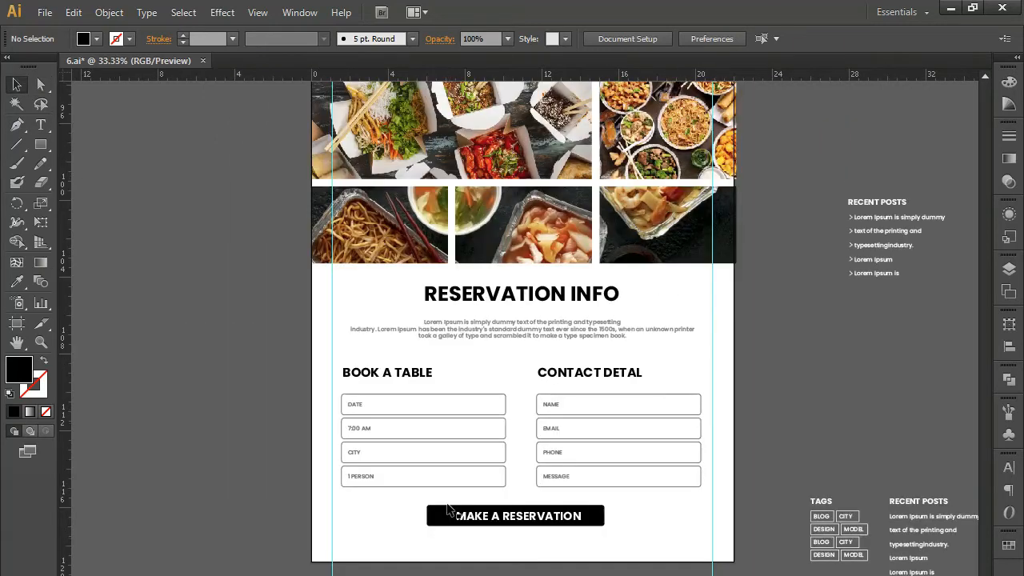
scroll(450, 512, "down", 5)
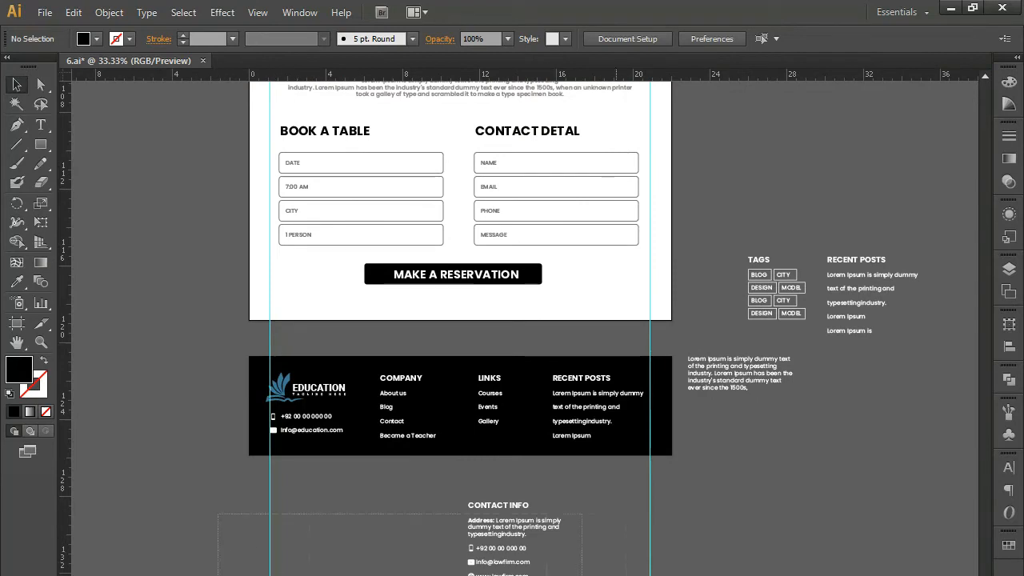
left_click(512, 526)
left_click_drag(704, 541, 914, 527)
left_click_drag(209, 337, 665, 498)
left_click_drag(485, 384, 484, 470)
Step: Extend the artboard's bottom edge down to just above the black footer
left_click(17, 323)
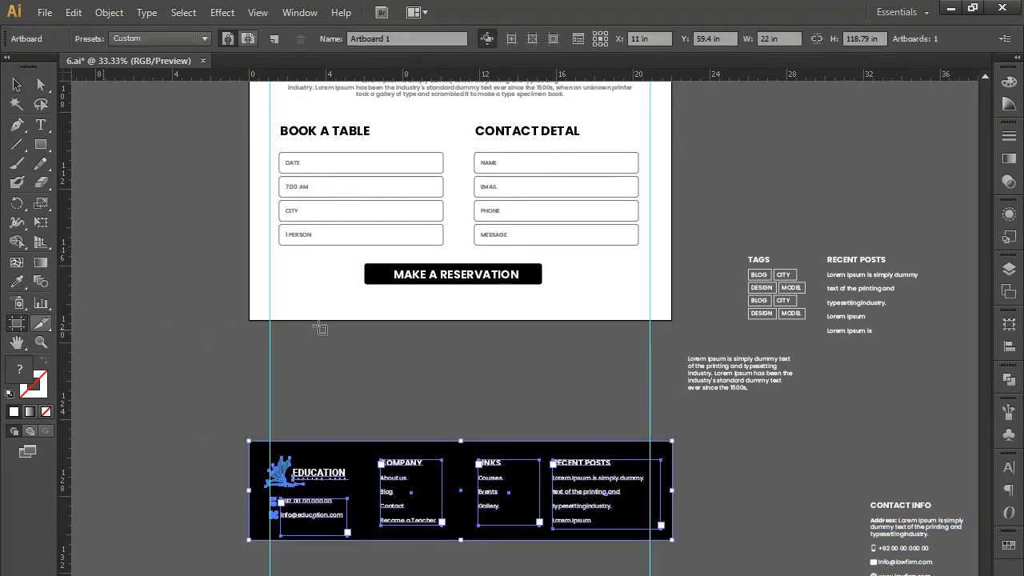
left_click_drag(461, 321, 461, 426)
left_click(17, 84)
Step: Move the black footer with its logo and all text columns further down below the artboard
left_click_drag(313, 387, 313, 237)
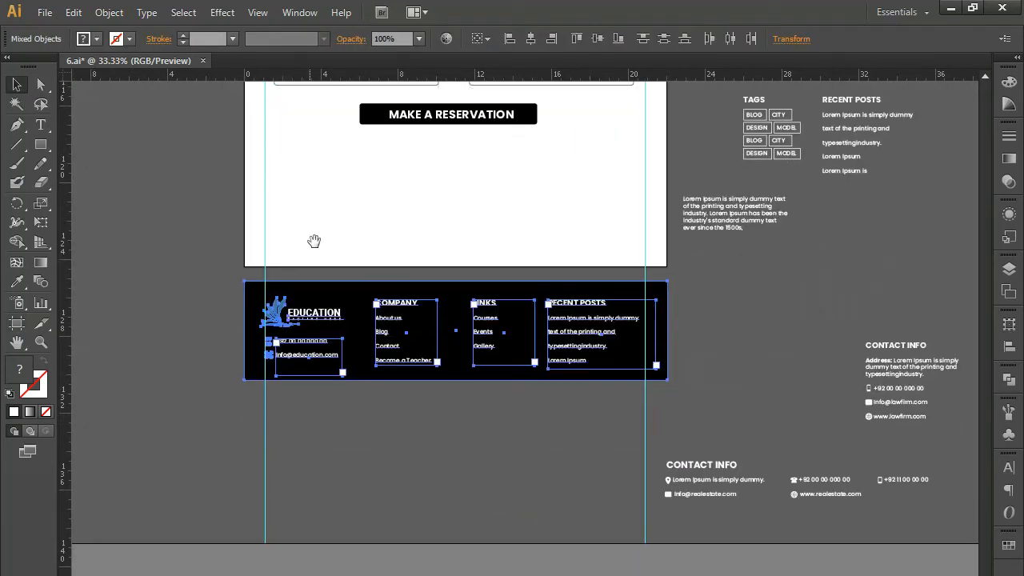
left_click(197, 281)
left_click_drag(221, 282, 713, 408)
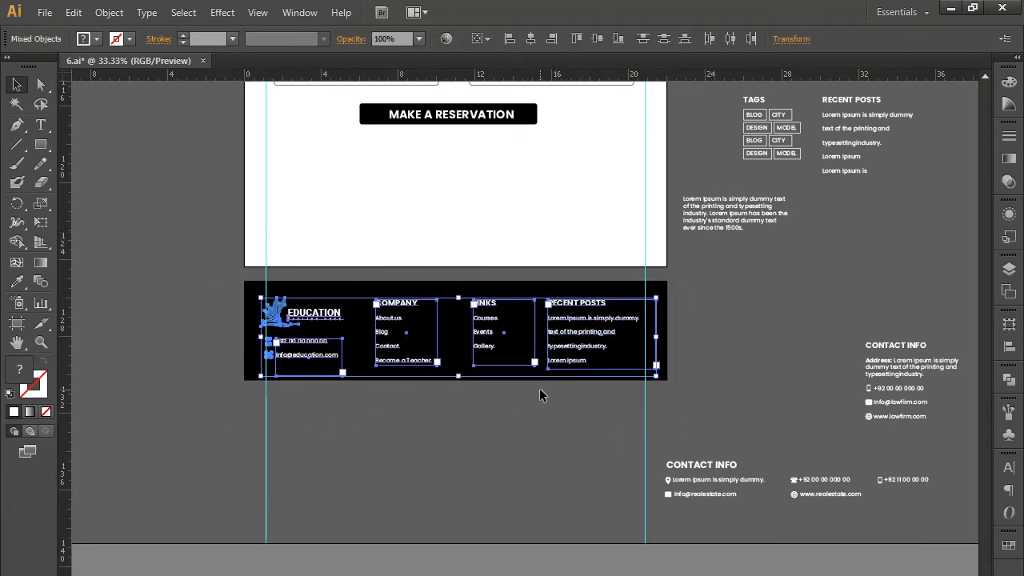
left_click(524, 420)
left_click_drag(228, 304, 726, 406)
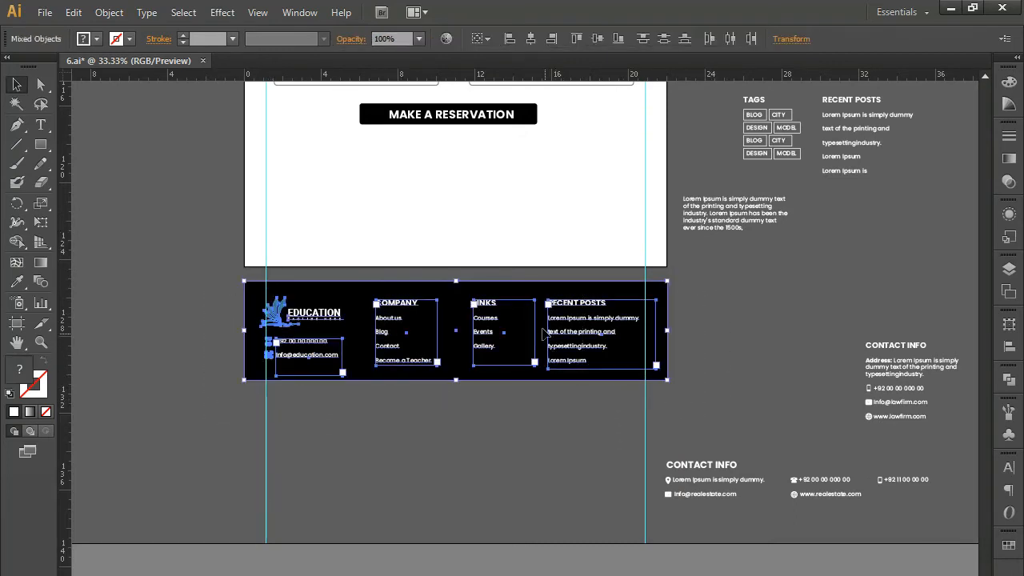
left_click_drag(540, 312, 536, 361)
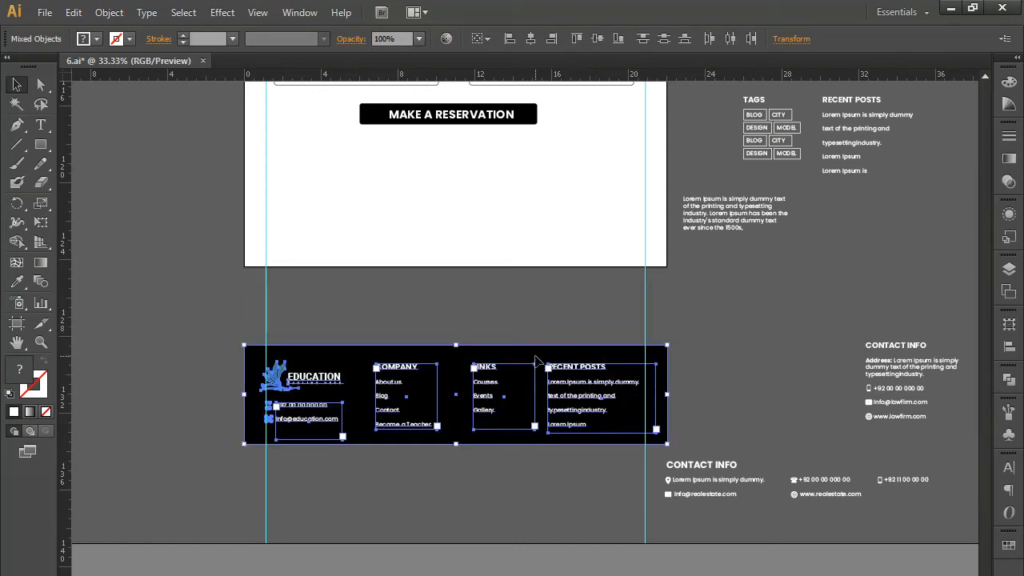
left_click(538, 498)
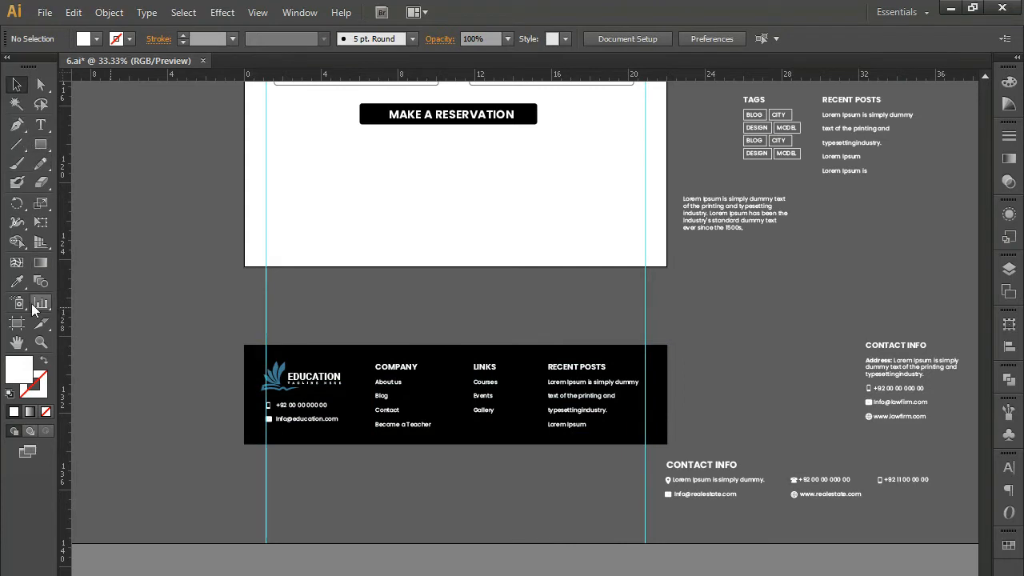
Step: Extend the artboard's bottom edge again, down closer to the lowered footer
left_click(17, 322)
left_click_drag(453, 266, 454, 306)
left_click(17, 84)
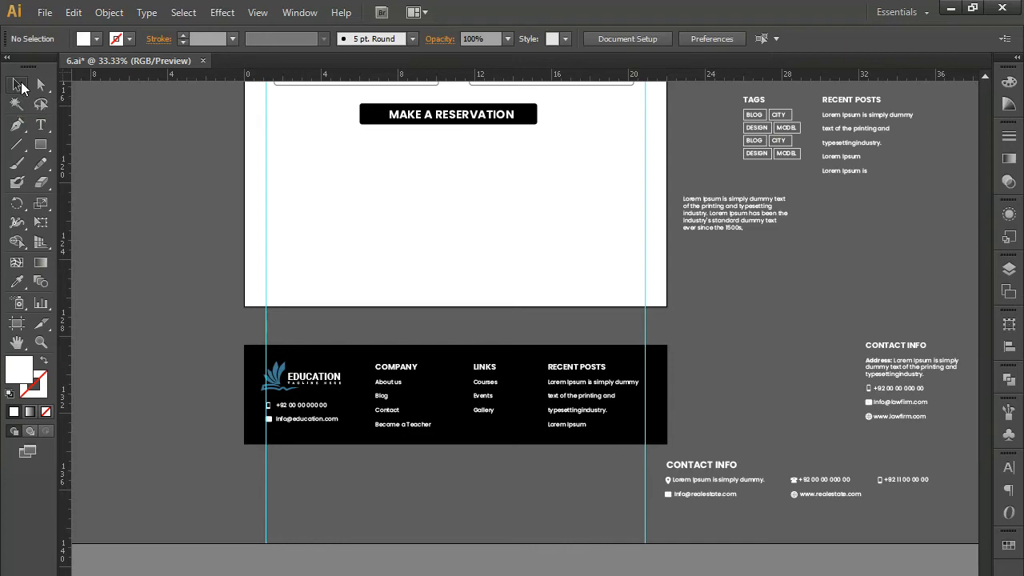
Step: Copy the OUR GALLERY banner from higher up the page to just below the MAKE A RESERVATION button
key("space")
left_click_drag(493, 260, 485, 434)
left_click_drag(479, 209, 476, 429)
left_click_drag(454, 364, 449, 566)
left_click_drag(431, 162, 428, 331)
key("ctrl+minus")
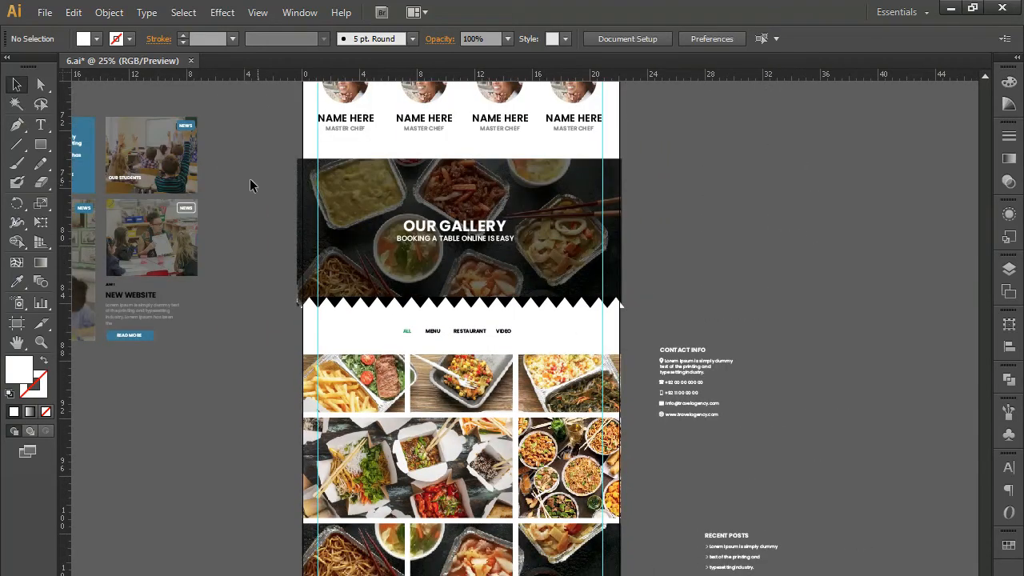
left_click_drag(249, 177, 557, 310)
key("space")
left_click_drag(477, 247, 461, 494)
key("space")
left_click_drag(447, 531, 517, 467)
key("ctrl+=")
key("ctrl+=")
key("space")
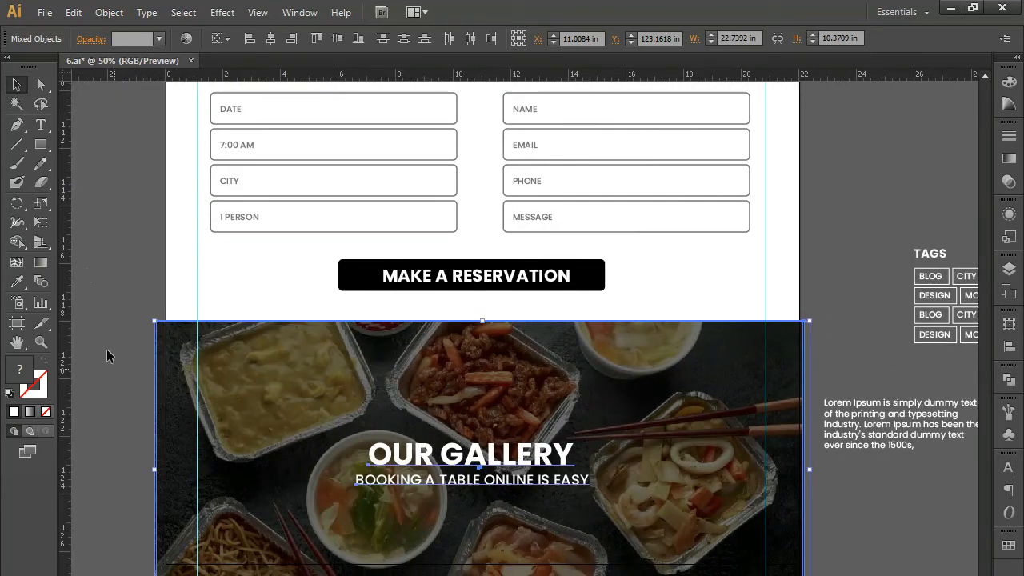
Step: Shorten the copied banner by moving its image and overlay's top edge down
left_click(41, 84)
left_click_drag(120, 314, 849, 344)
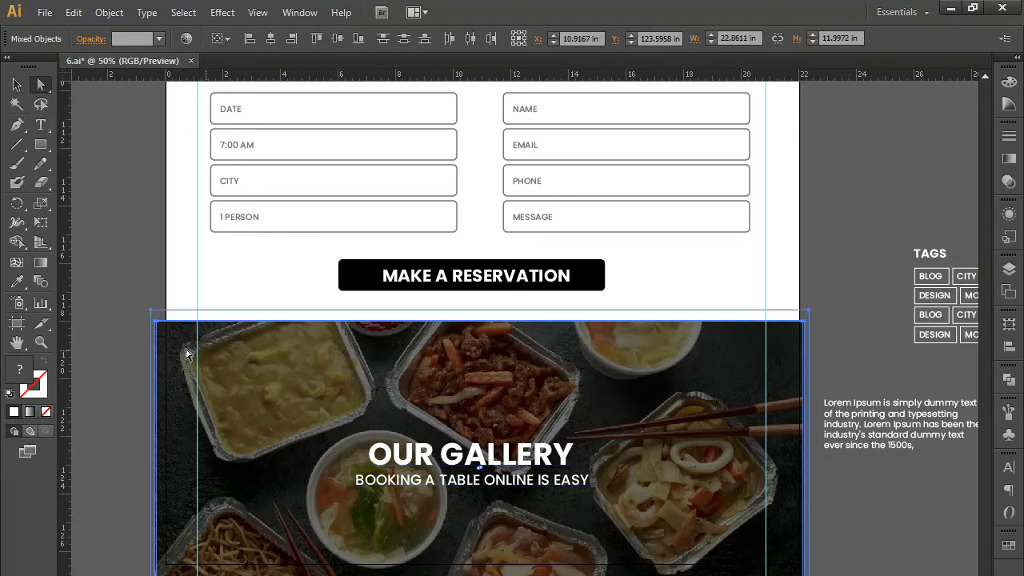
left_click_drag(435, 334, 437, 458)
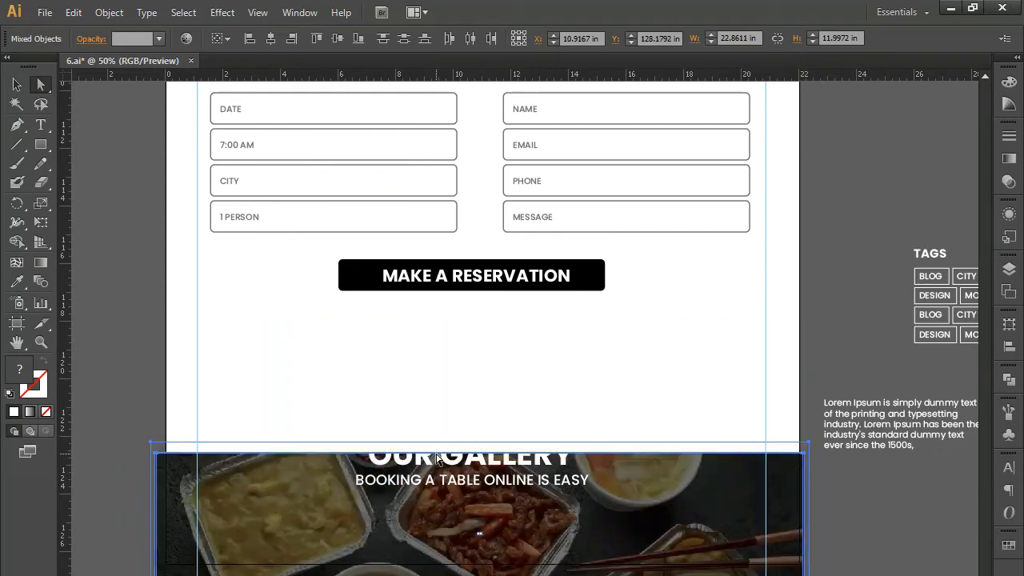
left_click(112, 400)
key("v")
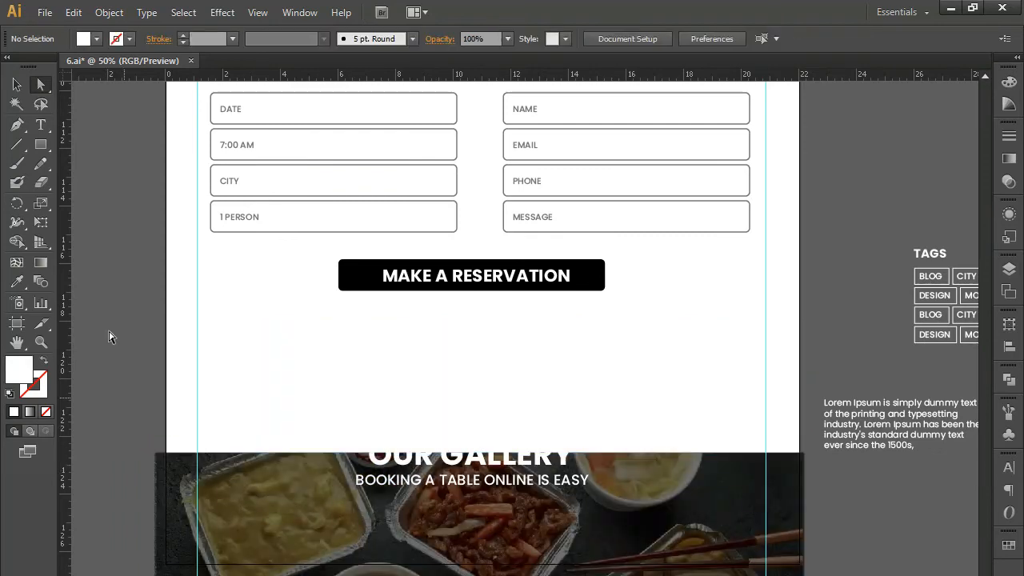
Step: Move the shortened banner image and its zigzag edge up behind the OUR GALLERY text so the text sits within it
left_click_drag(160, 396, 230, 575)
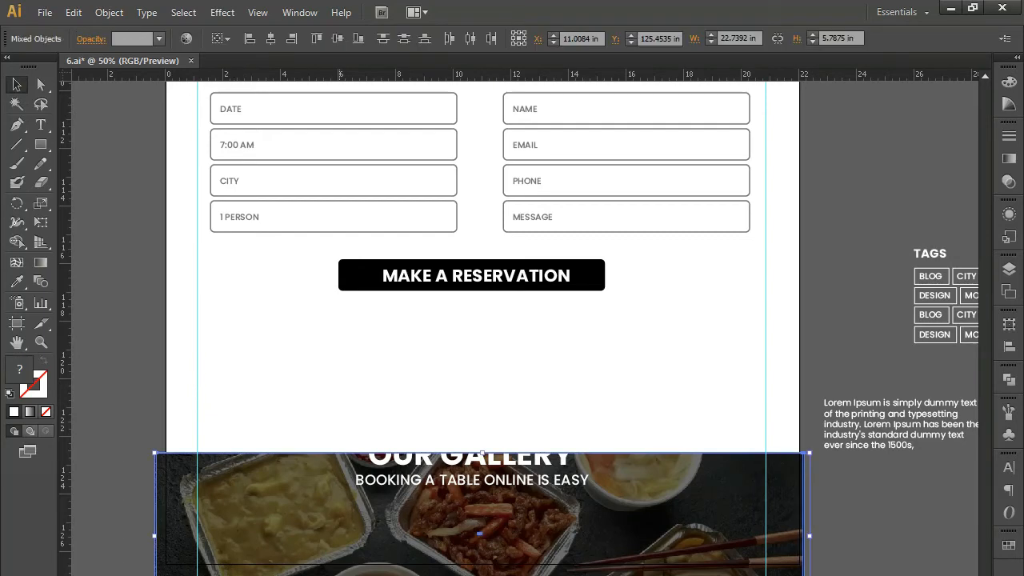
left_click_drag(339, 575, 341, 564)
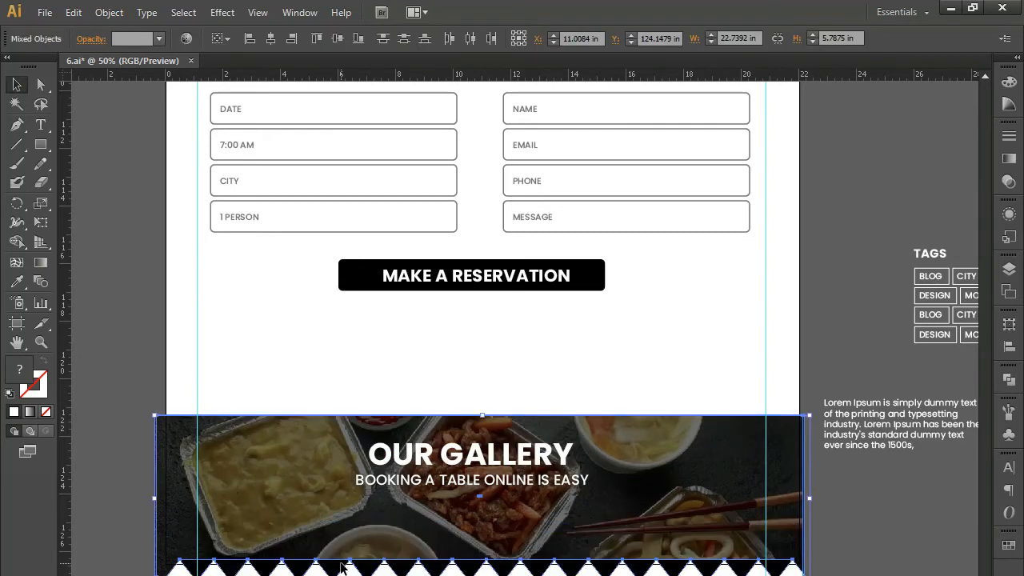
key("shift+Up")
key("shift+Up")
key("shift+Up")
key("shift+Up")
key("shift+Up")
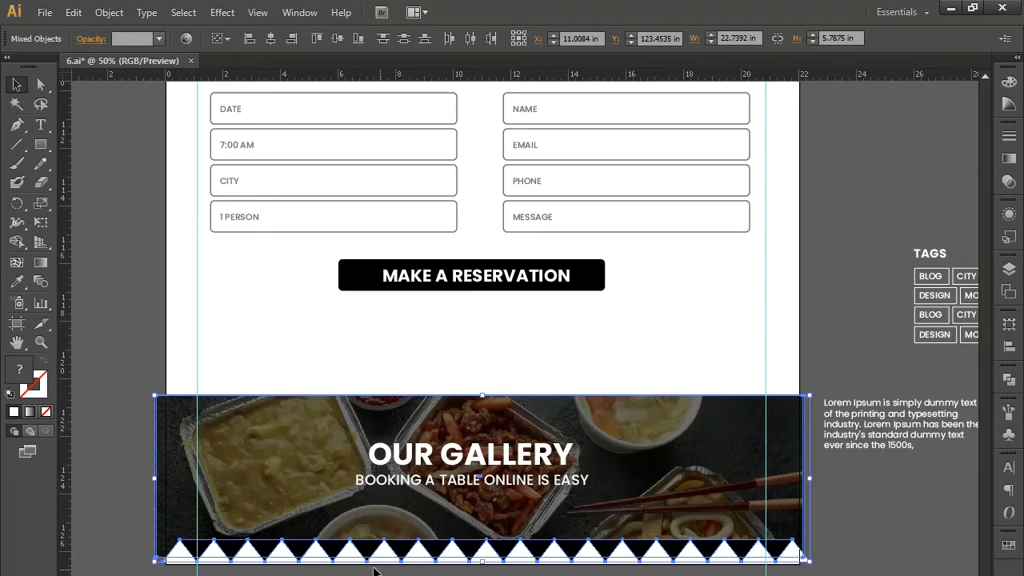
key("Up")
key("Up")
key("Up")
key("Up")
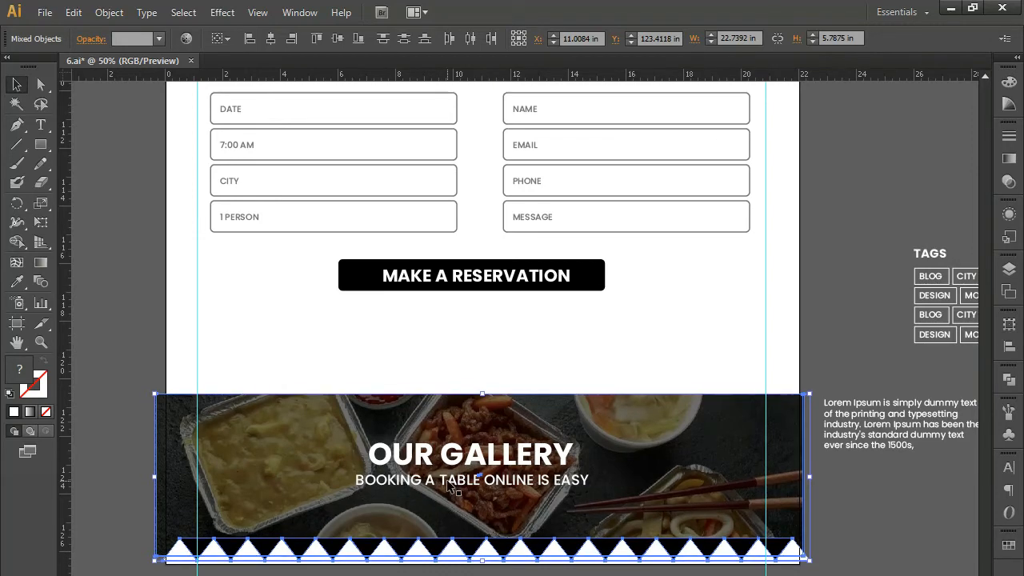
Step: Move the shortened banner with its texts and zigzag edge up toward the MAKE A RESERVATION button, leaving the footer in place
left_click(426, 573)
left_click_drag(369, 354, 524, 574)
left_click_drag(534, 528, 534, 475)
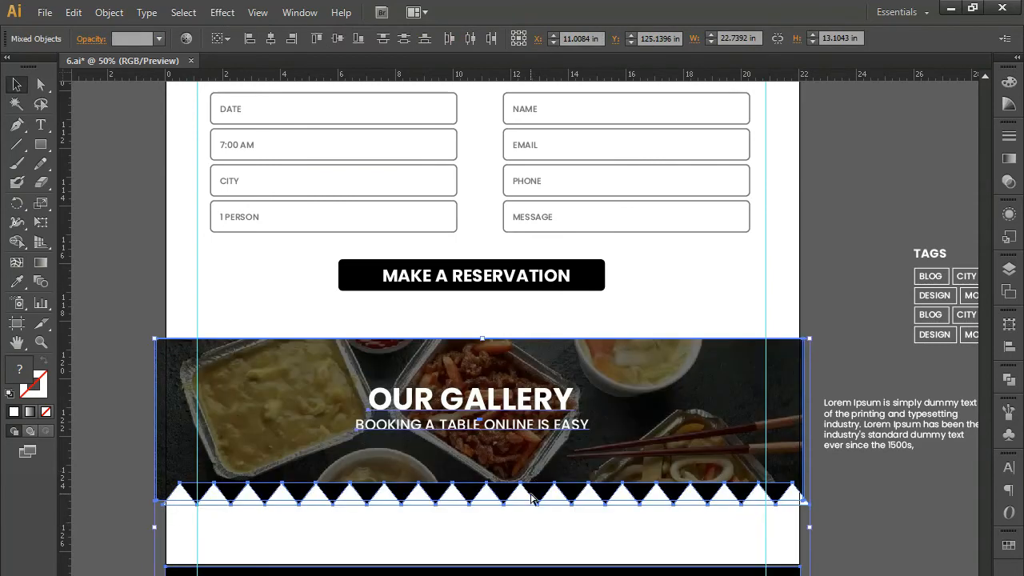
key("ctrl+z")
left_click(350, 571, "shift")
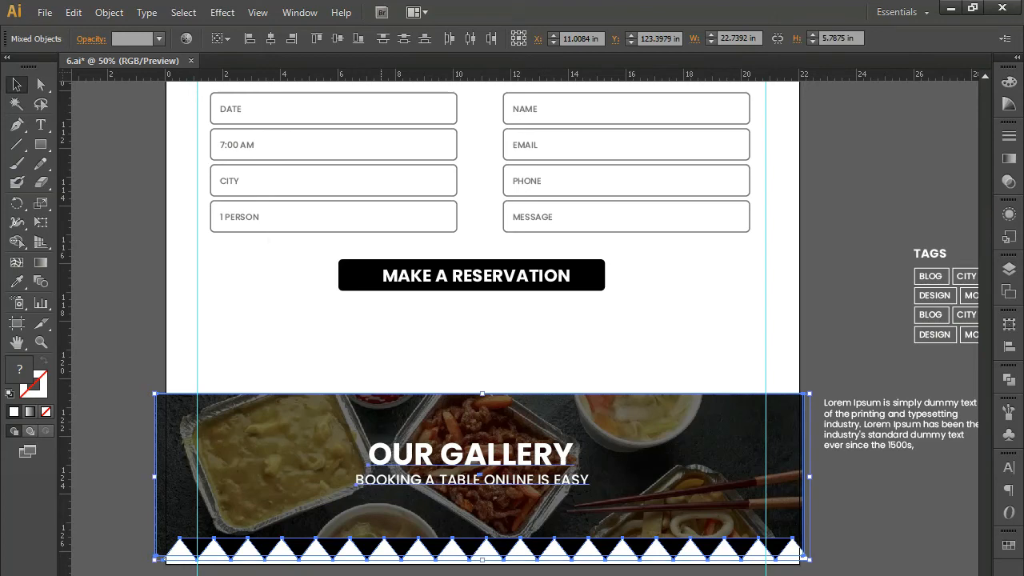
key("shift+Up")
key("shift+Up")
key("shift+Up")
key("shift+Up")
key("shift+Up")
key("shift+Up")
key("shift+Up")
key("shift+Up")
key("shift+Up")
key("shift+Up")
key("shift+Up")
key("shift+Up")
key("shift+Up")
key("shift+Up")
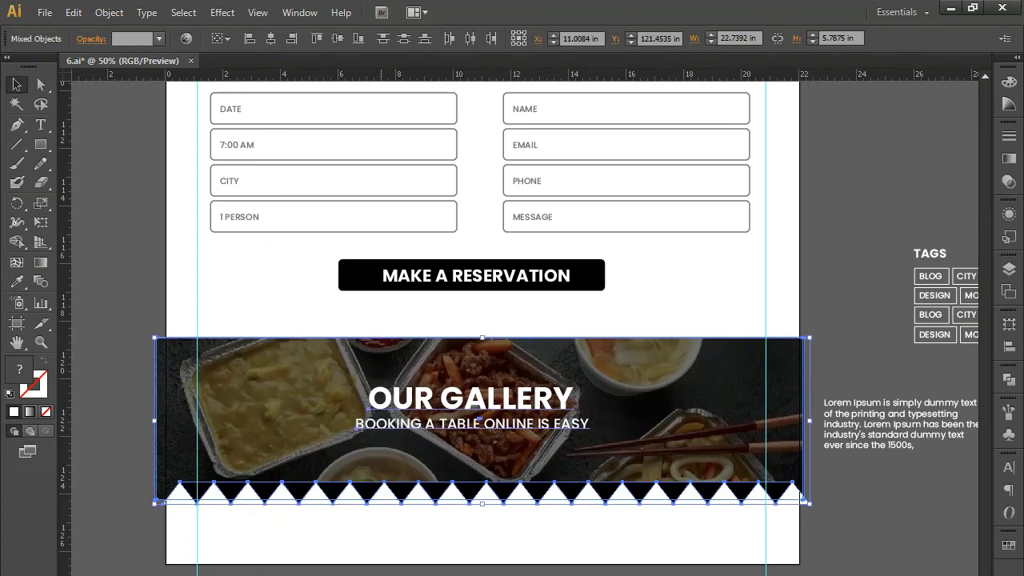
key("shift+Up")
key("shift+Up")
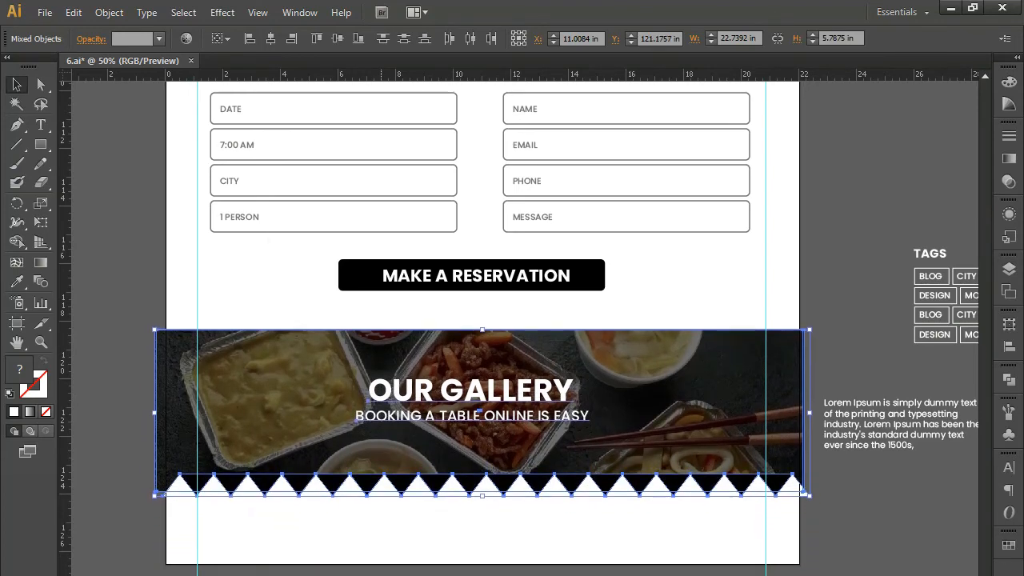
left_click(379, 563)
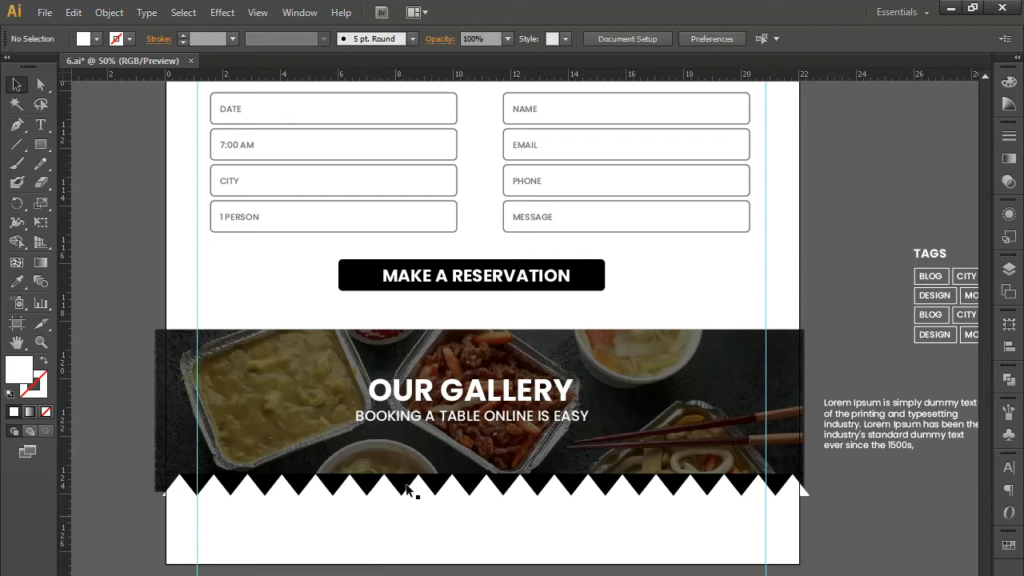
Step: Change the copied banner's OUR GALLERY heading to OUR CONTACTS
left_click(41, 84)
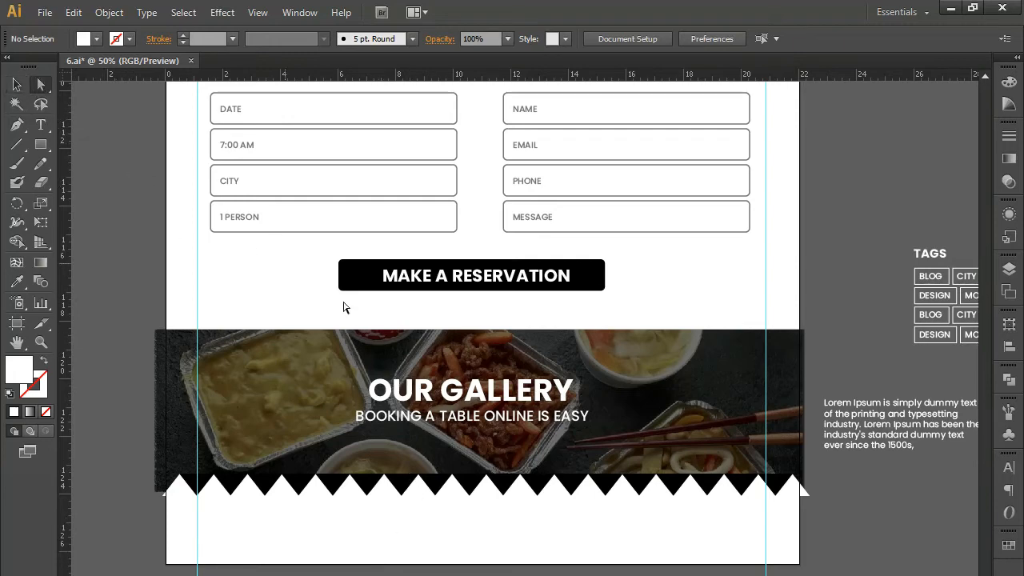
double_click(412, 392)
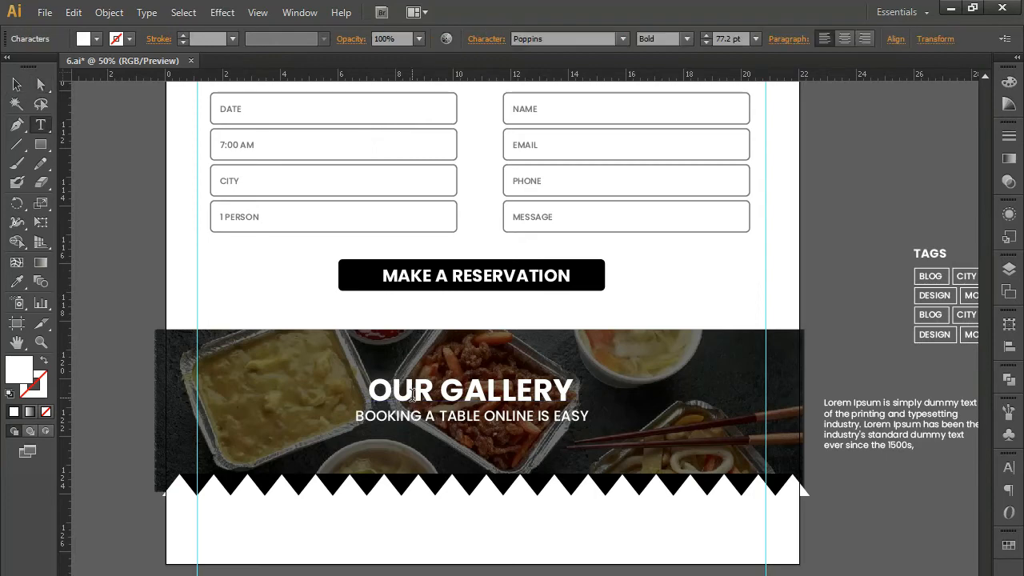
left_click_drag(445, 391, 575, 390)
type("CO")
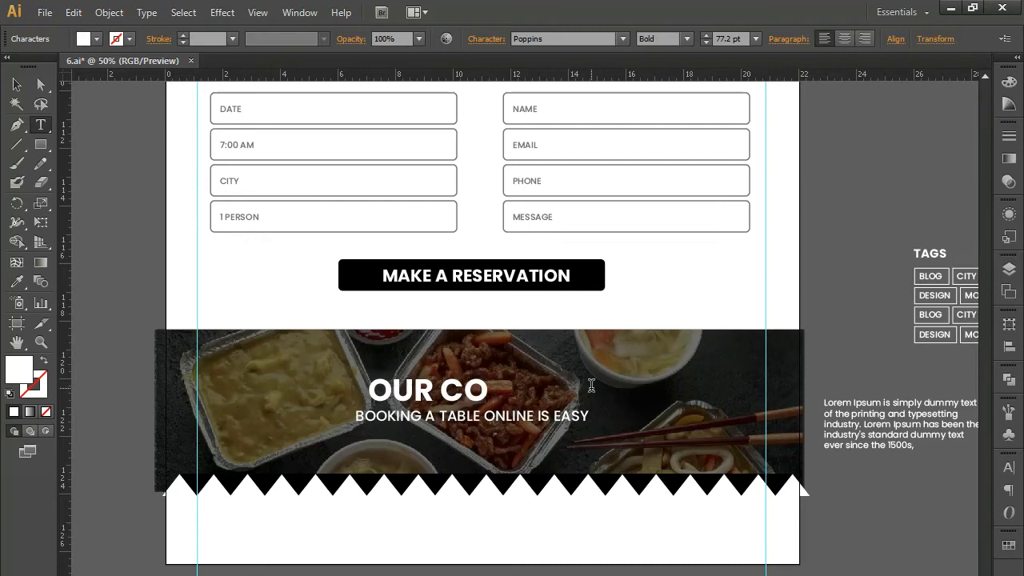
type("NTAC")
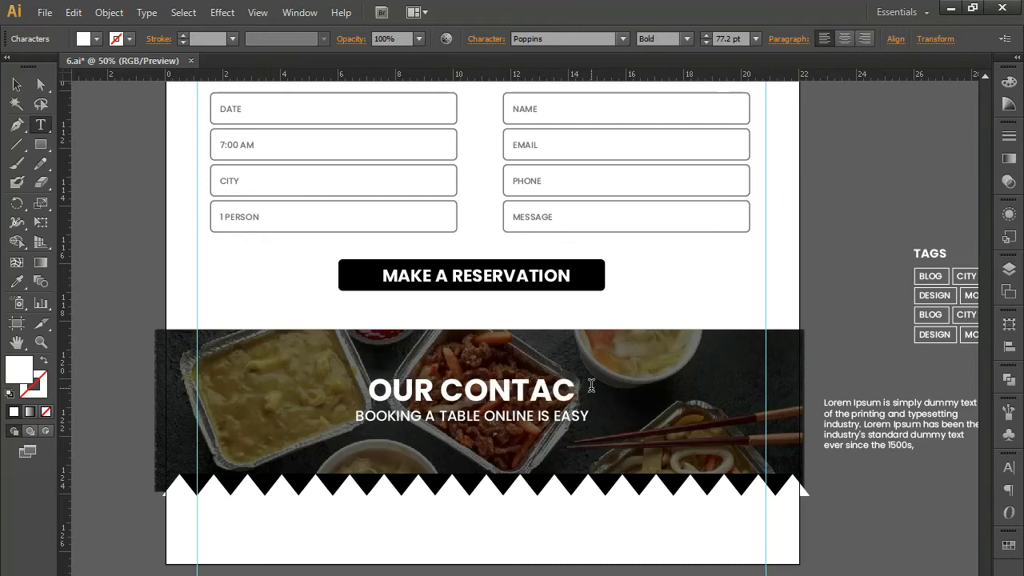
type("TS")
Step: Replace the subtitle under the OUR CONTACTS heading with WERE TO FIND US
left_click_drag(439, 409, 468, 416)
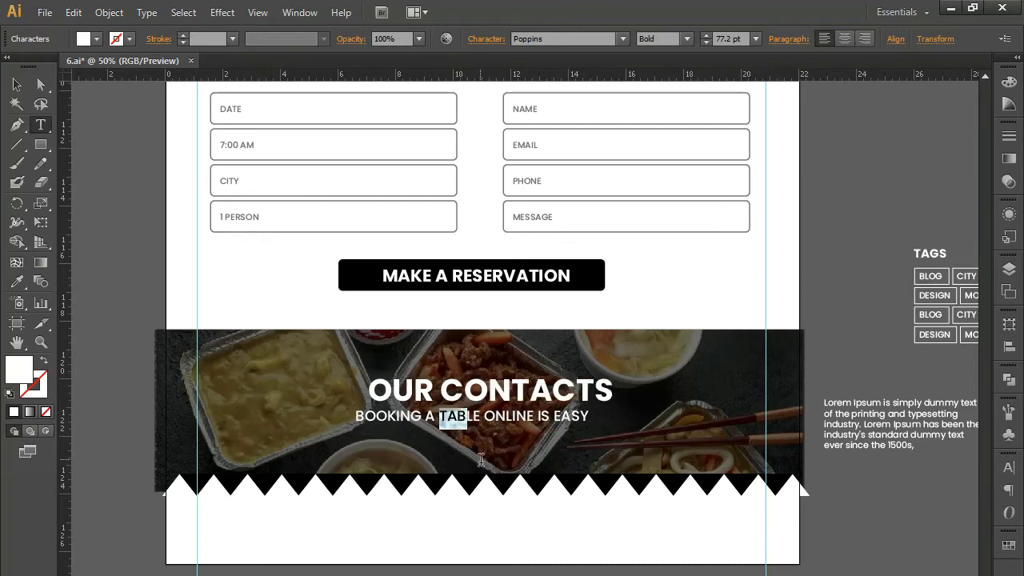
key("ctrl+a")
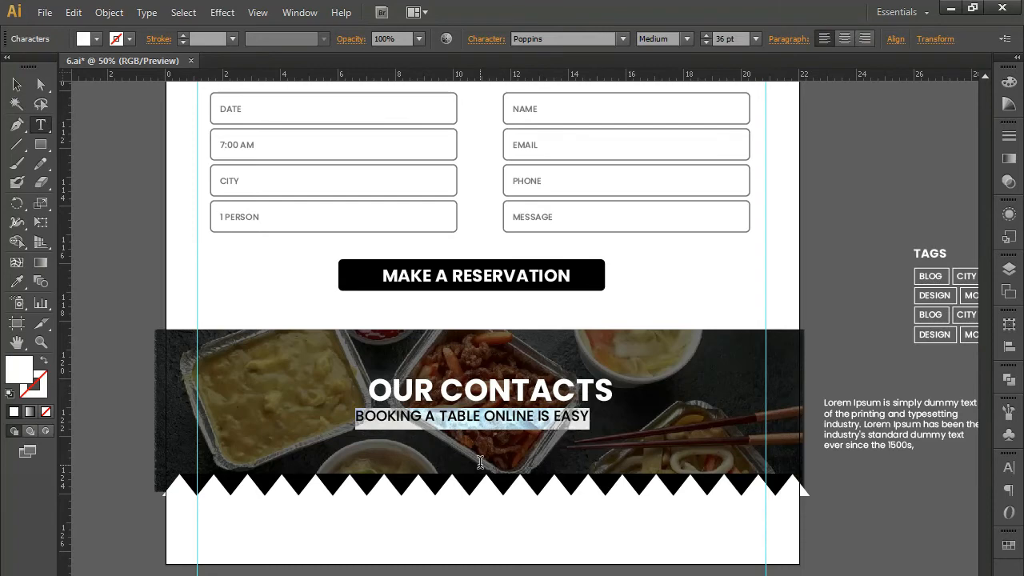
type("WERE TI")
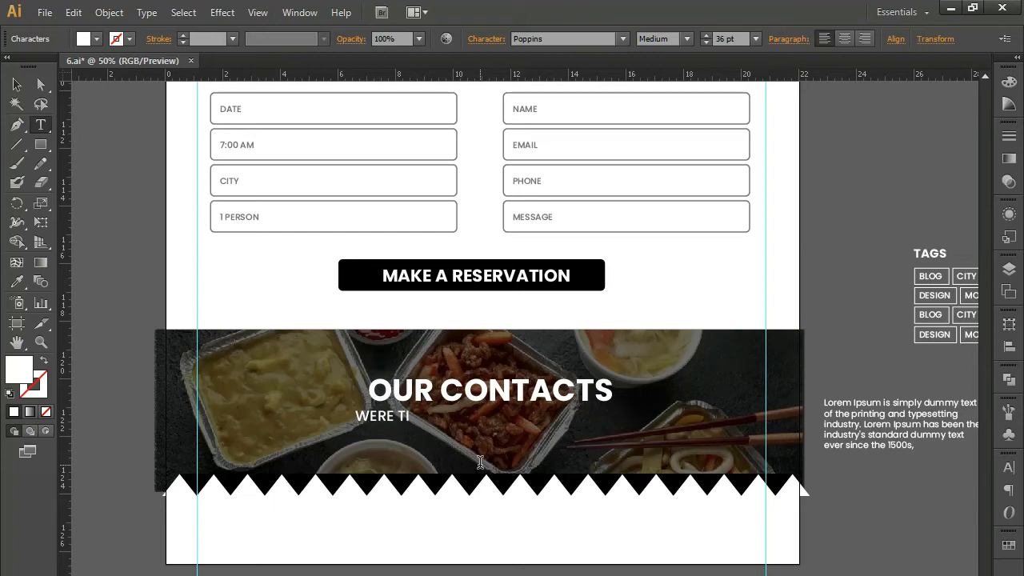
type(" FU")
key("BackSpace")
key("BackSpace")
key("BackSpace")
key("BackSpace")
type("O F")
key("BackSpace")
type("IND US")
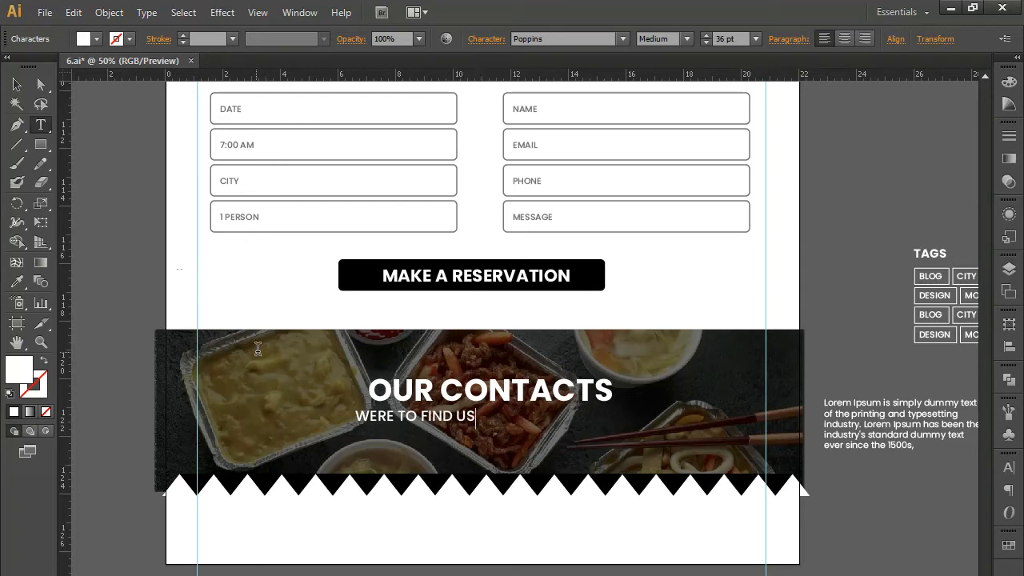
Step: Centre the WERE TO FIND US subtitle under the OUR CONTACTS heading and shift both texts slightly down within the banner
left_click(16, 86)
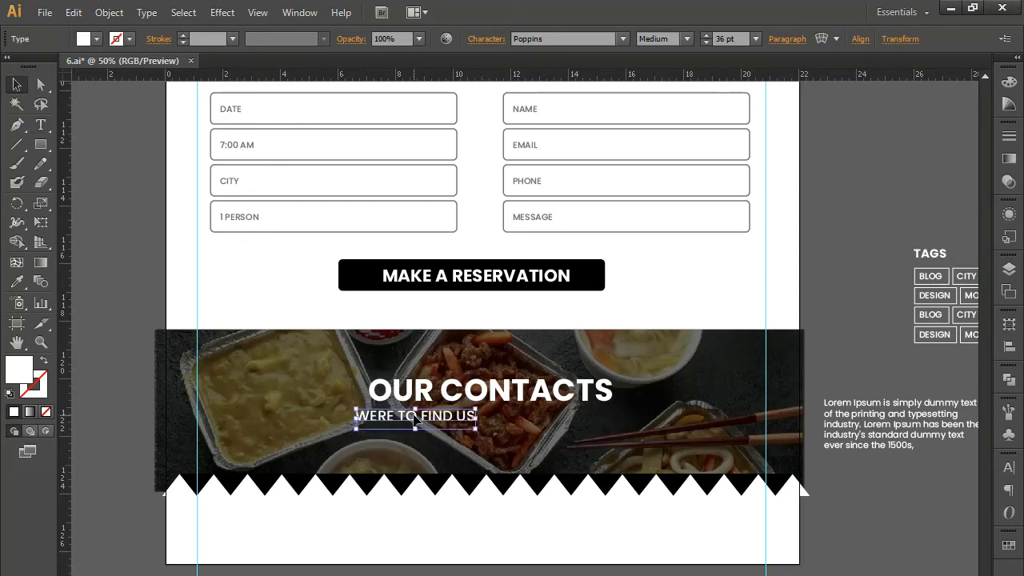
left_click_drag(417, 420, 482, 422)
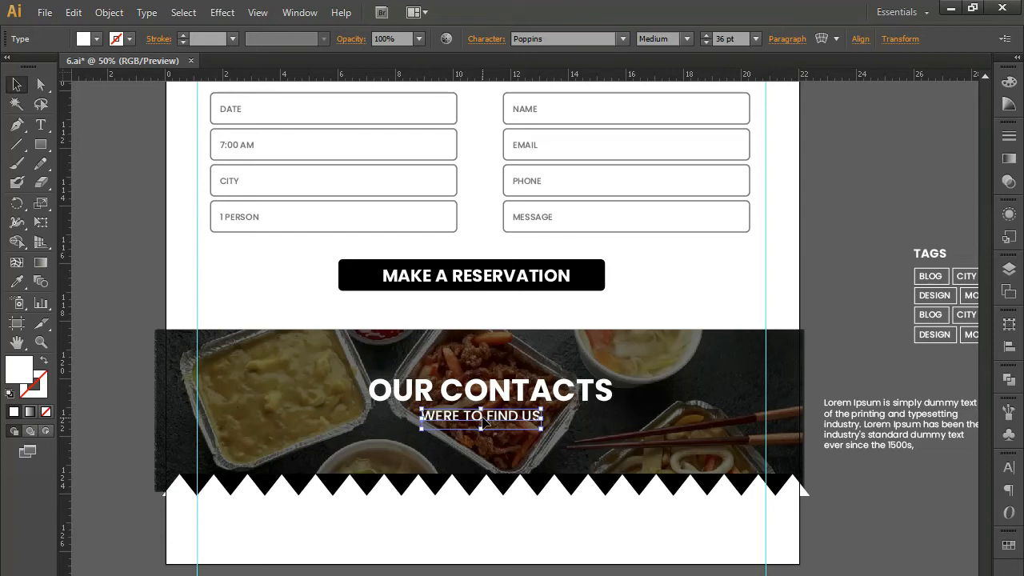
left_click(547, 396, "shift")
left_click_drag(547, 396, 547, 403)
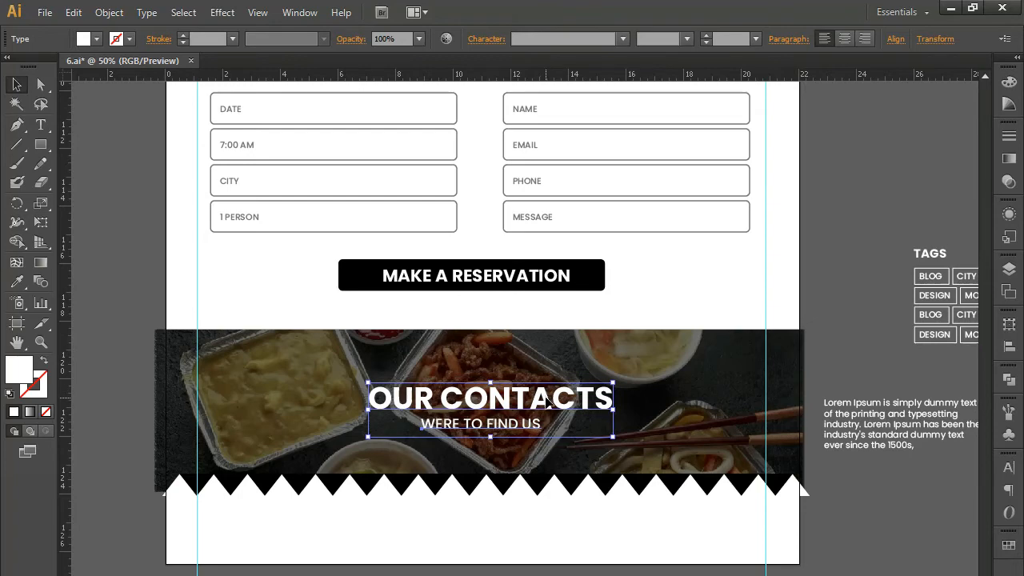
Step: Extend the artboard's bottom edge down to about the middle of the black footer
left_click(422, 565)
left_click_drag(422, 565, 454, 343)
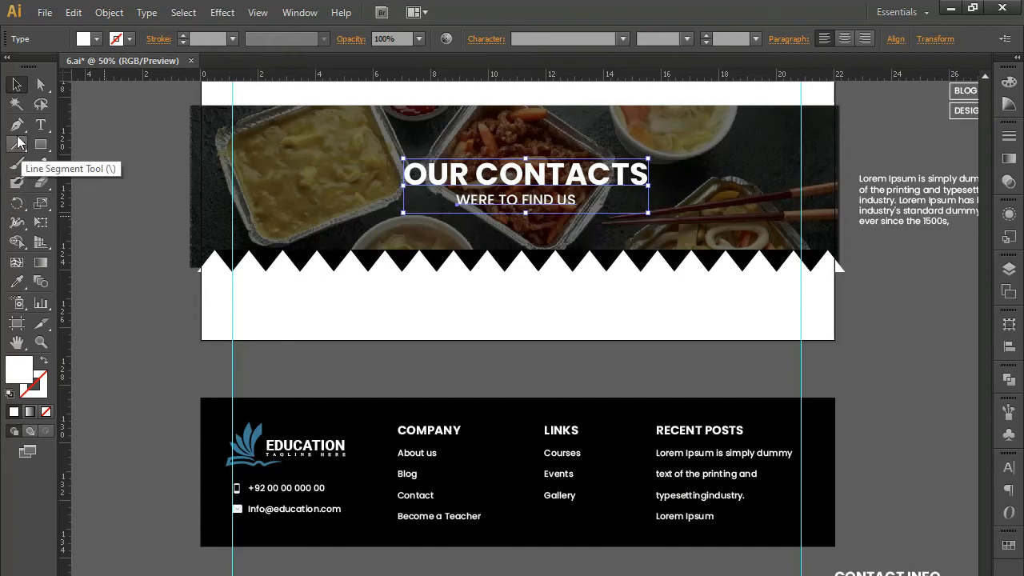
left_click(17, 322)
left_click_drag(516, 340, 517, 478)
left_click(17, 84)
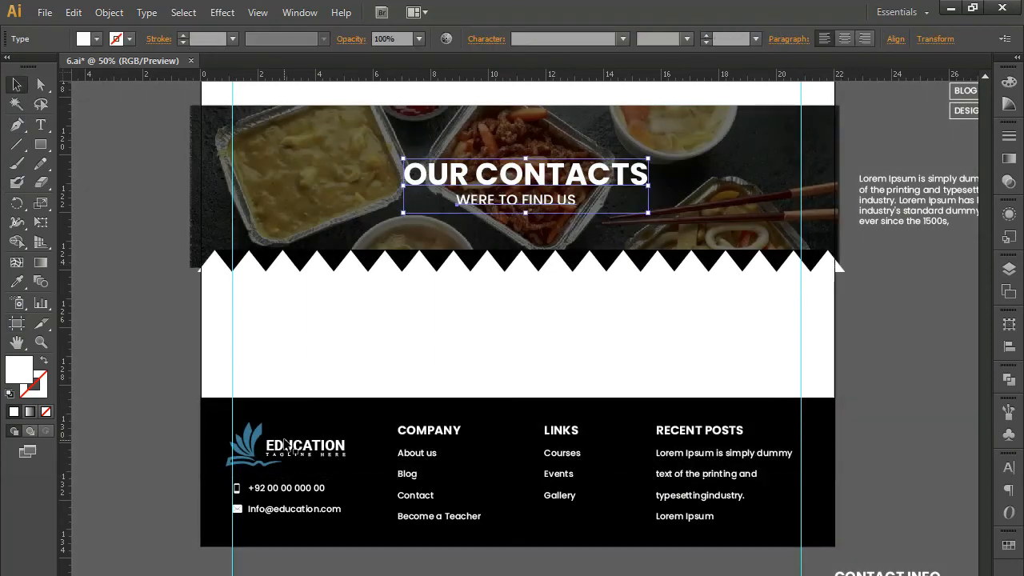
Step: Delete the EDUCATION logo from the footer and group its remaining contact details and text columns without the black background
left_click(284, 439)
key("Delete")
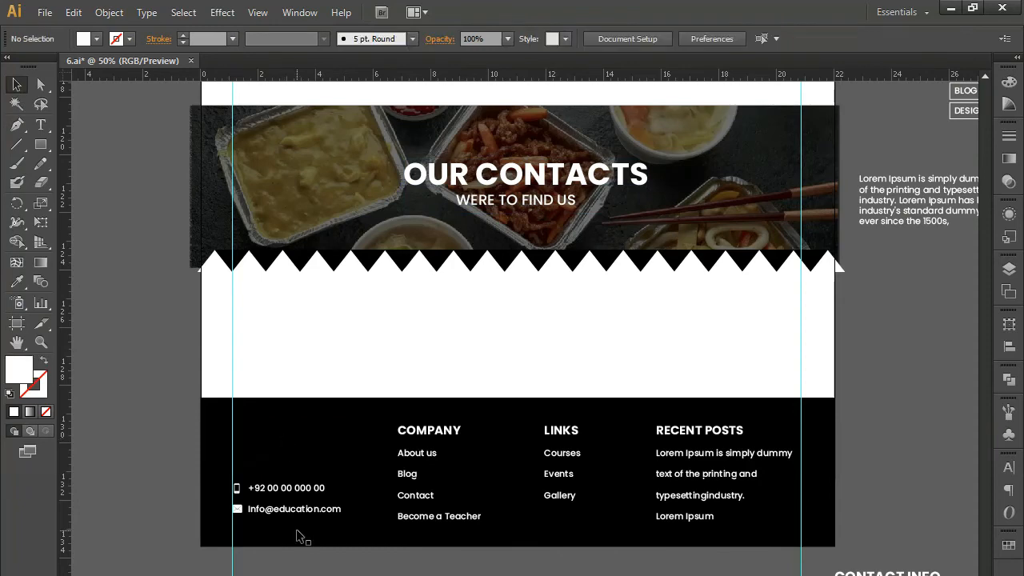
left_click(273, 489)
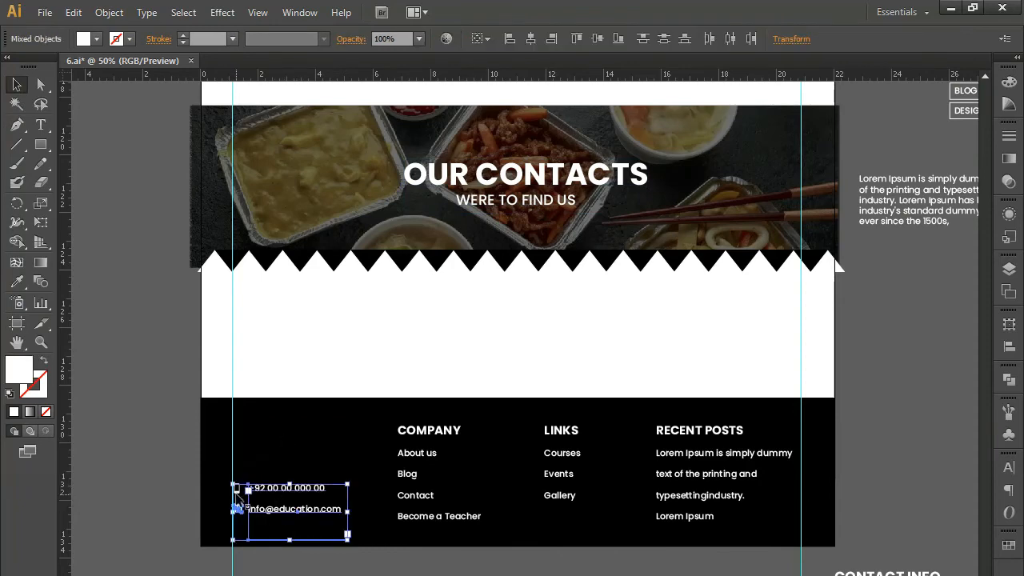
left_click_drag(171, 420, 780, 534)
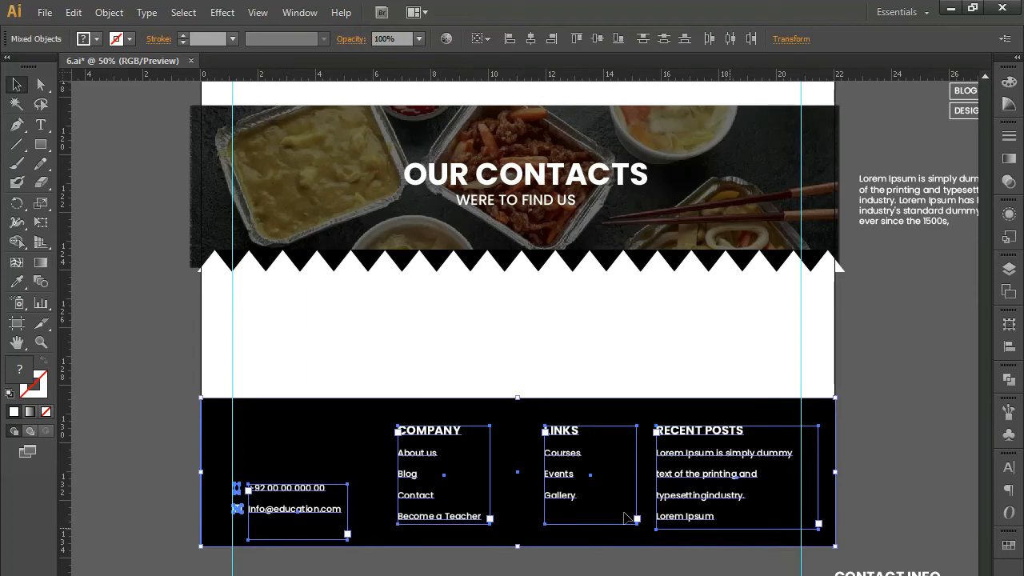
left_click(333, 461, "shift")
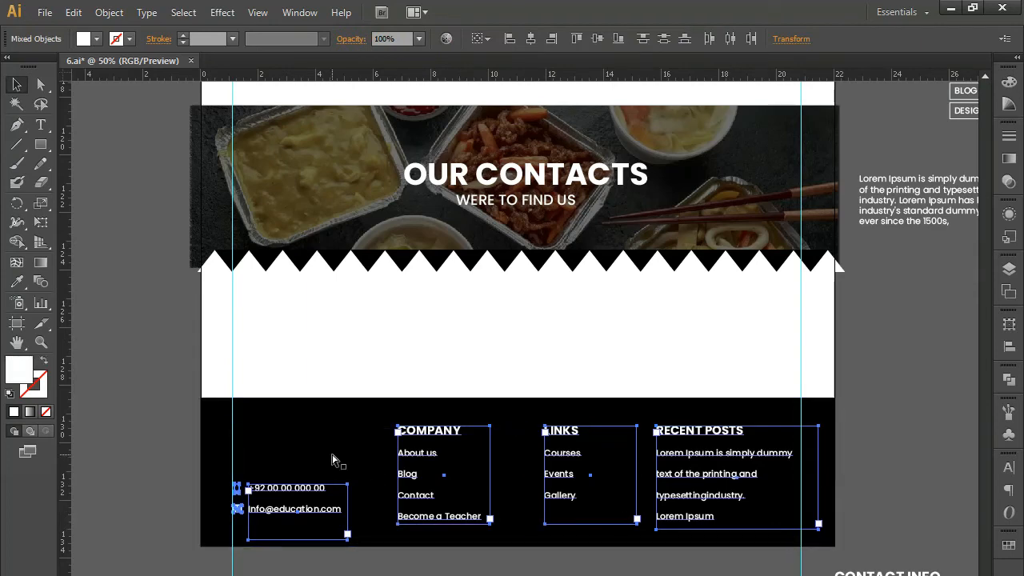
key("ctrl+g")
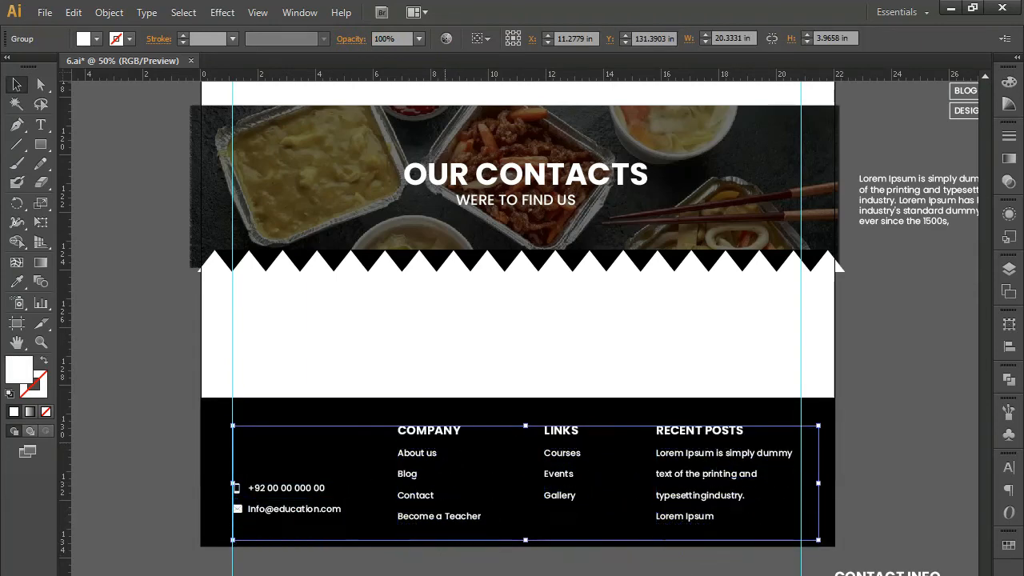
Step: Move the grouped footer content down below the artboard and delete the black footer background
left_click_drag(445, 430, 445, 575)
key("ctrl+shift+a")
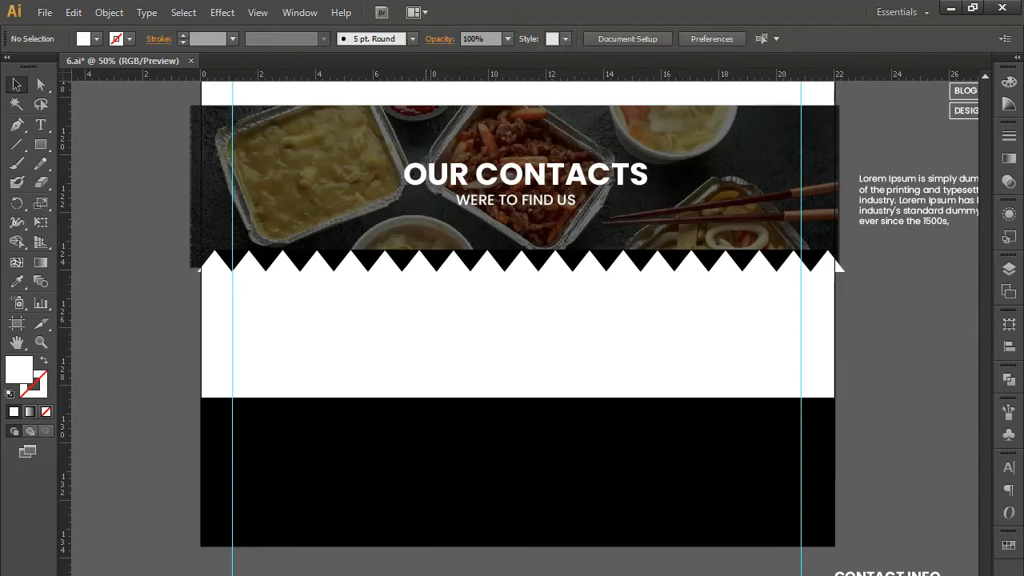
left_click_drag(471, 575, 471, 552)
left_click(488, 500)
left_click(491, 504)
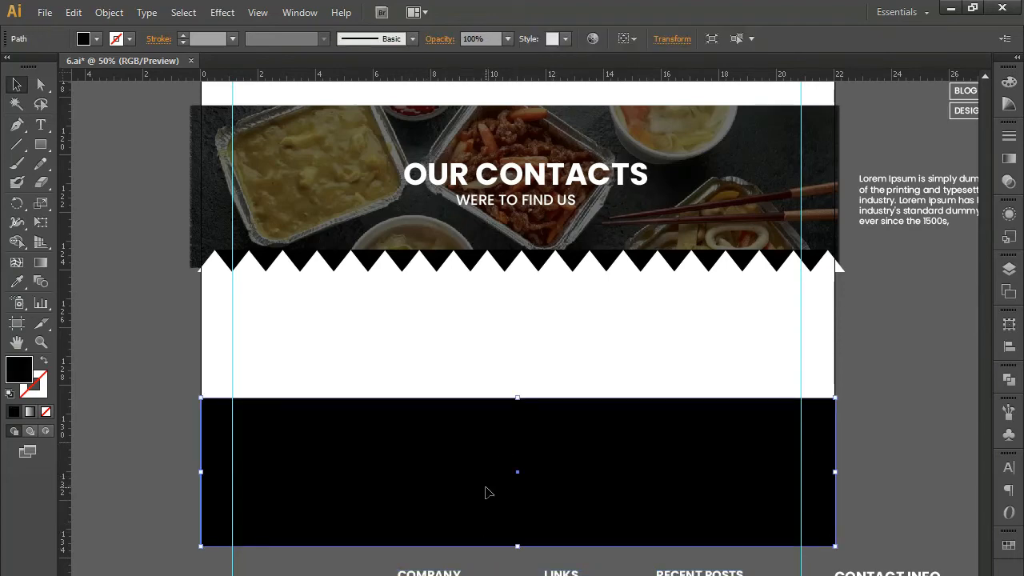
key("Delete")
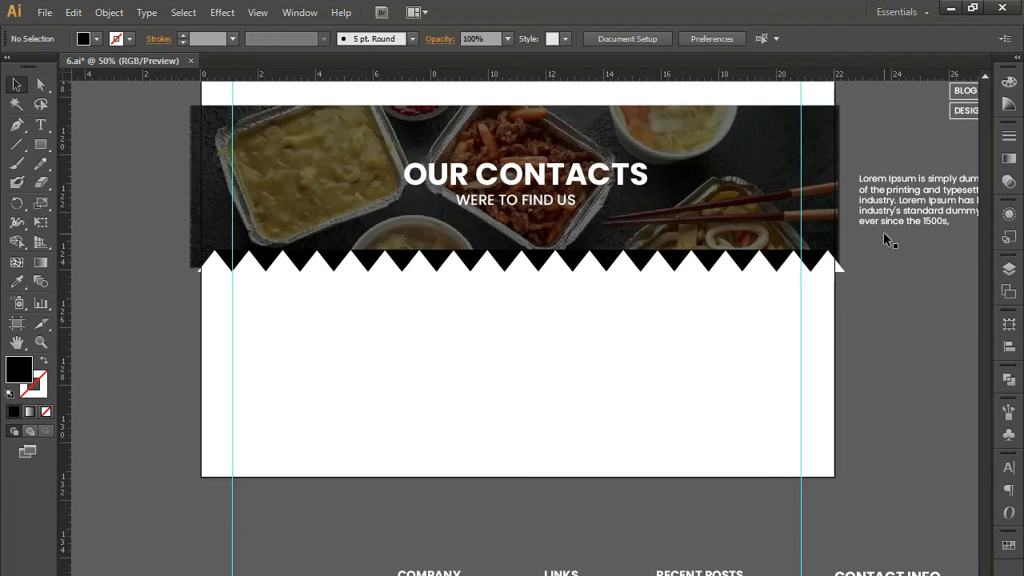
Step: Move the white Lorem Ipsum paragraph from beside the artboard to the page's left guide below the contacts banner and recolour it black
left_click(931, 193)
left_click_drag(931, 193, 303, 366)
left_click(21, 286)
left_click(267, 253)
left_click(16, 84)
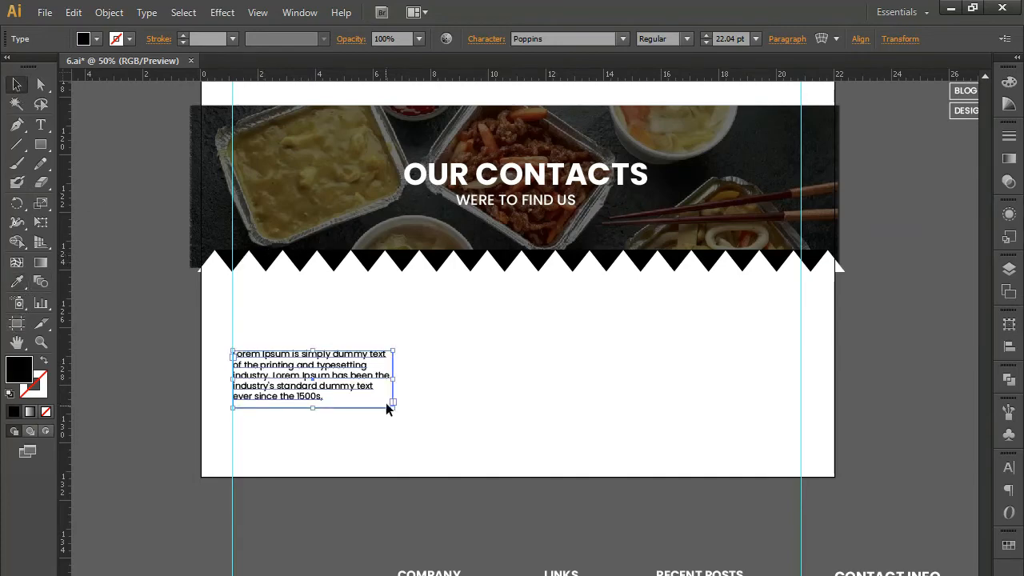
Step: Enlarge the paragraph's text frame to about half the page width and repeat its text as a second paragraph after a blank line
left_click_drag(390, 405, 547, 462)
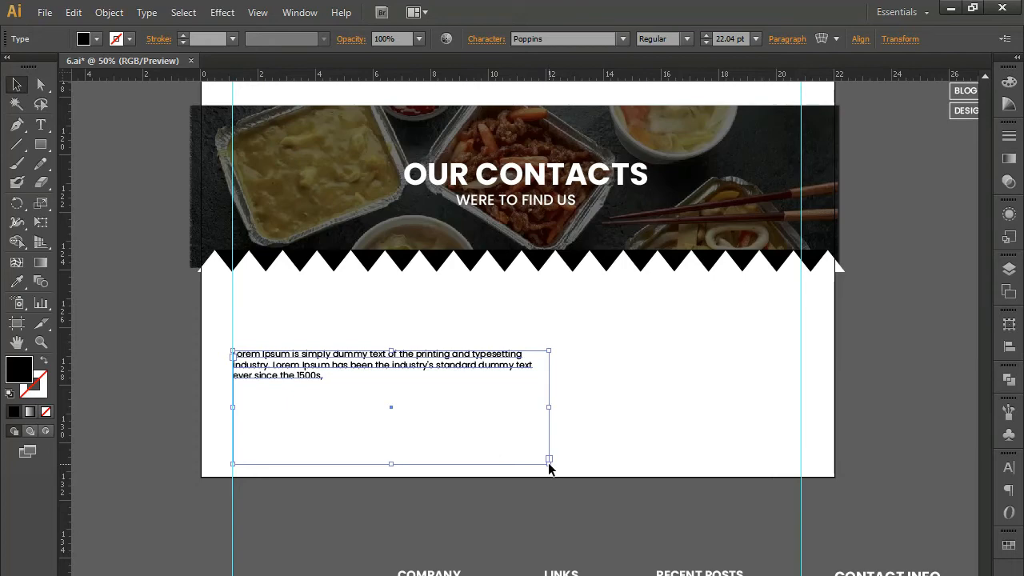
double_click(388, 377)
key("ctrl+a")
key("ctrl+c")
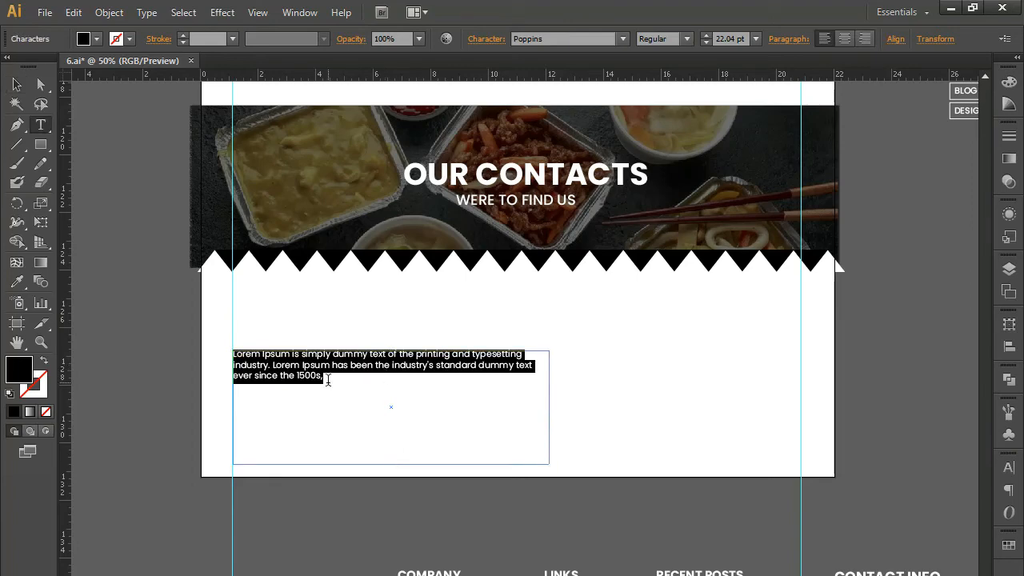
left_click(330, 382)
key("Return")
key("Return")
key("ctrl+v")
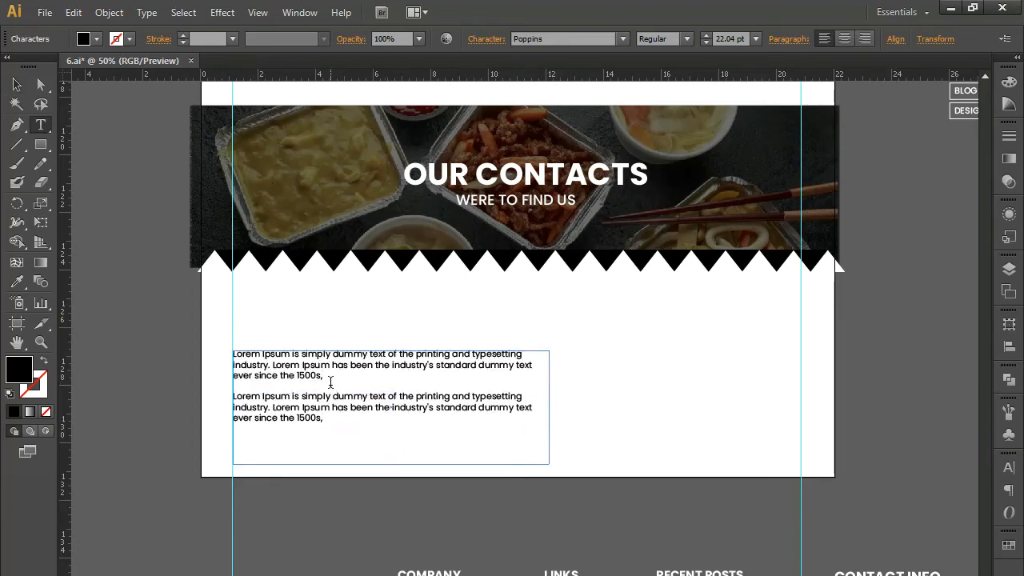
Step: Shorten the text frame to fit its two paragraphs and move it slightly down along the left guide
left_click(17, 84)
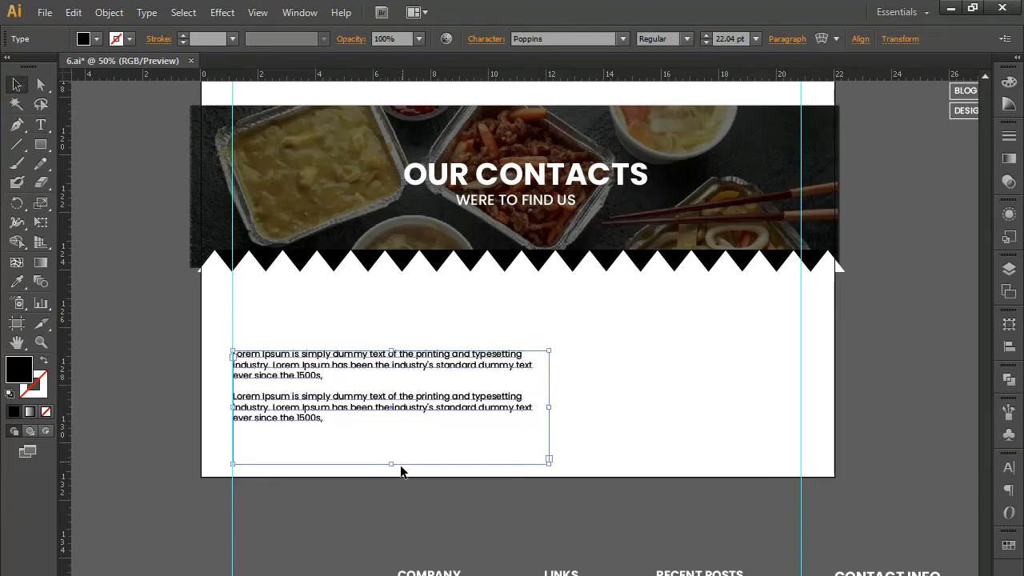
left_click_drag(390, 463, 390, 432)
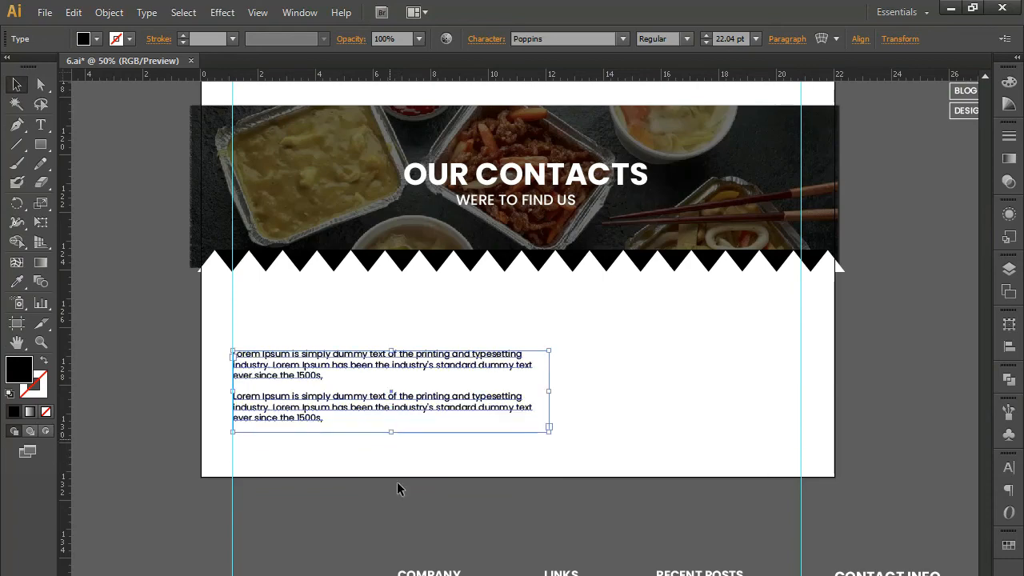
left_click(355, 489)
left_click_drag(383, 364, 384, 378)
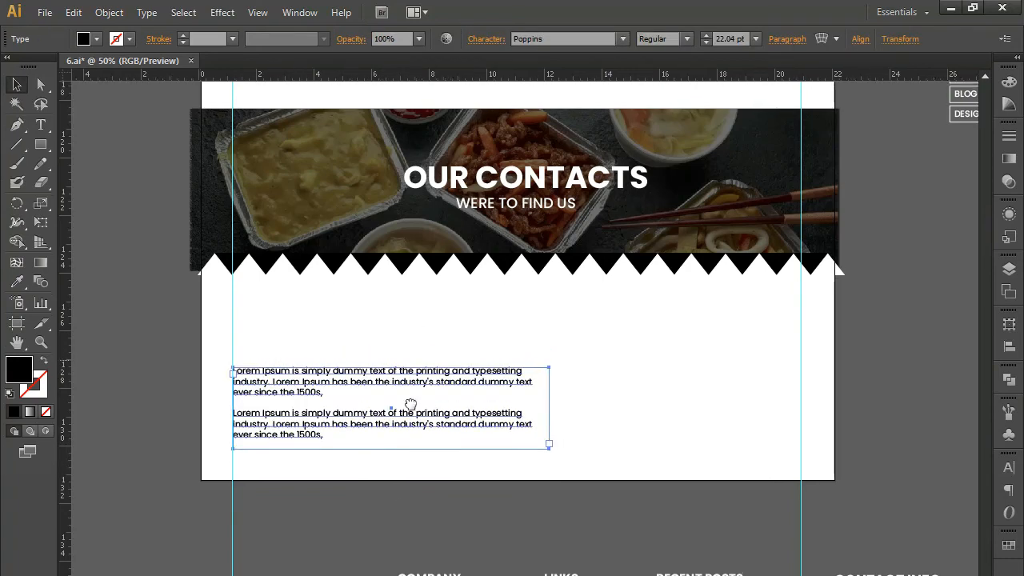
Step: Copy the BOOK A TABLE heading to just above the two paragraphs at the left guide and change its text to CONTACT INFO
scroll(412, 400, "up", 5)
left_click(350, 132)
left_click_drag(344, 133, 334, 574)
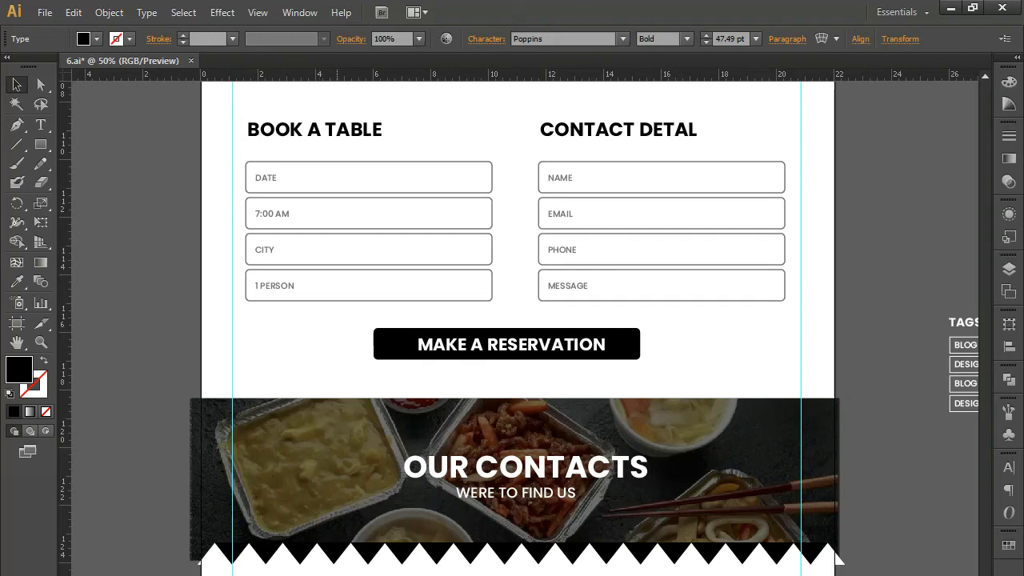
key("t")
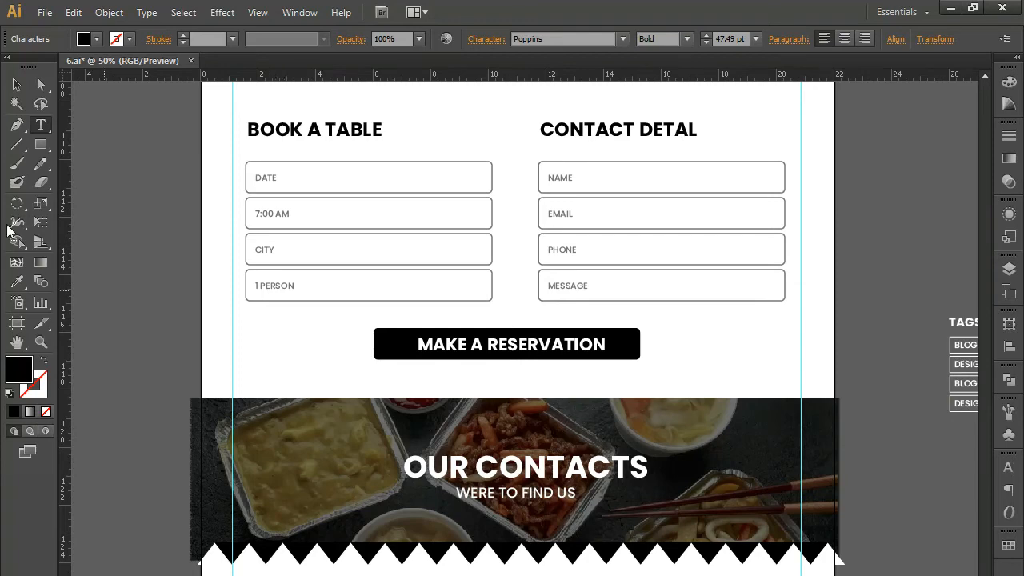
left_click(14, 84)
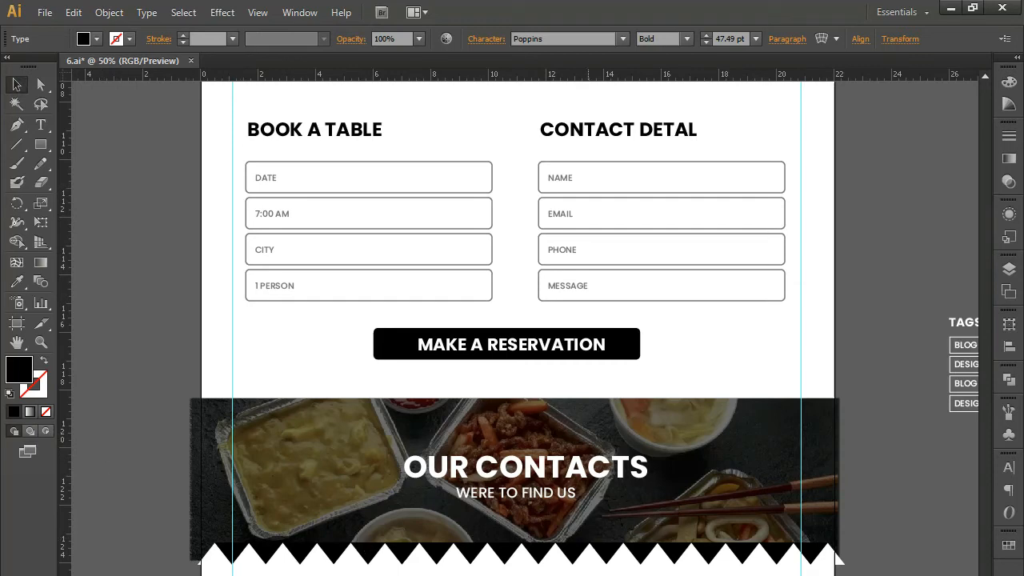
scroll(359, 544, "down", 5)
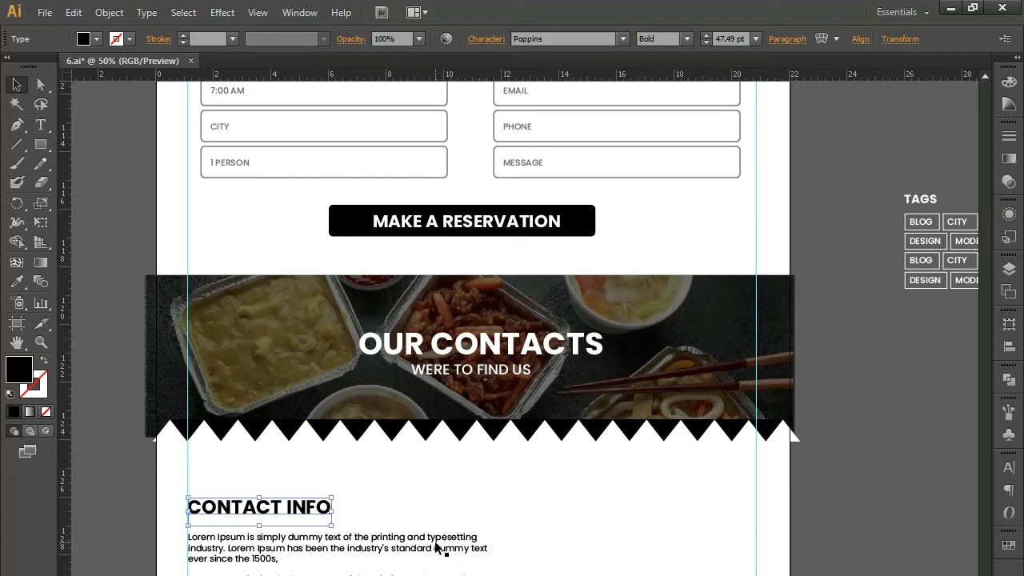
Step: Copy the white contact details block from beside the artboard to just outside the page's edge and recolour the copy black
left_click_drag(722, 544, 573, 391)
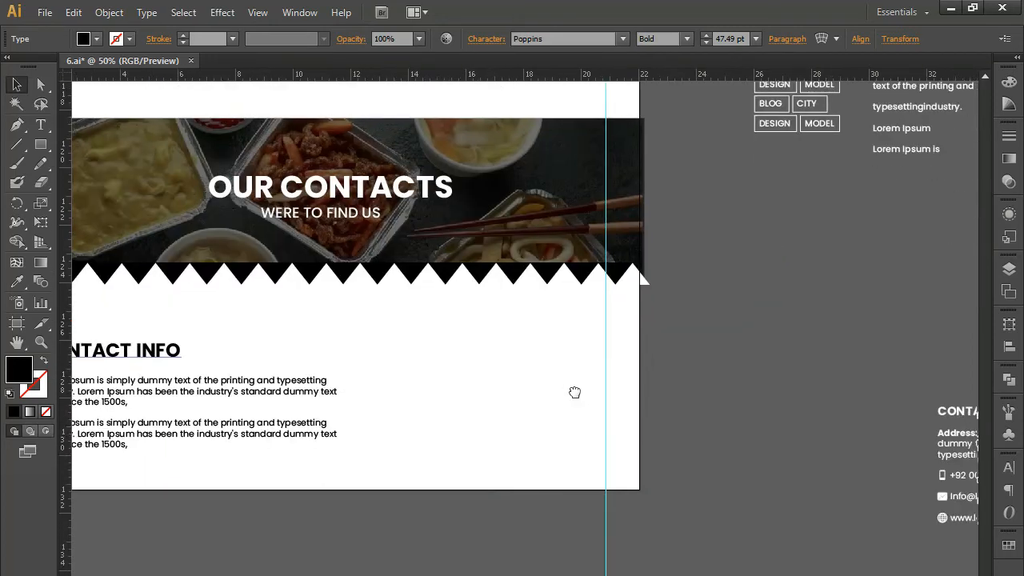
left_click_drag(798, 446, 681, 491)
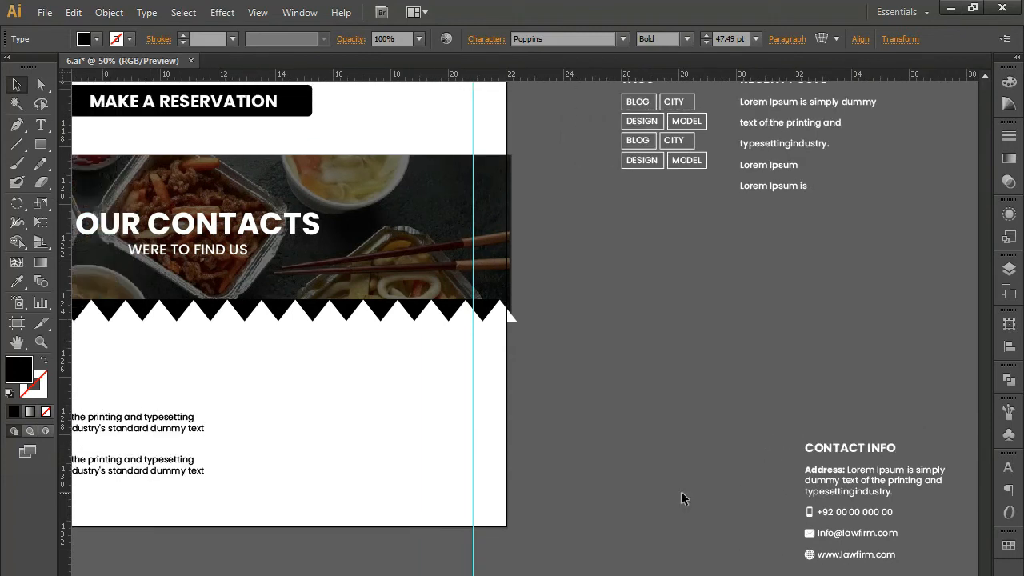
left_click(832, 489)
left_click_drag(578, 455, 570, 451)
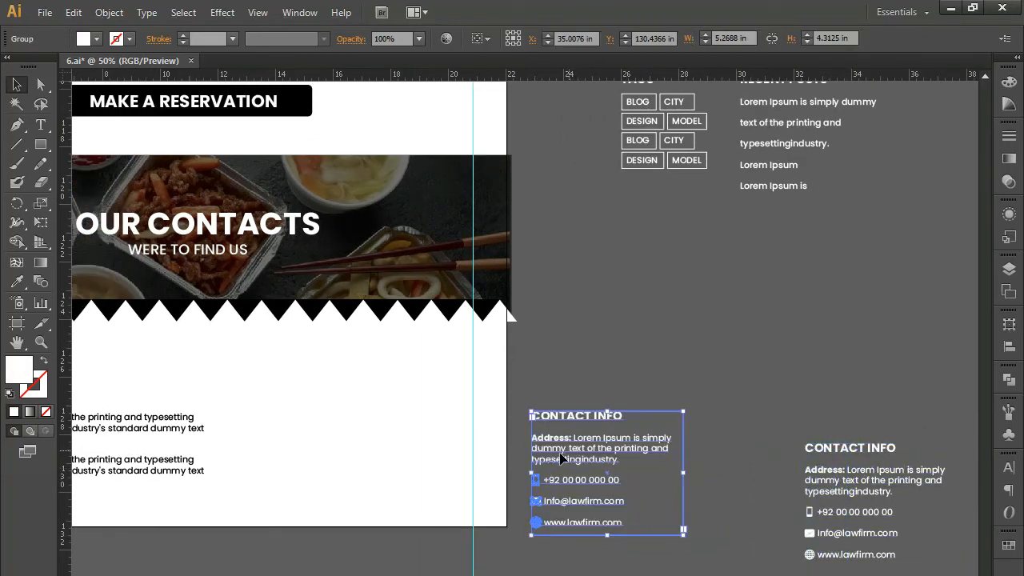
left_click(17, 281)
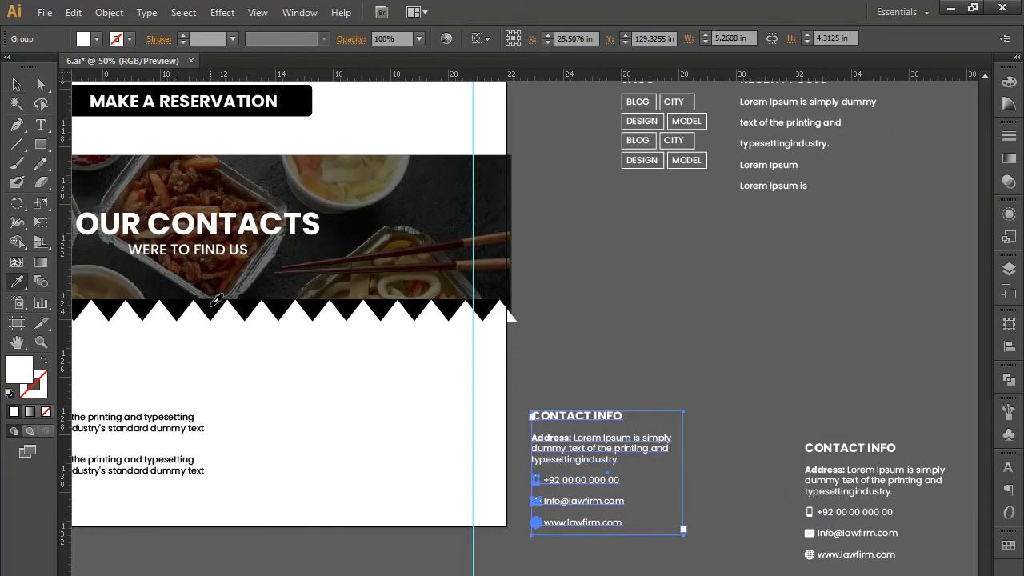
left_click(214, 308)
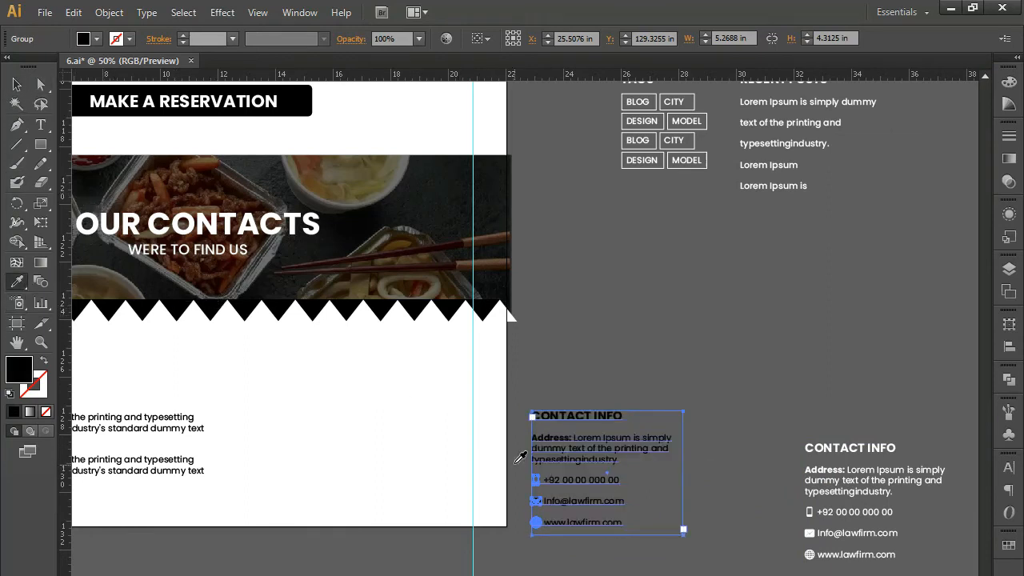
Step: Ungroup the black contact details copy so its text is separate from the phone, mail and globe icons
left_click(17, 83)
left_click(515, 418)
left_click(538, 485)
right_click(537, 480)
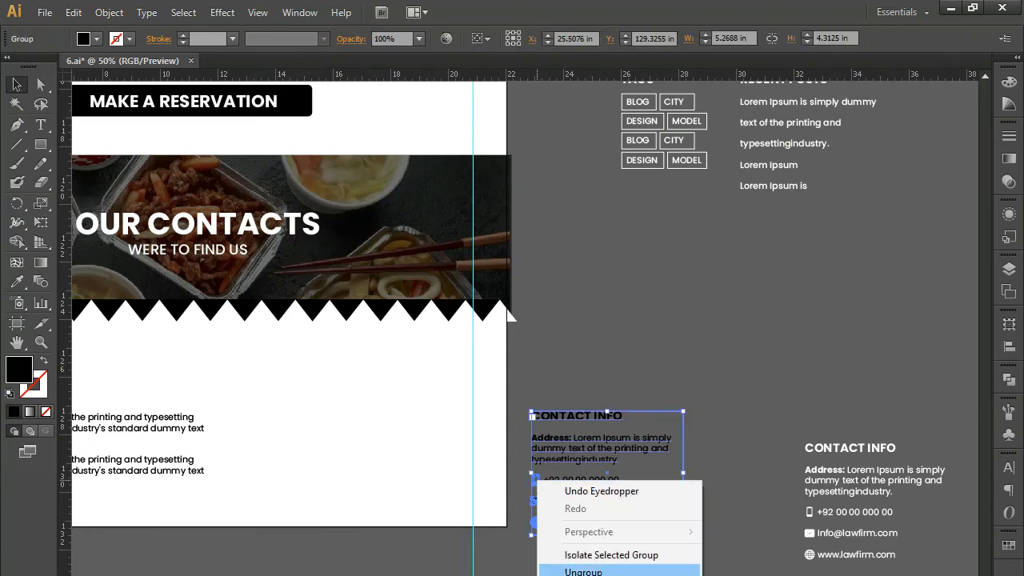
left_click(578, 568)
left_click(574, 566)
left_click(538, 481)
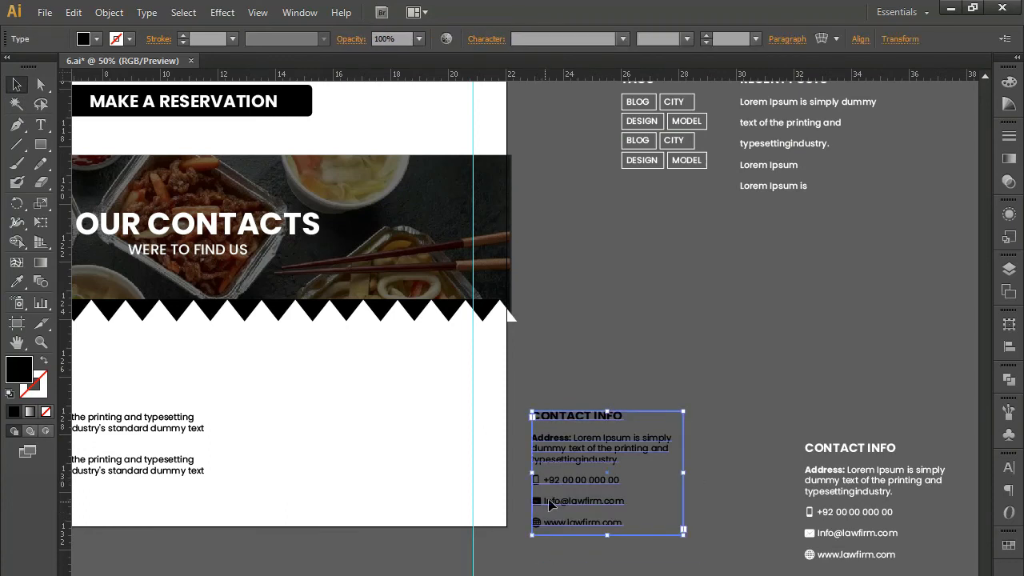
Step: Move the black contact text onto the page beside the two paragraphs and delete its three icons
left_click_drag(560, 489, 327, 439)
left_click_drag(514, 437, 548, 550)
key("Delete")
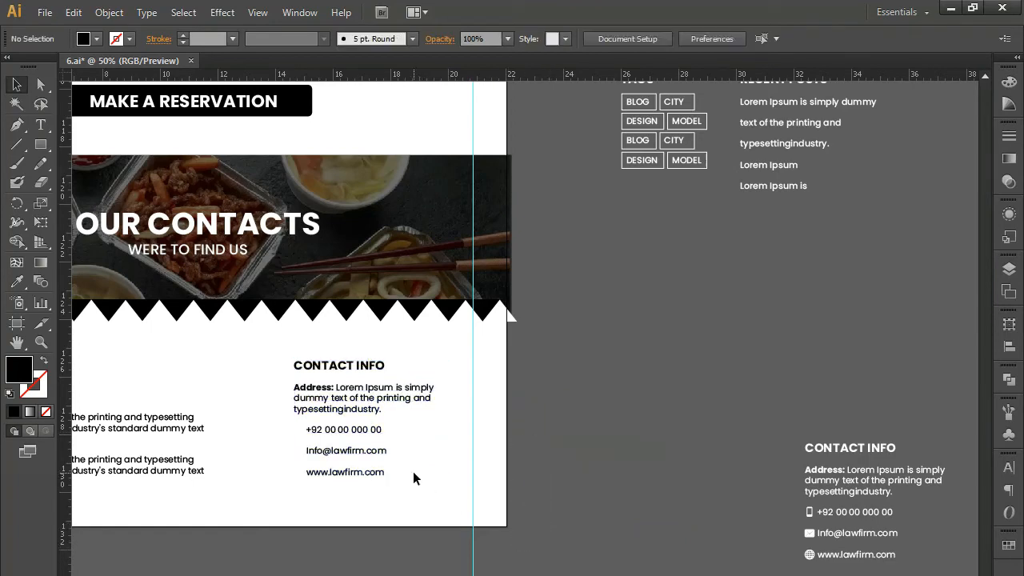
Step: Set the CONTACT INFO heading inside the contact details block to 23 pt
left_click_drag(286, 417, 433, 414)
key("ctrl+equal")
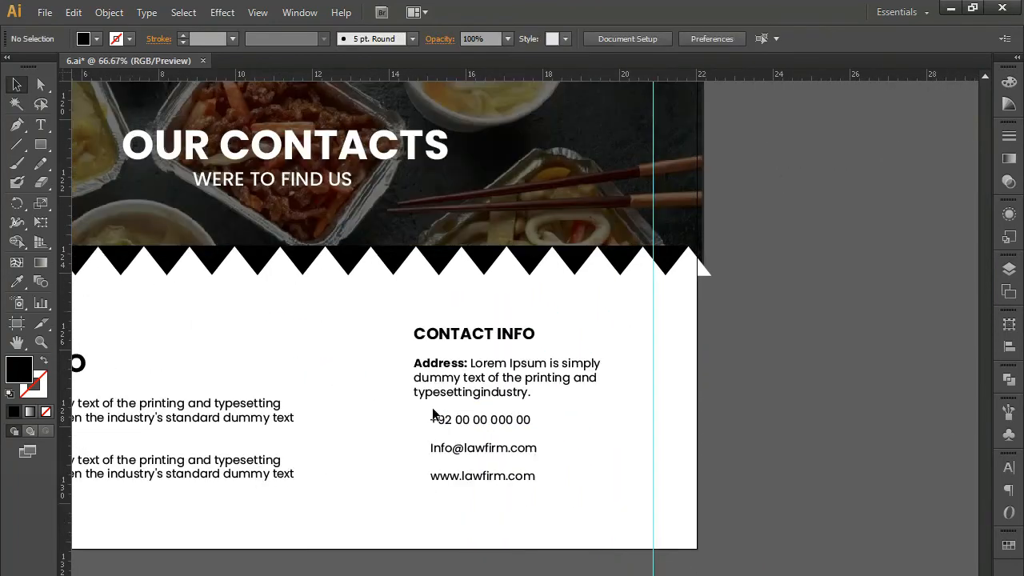
double_click(432, 339)
left_click_drag(537, 332, 392, 337)
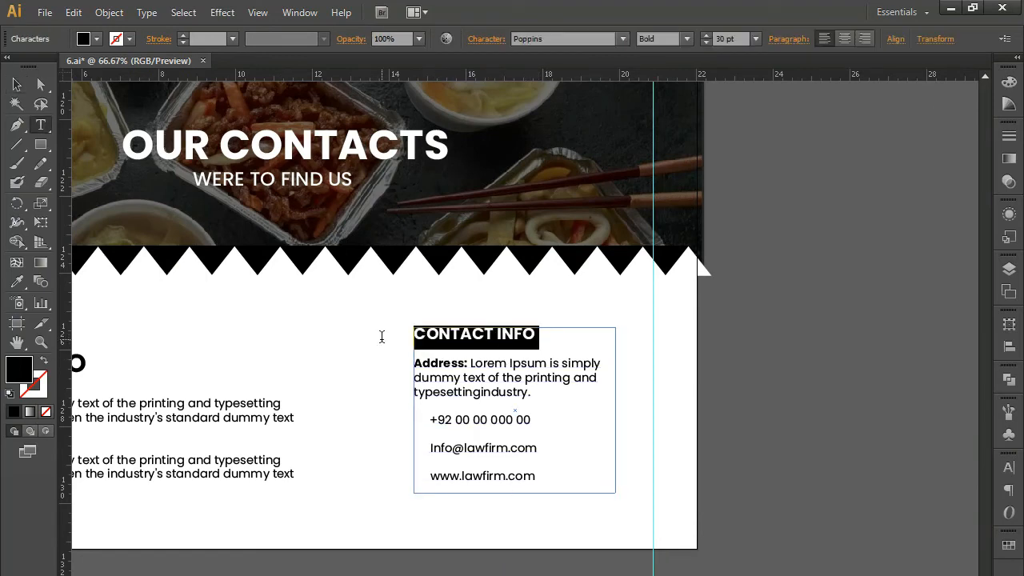
left_click(719, 39)
type("28")
key("Return")
scroll(720, 43, "down", 2)
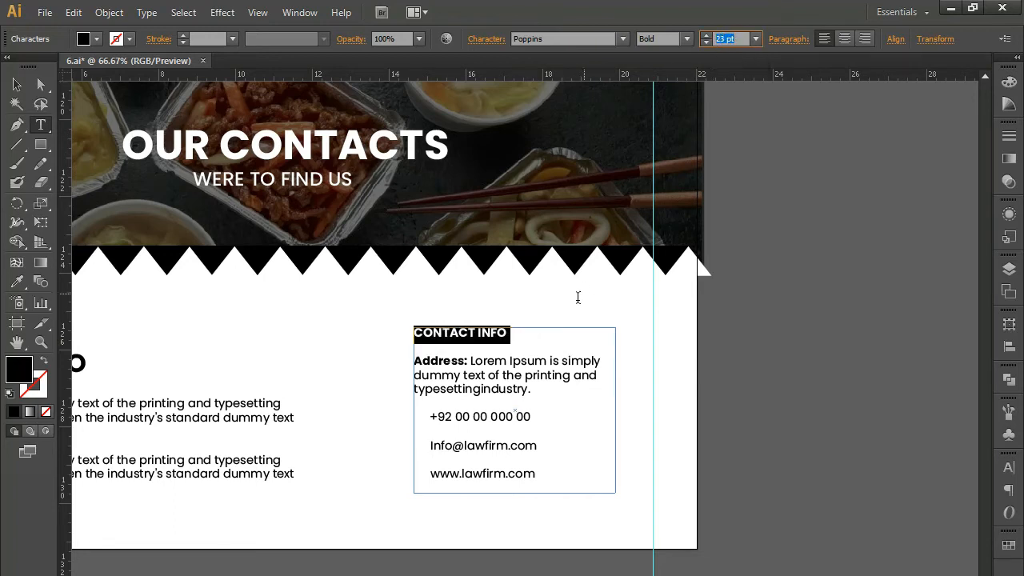
Step: Delete the Address: label and the indents before the phone, e-mail and website lines
left_click_drag(469, 357, 372, 360)
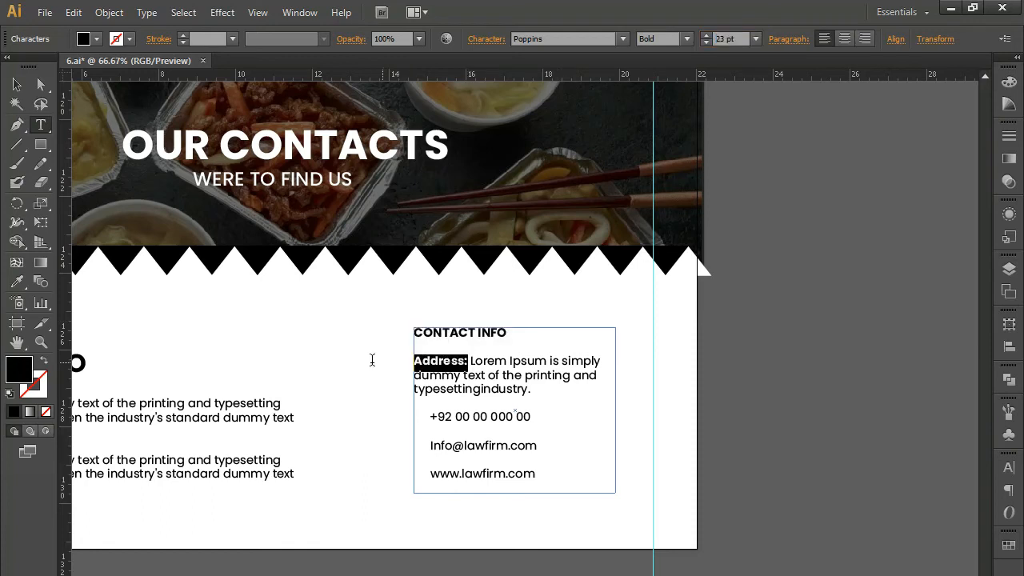
key("Delete")
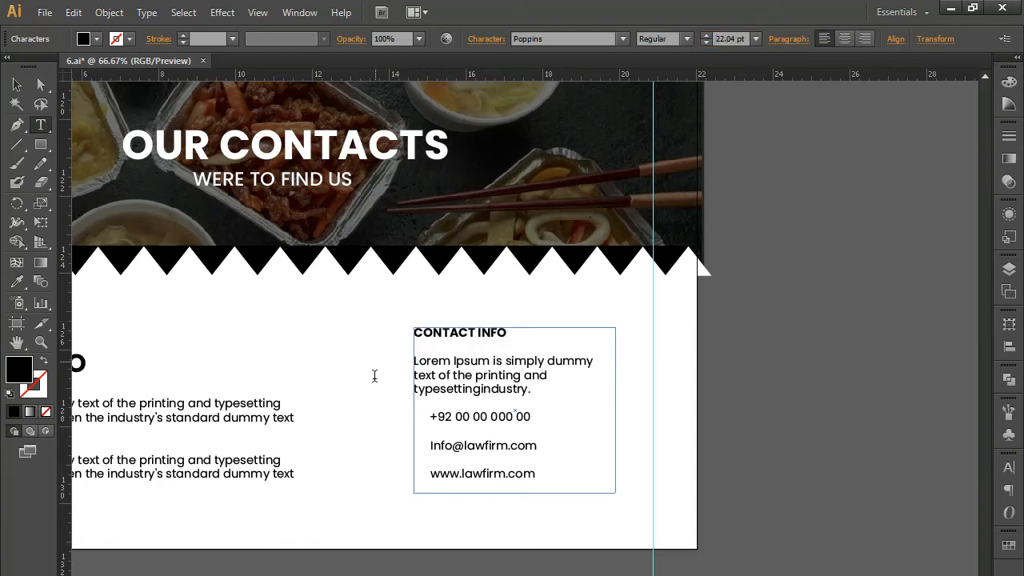
left_click_drag(430, 418, 397, 476)
key("Delete")
key("Delete")
key("Delete")
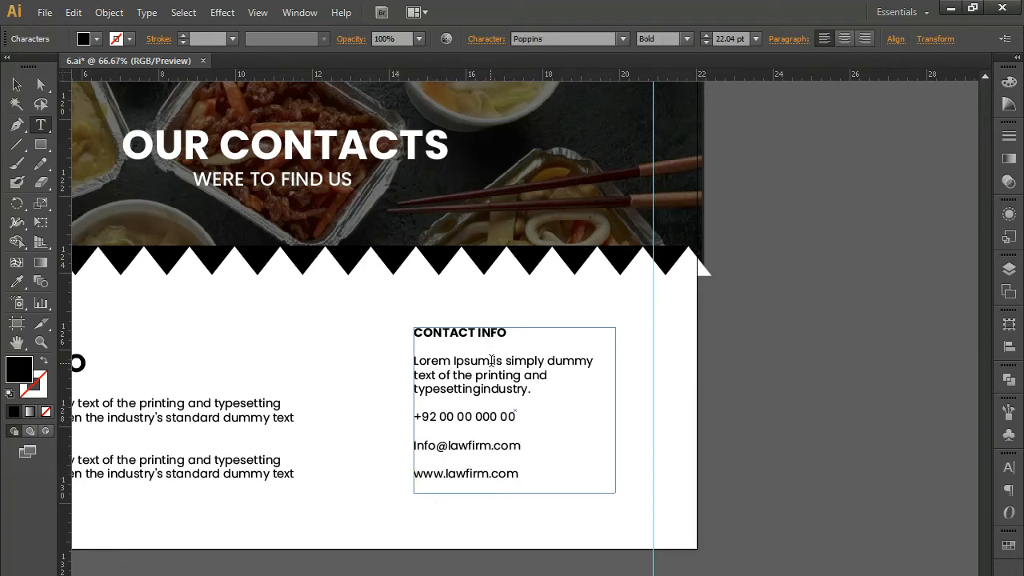
Step: Change the contact details block's heading to ADDRESS 1 and remove the blank lines between its phone, e-mail and website lines
left_click_drag(508, 333, 387, 333)
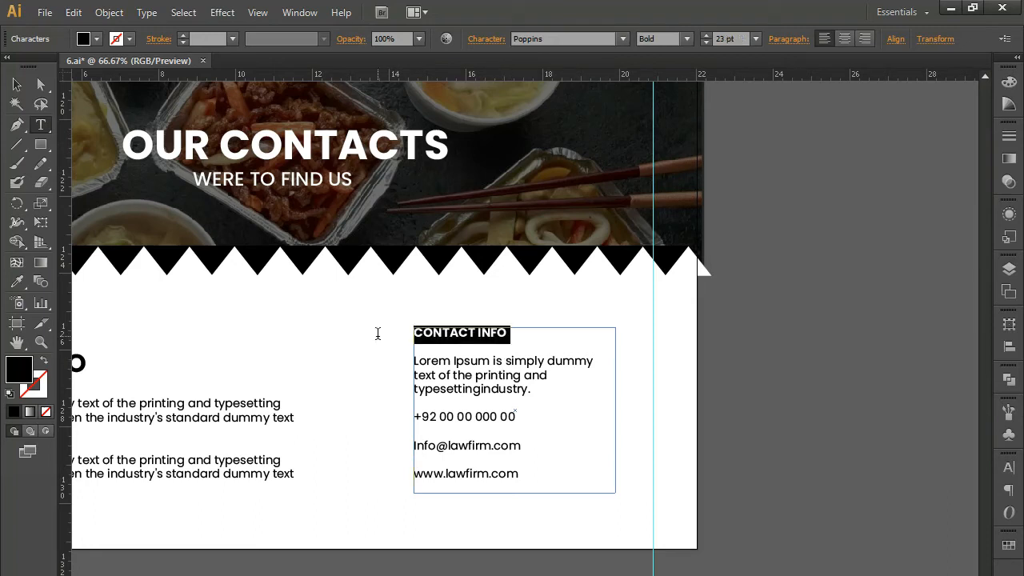
type("ADDRESS 1")
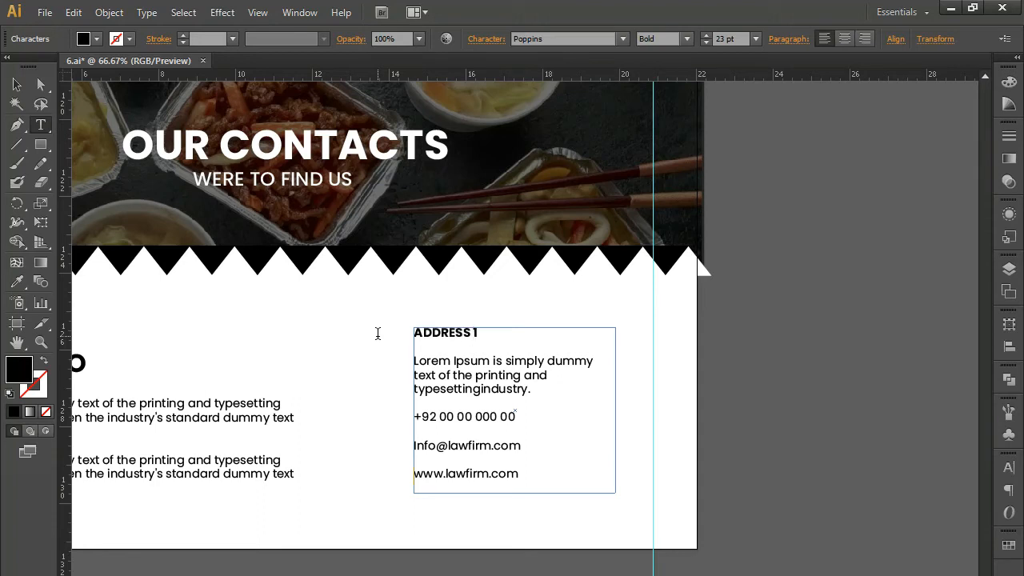
left_click(436, 434)
key("BackSpace")
left_click(425, 450)
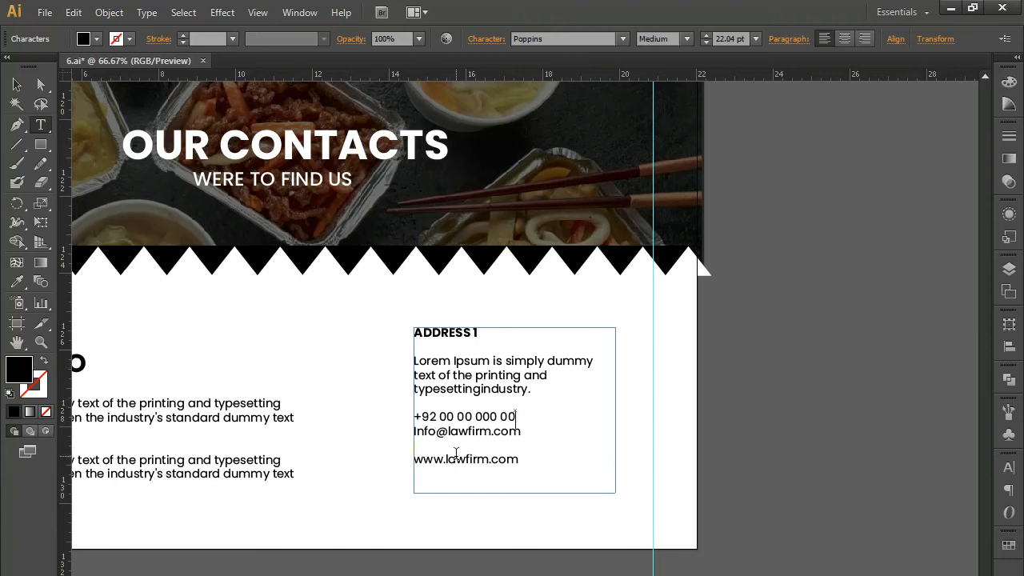
key("BackSpace")
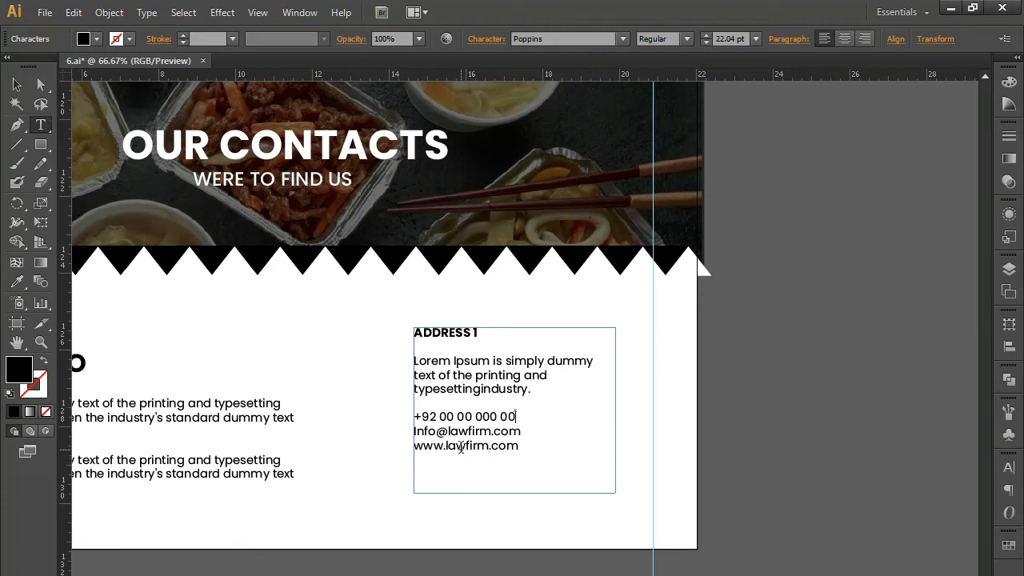
Step: Replace the word lawfirm with restaurant in the block's e-mail and website lines
left_click_drag(449, 432, 487, 430)
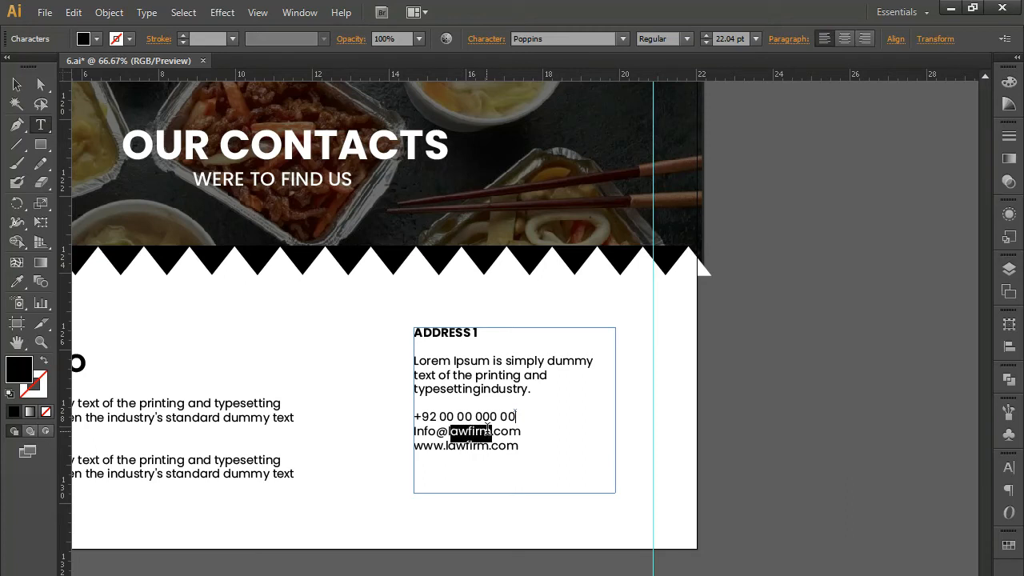
key("BackSpace")
type("resta")
type("urant")
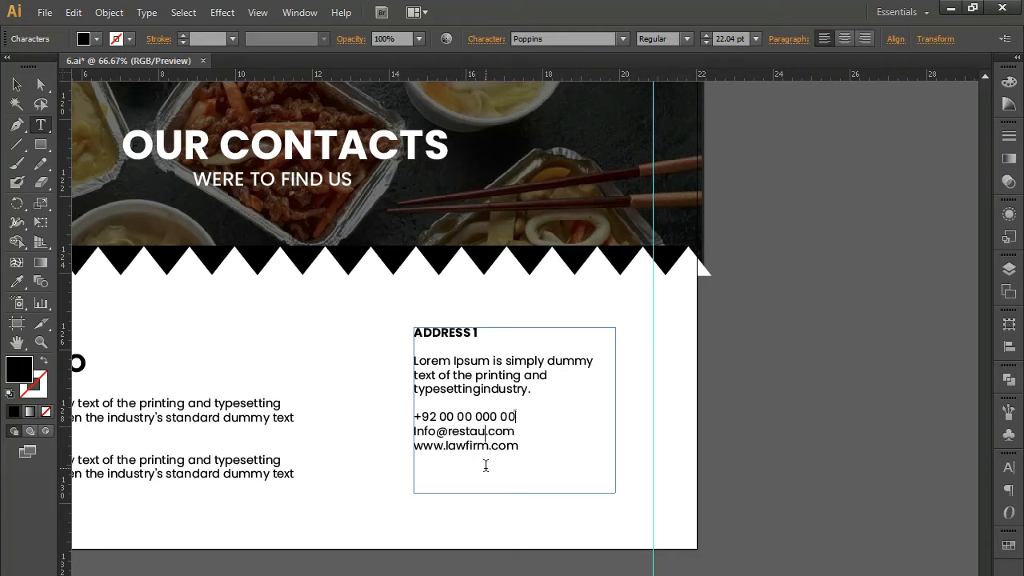
left_click_drag(450, 431, 509, 431)
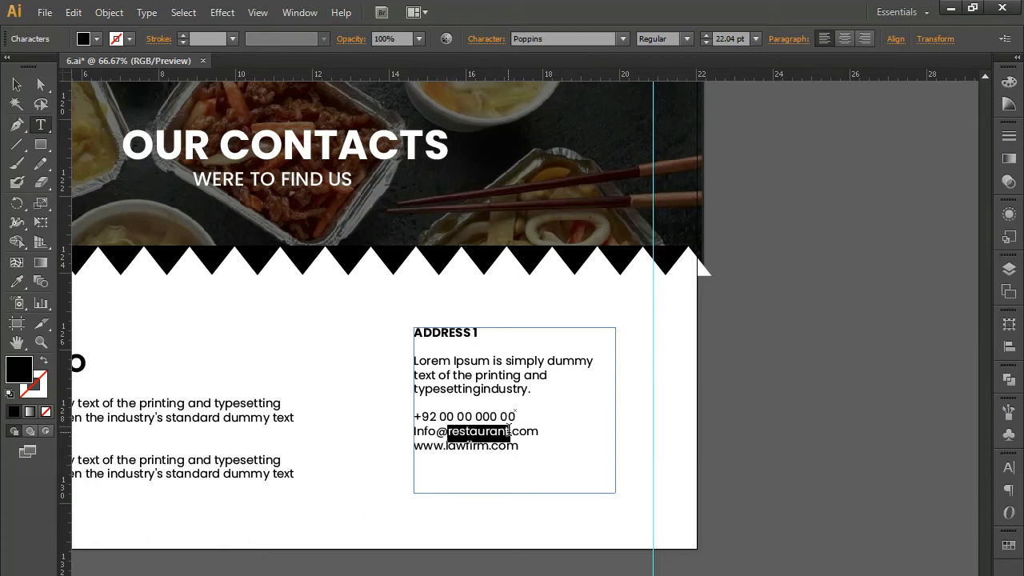
key("ctrl+c")
left_click_drag(446, 446, 488, 445)
key("ctrl+v")
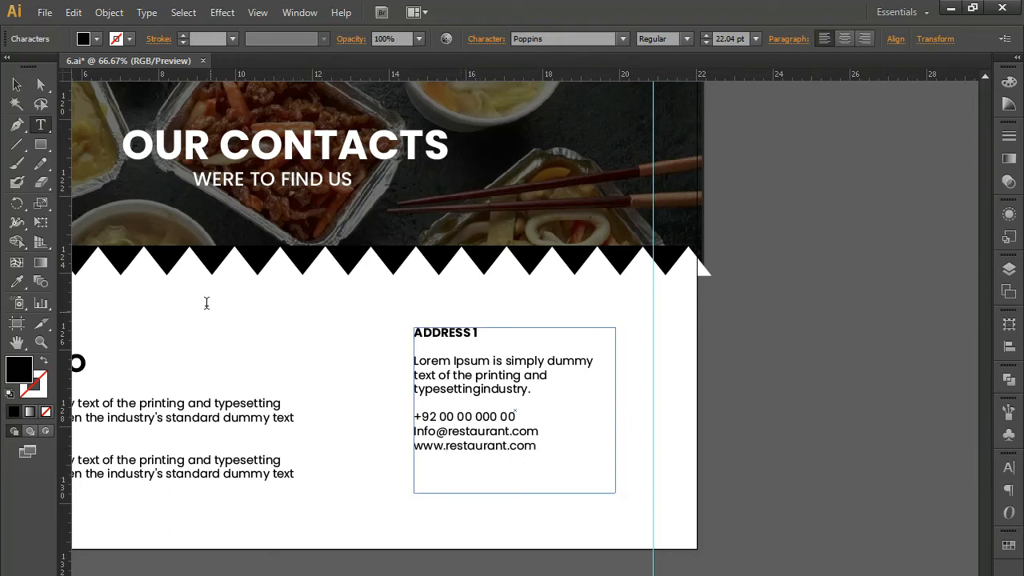
Step: Trim the ADDRESS 1 description to its first line, Lorem Ipsum is simply dummy, and shorten the text frame to fit
left_click(40, 145)
left_click_drag(534, 390, 398, 375)
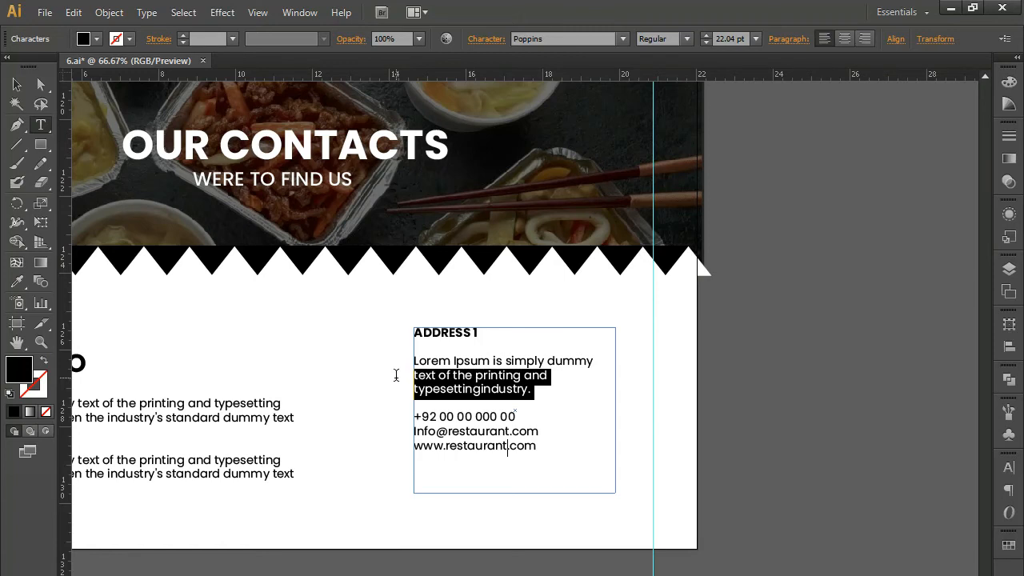
key("BackSpace")
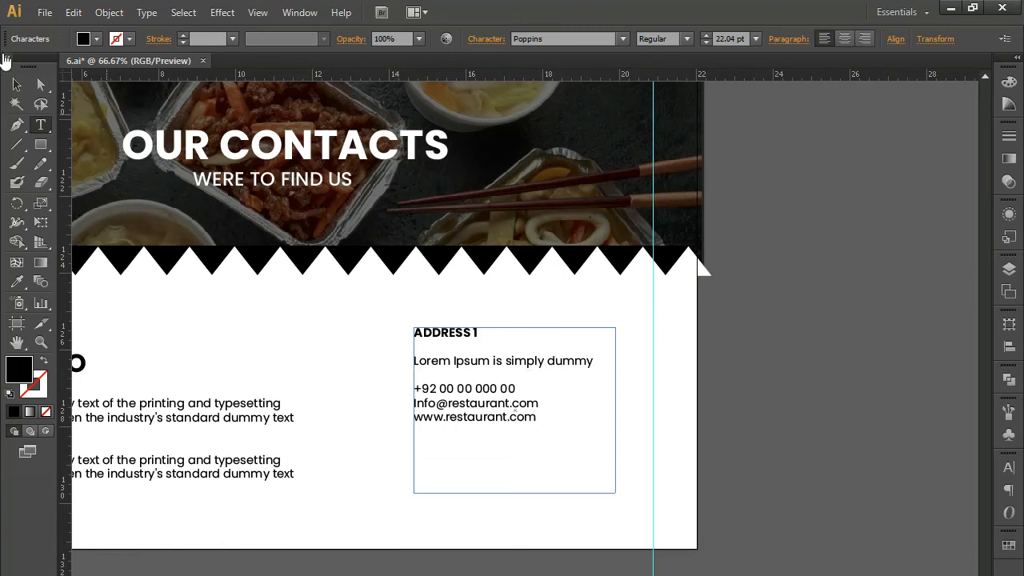
left_click(17, 84)
left_click_drag(516, 493, 516, 430)
Step: Narrow the two paragraphs' frame slightly and place the ADDRESS 1 block close beside it, level with the CONTACT INFO heading
left_click_drag(448, 335, 369, 335)
left_click_drag(296, 371, 479, 343)
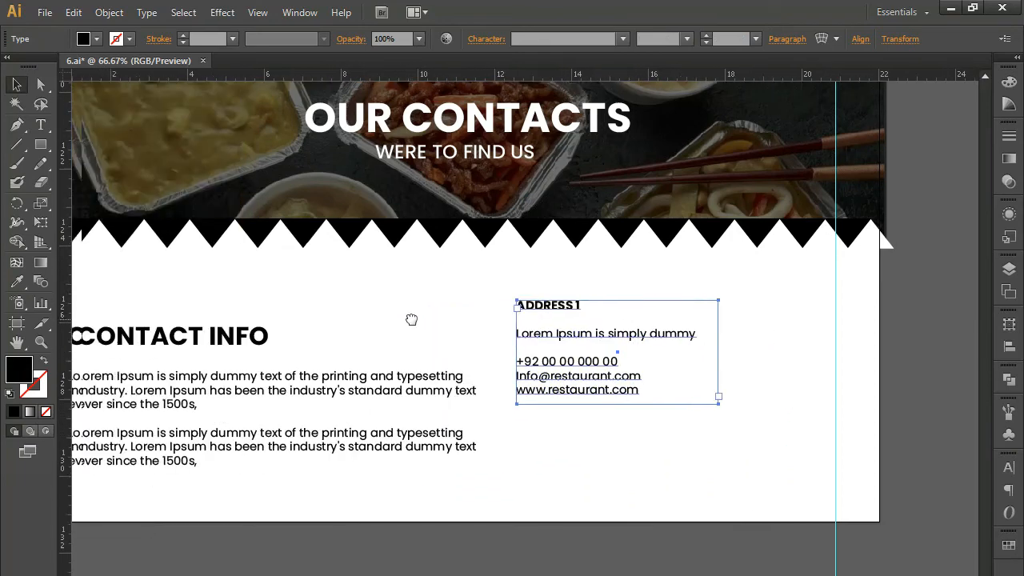
left_click(392, 389)
left_click_drag(500, 427, 472, 425)
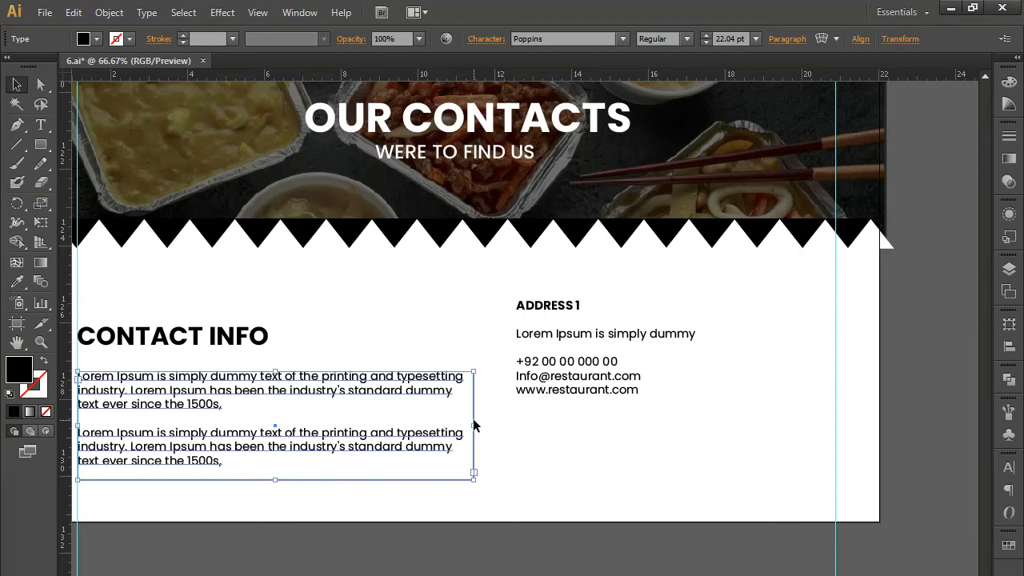
left_click_drag(521, 339, 543, 373)
Step: Move the CONTACT INFO heading, the two paragraphs and the ADDRESS 1 block together slightly up towards the banner
left_click_drag(338, 405, 441, 401)
left_click_drag(201, 297, 696, 515)
key("Up")
key("Up")
key("Up")
key("Up")
key("Up")
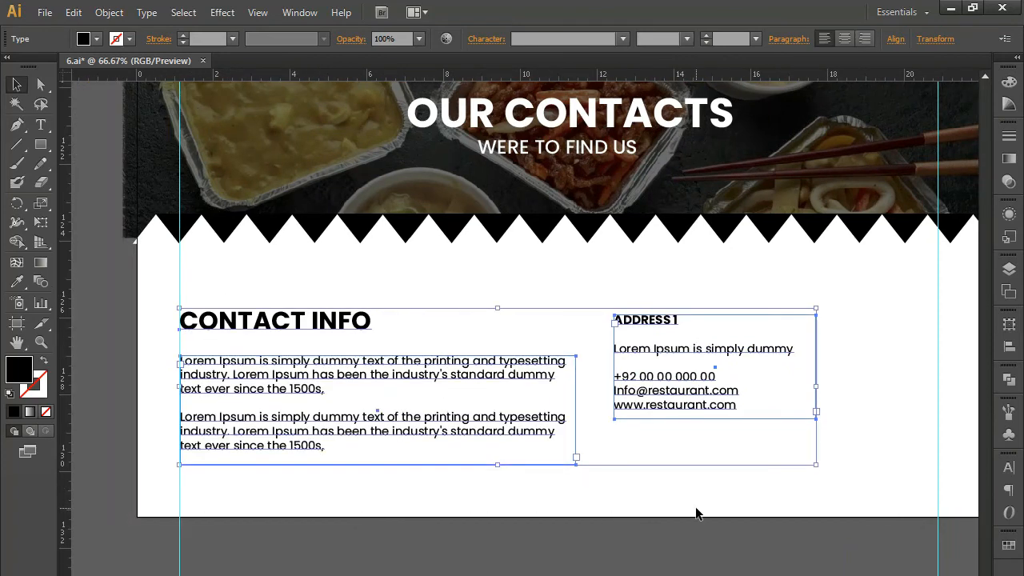
key("shift+Down")
key("shift+Down")
key("shift+Down")
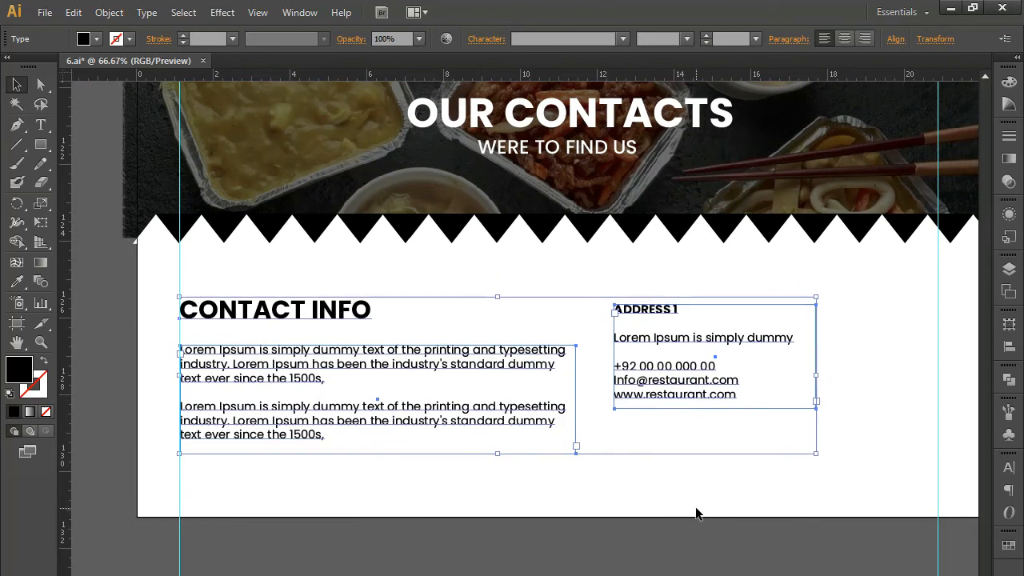
Step: Duplicate the ADDRESS 1 block directly below the original, keeping it vertically aligned
left_click(646, 487)
left_click_drag(648, 487, 524, 473)
left_click(523, 328)
left_click_drag(517, 352, 518, 432)
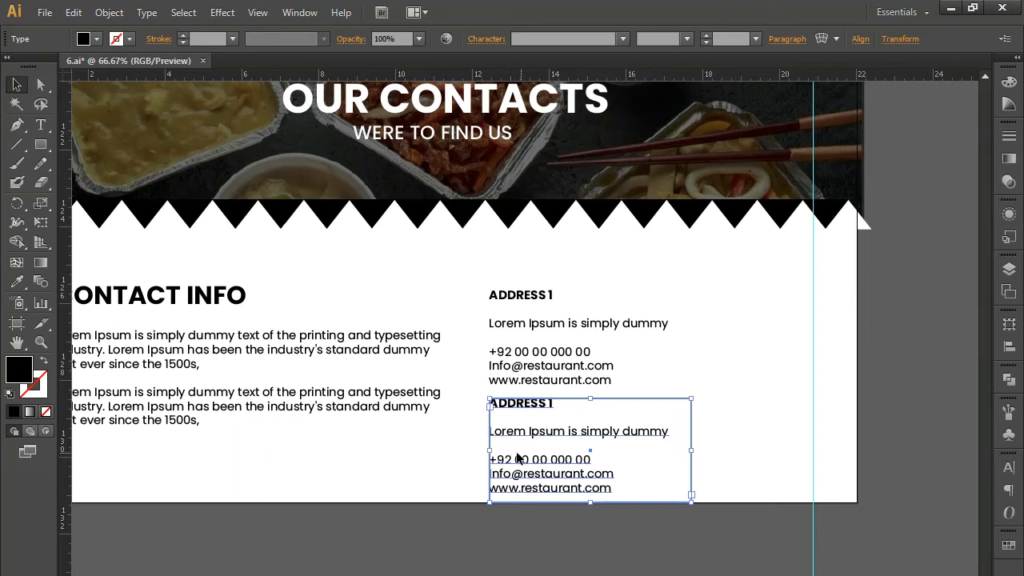
Step: Remove the blank line above the phone number in the upper ADDRESS 1 block and shorten its frame to fit
left_click(445, 461)
key("a")
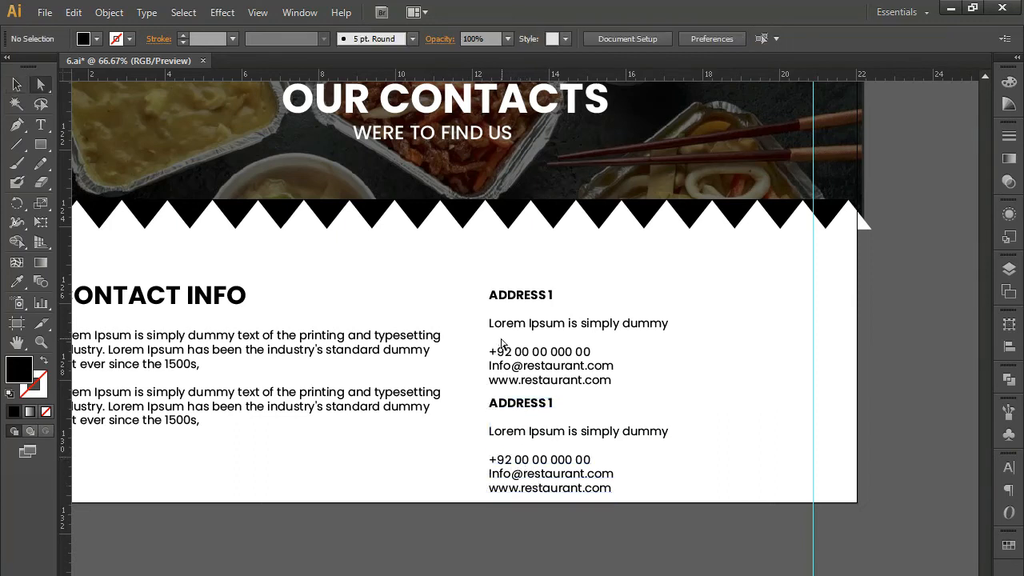
double_click(498, 340)
key("BackSpace")
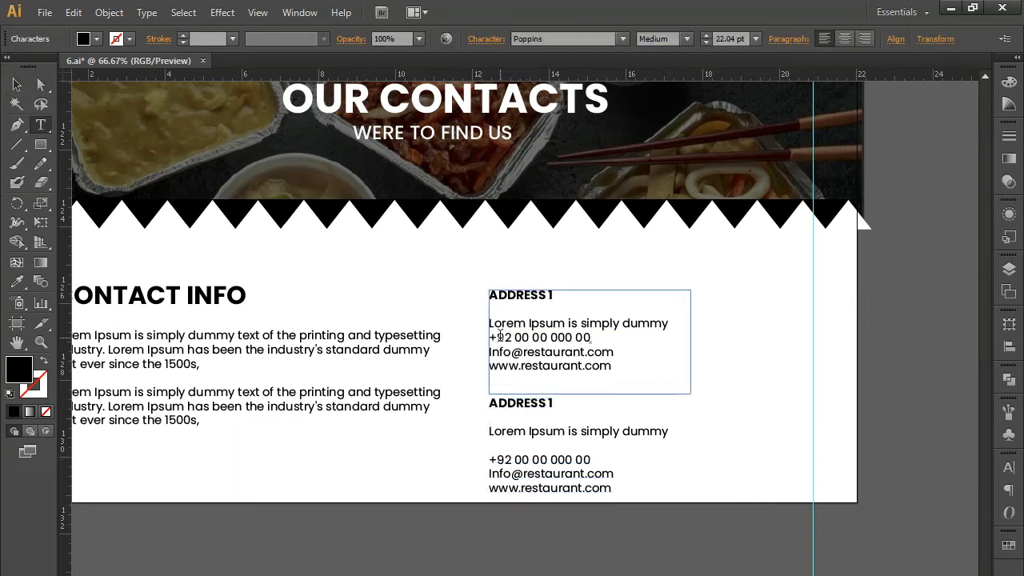
left_click(17, 87)
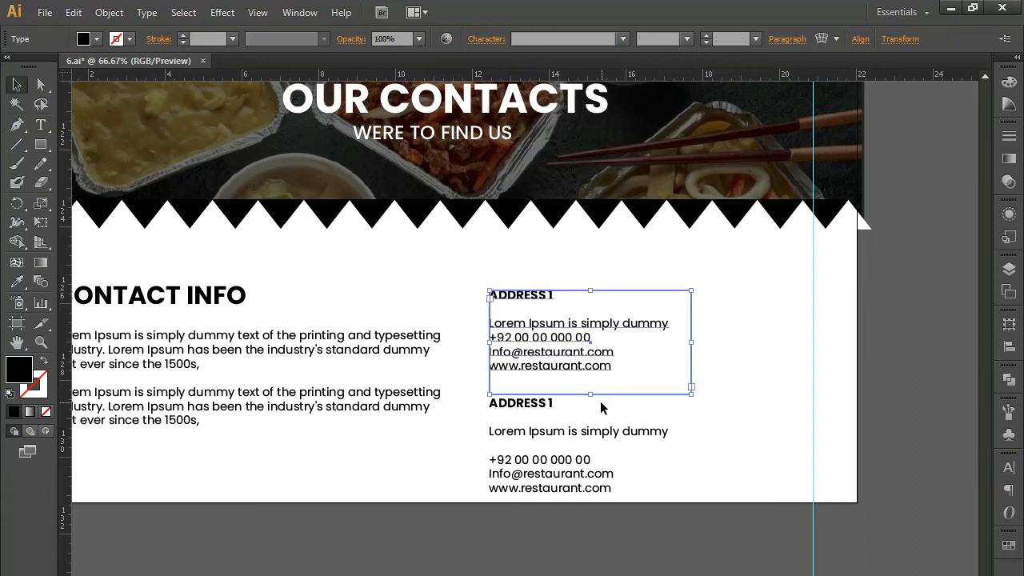
left_click_drag(591, 395, 589, 379)
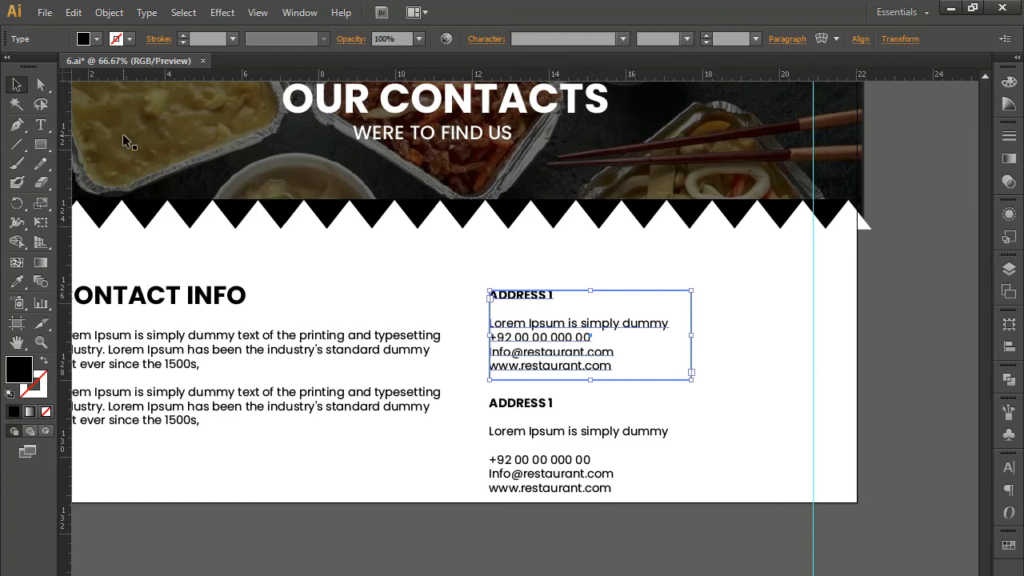
Step: Set the leading of the four lines under the upper ADDRESS 1 heading to 29 pt
left_click(41, 84)
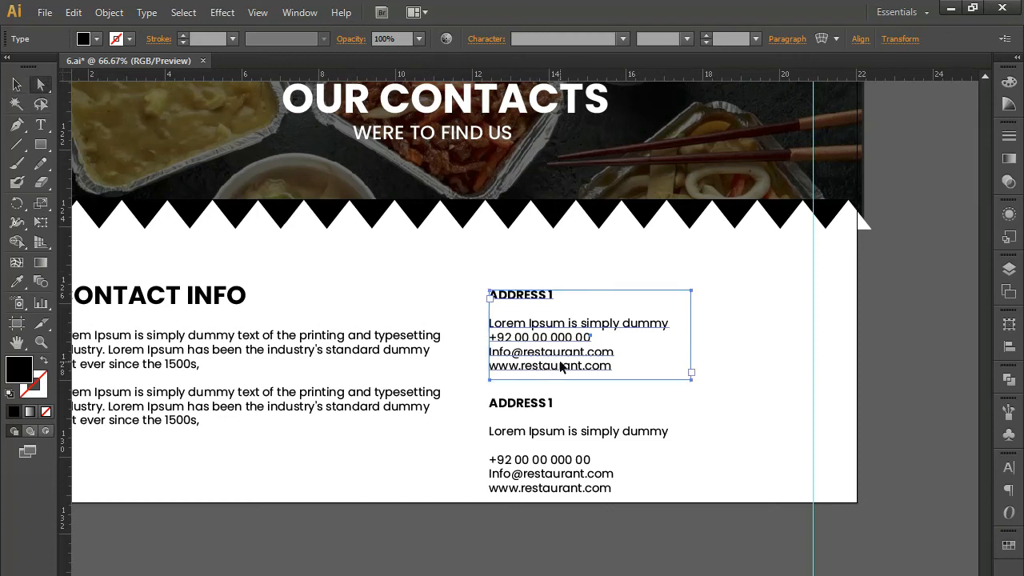
double_click(560, 367)
left_click_drag(613, 366, 489, 323)
left_click(1008, 467)
key("Up")
key("Up")
key("Up")
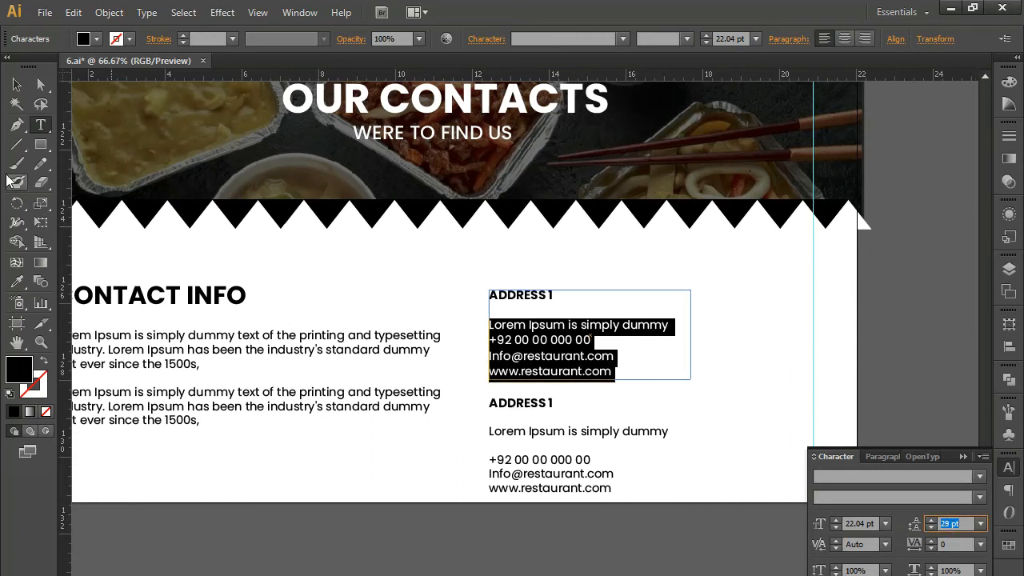
Step: Delete the lower ADDRESS 1 block
left_click(16, 85)
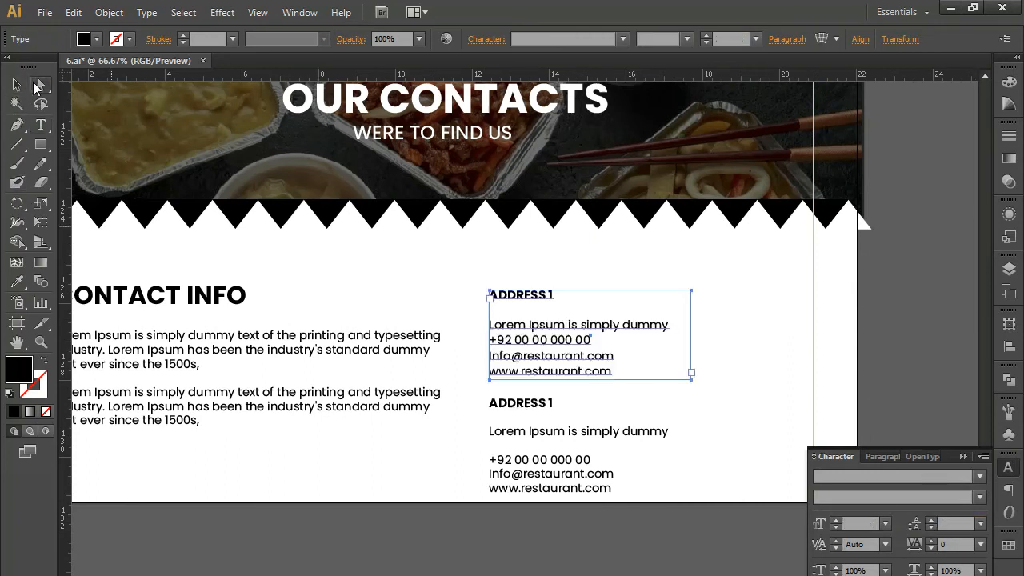
left_click(516, 439)
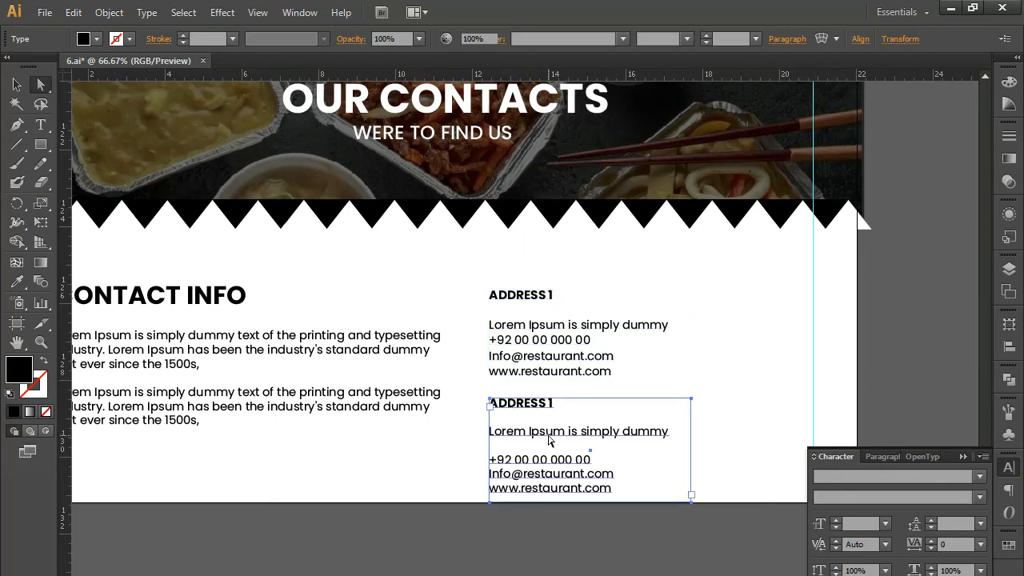
key("Delete")
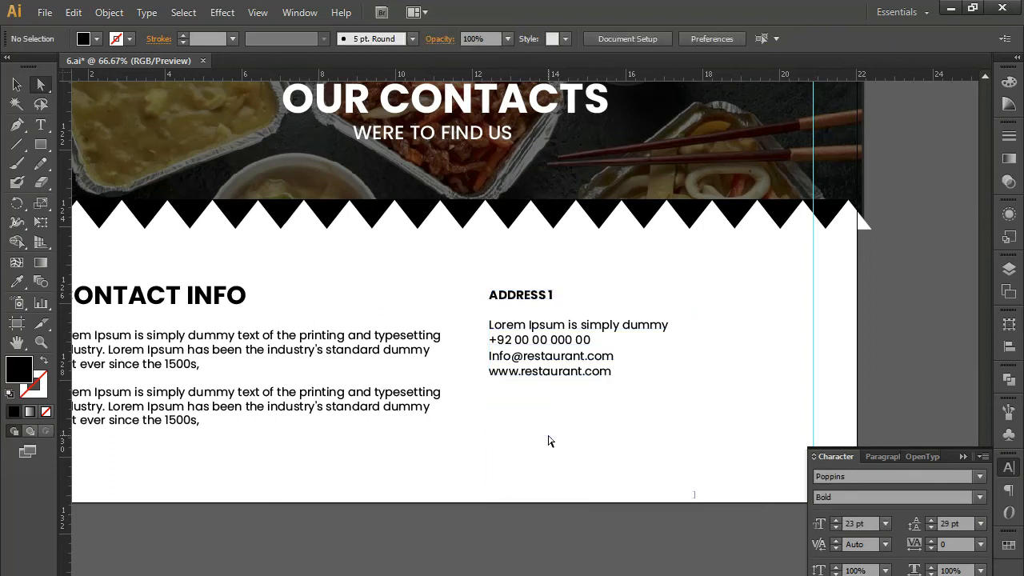
left_click(16, 85)
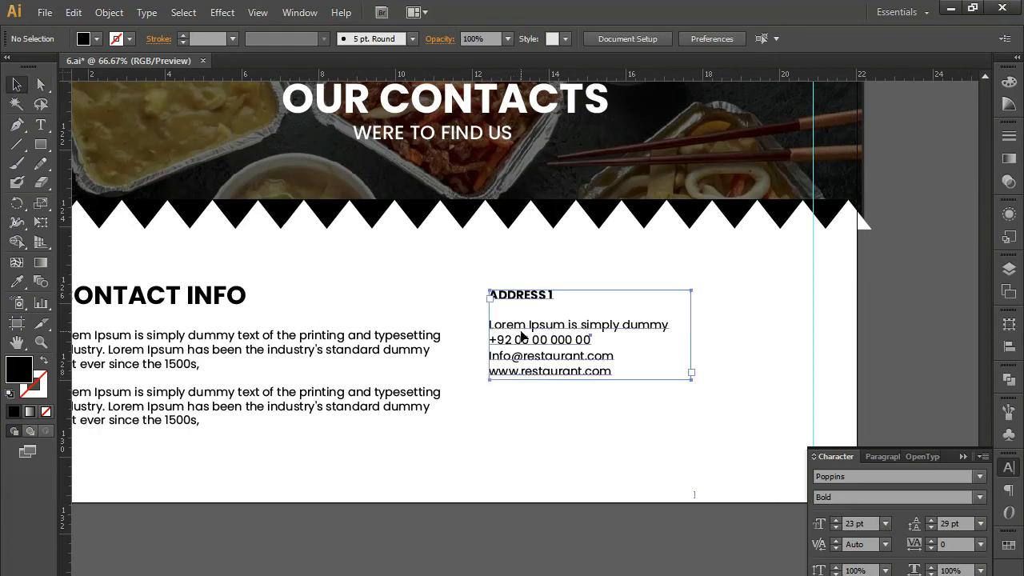
left_click(520, 336)
left_click_drag(529, 332, 533, 428)
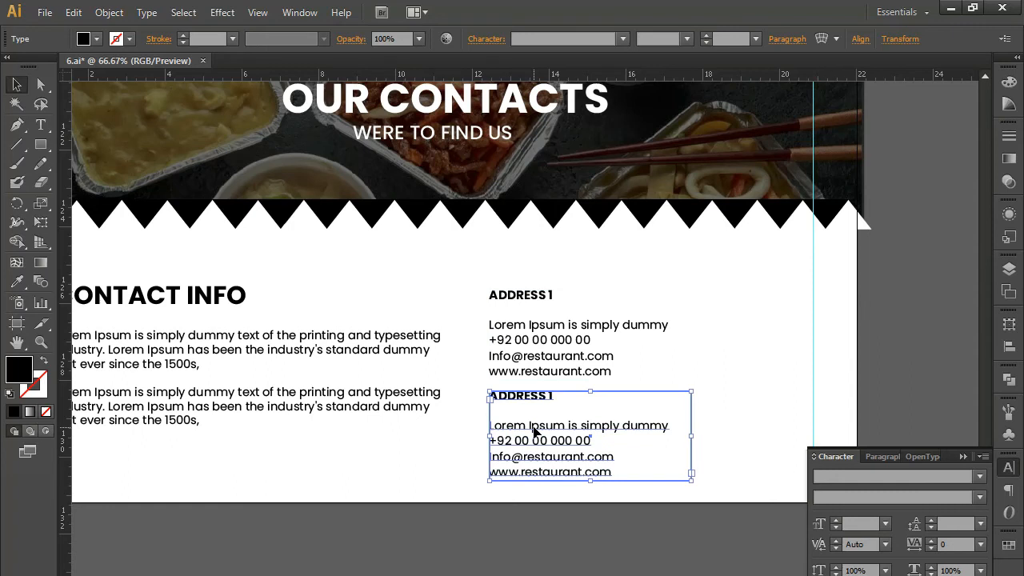
left_click(516, 332)
left_click(539, 397)
key("Delete")
Step: Remove the blank line beneath the ADDRESS 1 heading
double_click(512, 323)
left_click(517, 313)
key("BackSpace")
Step: Set the leading of the first text line under the ADDRESS 1 heading to 37 pt
left_click_drag(489, 311, 672, 305)
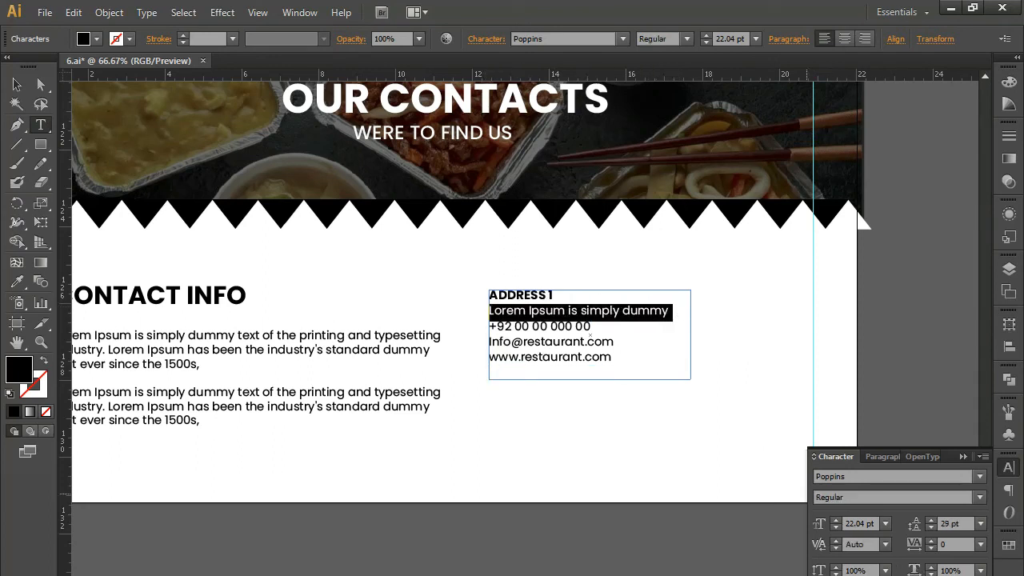
left_click(949, 523)
key("Up")
key("Up")
key("Up")
key("Up")
key("Up")
key("Up")
key("Up")
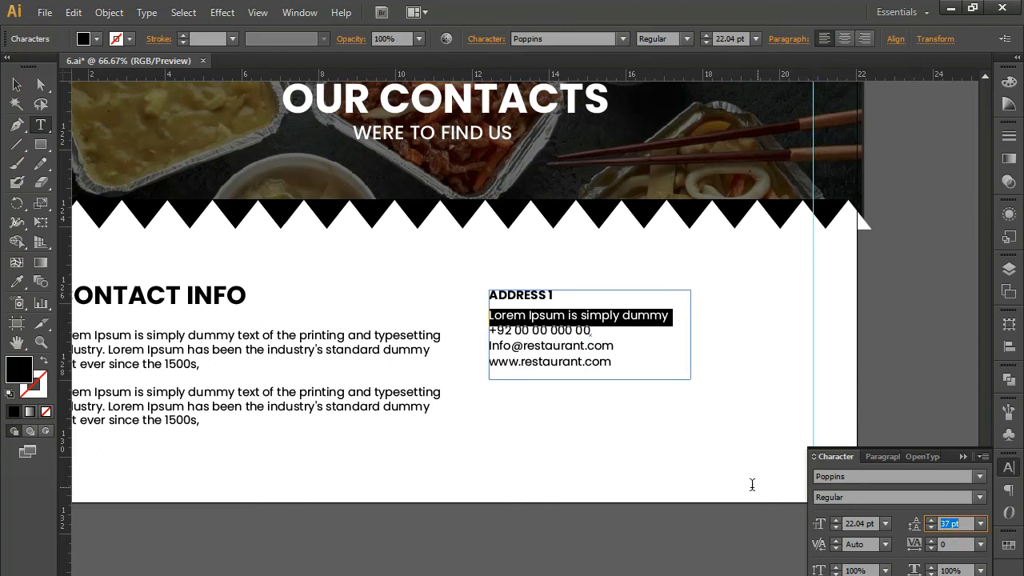
Step: Narrow the ADDRESS 1 text frame to fit its longest line and move the block slightly left
left_click(16, 84)
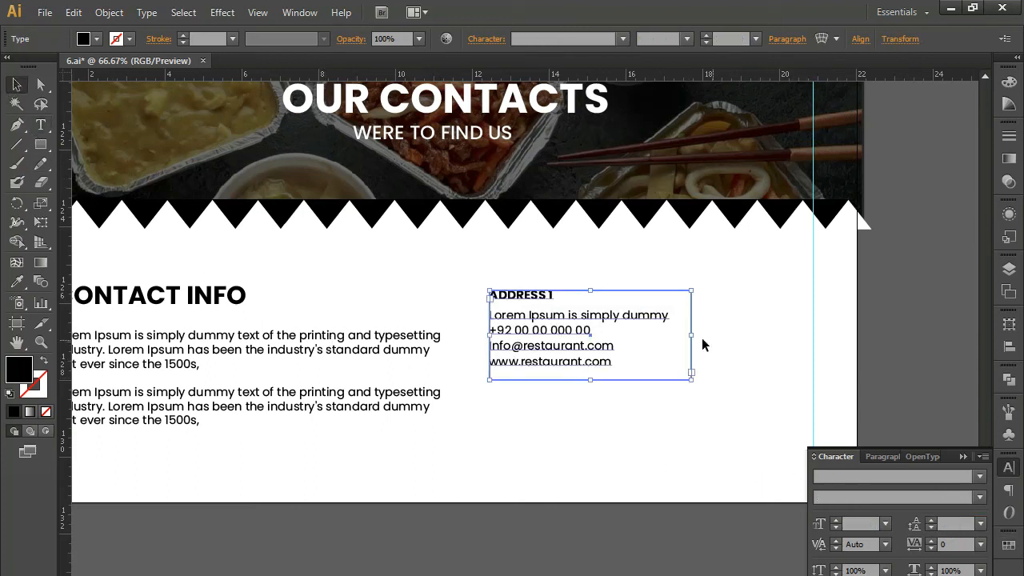
left_click_drag(691, 335, 674, 335)
left_click_drag(548, 319, 526, 324)
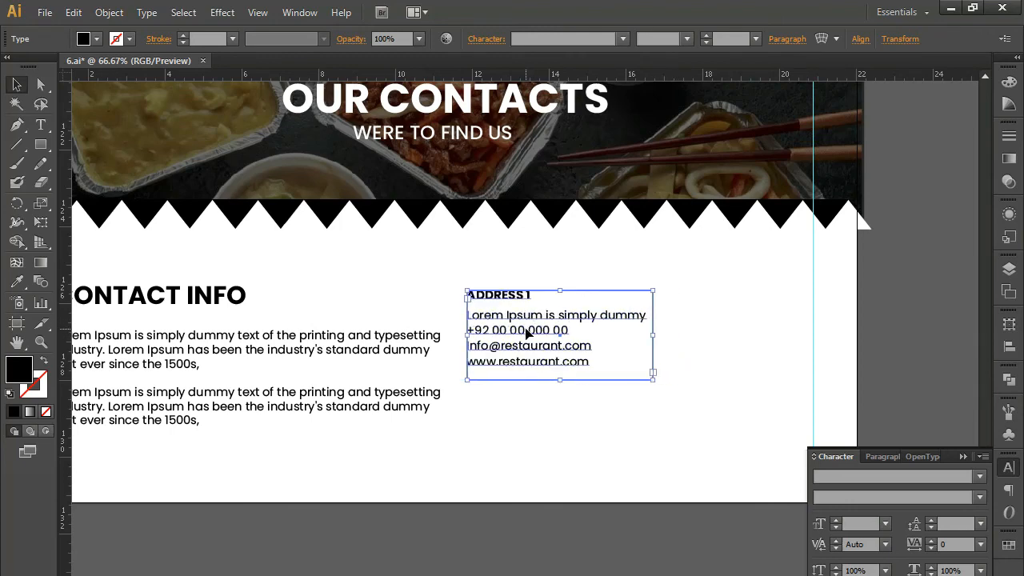
Step: Narrow the frame of the CONTACT INFO paragraphs and remove the forced line break after "typesetting" in both paragraphs
scroll(512, 348, "left", 3)
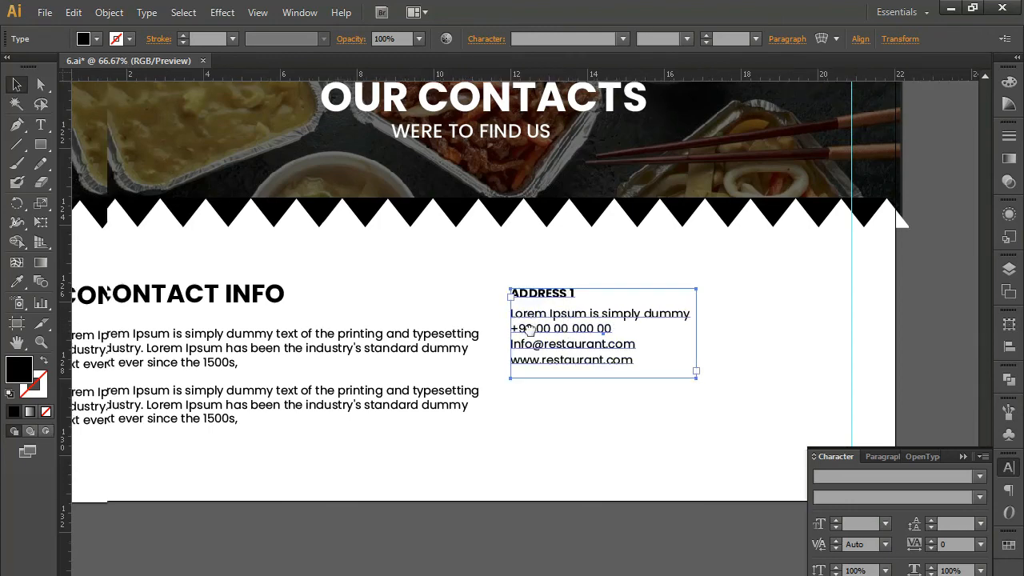
left_click(542, 399)
left_click_drag(548, 383, 522, 383)
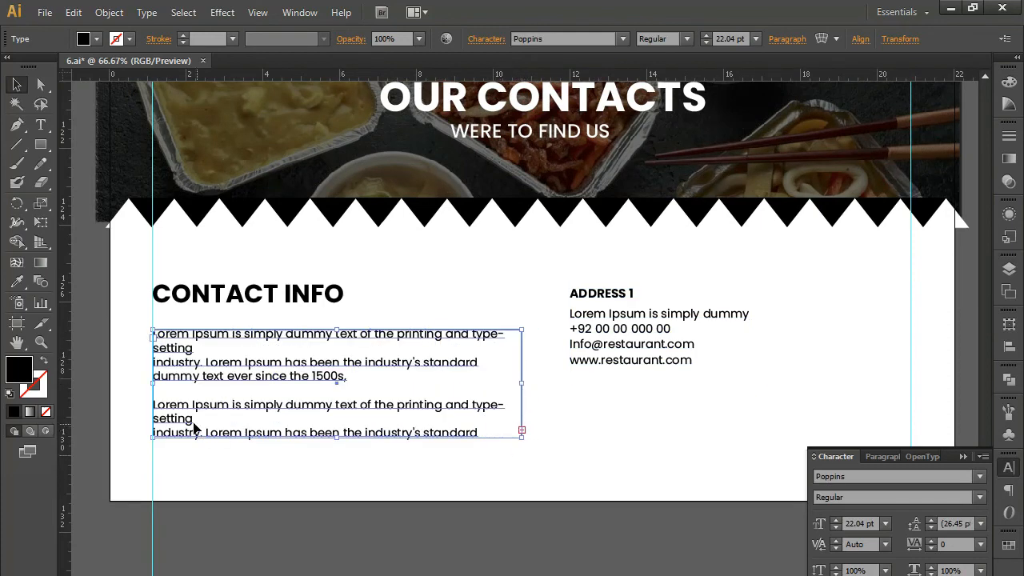
key("t")
key("Delete")
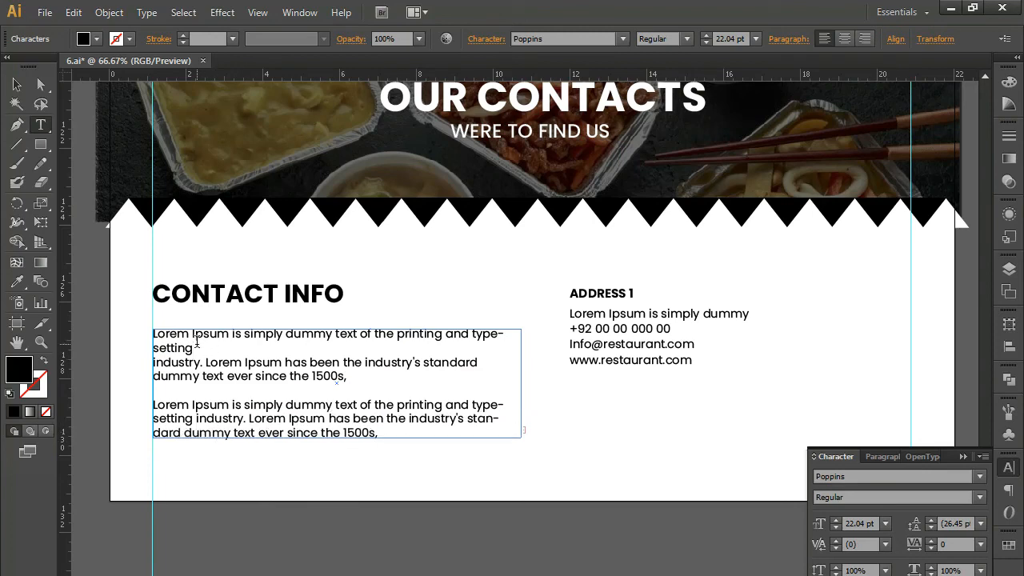
key("Delete")
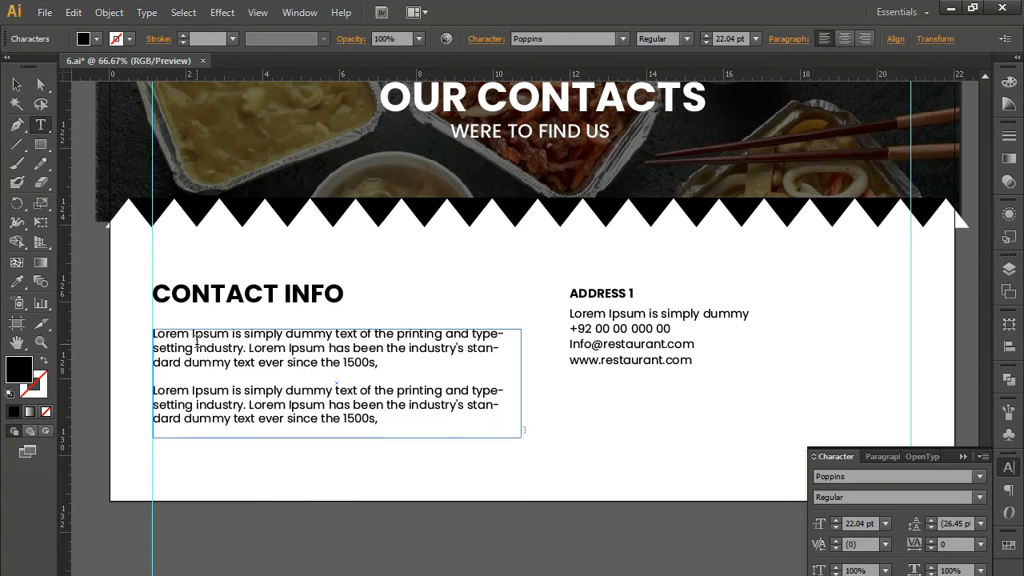
left_click(473, 334)
Step: Extend the CONTACT INFO paragraph frame downward and narrow it further so that "typesetting" wraps without a hyphen
left_click(17, 84)
left_click_drag(336, 441, 337, 459)
left_click_drag(521, 394, 496, 393)
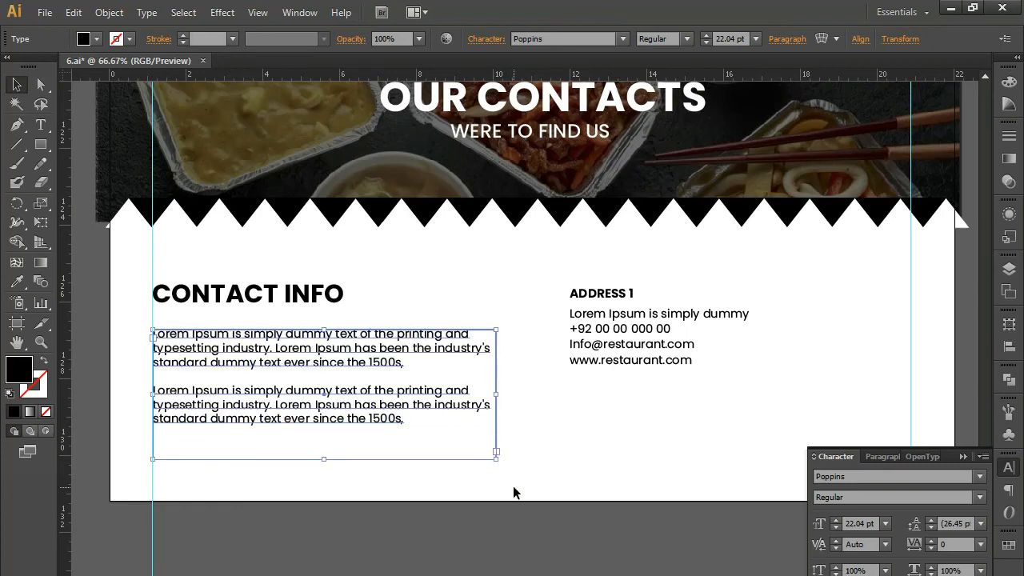
Step: Move the ADDRESS 1 block closer to the paragraphs and set the leading of its four lines to 32 pt
left_click_drag(535, 277, 640, 439)
left_click_drag(609, 320, 585, 320)
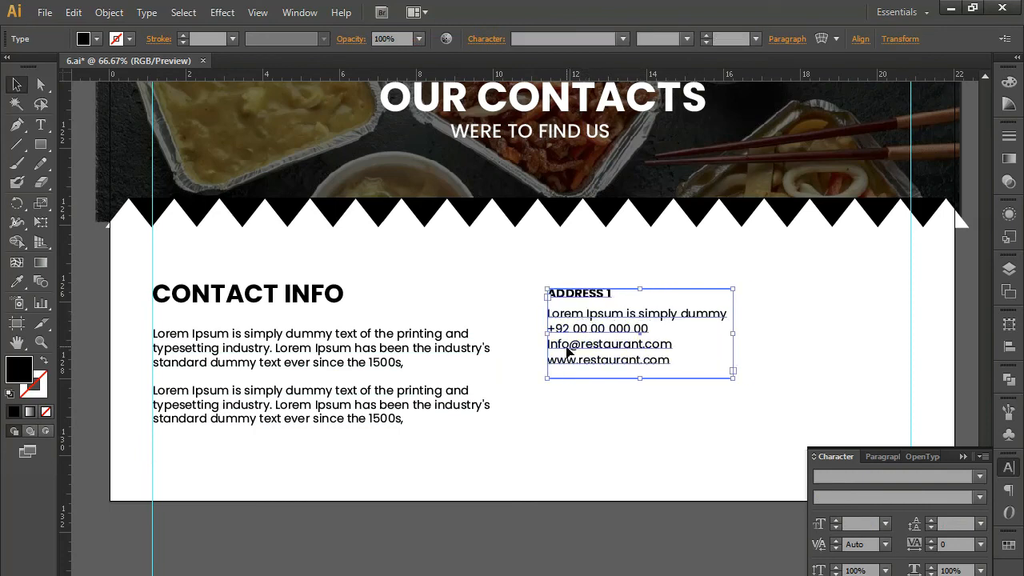
double_click(569, 335)
left_click_drag(640, 352, 749, 427)
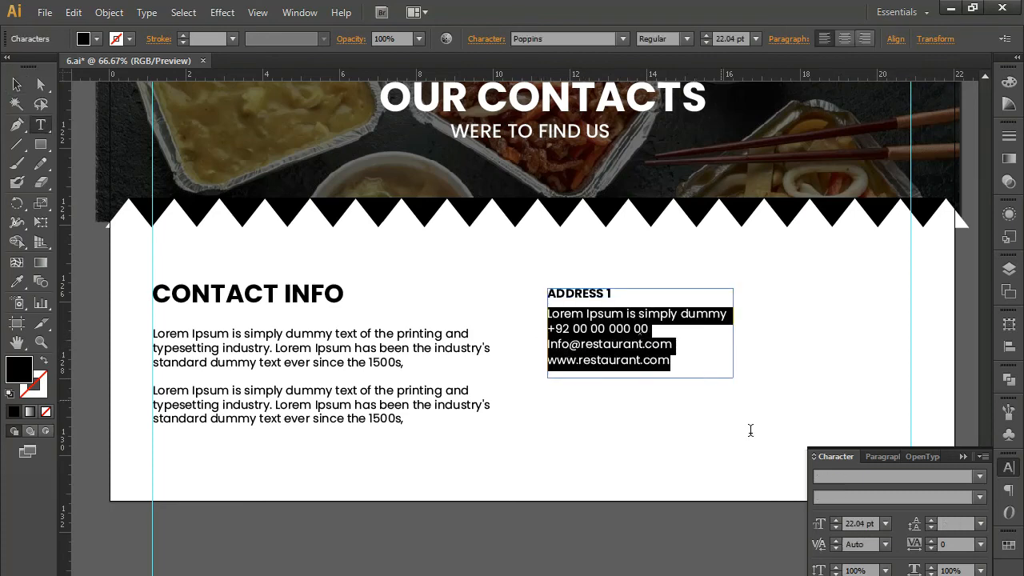
left_click(952, 523)
type("32")
key("Return")
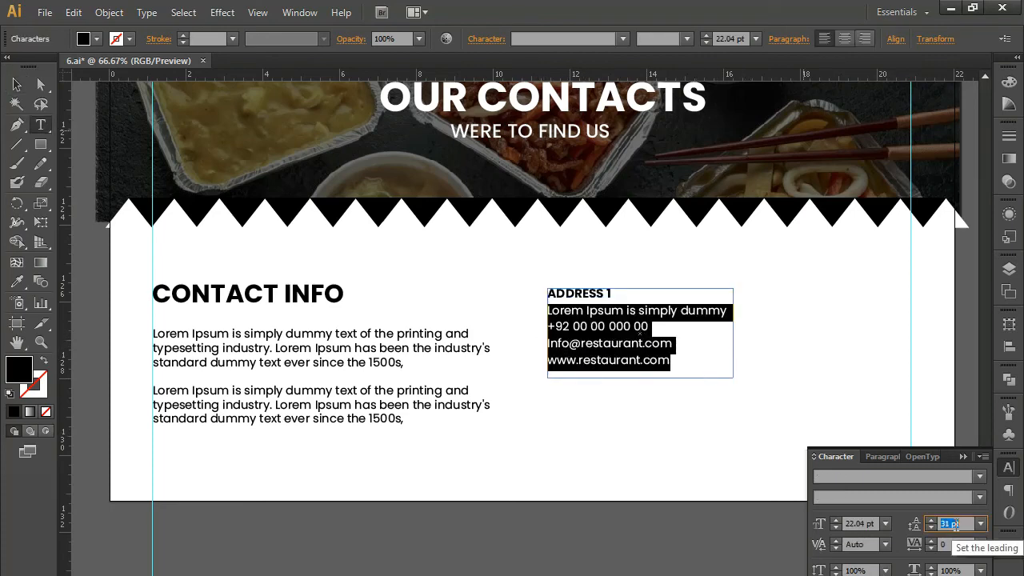
Step: Increase the leading of the first line under the ADDRESS 1 heading to 44 pt
left_click_drag(541, 312, 753, 311)
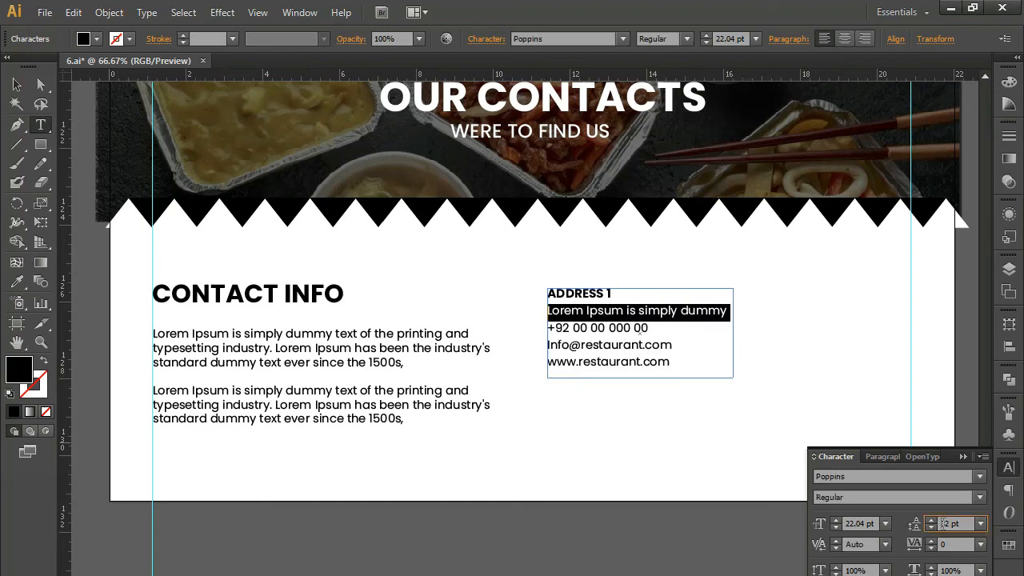
scroll(944, 524, "up", 10)
scroll(944, 524, "up", 2)
Step: Shift the ADDRESS 1 block slightly further left and duplicate it directly below, vertically aligned
left_click(17, 84)
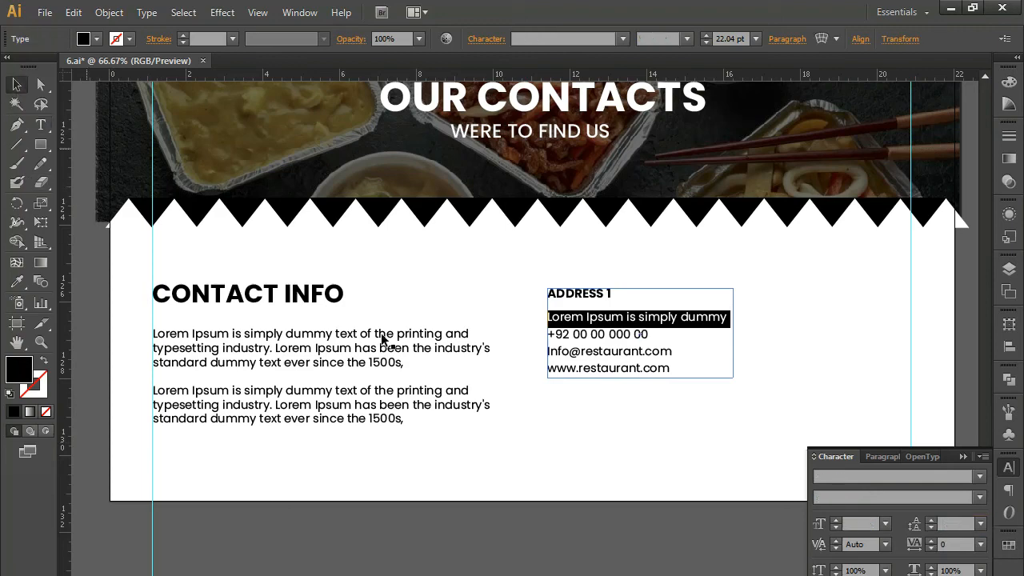
left_click(601, 402)
left_click_drag(581, 311, 592, 420)
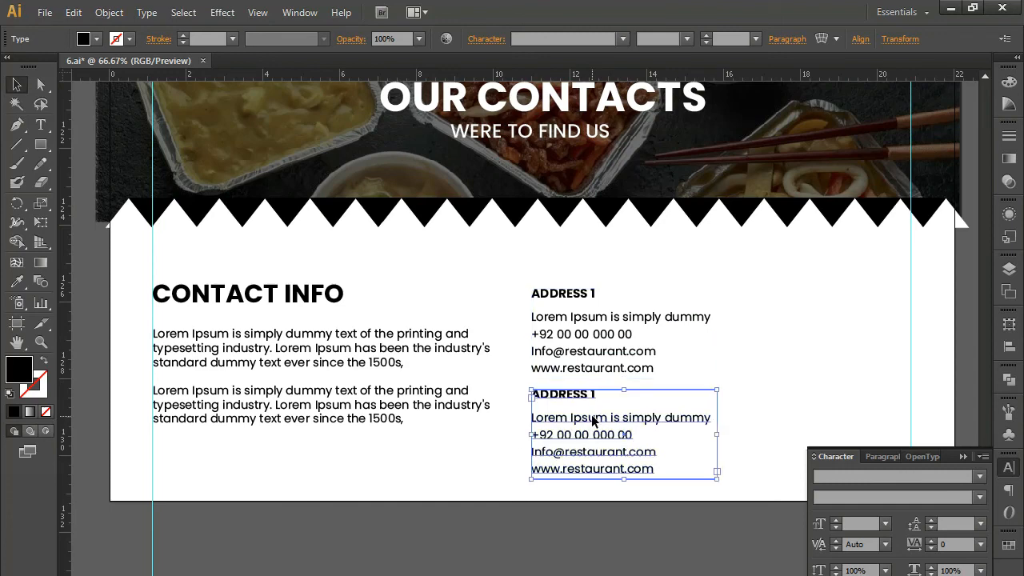
Step: Add a third paragraph, "Lorem Ipsum has been the industry's standard dummy text ever since the 1500s,", and lengthen the frame to fit it
double_click(370, 421)
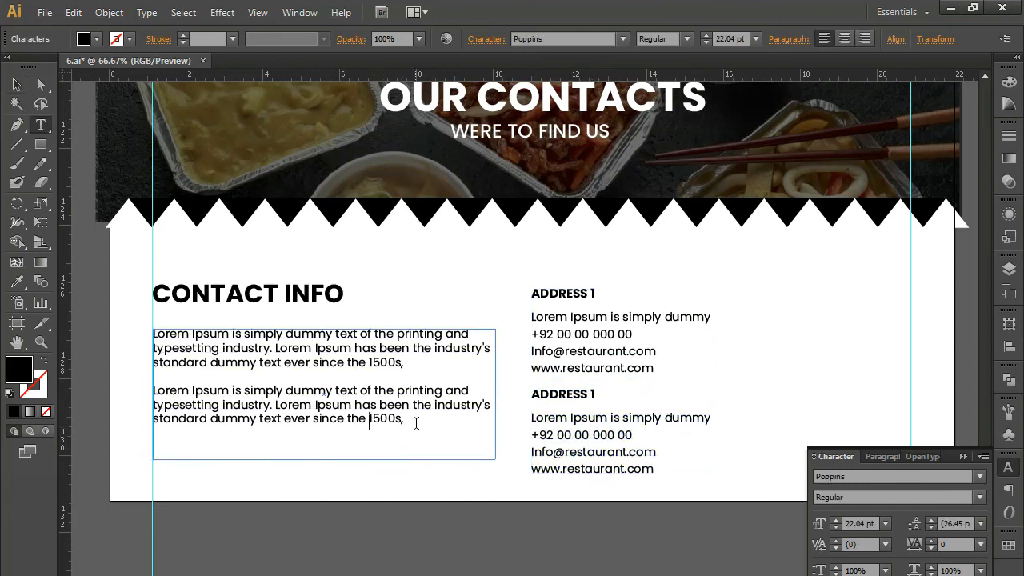
left_click_drag(409, 420, 288, 406)
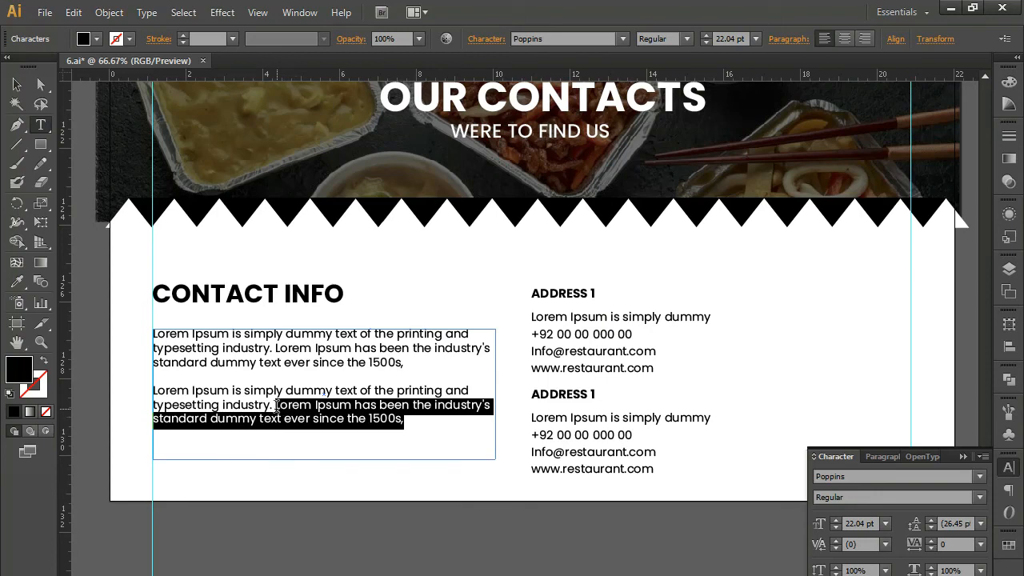
left_click(425, 420)
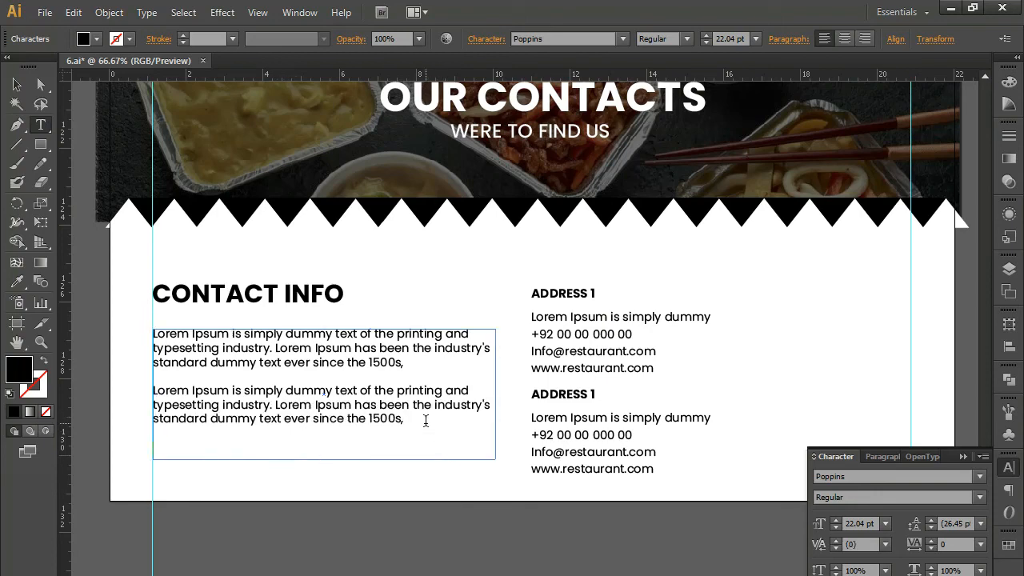
key("Return")
key("Return")
type("Lorem Ipsum has been the industry's standard dummy")
left_click(16, 86)
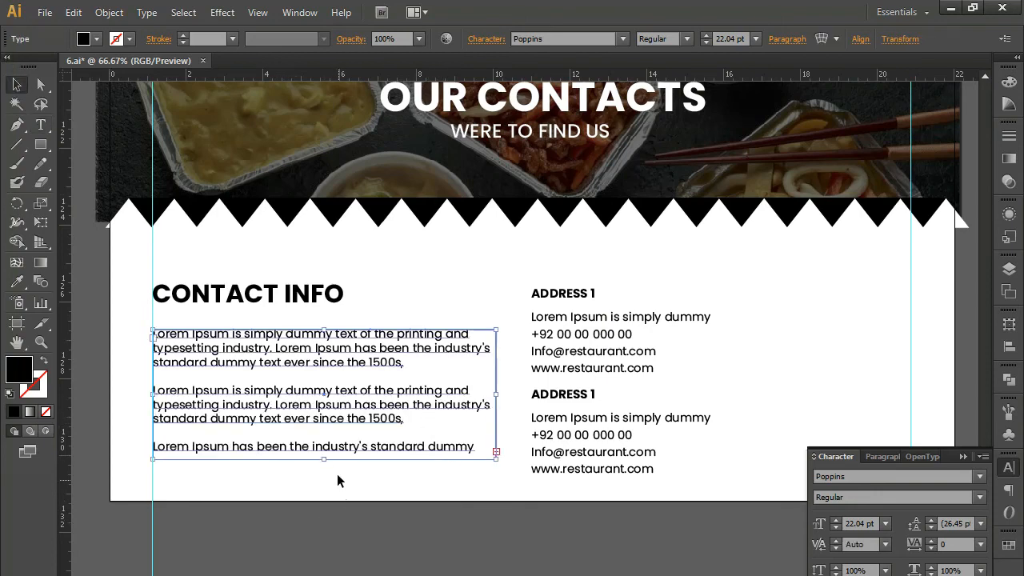
mouse_move(324, 459)
left_mouse_down()
mouse_move(325, 486)
mouse_move(327, 477)
left_mouse_up()
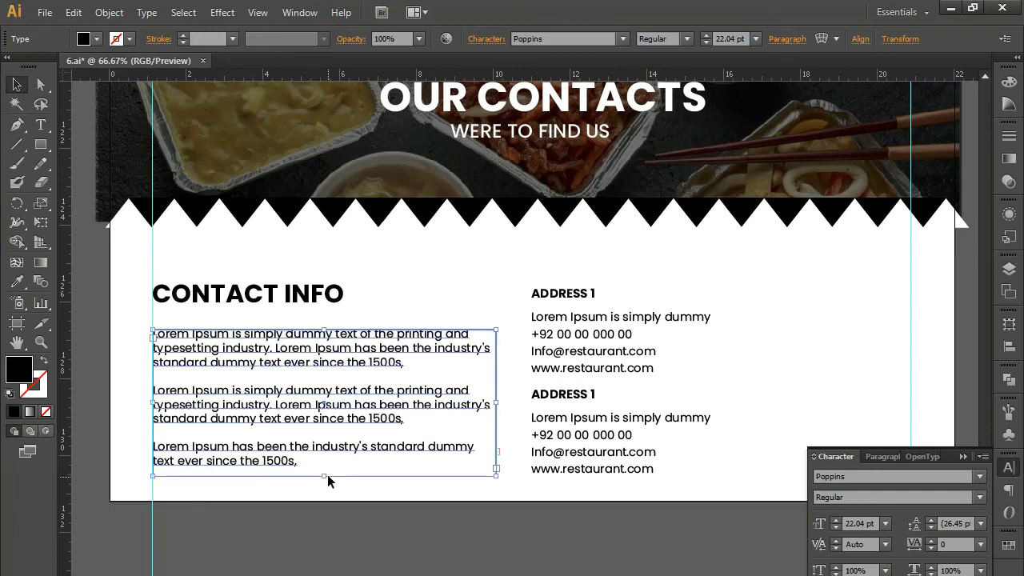
Step: Change the heading of the lower address block to ADDRESS 2
left_click(532, 528)
left_click_drag(585, 467, 520, 464)
double_click(528, 392)
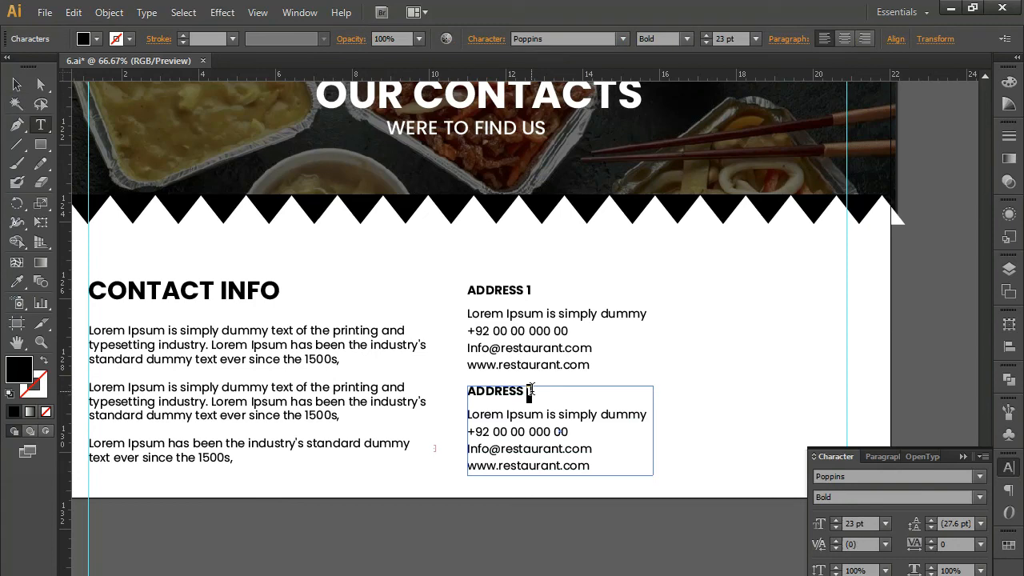
left_click(16, 85)
Step: Duplicate the ADDRESS 1 block into a right-hand column, level with the original and with its text ending at the right margin guide
left_click_drag(535, 405, 330, 429)
left_click(363, 346)
left_click_drag(362, 345, 528, 355)
Step: Nudge the ADDRESS 1 and ADDRESS 2 blocks together horizontally to balance the spacing between the paragraphs and the right column
left_click_drag(219, 298, 360, 529)
left_click_drag(271, 280, 329, 502)
key("shift+Left")
key("shift+Left")
key("shift+Left")
key("shift+Right")
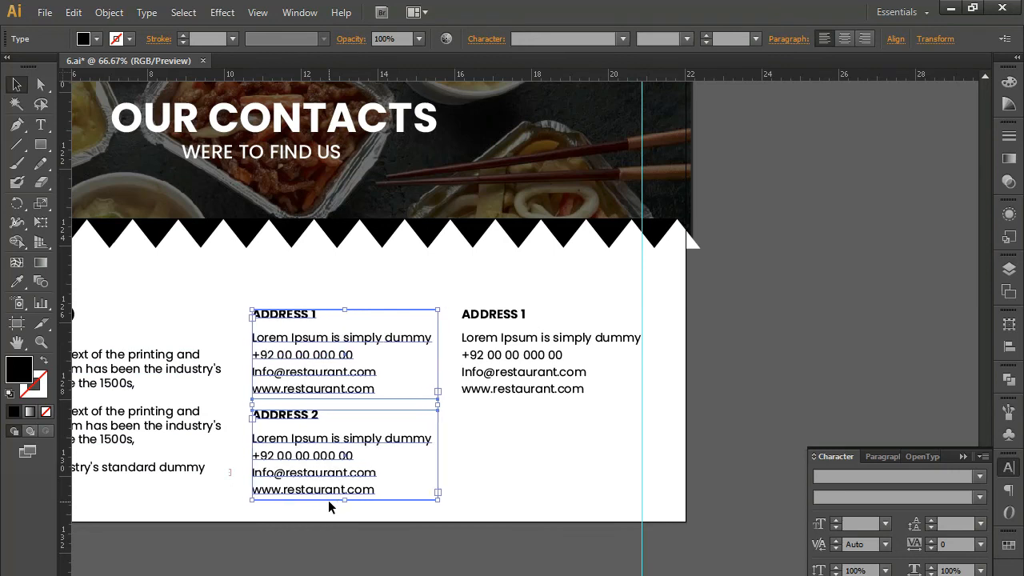
key("Right")
key("Right")
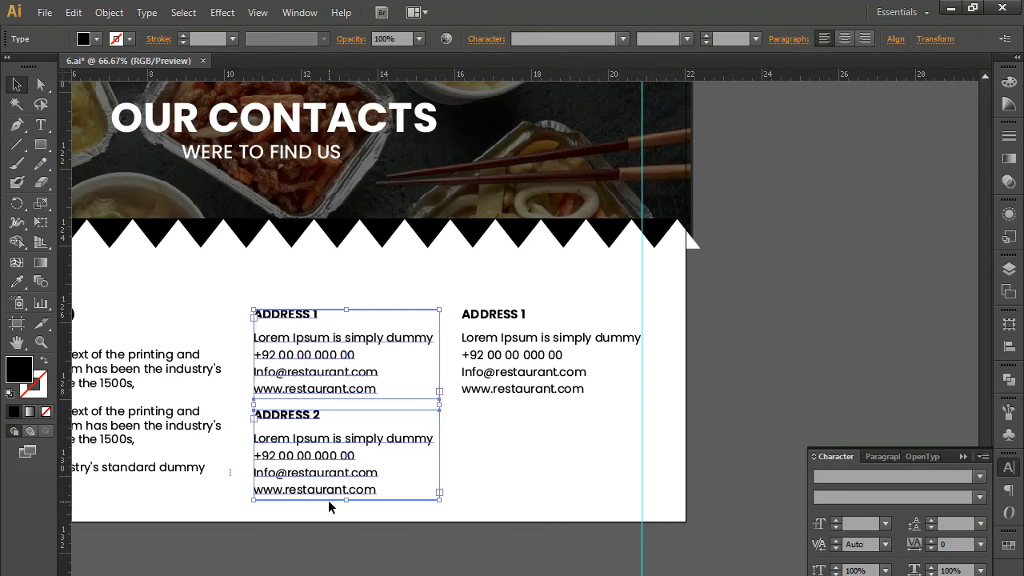
Step: Change the heading of the right-hand address block to ADDRESS 3
left_click(453, 449)
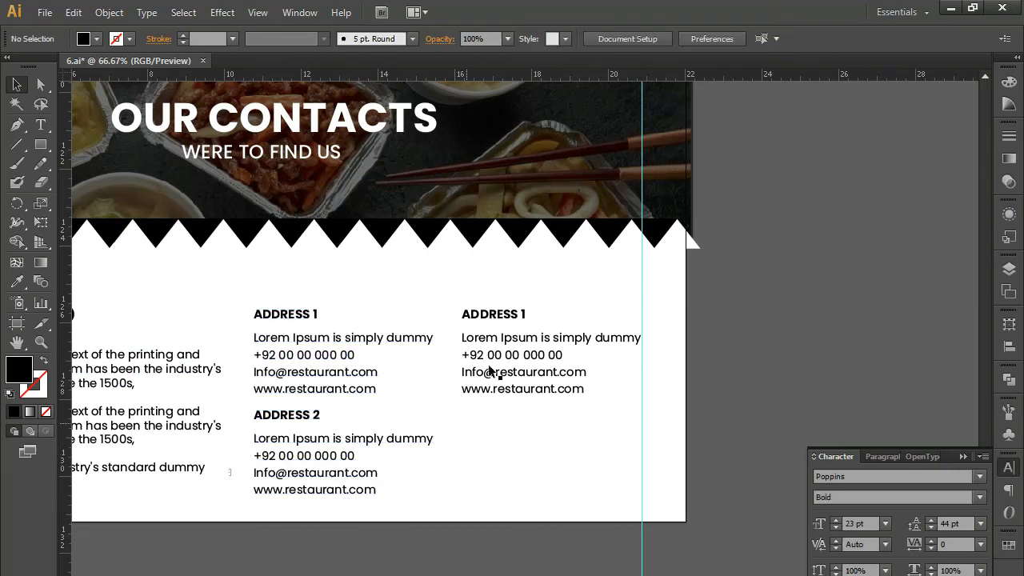
double_click(488, 318)
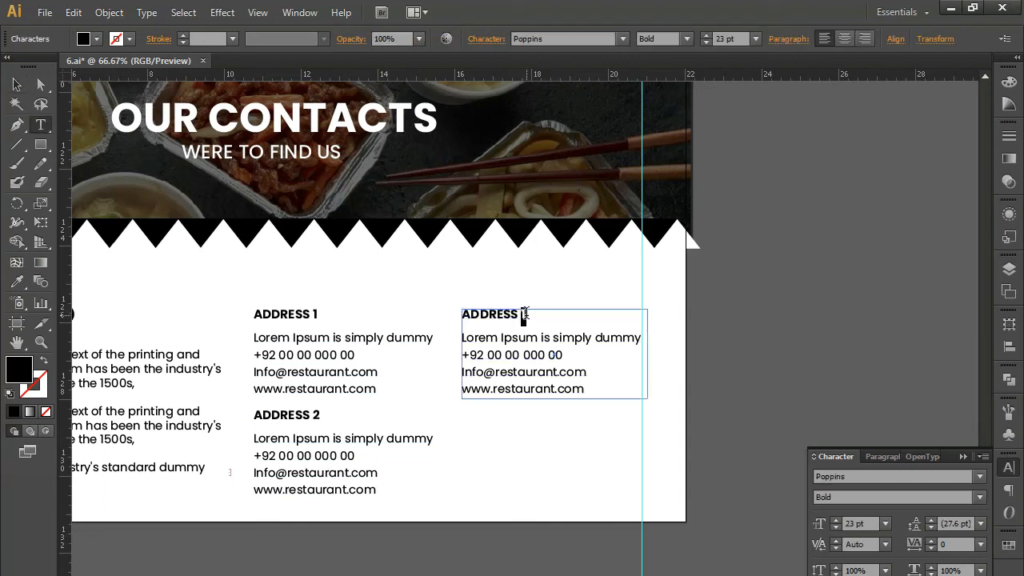
left_click(16, 85)
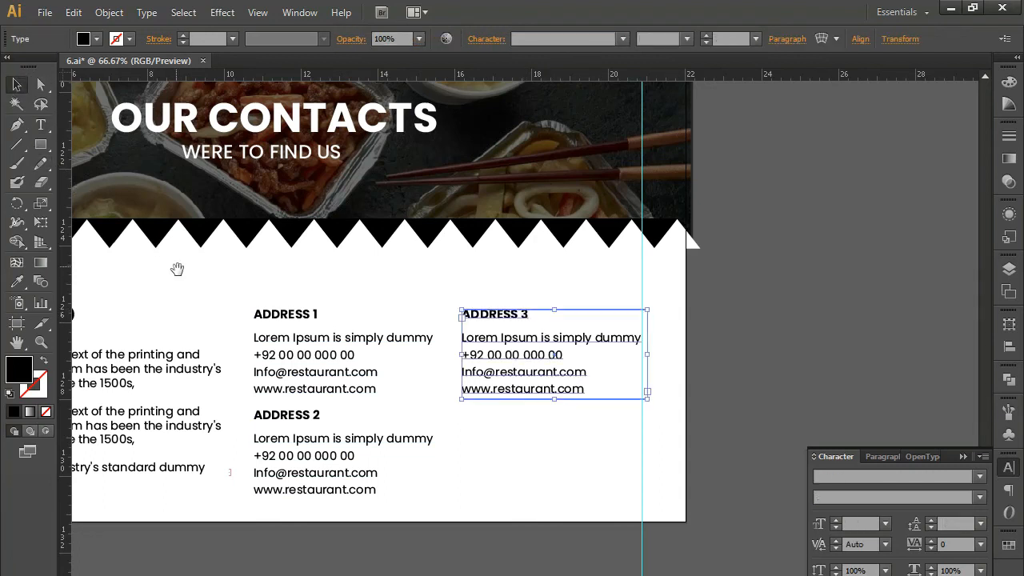
Step: Review the page layout from the OUR CONTACTS section up to the WELCOME TO RESTAURANT header
left_click_drag(293, 391, 464, 469)
key("ctrl+minus")
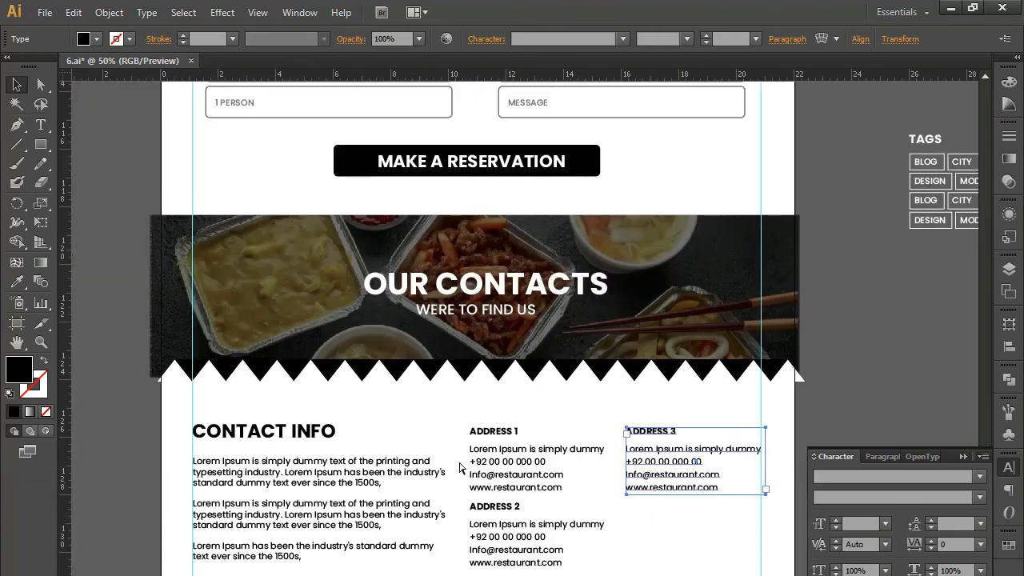
key("ctrl+minus")
left_click(963, 456)
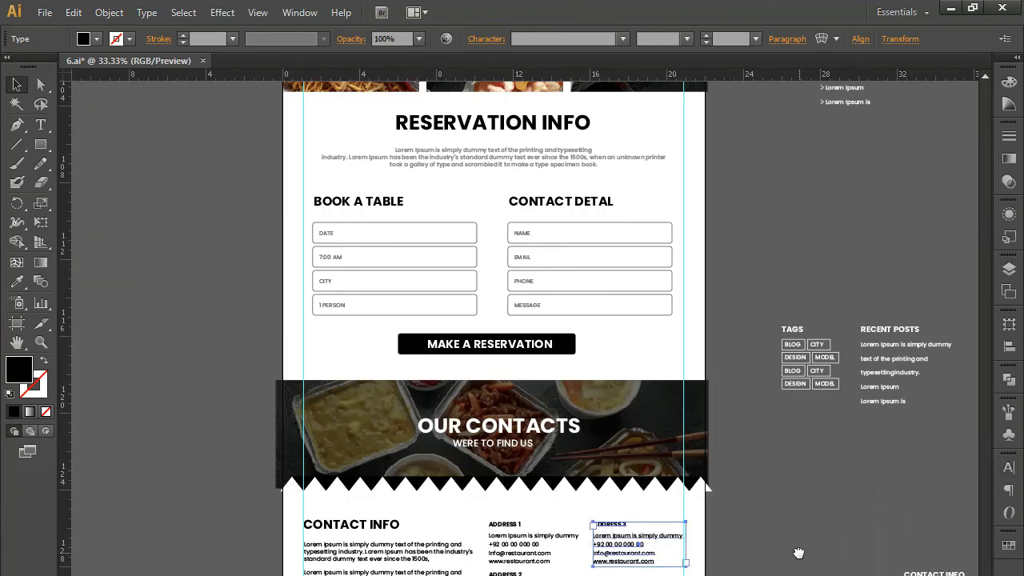
left_click_drag(800, 549, 808, 515)
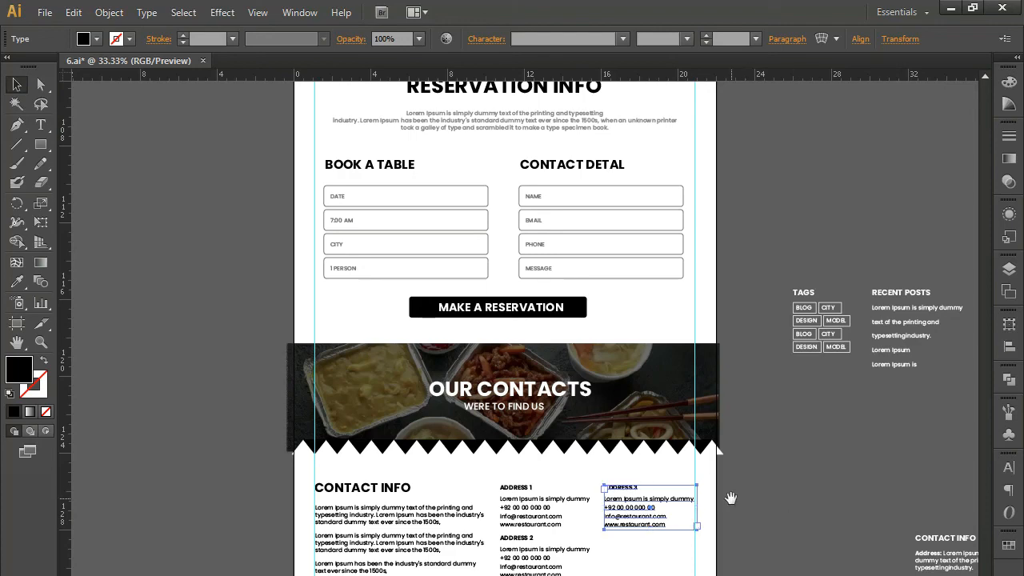
left_click(763, 506)
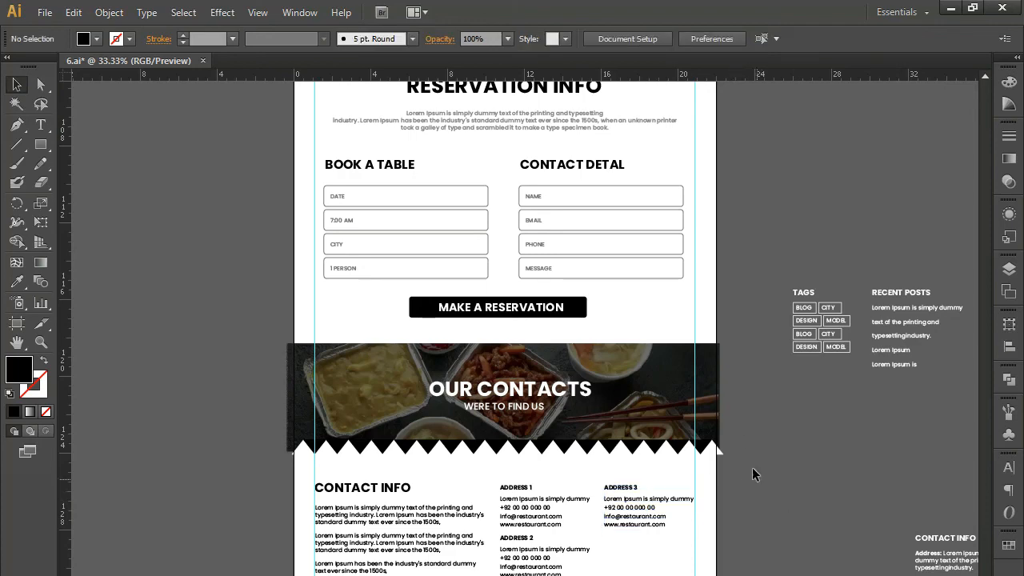
scroll(734, 533, "up", 5)
scroll(691, 297, "up", 12)
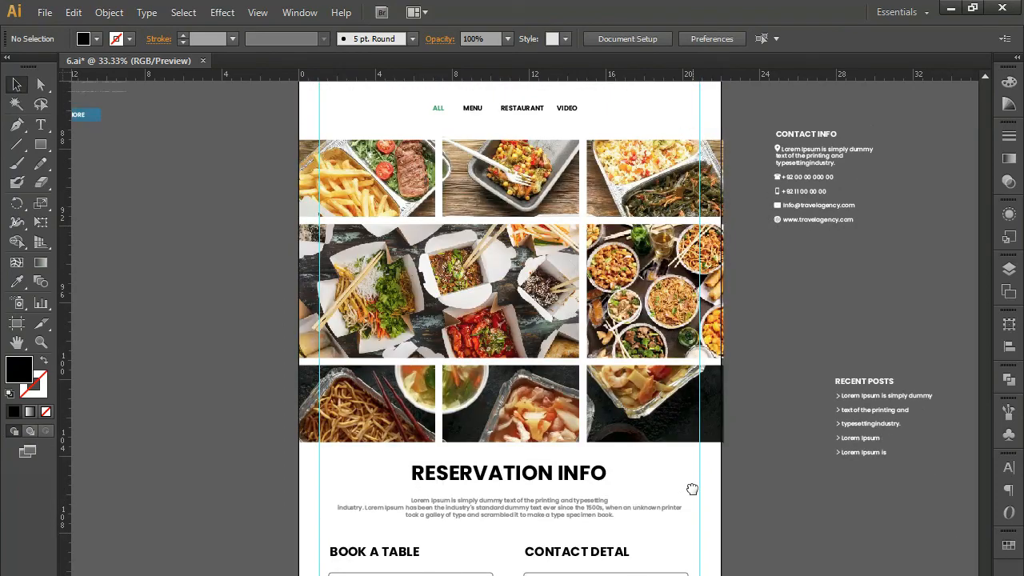
scroll(619, 364, "up", 13)
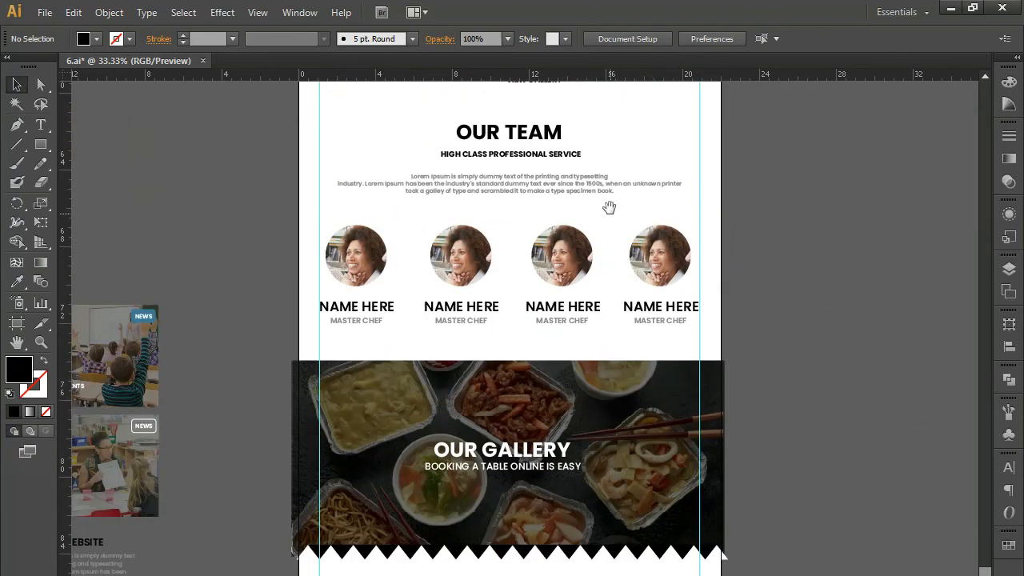
scroll(603, 431, "up", 10)
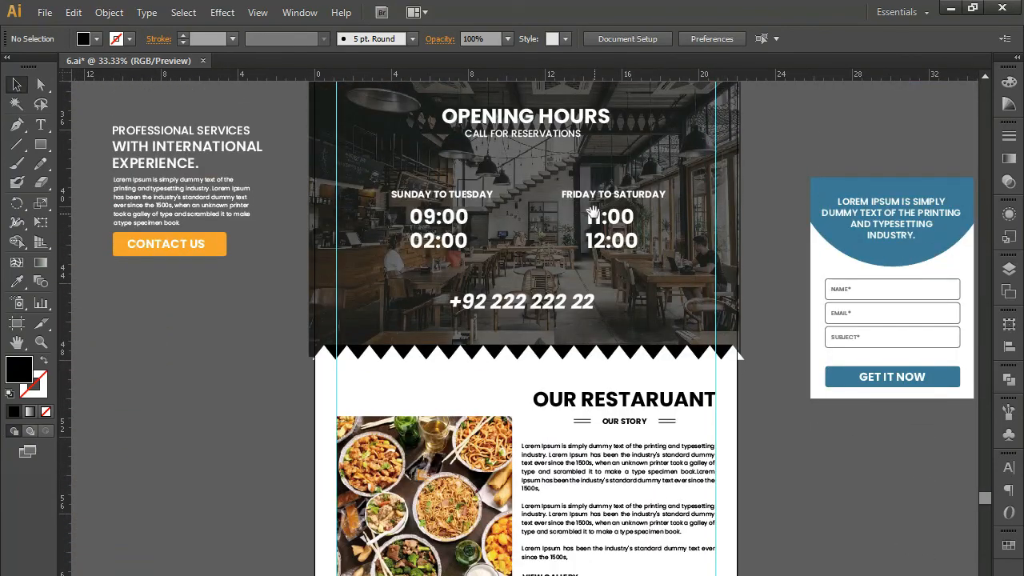
scroll(590, 313, "up", 11)
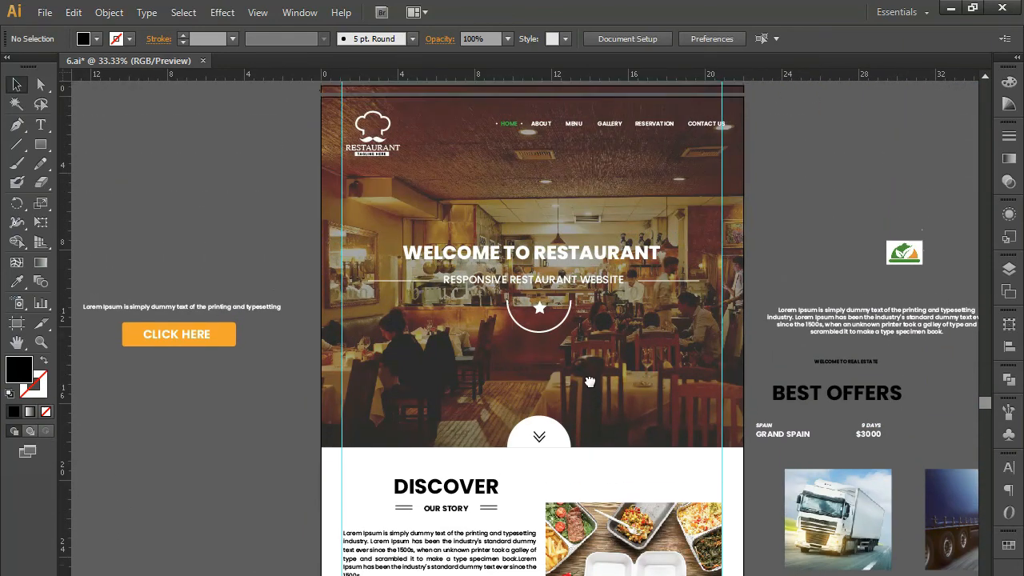
left_click_drag(589, 381, 591, 375)
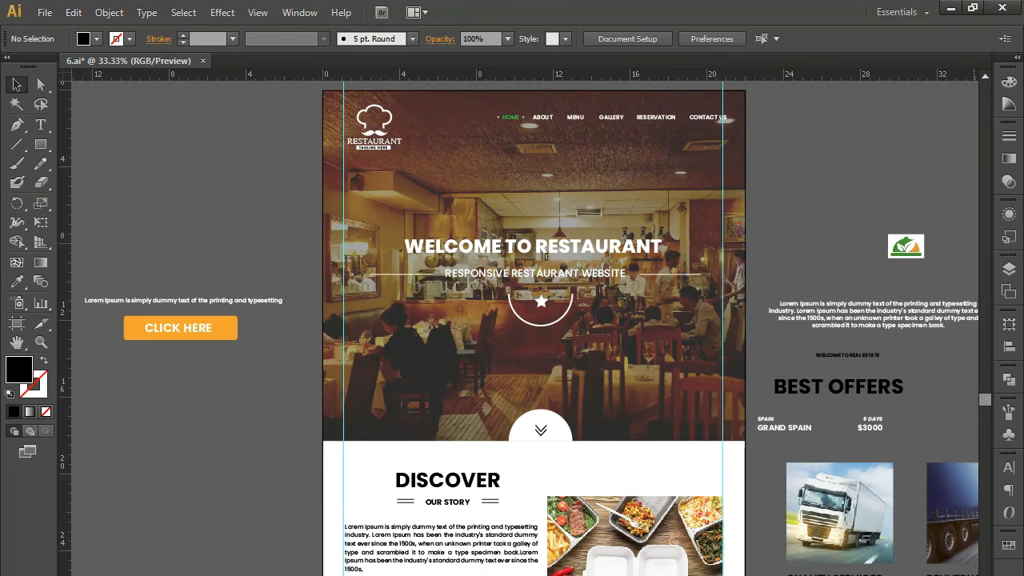